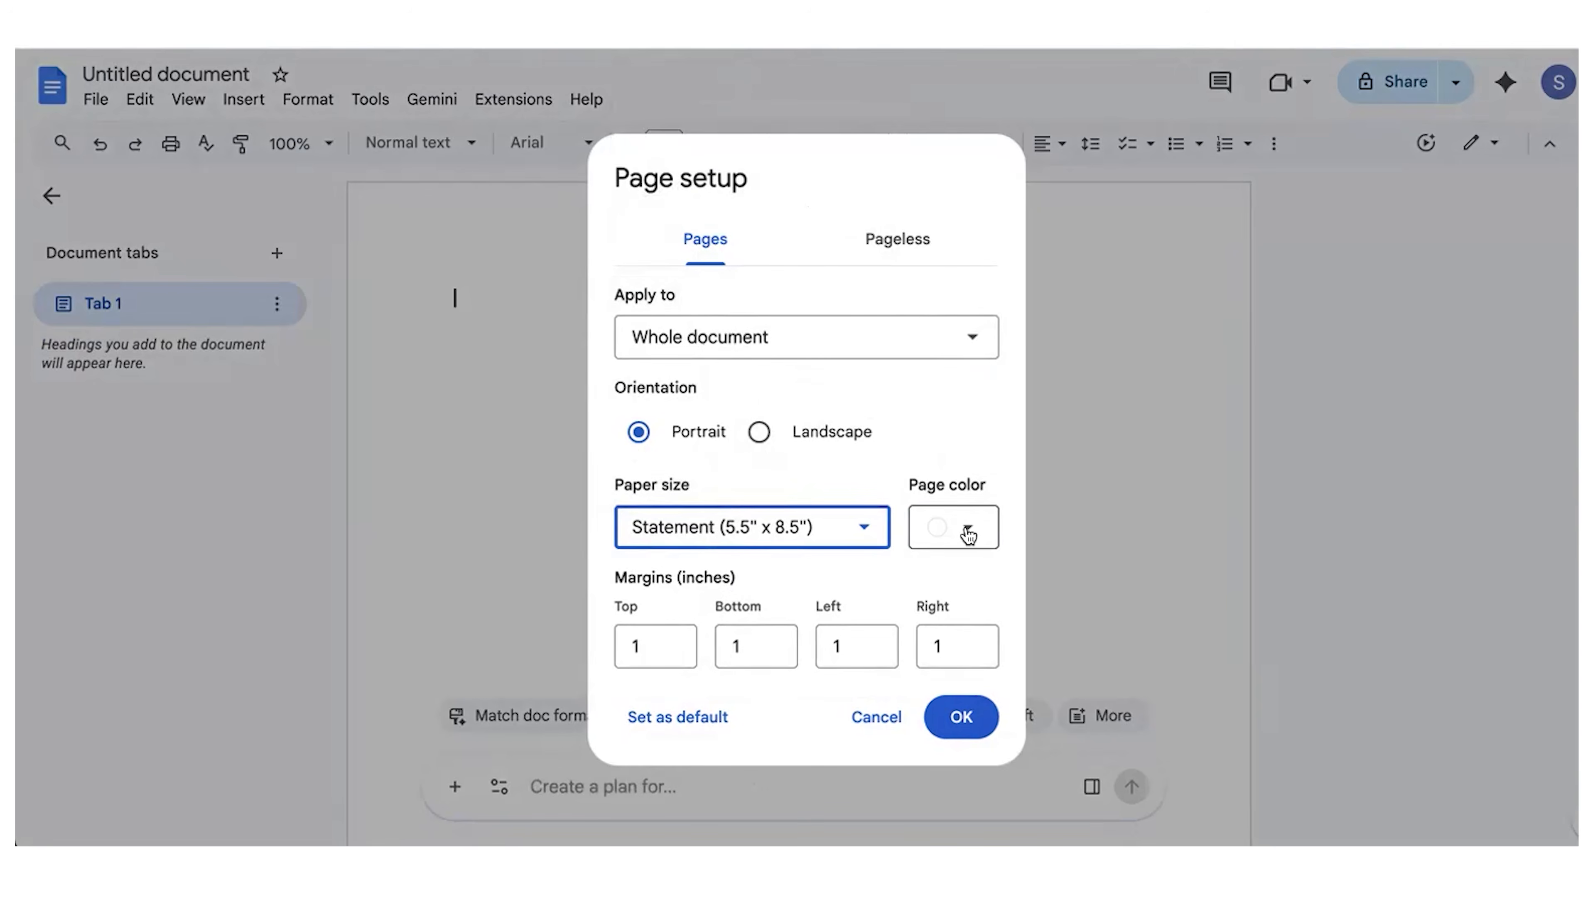
Step: Set the page margins to .5 inch top and bottom and .75 inch left and right, and apply the page setup
left_click(639, 650)
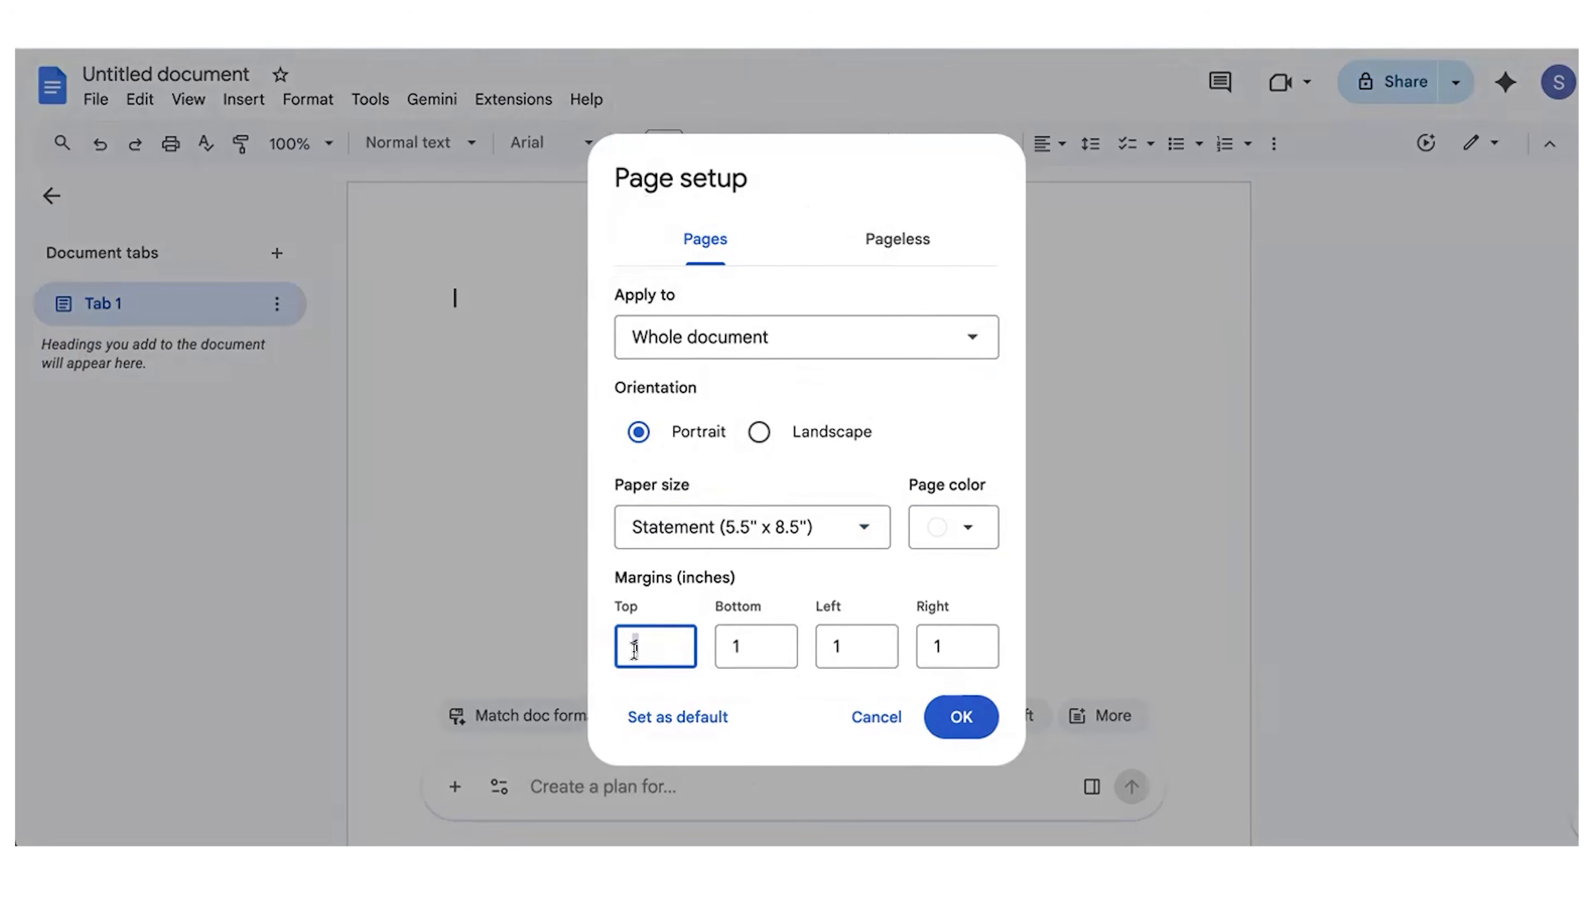
type(".5")
key("Tab")
type(".5")
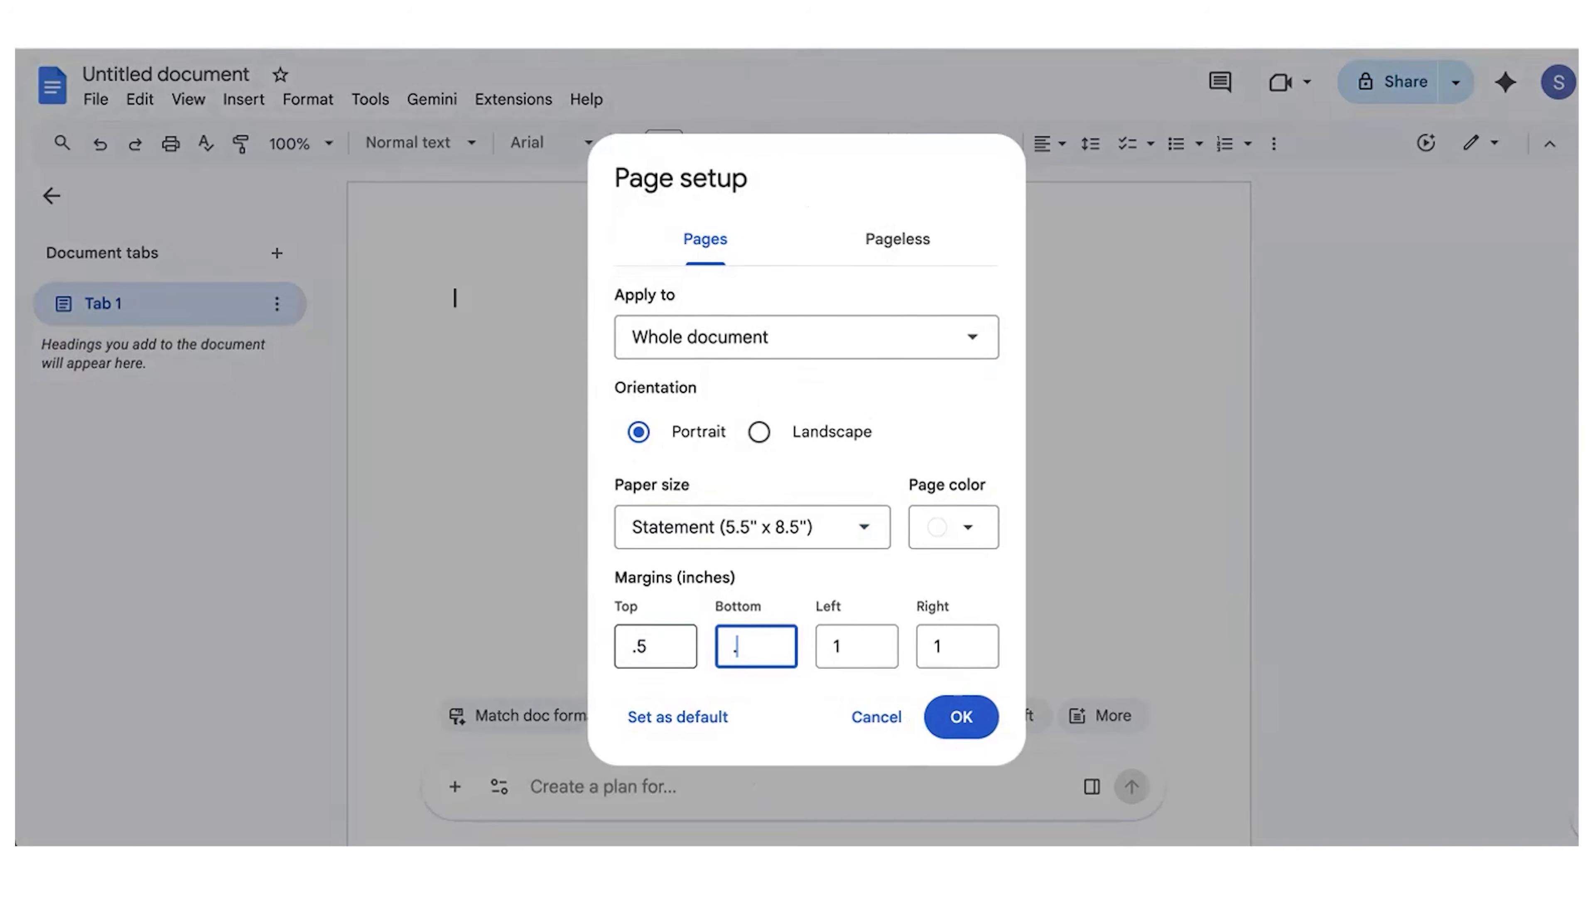
key("Tab")
type(".7")
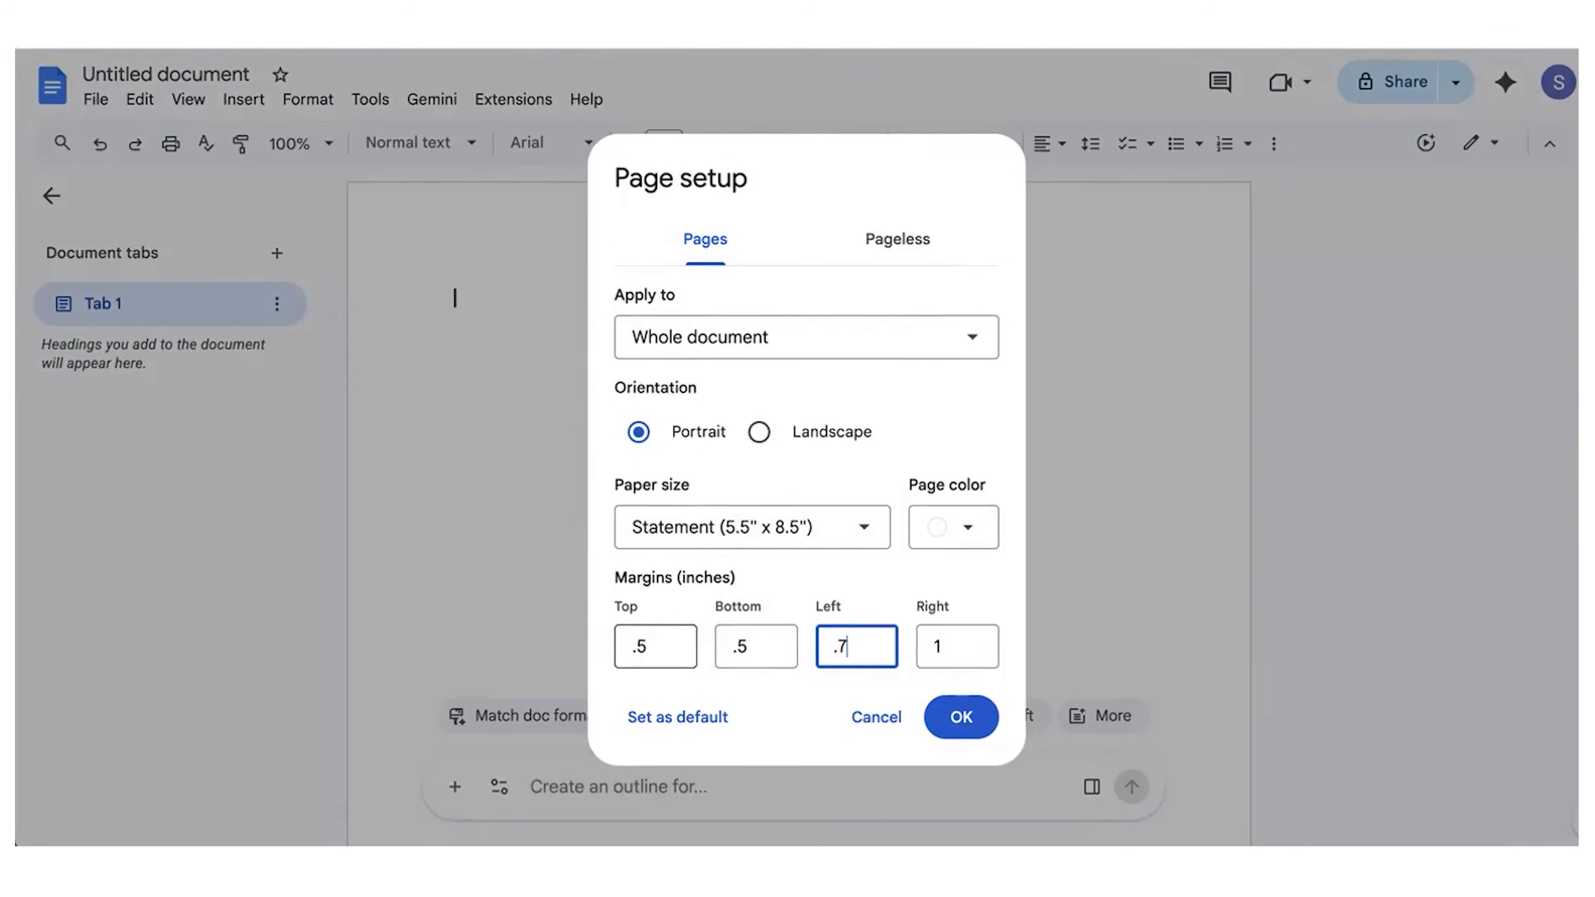
type("5")
key("Tab")
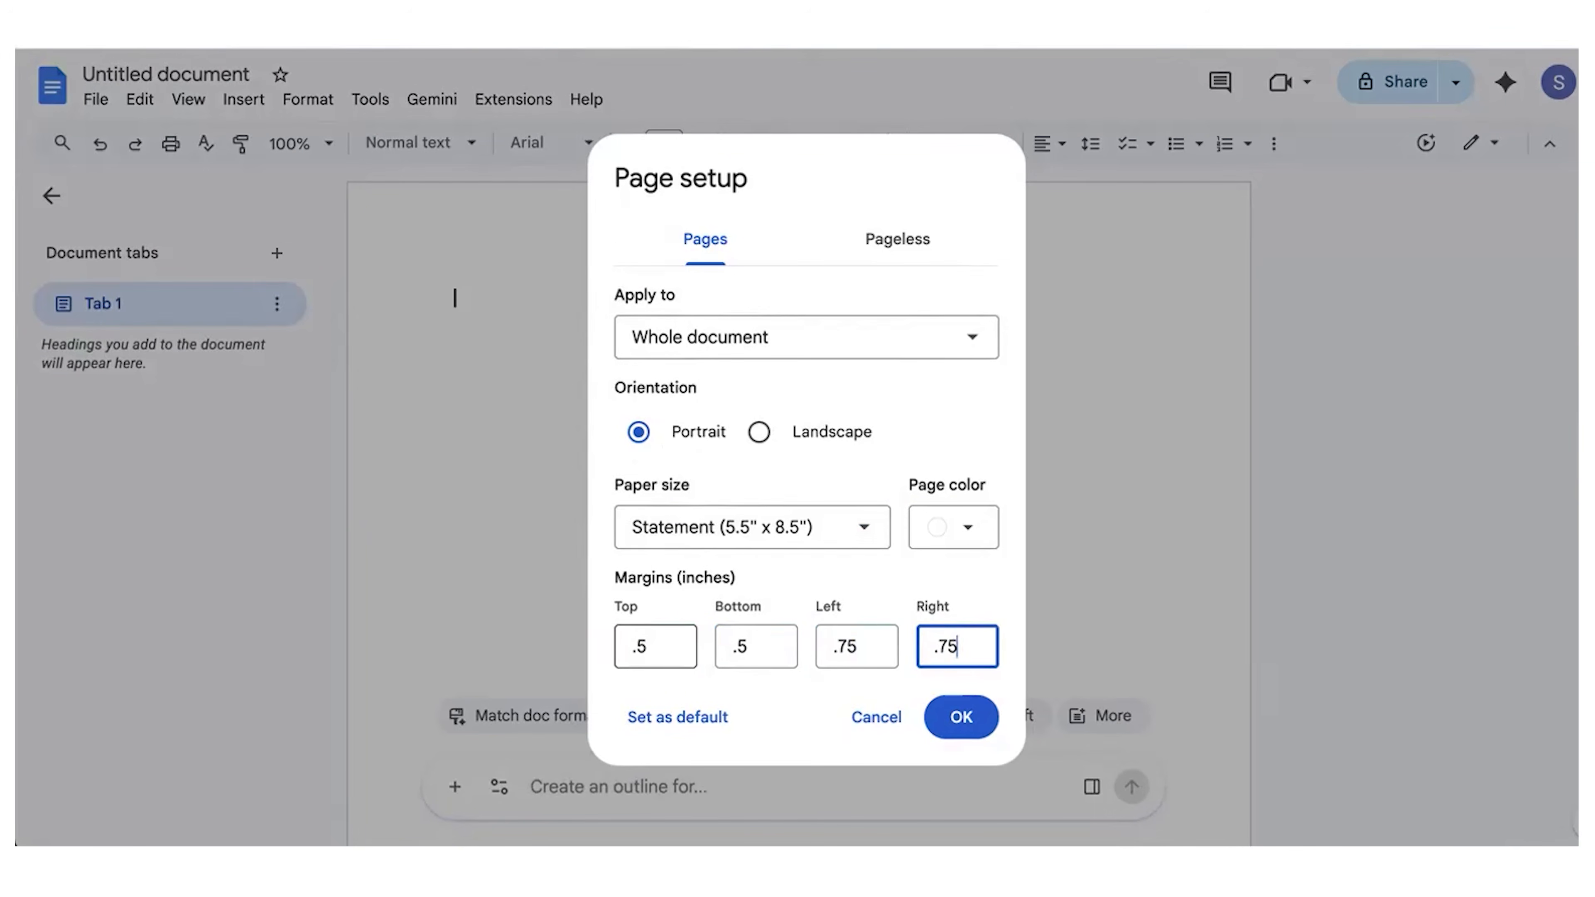
left_click(968, 729)
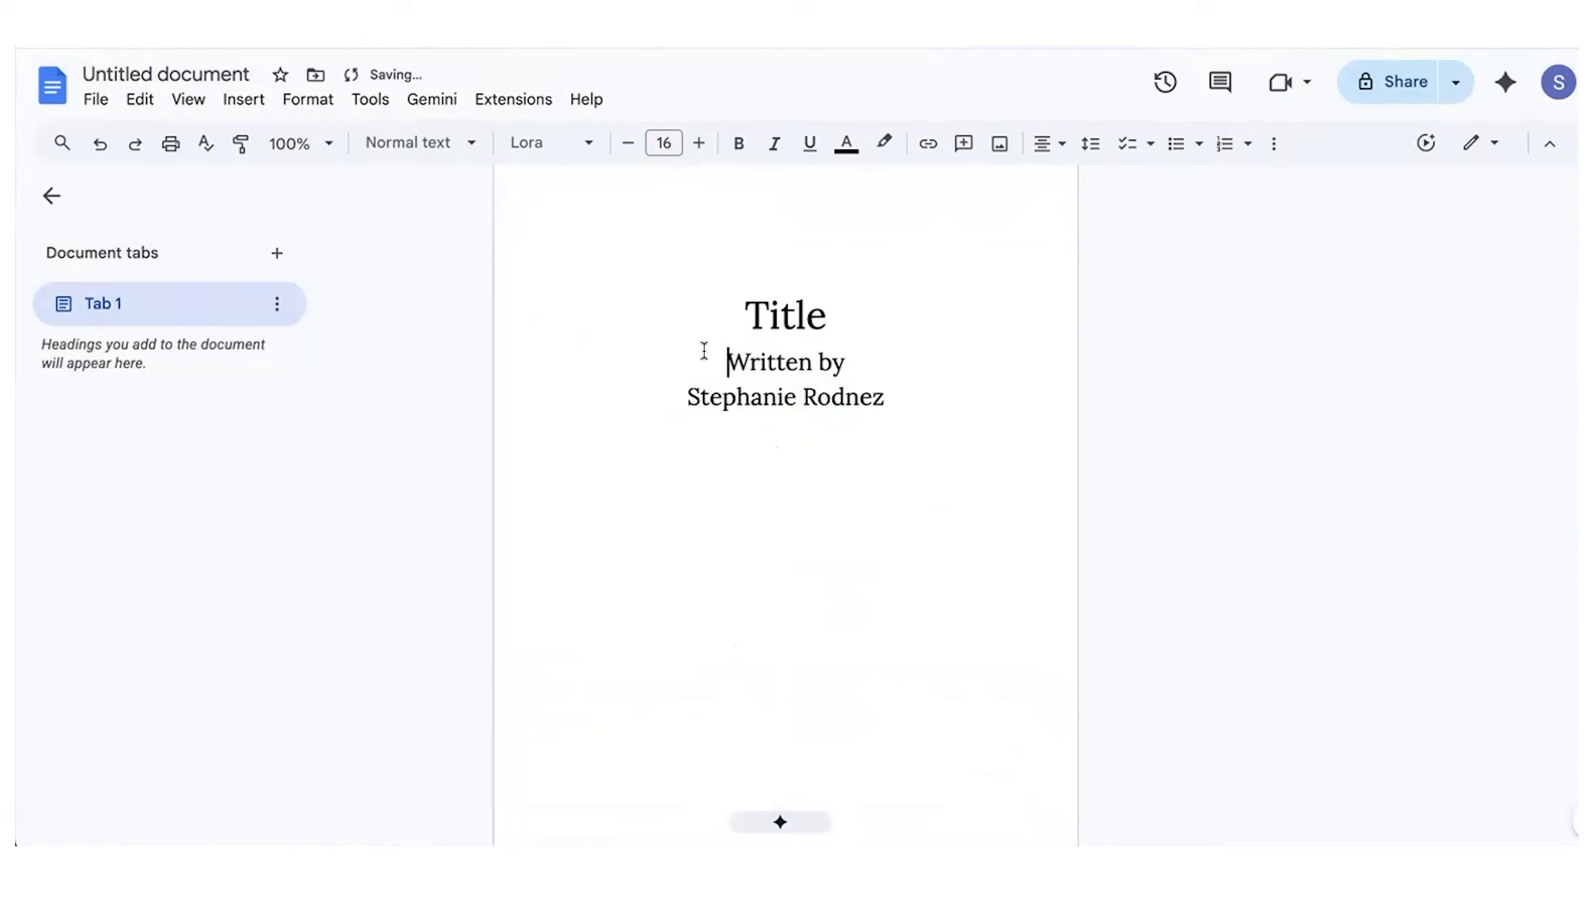
Step: Add blank lines below the title placeholder and replace the placeholder with Hockey In The Heart
key("Return")
key("Return")
key("Return")
key("Return")
key("Return")
key("Return")
key("Return")
scroll(754, 440, "up", 1)
double_click(761, 508)
type("Hockey In The ")
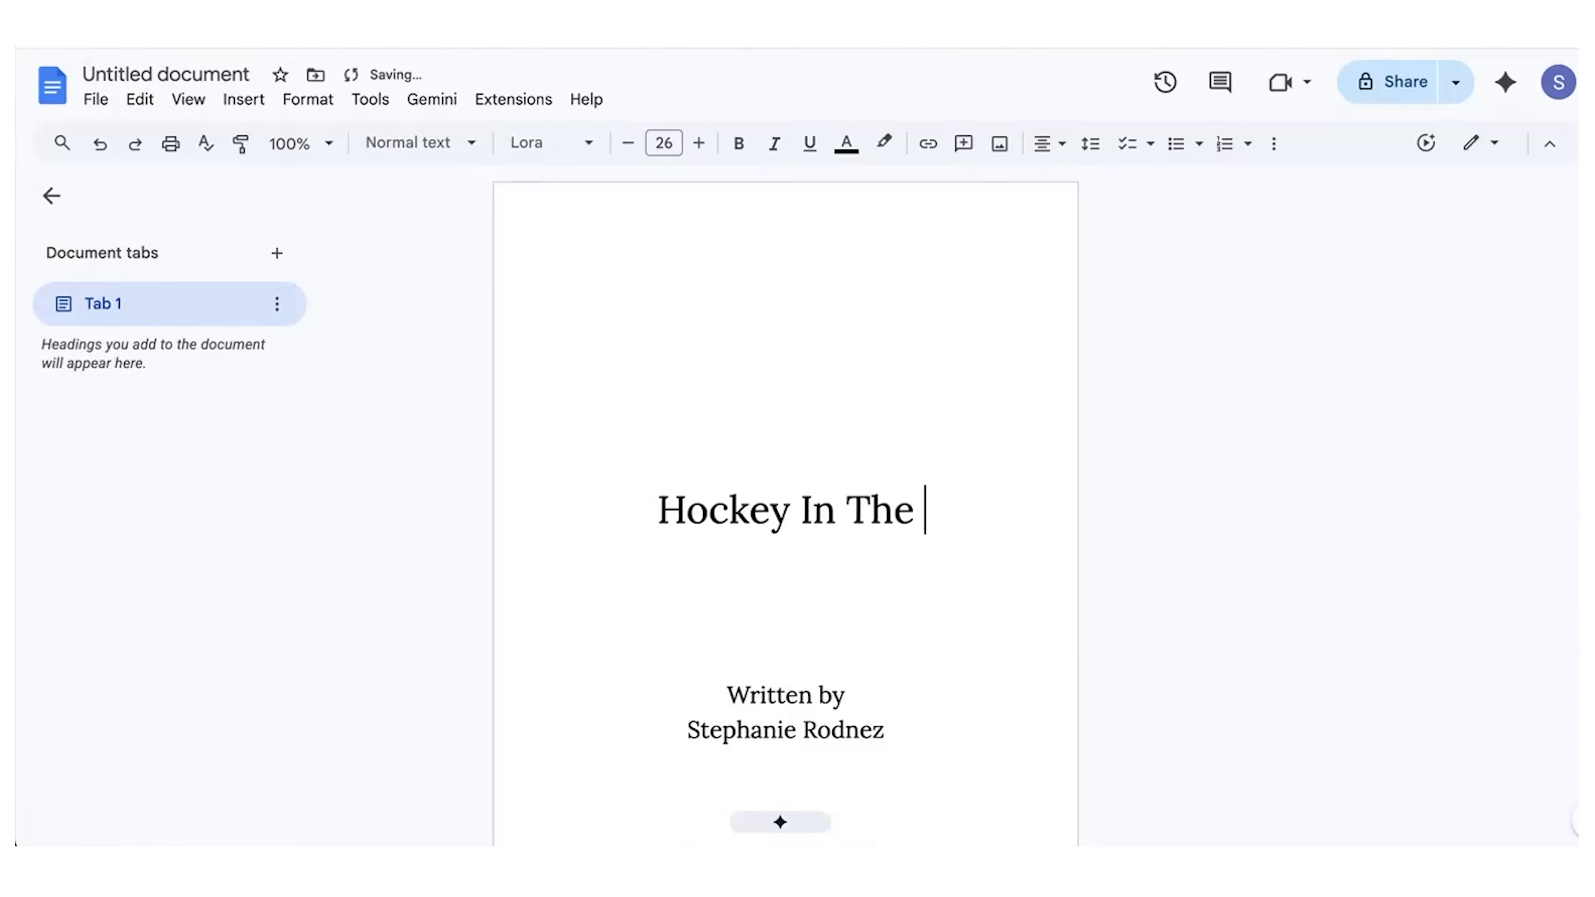
type("Heart")
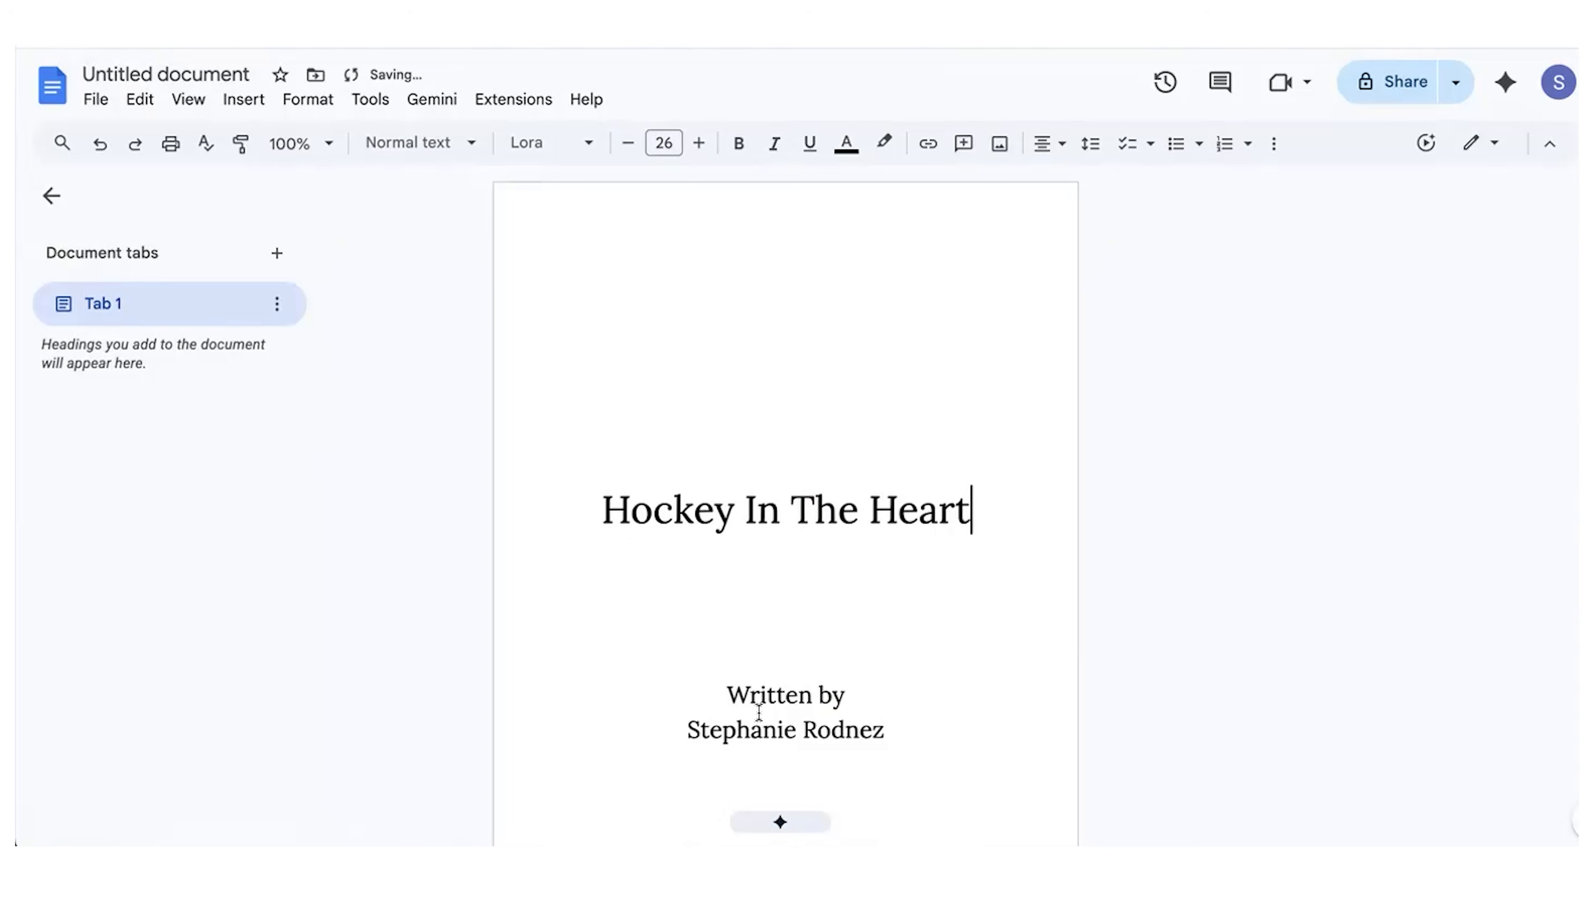
Step: Insert a page break after the author's name on the title page
left_click(734, 610)
scroll(734, 609, "down", 3)
scroll(734, 609, "up", 3)
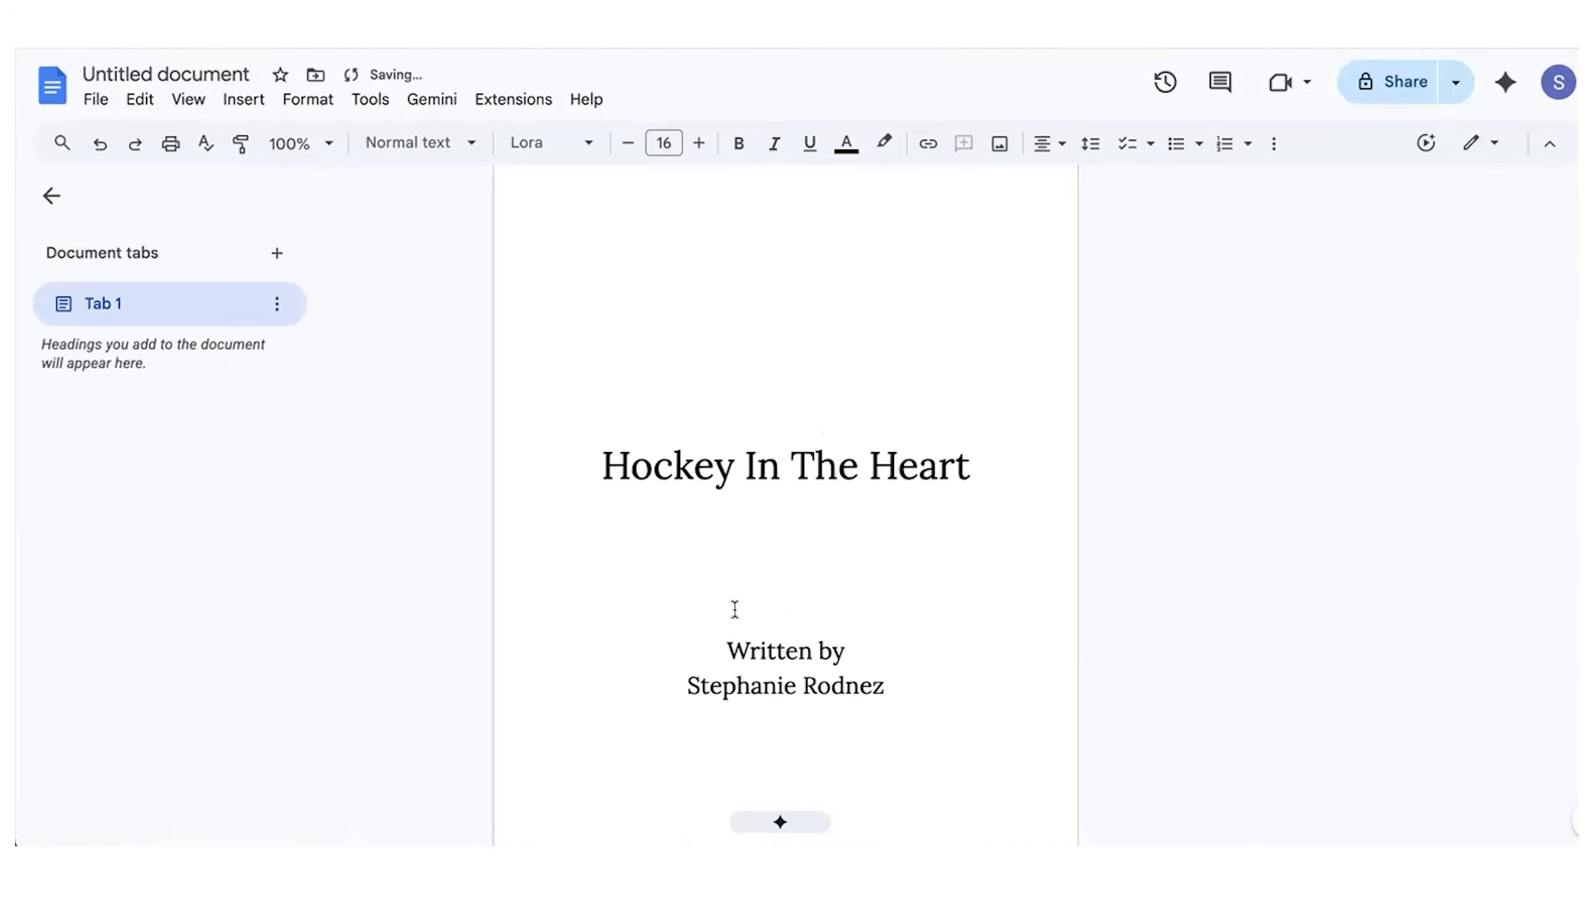
scroll(701, 456, "down", 5)
left_click(857, 549)
left_click(907, 467)
left_click(244, 99)
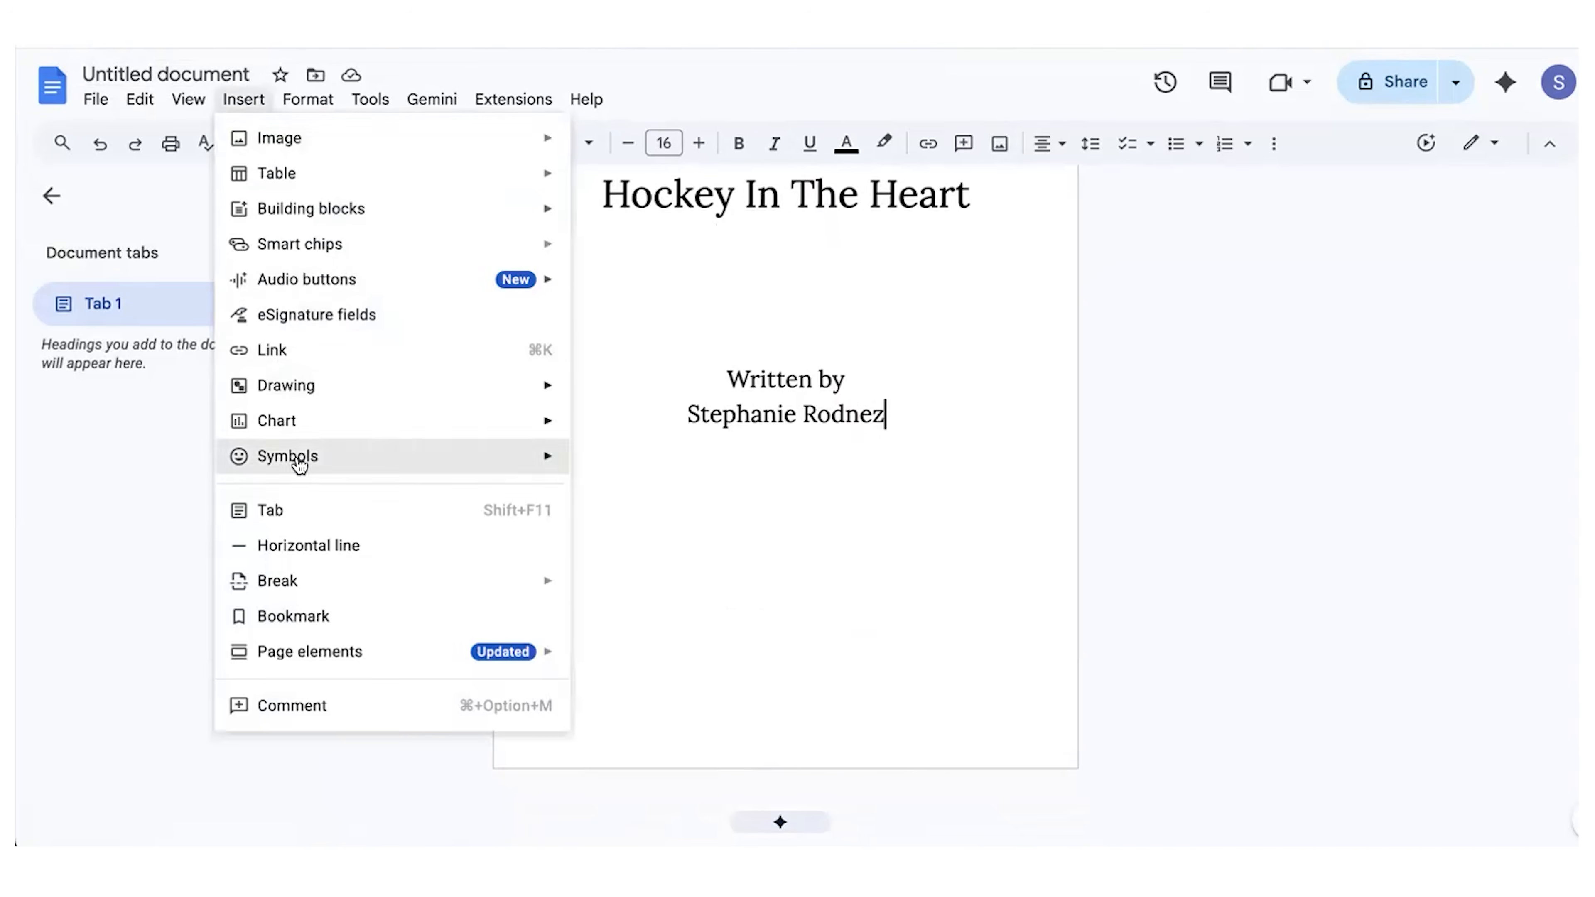
mouse_move(355, 590)
left_click(638, 593)
Step: Copy the Hockey In The Heart title line onto the new second page
scroll(737, 577, "down", 4)
scroll(737, 583, "up", 2)
scroll(737, 583, "up", 9)
triple_click(769, 513)
key("ctrl+c")
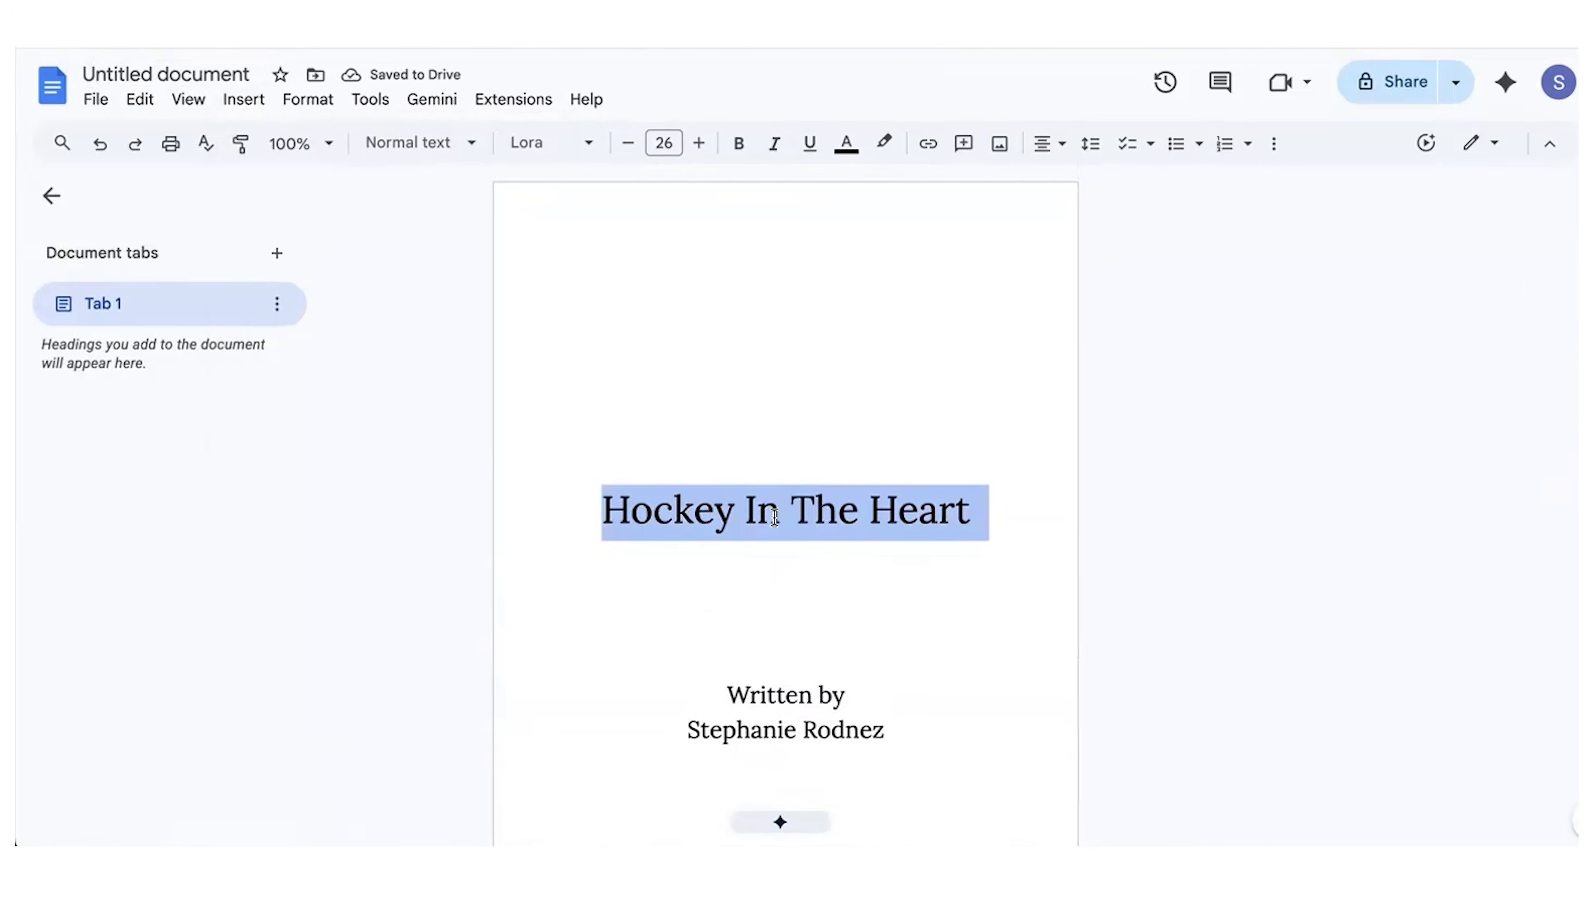
scroll(748, 557, "down", 5)
scroll(748, 558, "down", 5)
left_click(748, 540)
key("ctrl+v")
Step: Change the copied heading to Dedication and write "I am putting a dedication here." a few lines below it
left_click(735, 531)
double_click(735, 531)
left_click(707, 570)
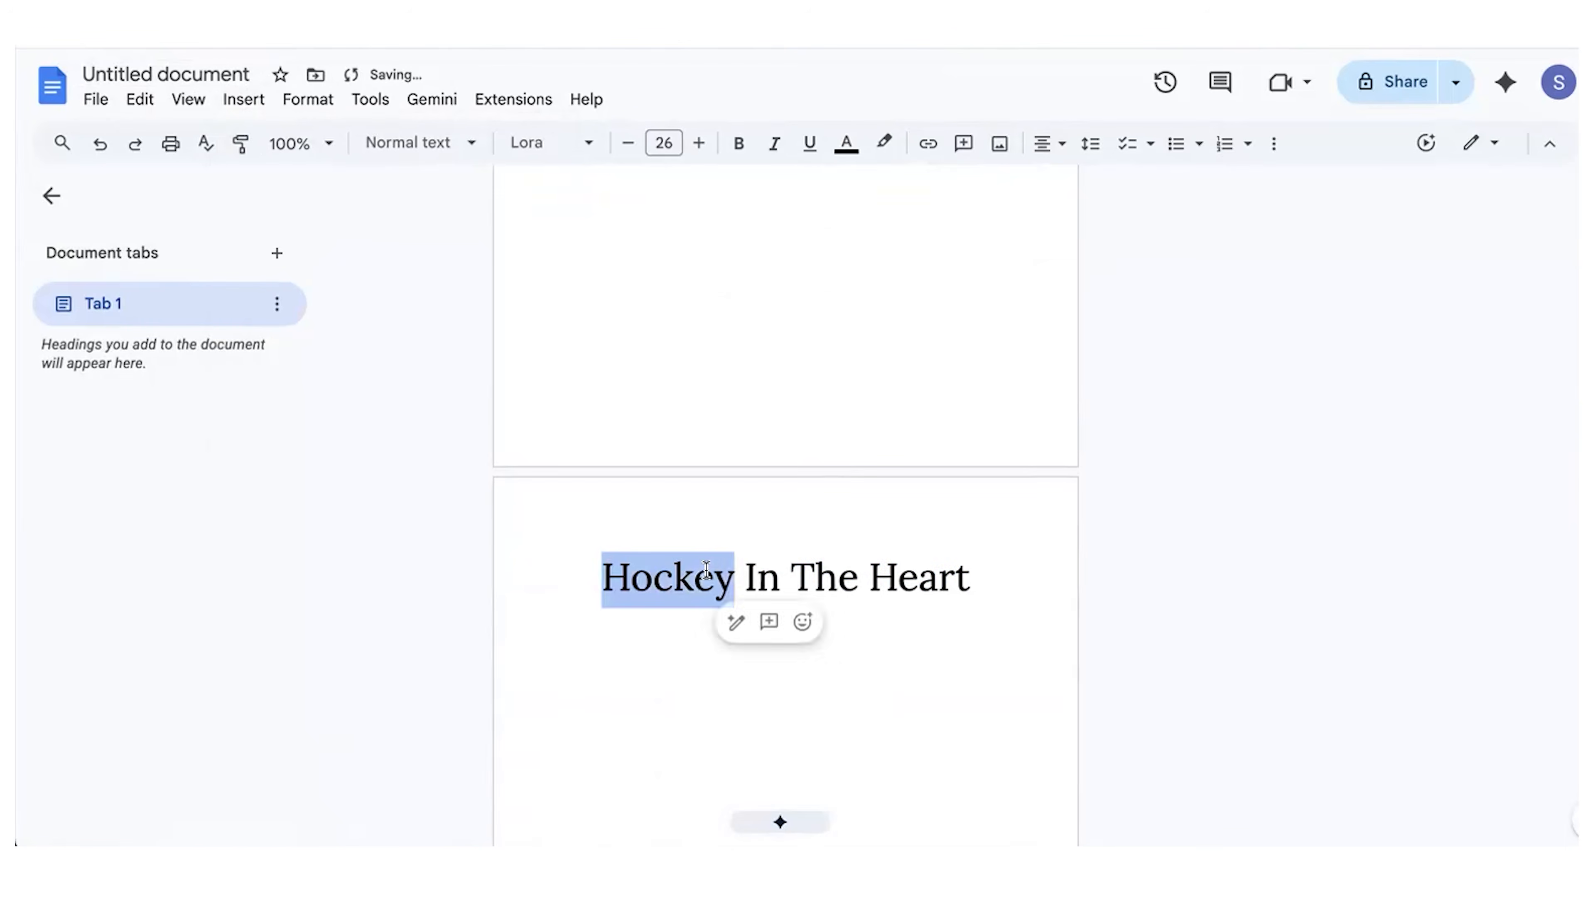
triple_click(707, 570)
type("Dedication")
key("Return")
key("Return")
key("Return")
key("Return")
key("Return")
key("Return")
type("I am putti")
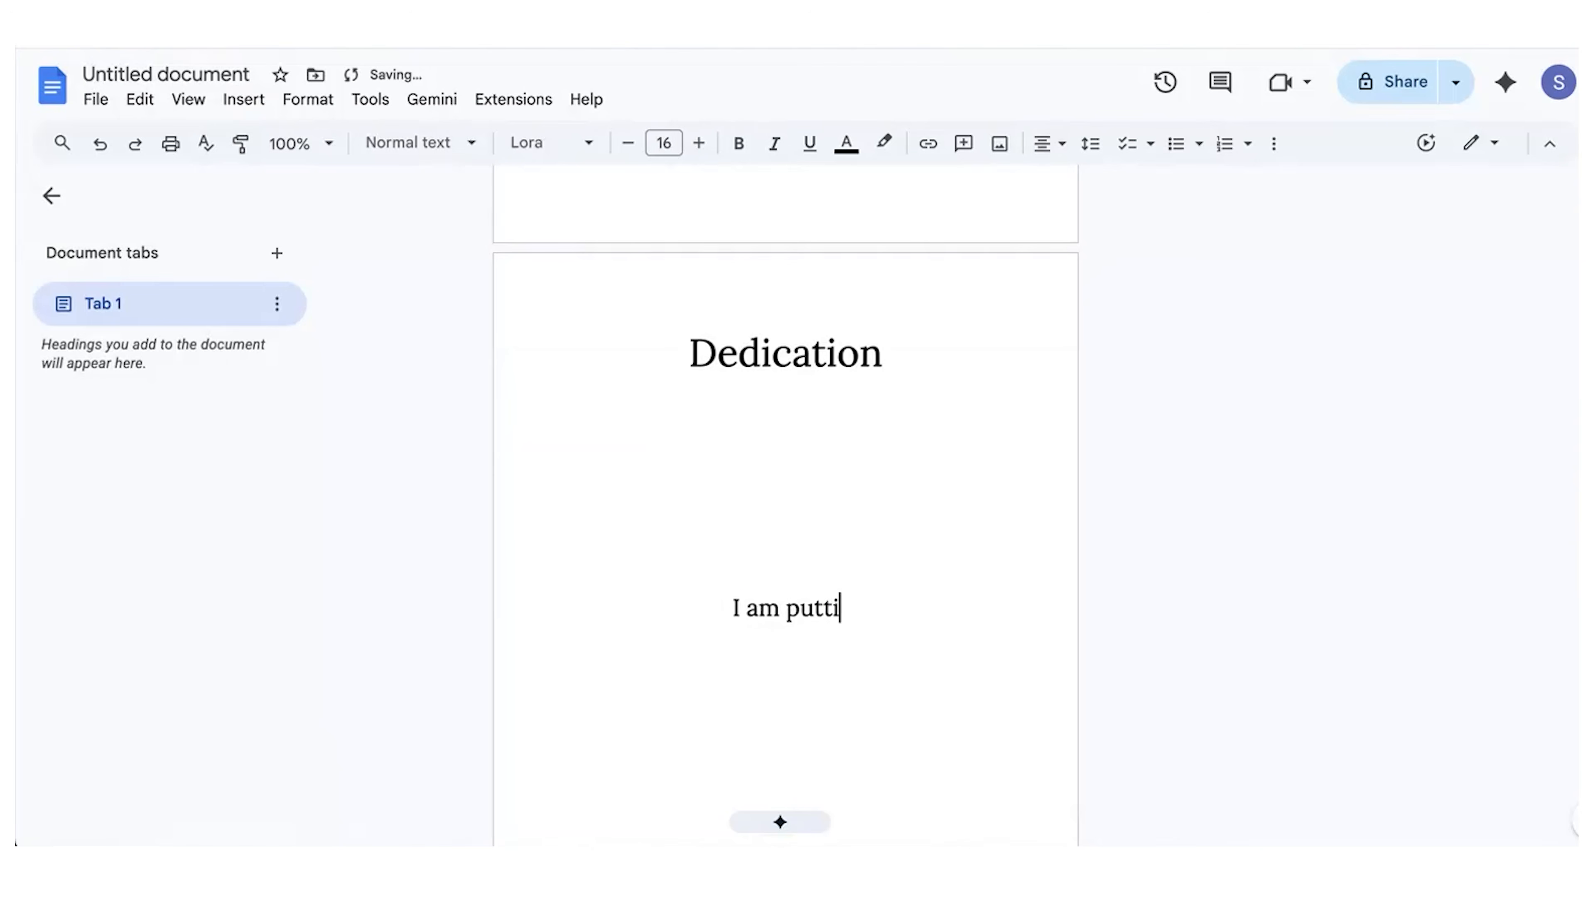
type("ng a dedication here.")
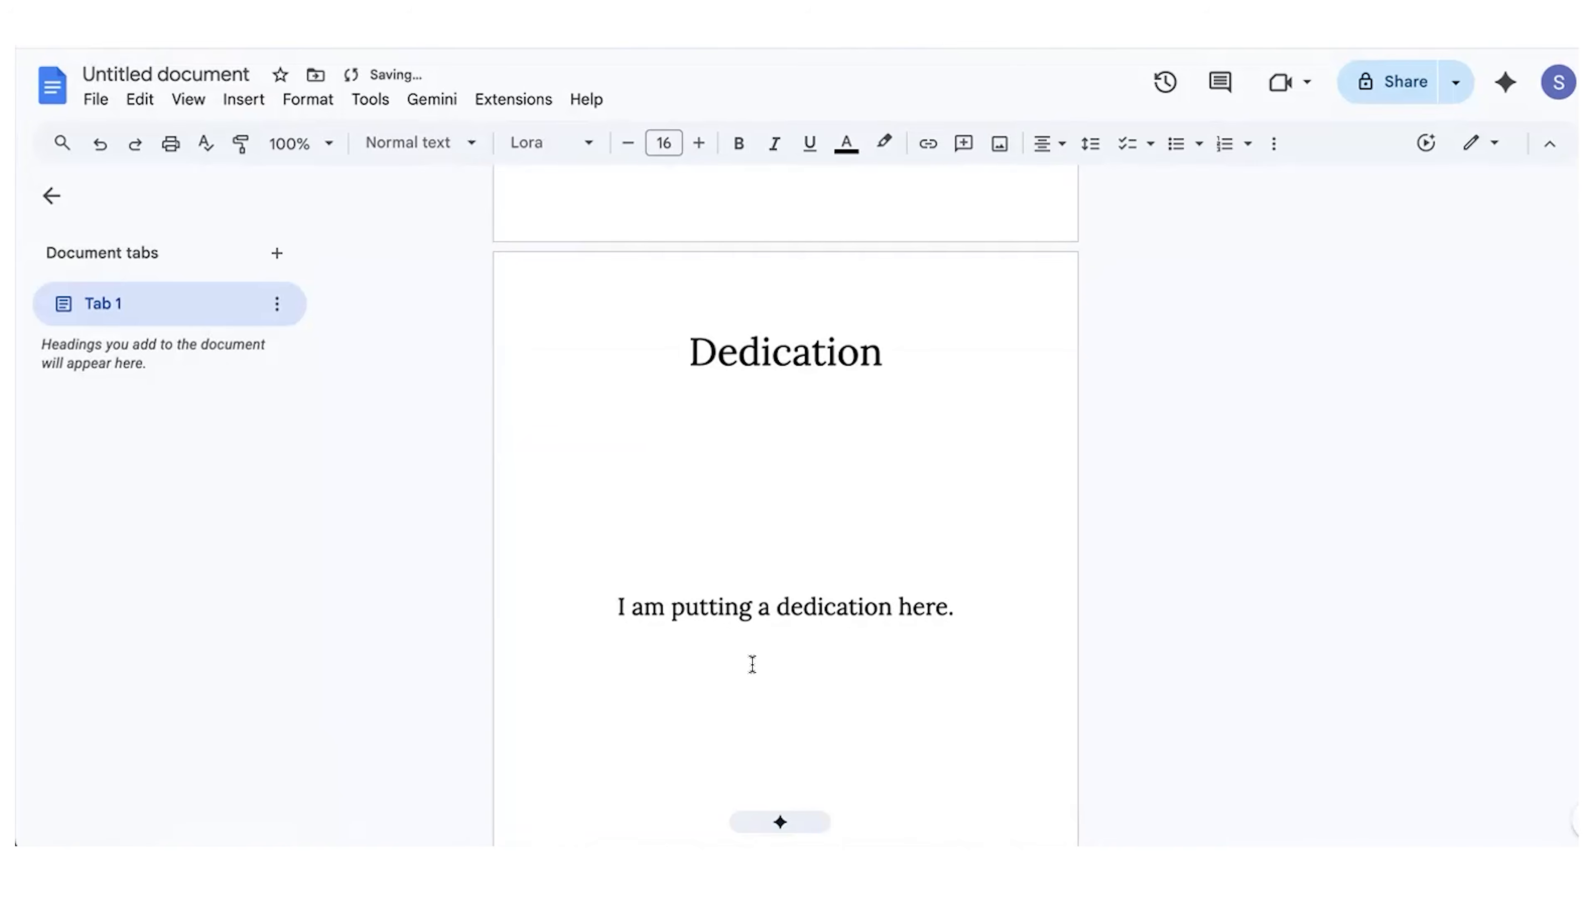
Step: Insert a page break after the dedication text
scroll(751, 662, "down", 2)
left_click(243, 99)
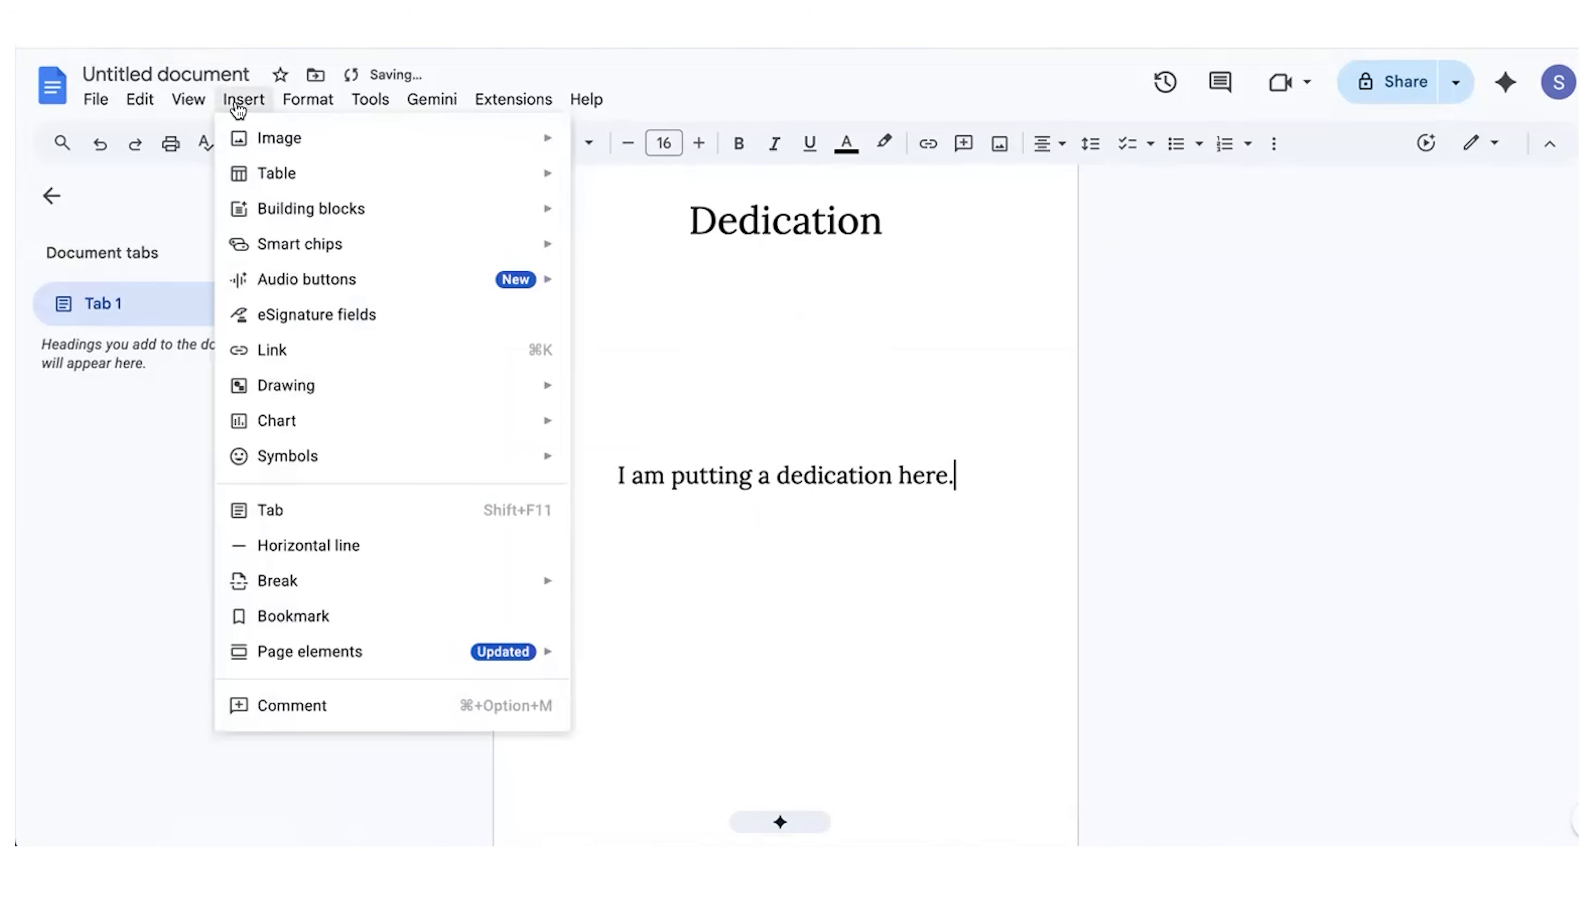
mouse_move(324, 582)
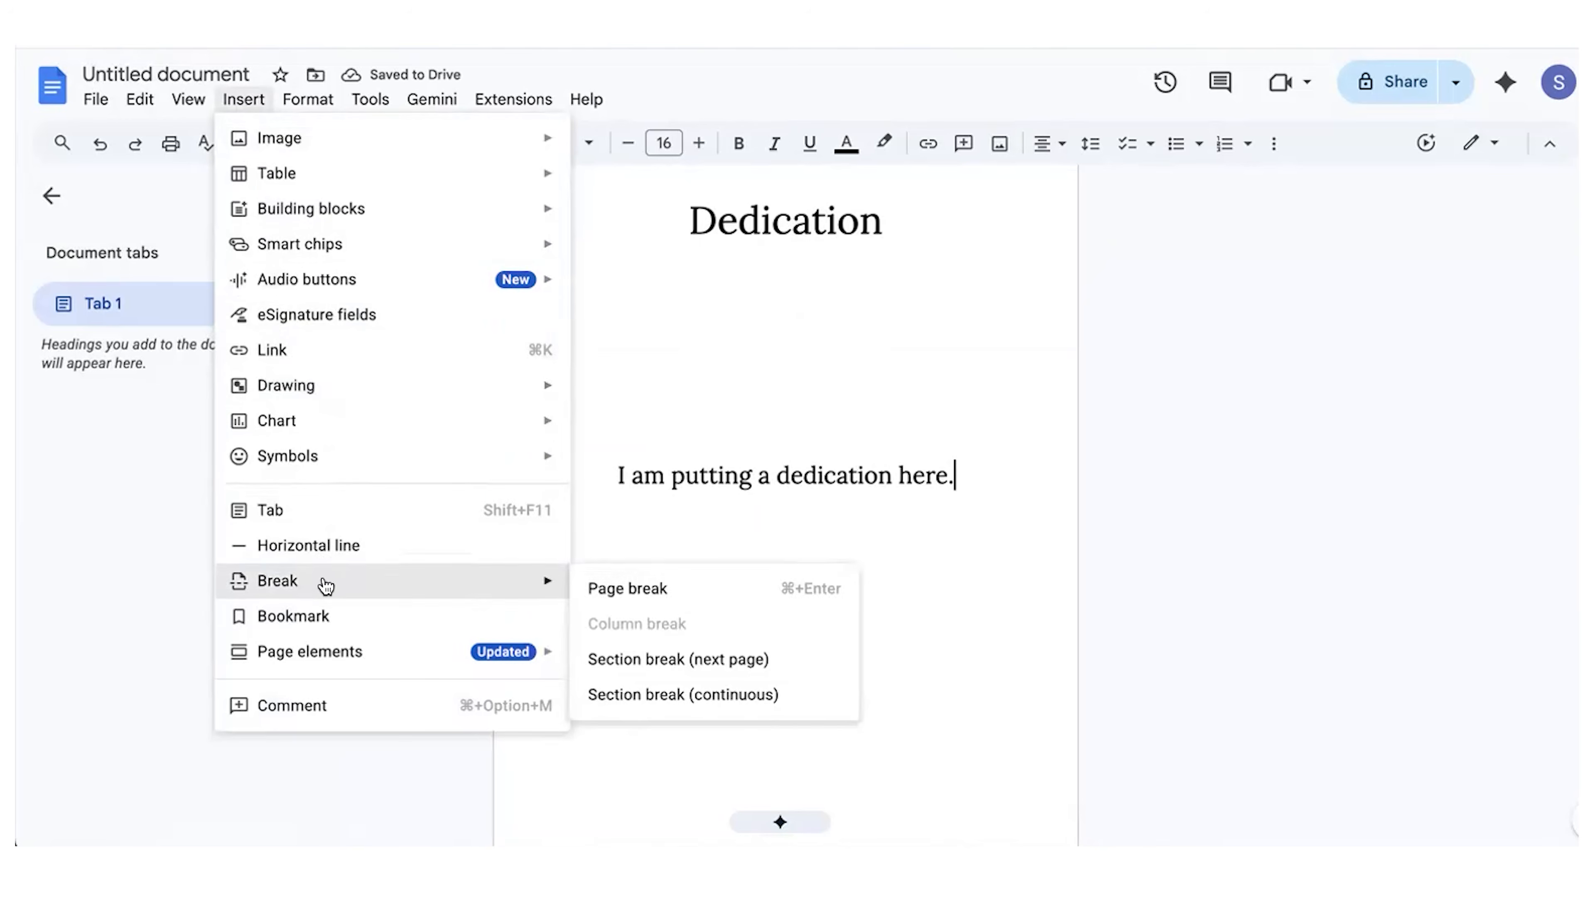
left_click(637, 596)
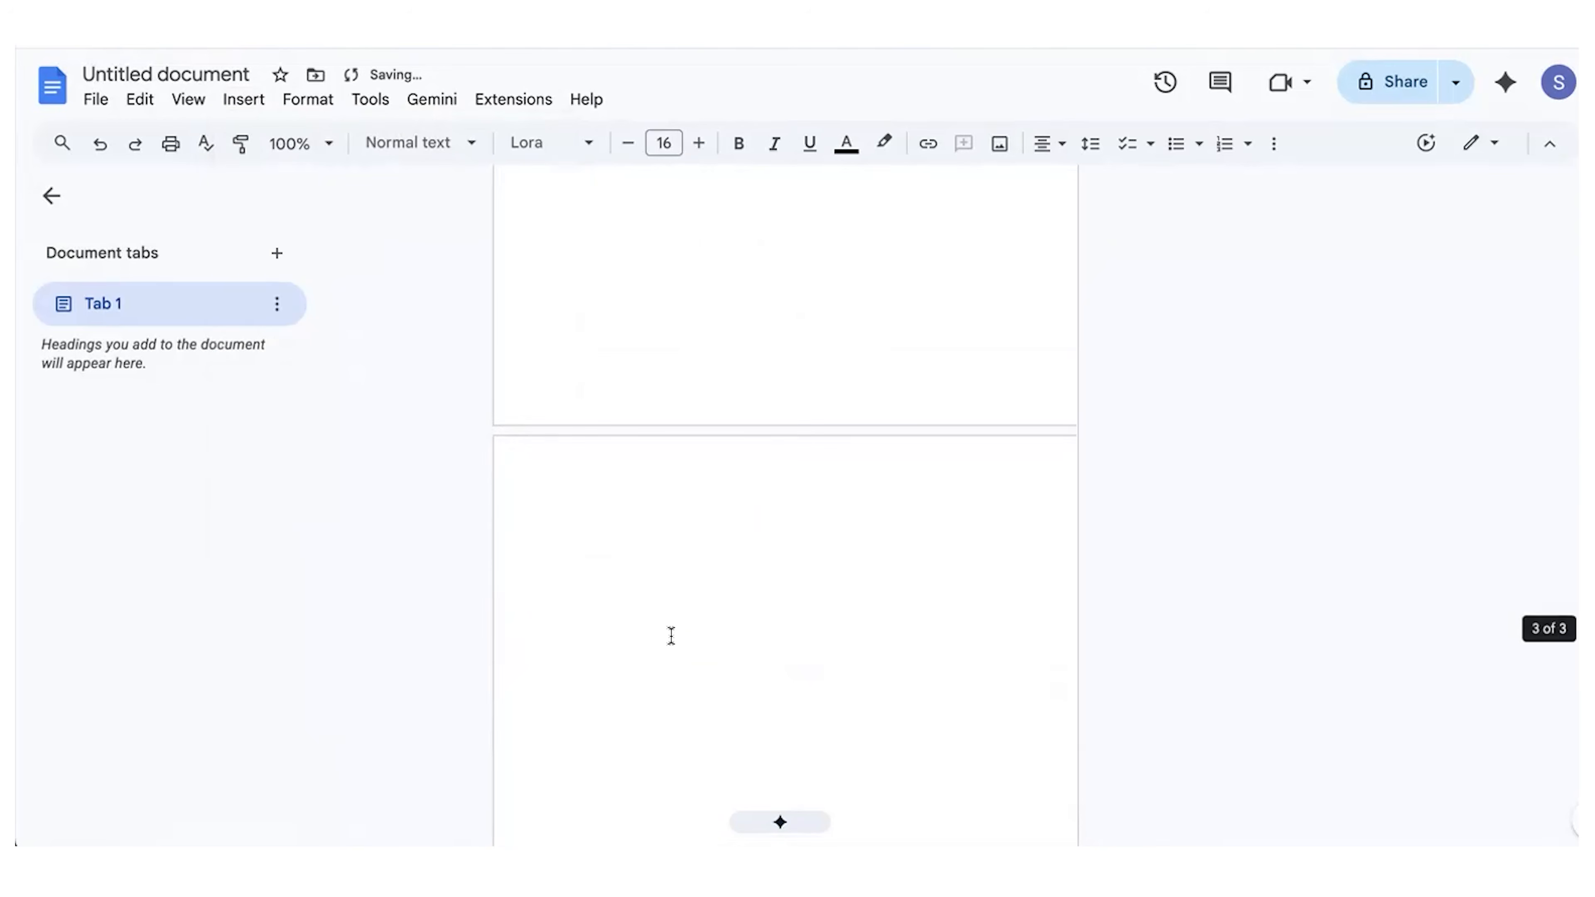
Step: Enter the heading Chapter 1 at the start of the third page and begin a new line below it
scroll(819, 395, "up", 5)
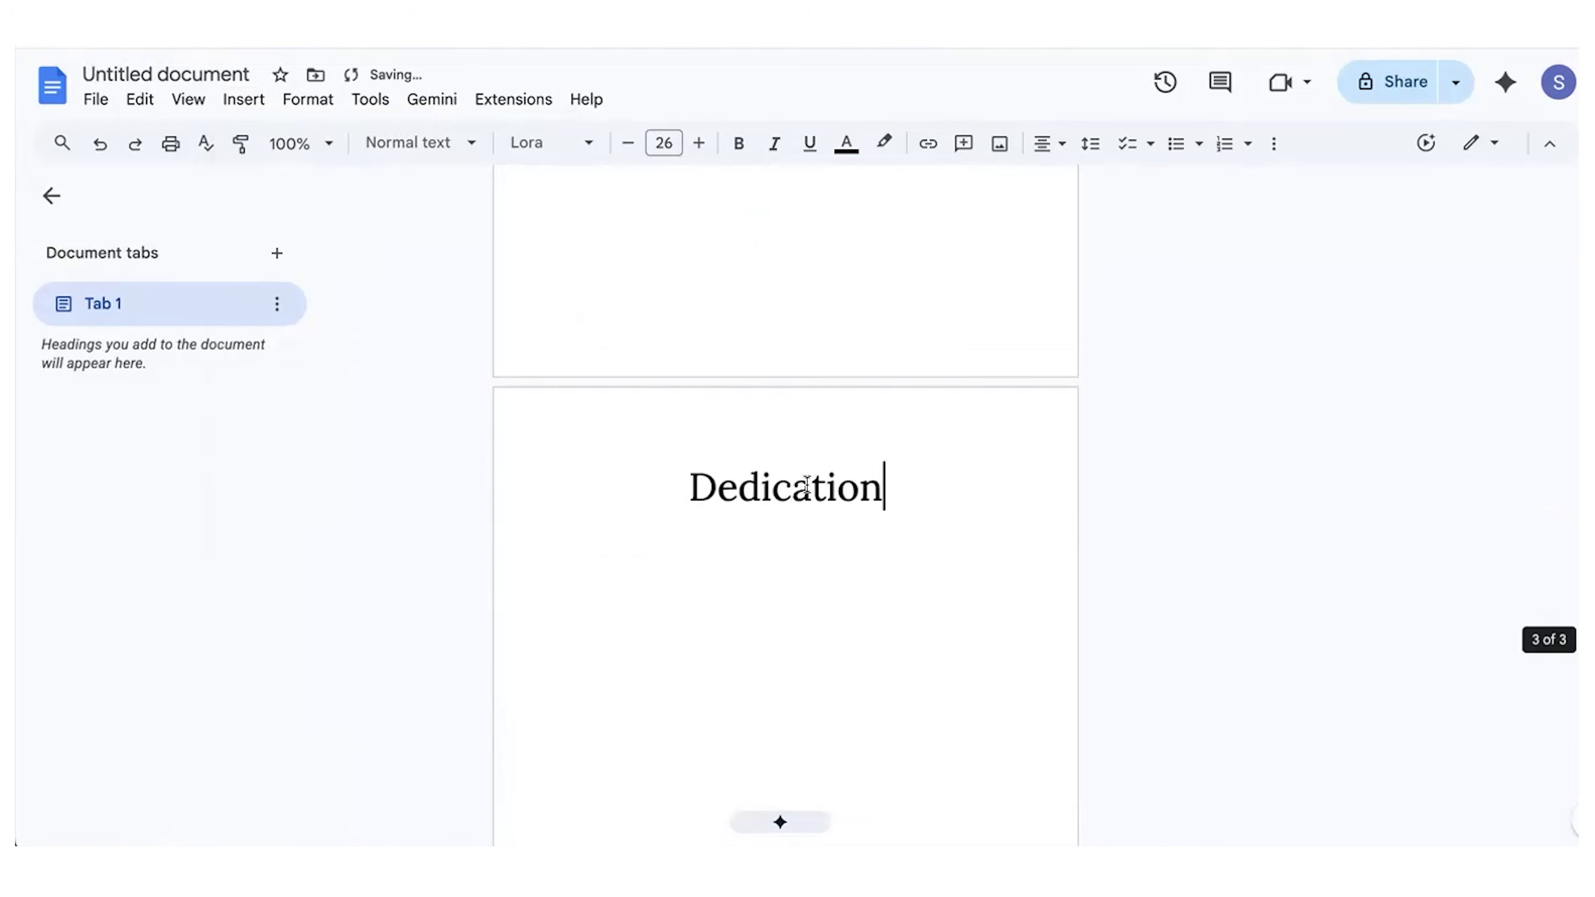
double_click(781, 481)
type("Chapter 1")
key("Return")
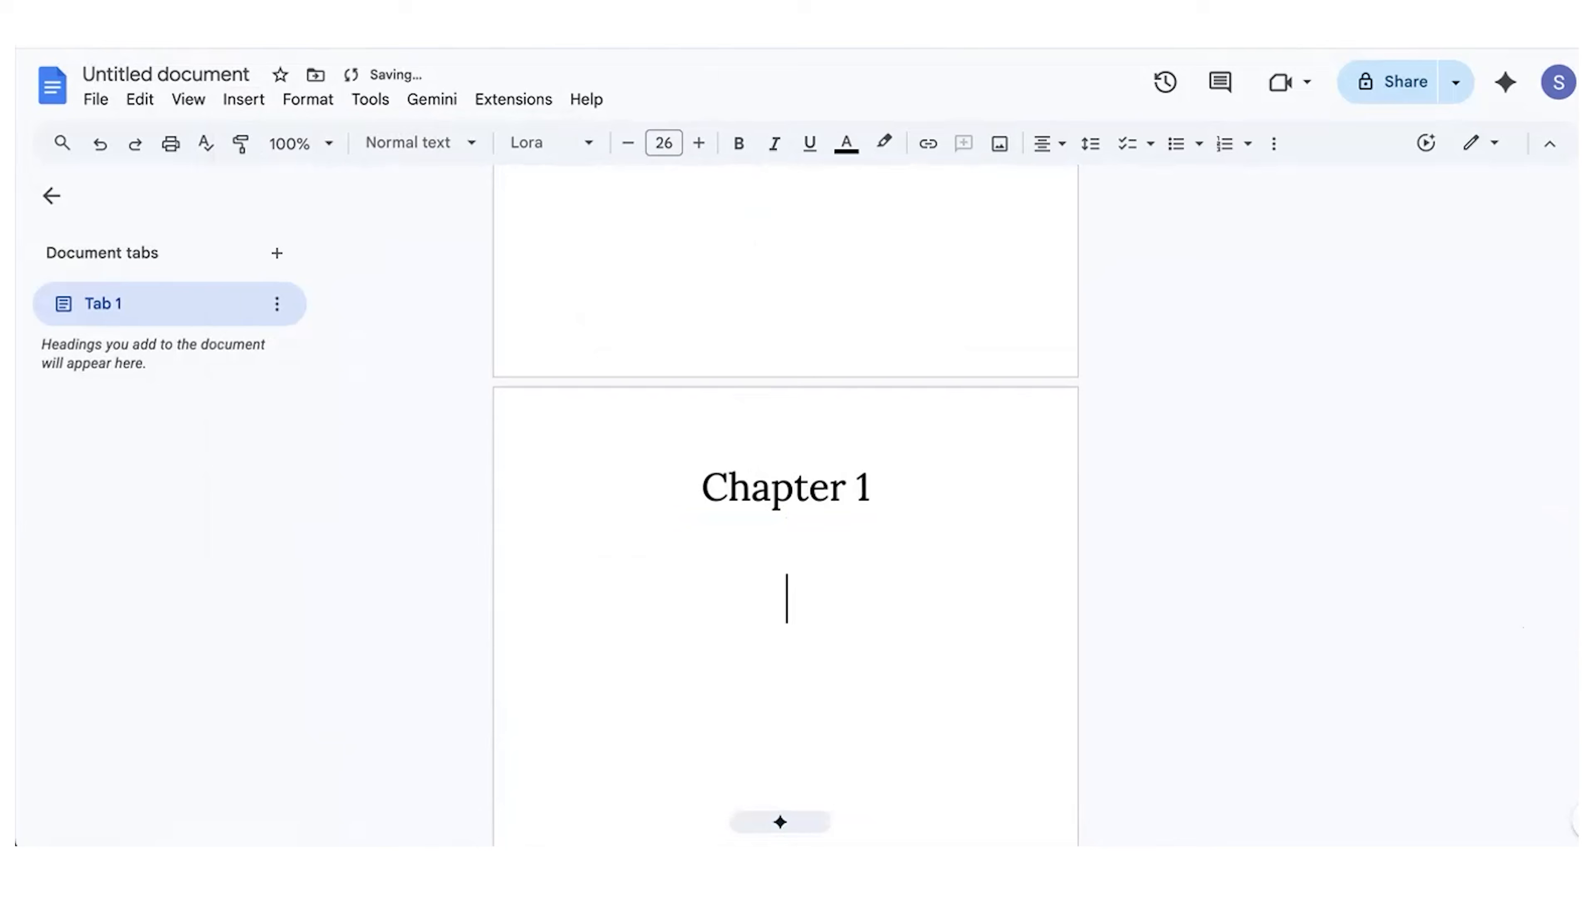
Step: Left-align the line below the Chapter 1 heading and set its font size to 13
left_click(1048, 144)
left_click(1047, 179)
left_click(665, 143)
type("13")
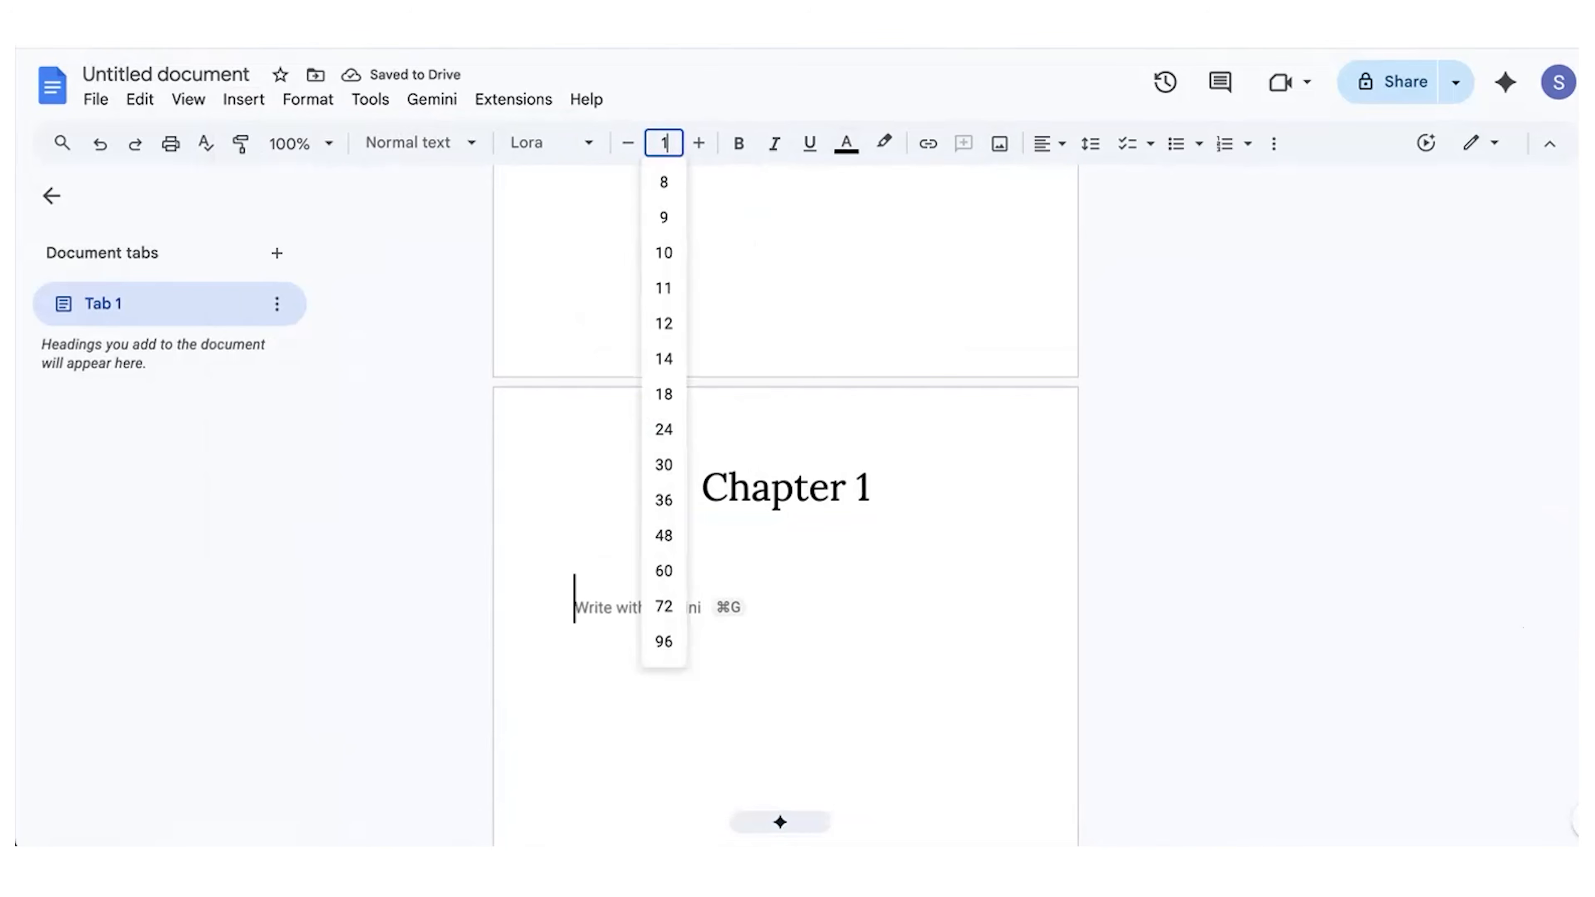
key("Return")
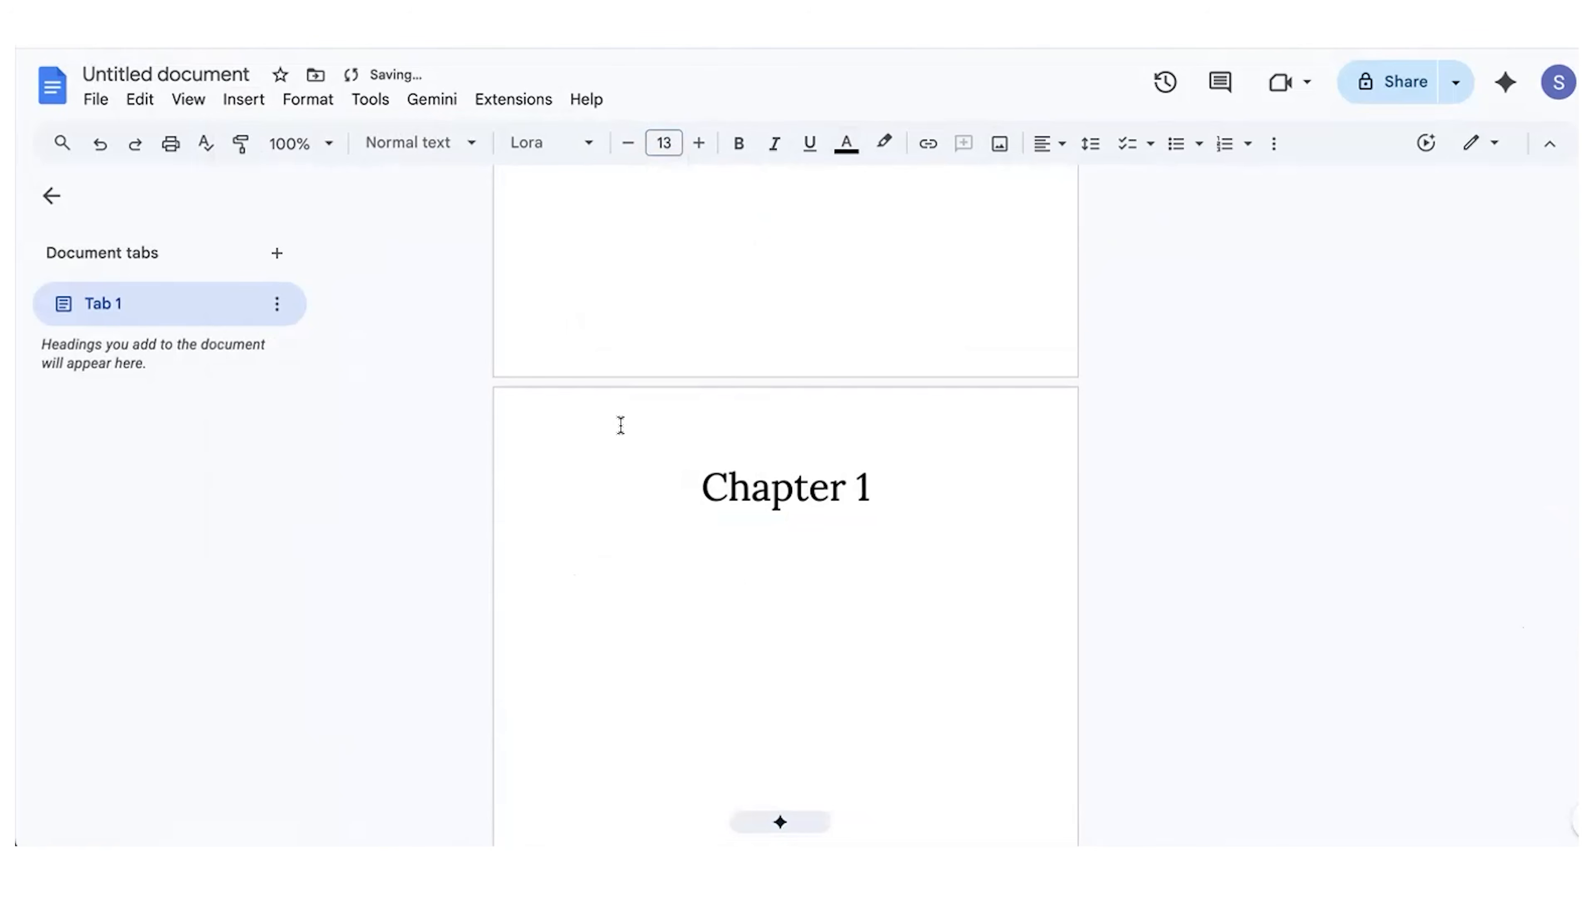
Step: Write the body text "Enter your manuscript that you write you rmanuscript right into your template." under Chapter 1
type("Enter your ma")
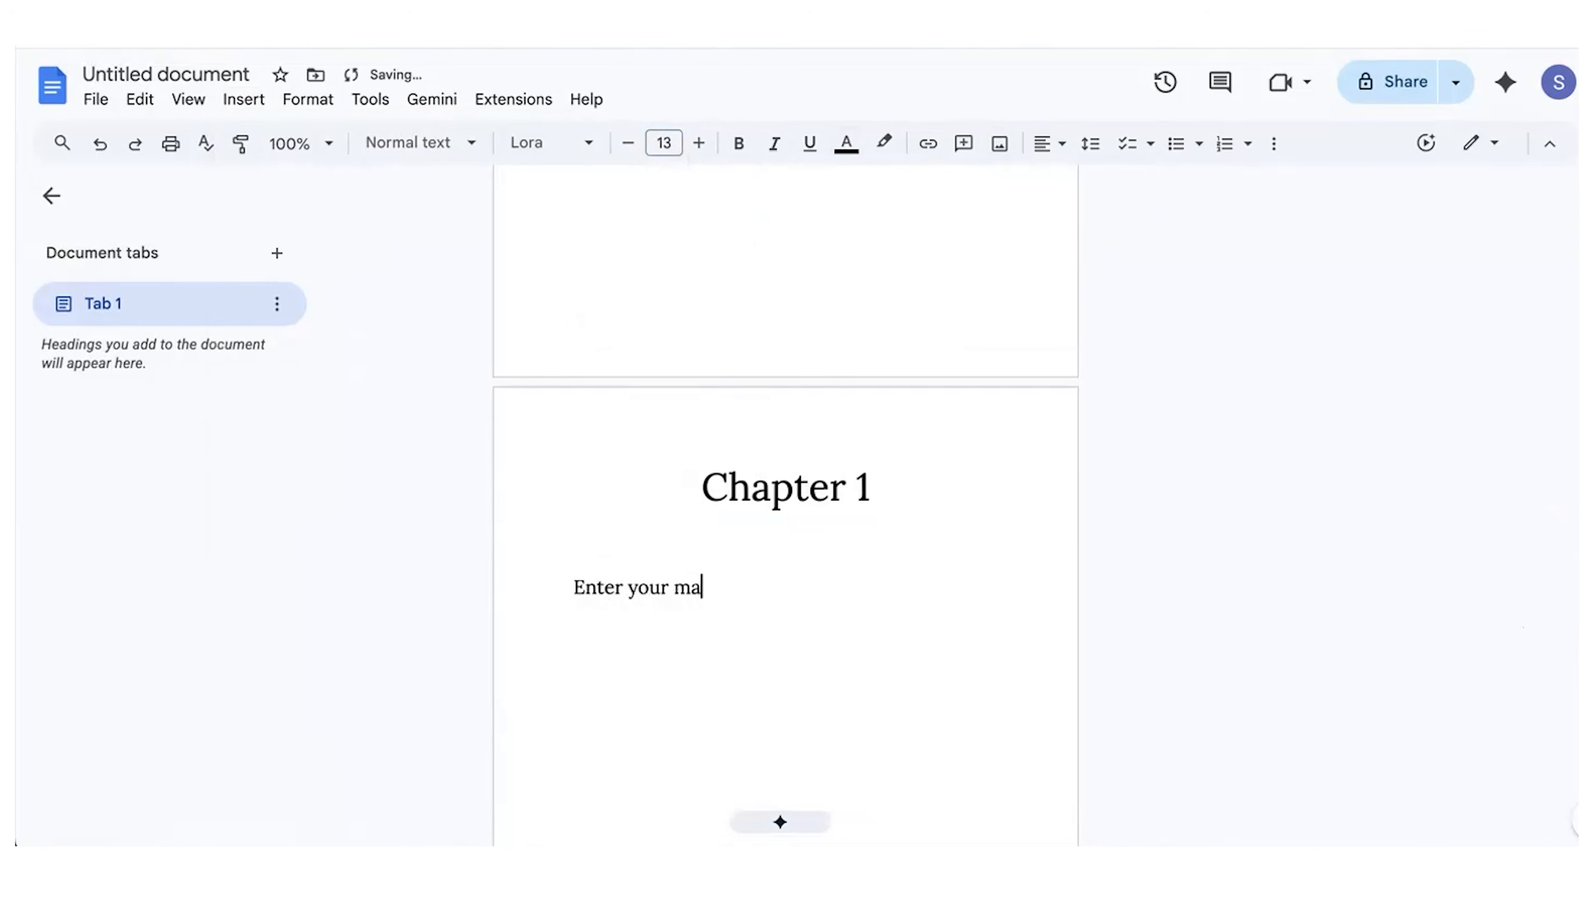
type("nuscript that you wr")
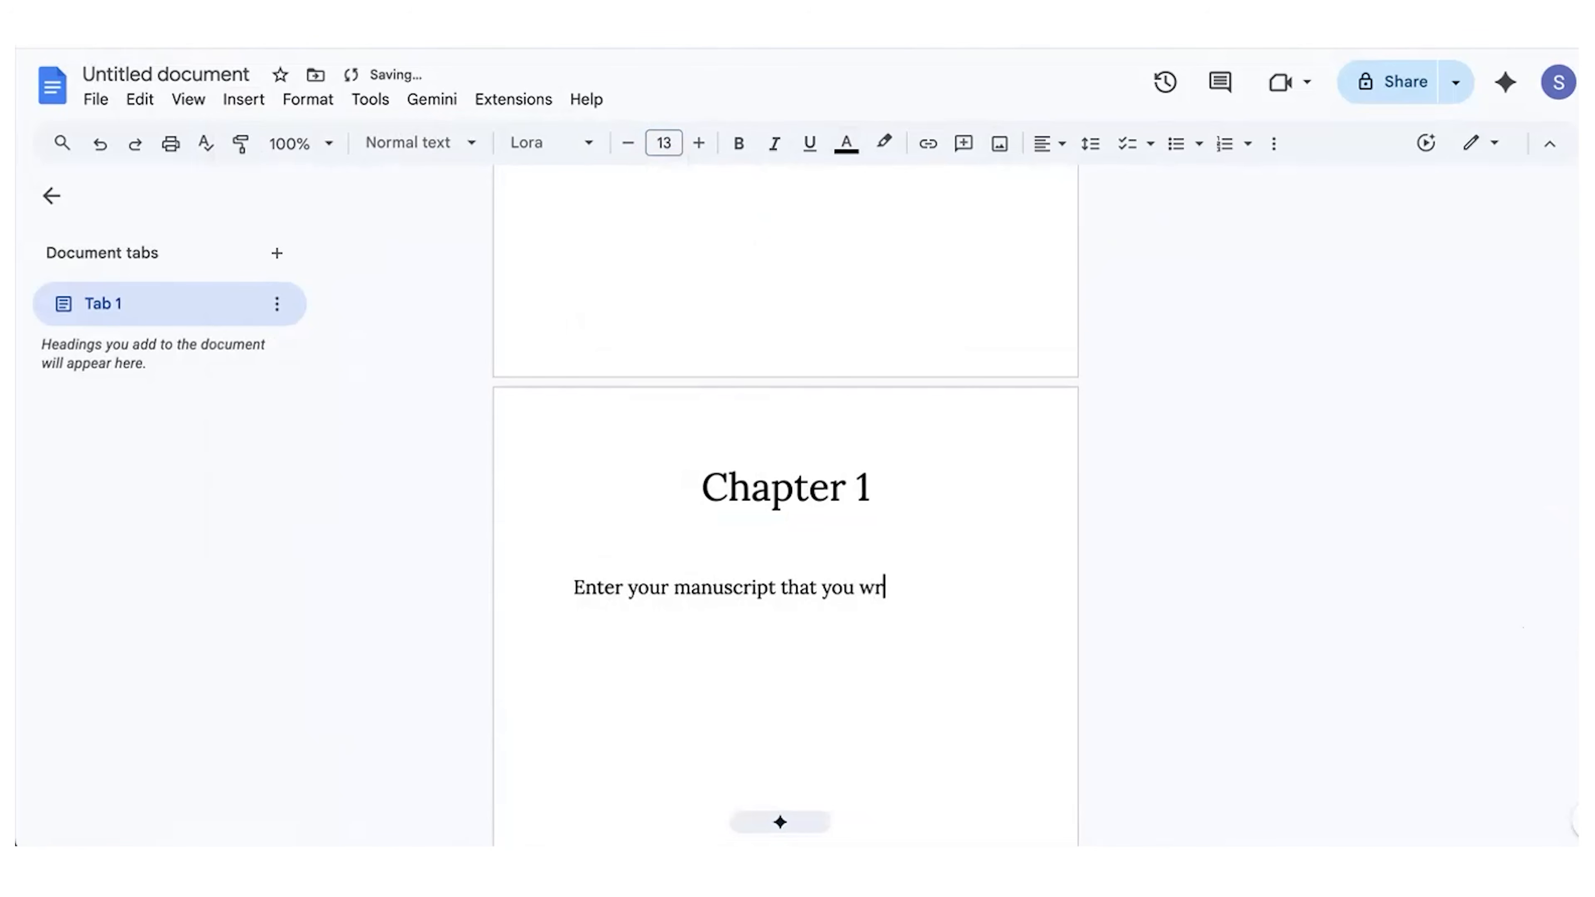
type("ite you rmanuscript right into your template.")
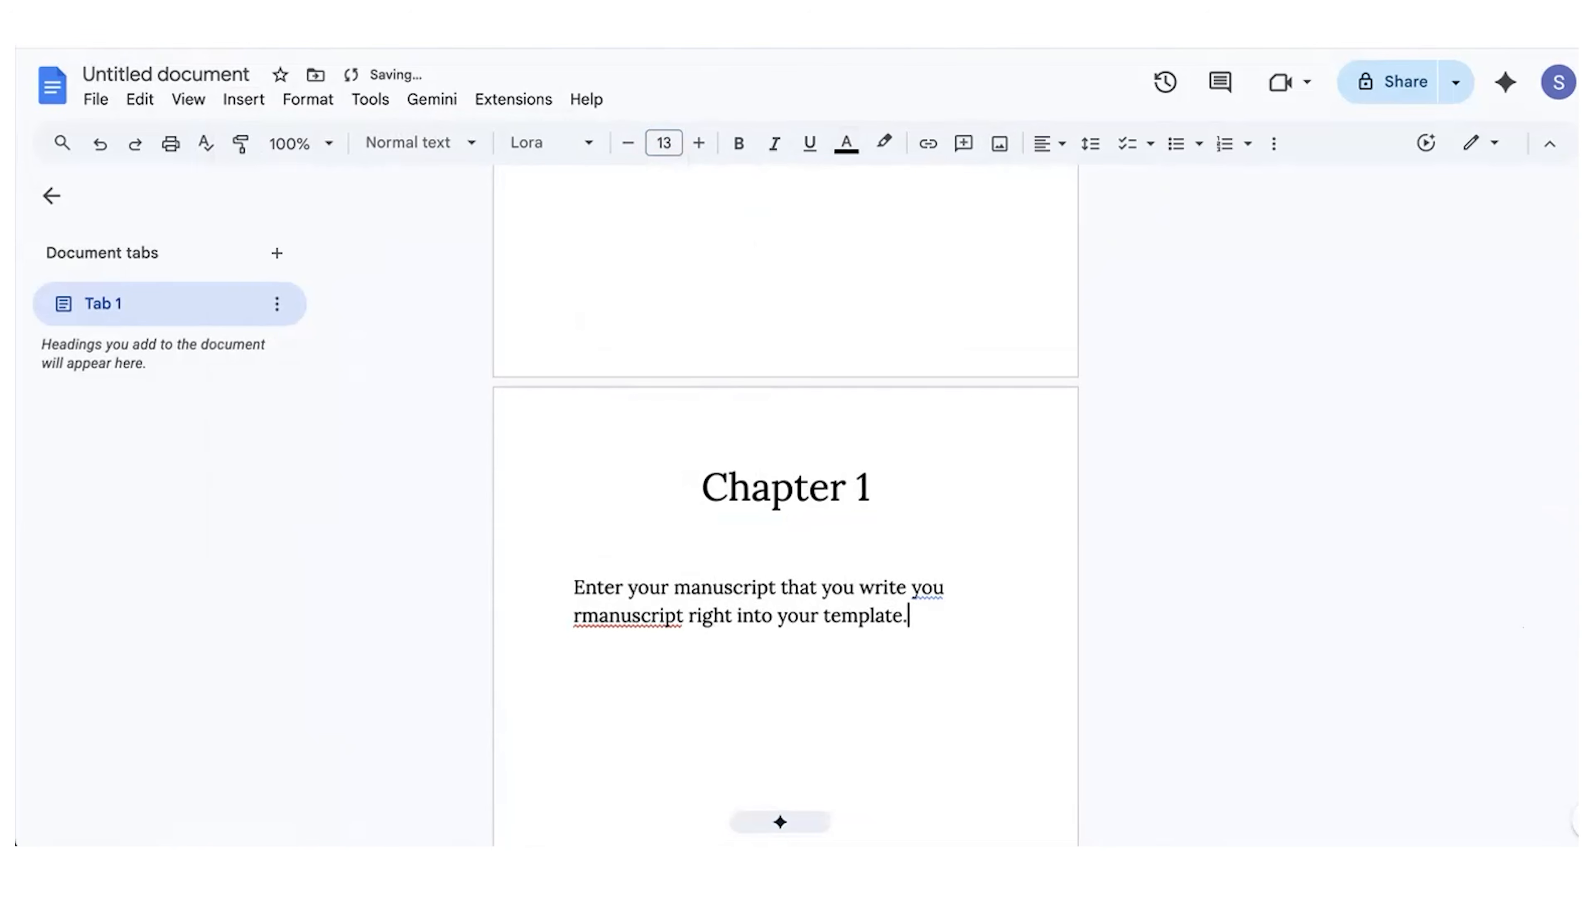
Step: Download the manuscript as a PDF document
scroll(601, 737, "up", 2)
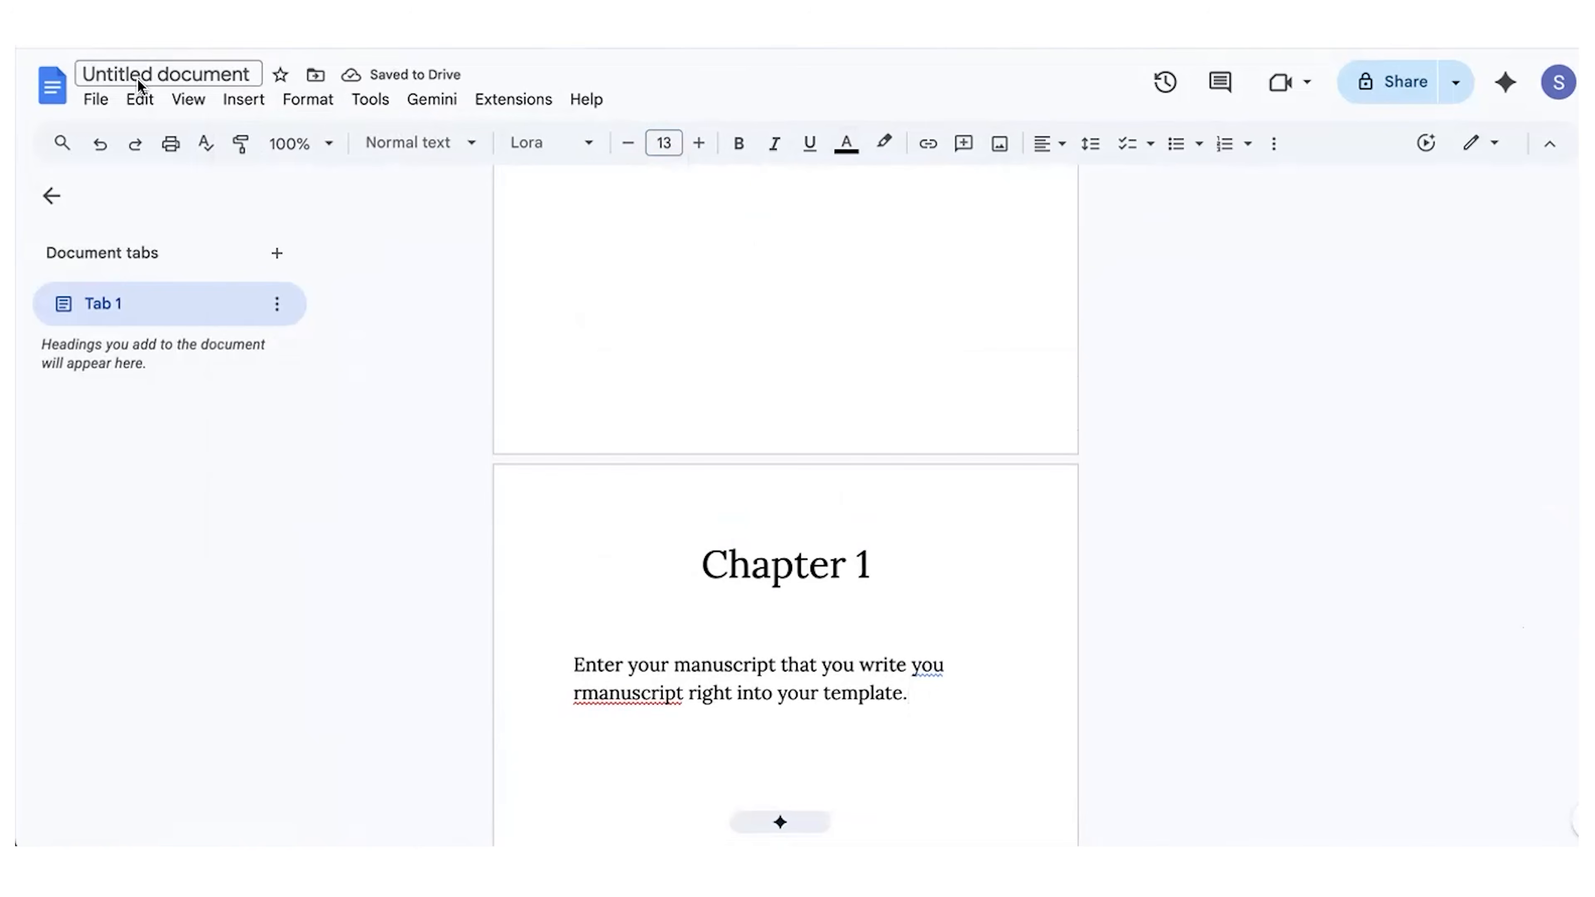
left_click(95, 99)
mouse_move(196, 351)
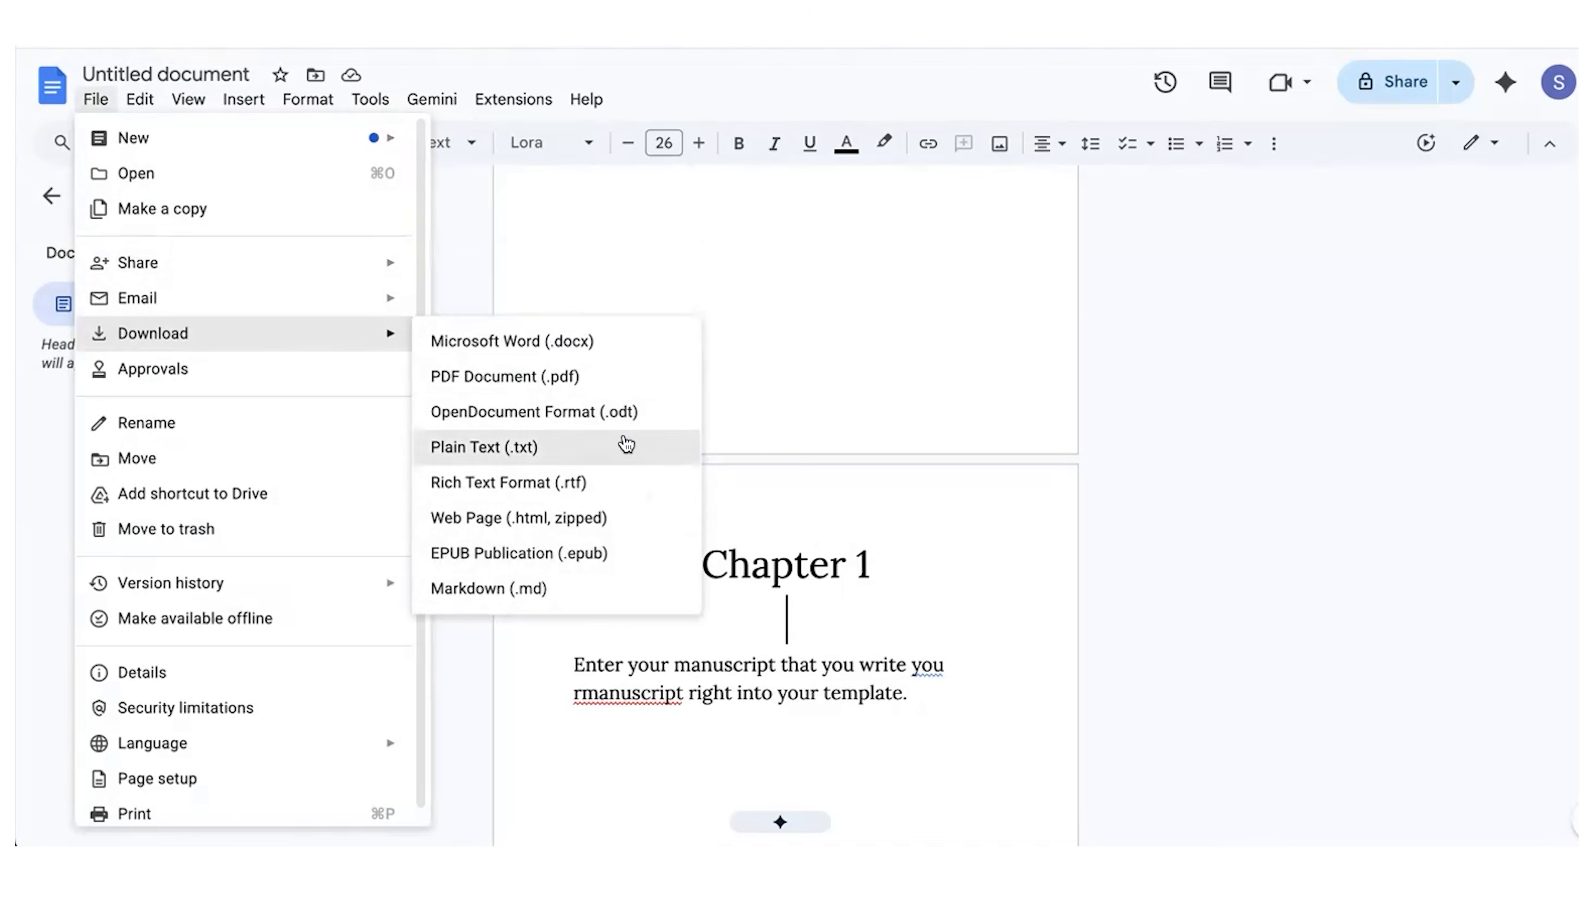
left_click(584, 378)
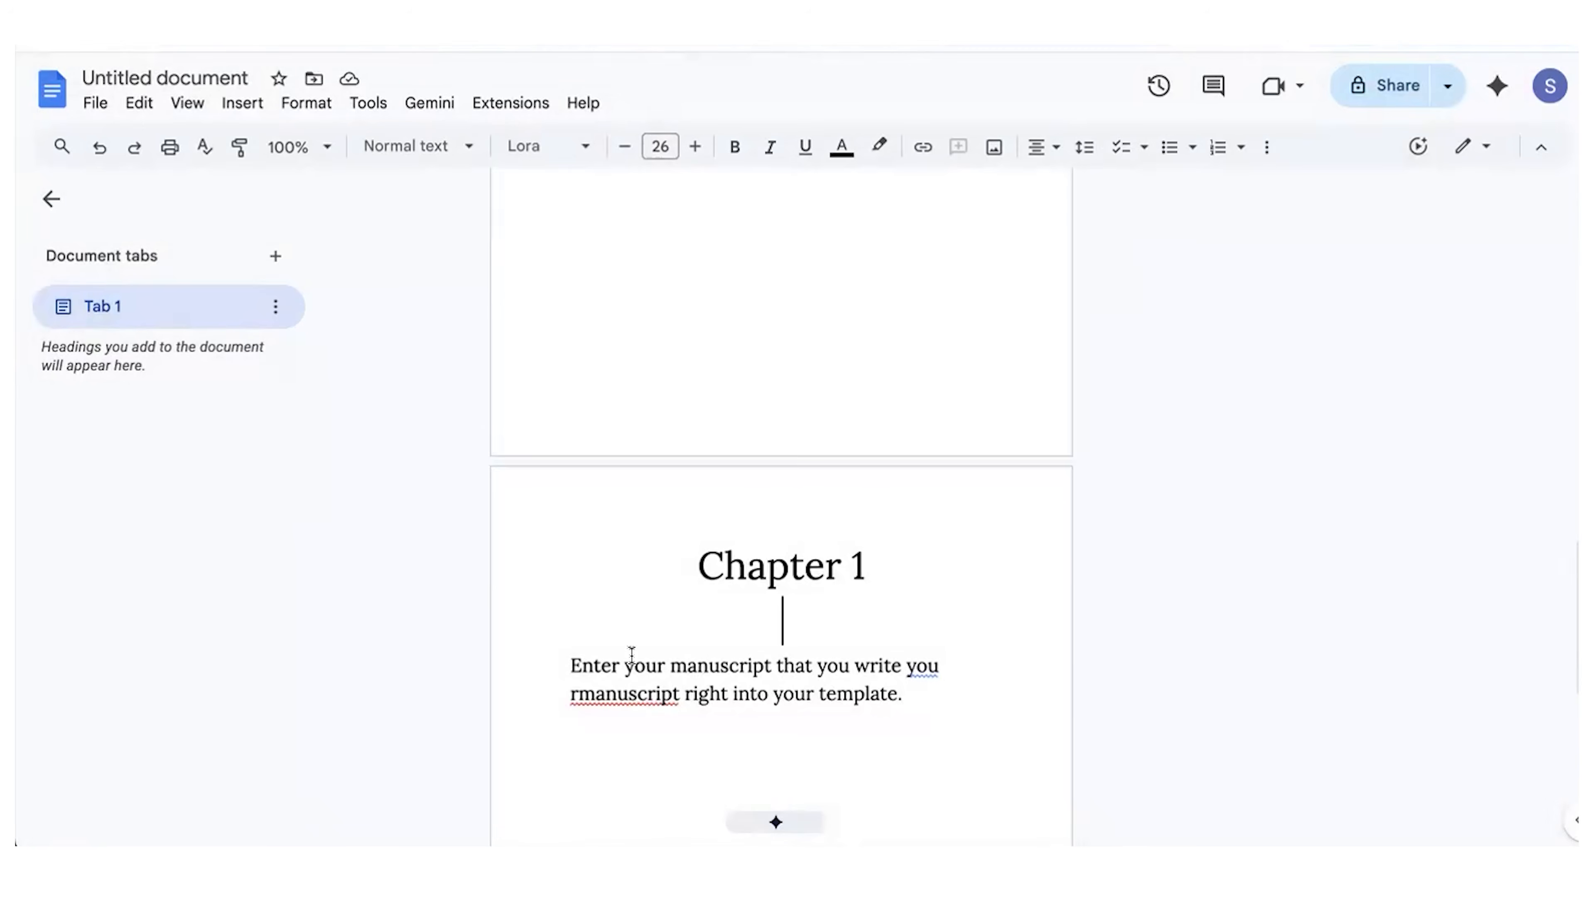
scroll(630, 656, "up", 6)
left_click(846, 633)
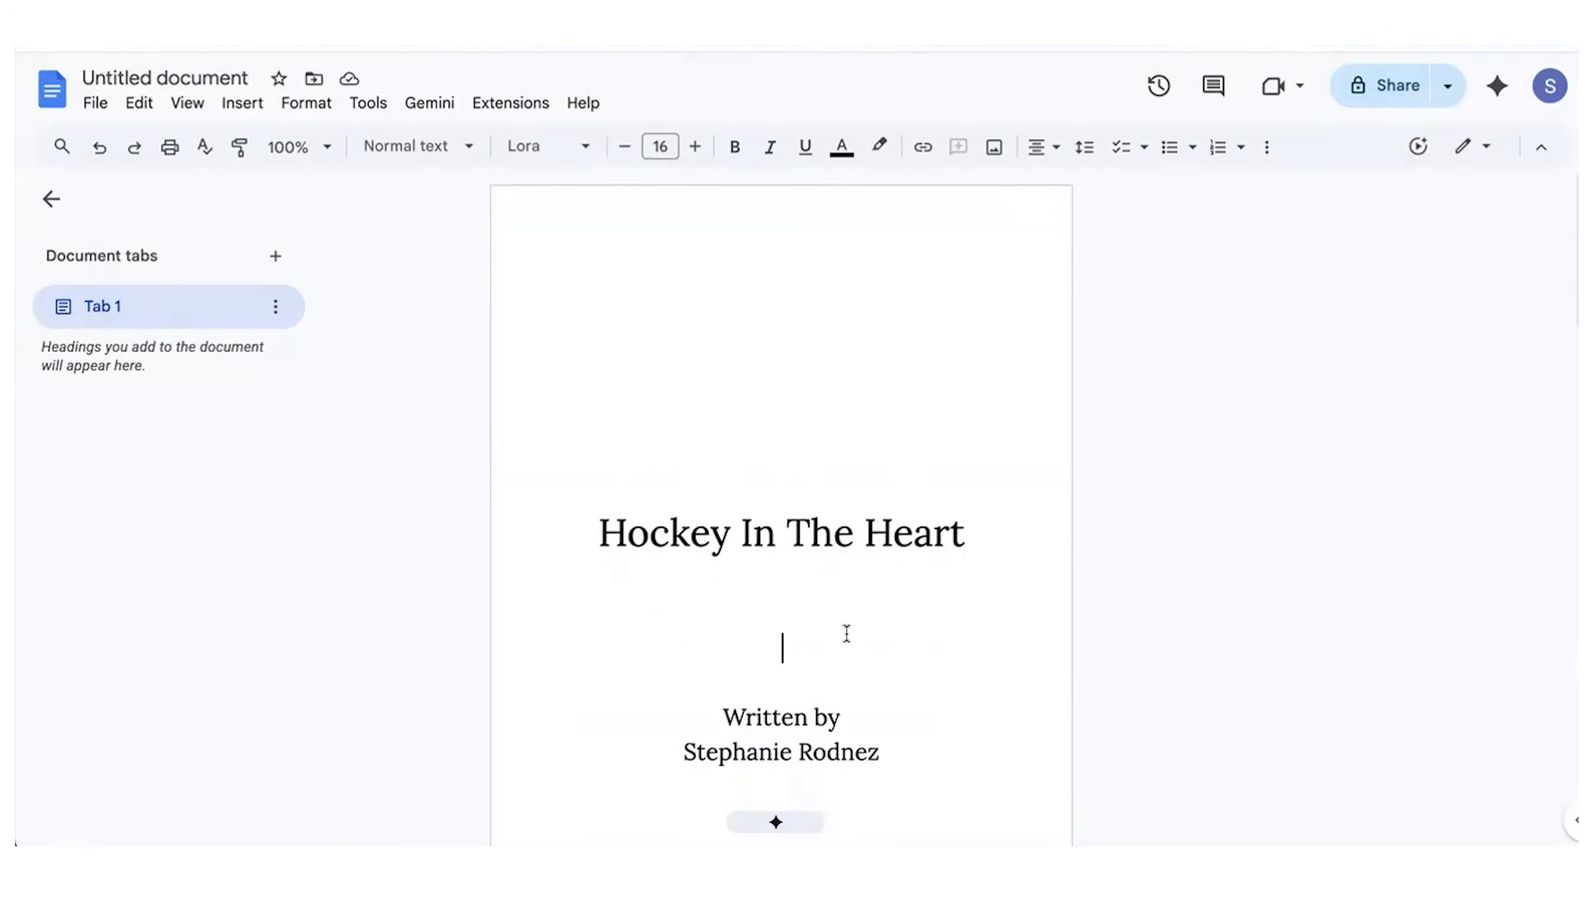
scroll(641, 584, "down", 8)
scroll(640, 585, "up", 9)
scroll(612, 286, "down", 1)
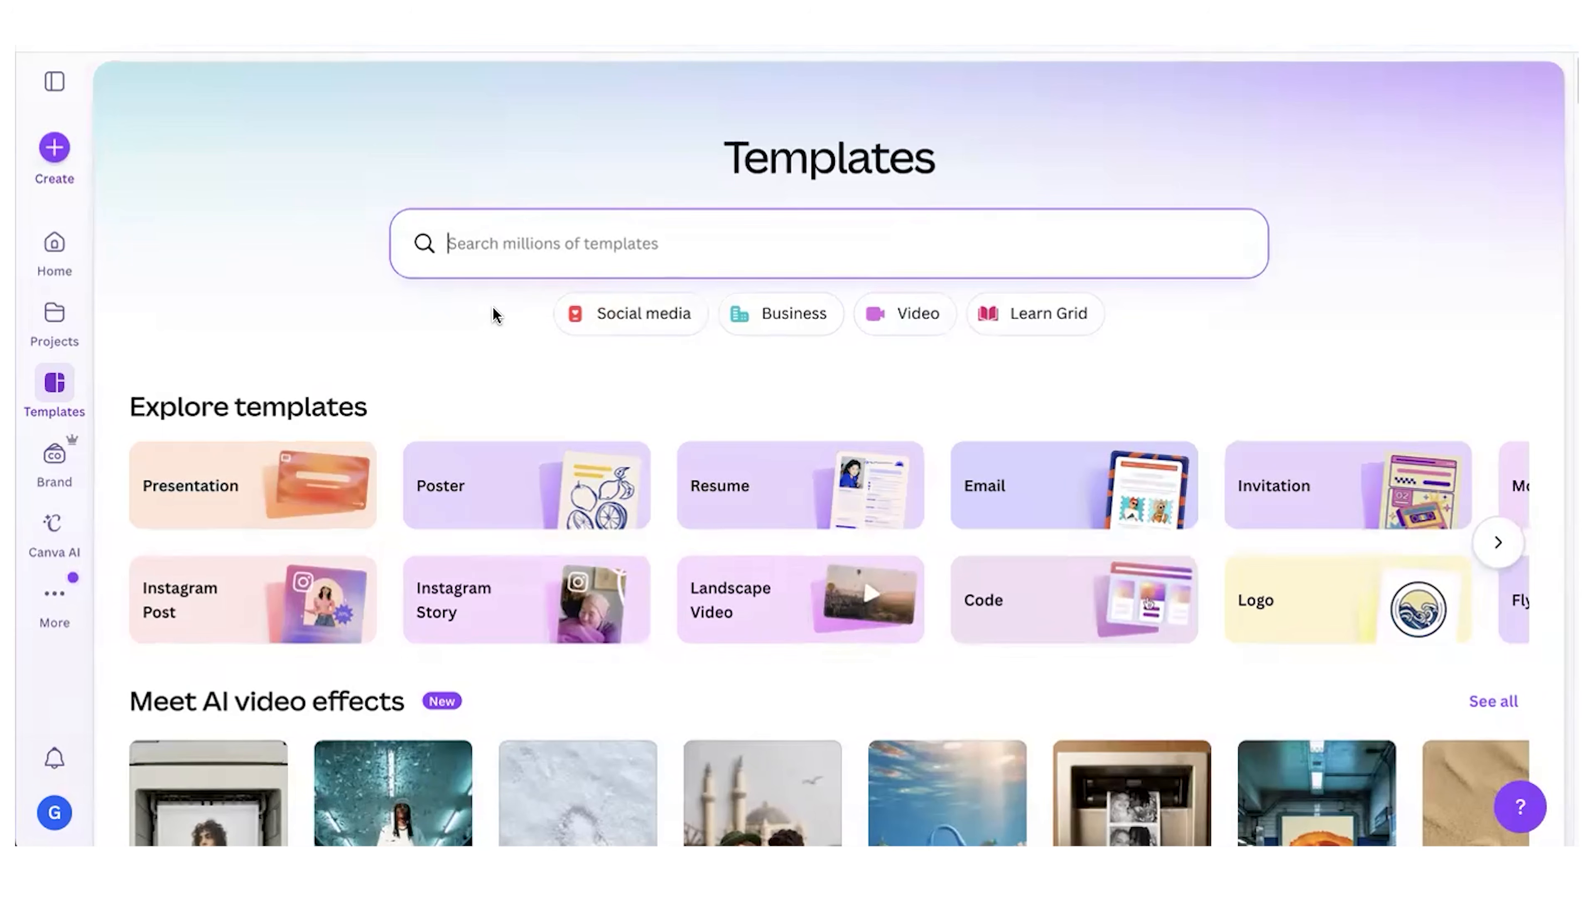
Step: Switch to Canva and search the templates for "romance novel cover"
left_click(461, 233)
type("romance novel cover")
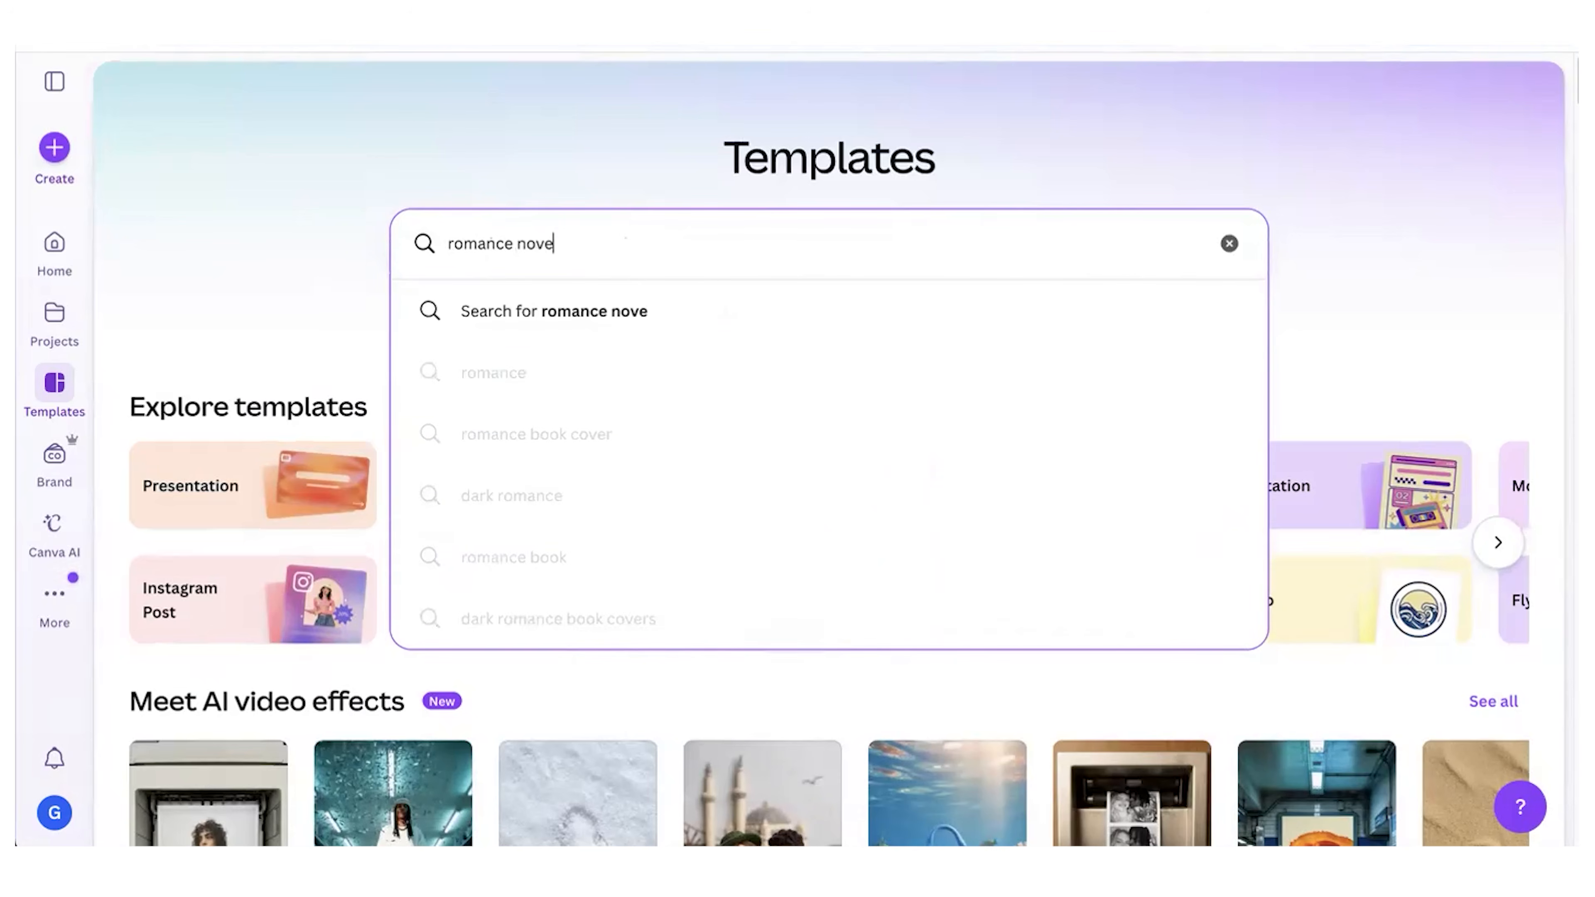
key("Return")
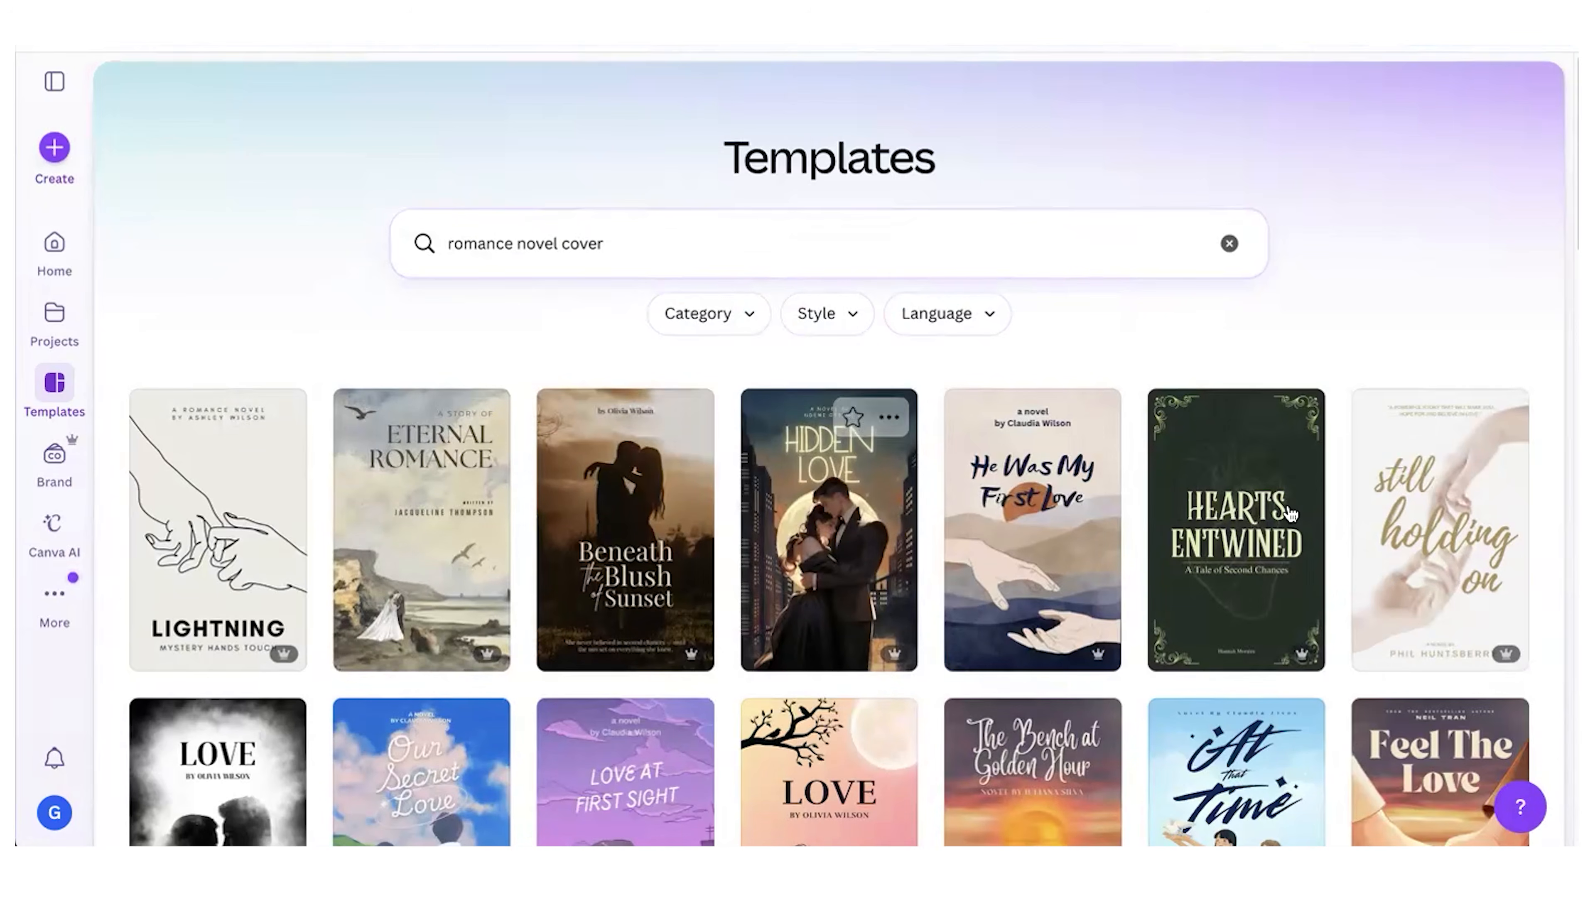
Step: Browse the cover templates and open the "He Was My First Love" design for editing
scroll(1305, 511, "down", 3)
scroll(1305, 519, "down", 3)
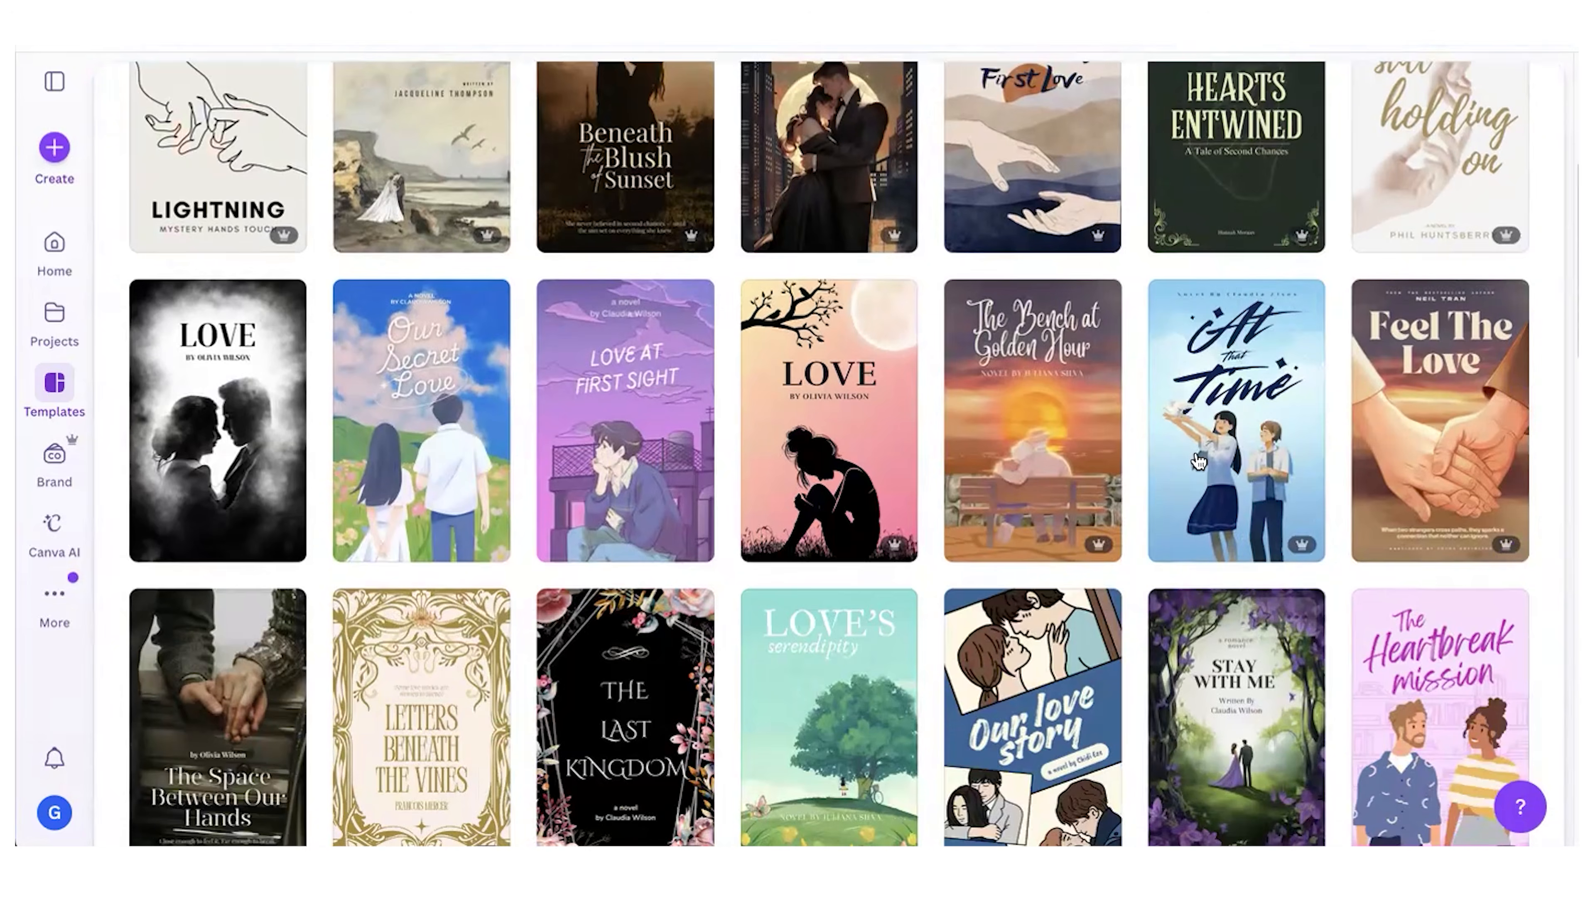
left_click(1008, 310)
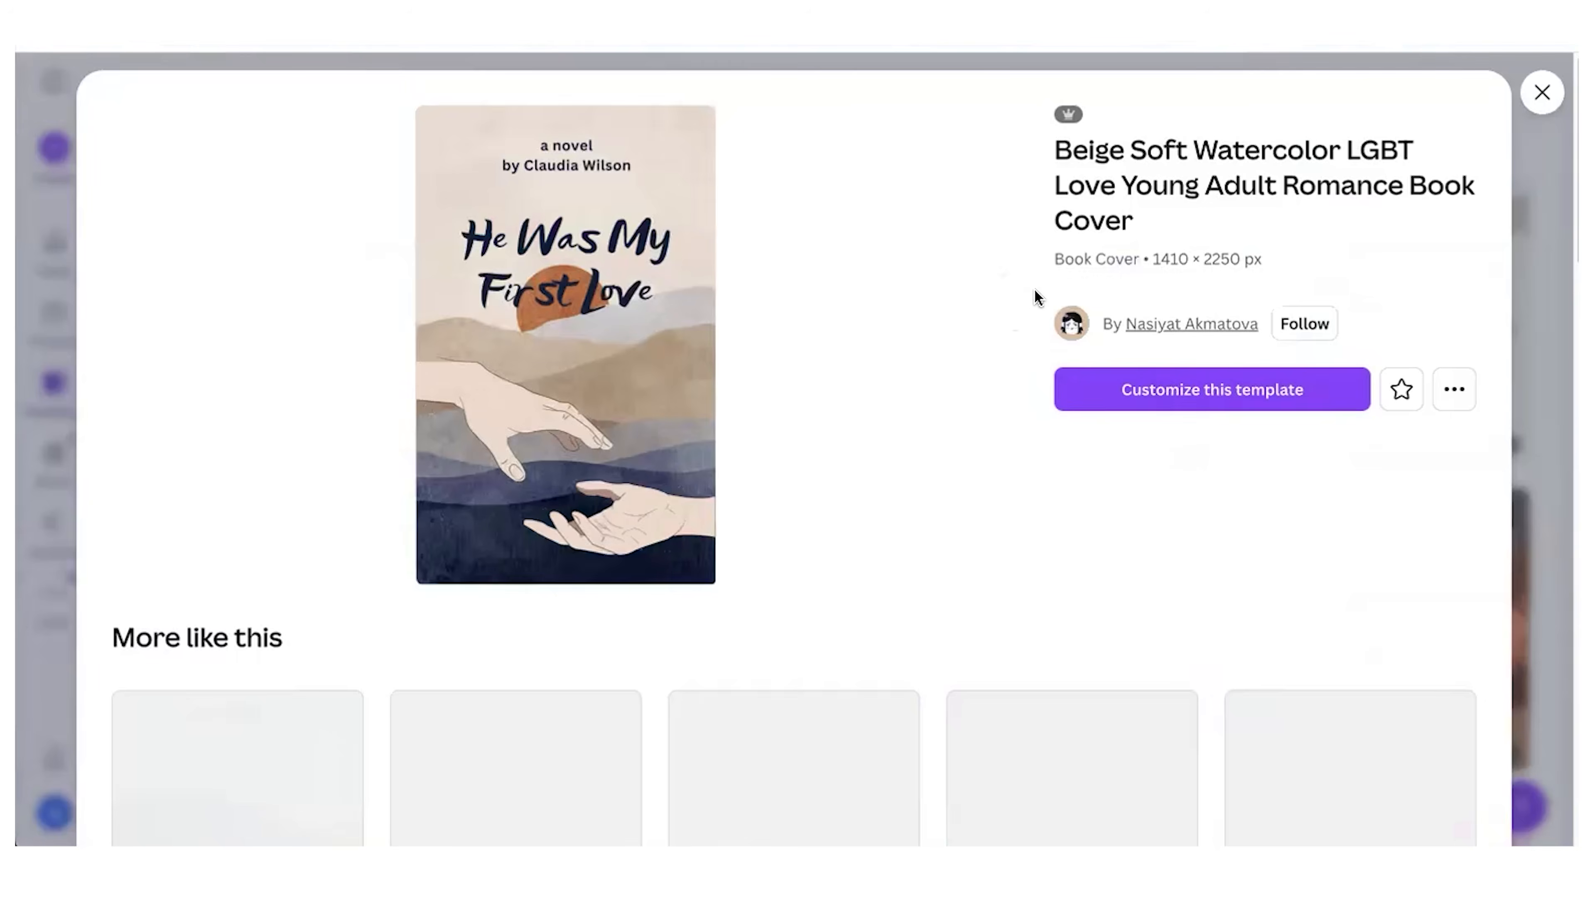
left_click(1163, 383)
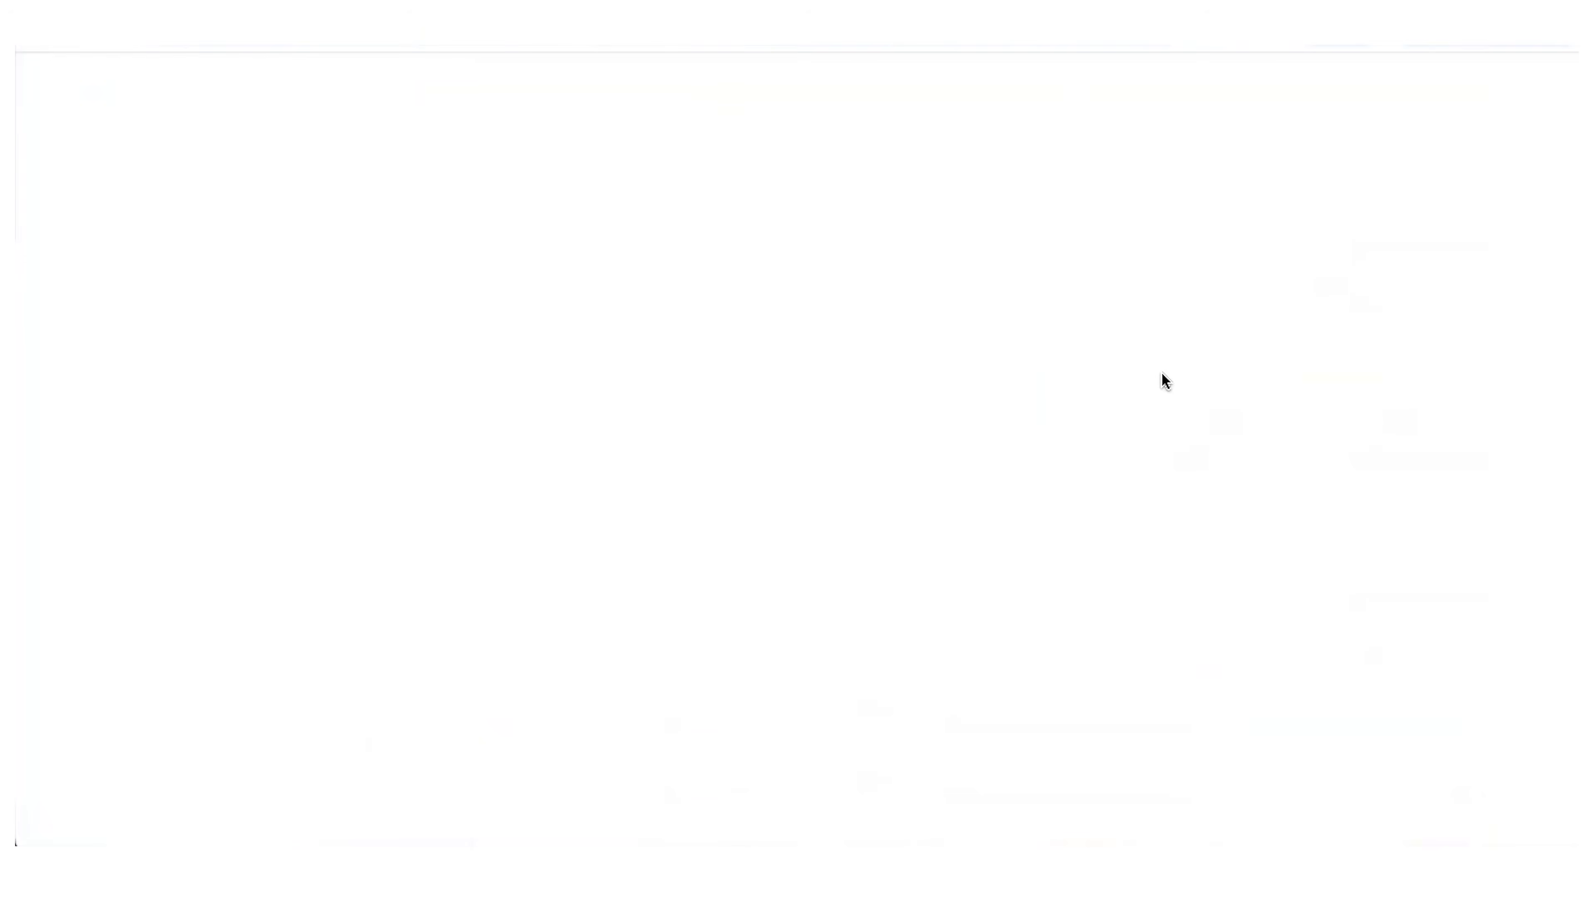
Step: Replace the cover title He Was My First Love with Hockey In The Heart
left_click(783, 364)
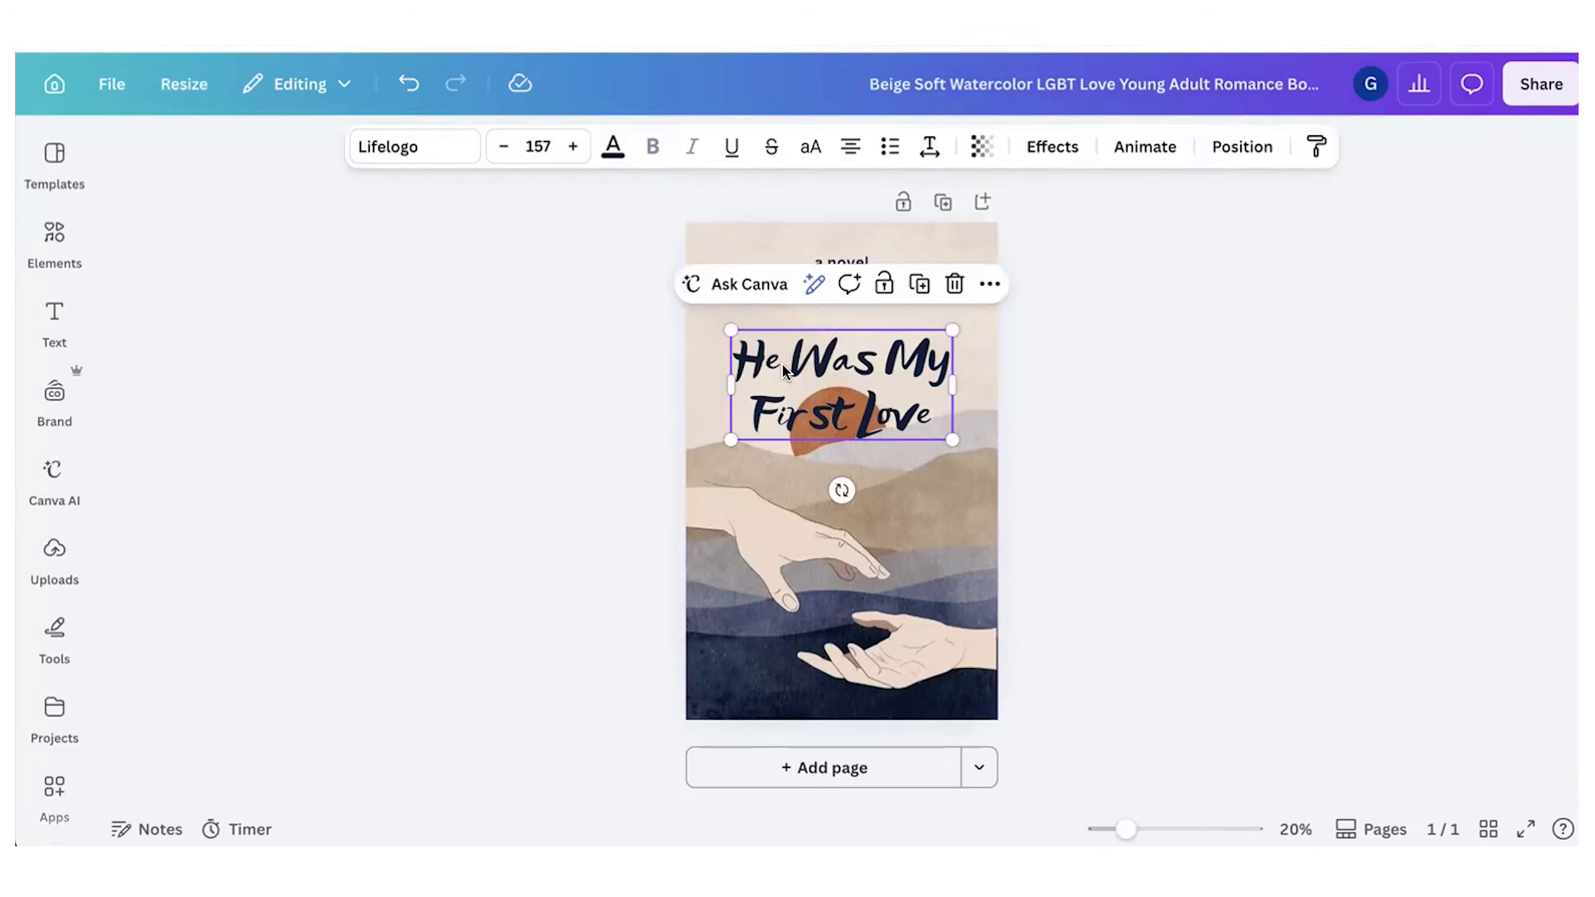
triple_click(783, 364)
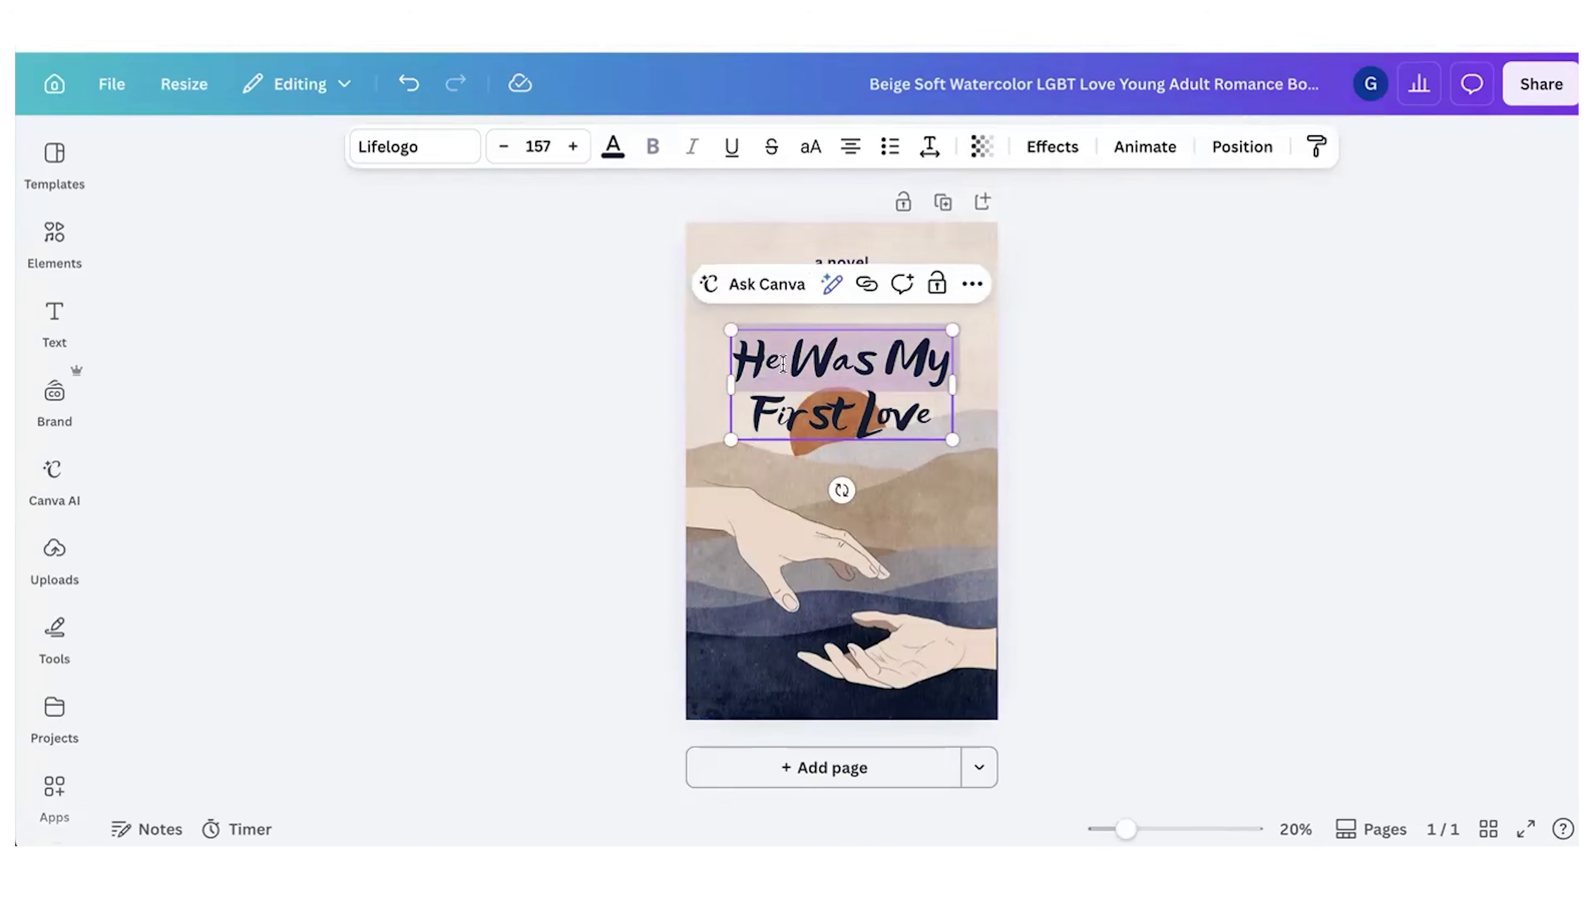
type("Hockey In The Heart")
Step: Search the design elements for "hockey stick"
left_click(757, 531)
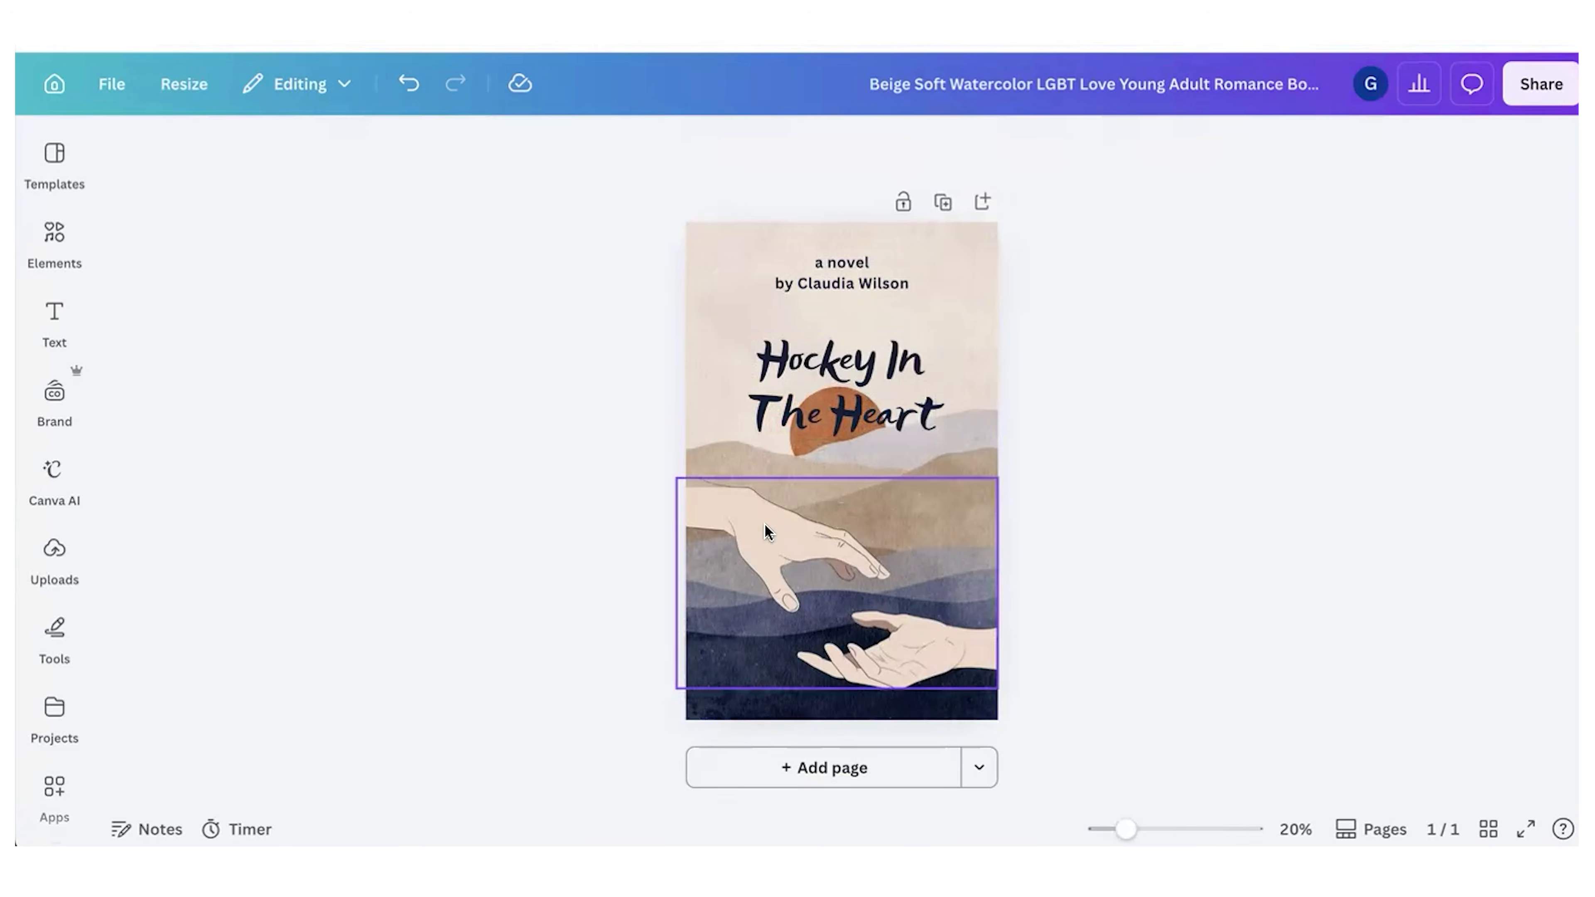
left_click(54, 243)
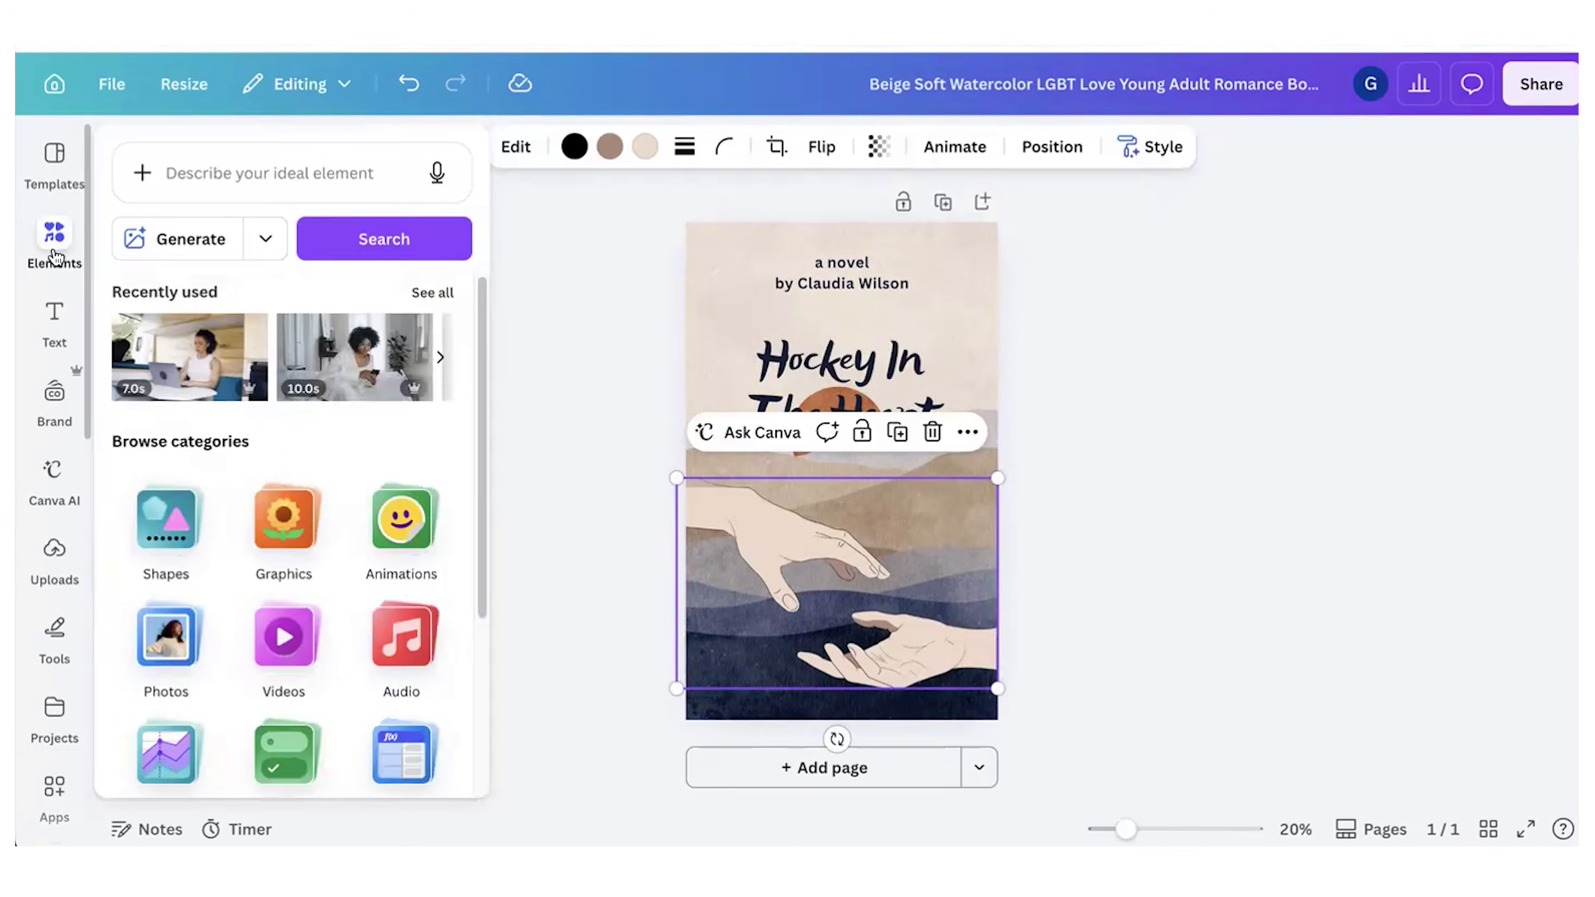
left_click(175, 179)
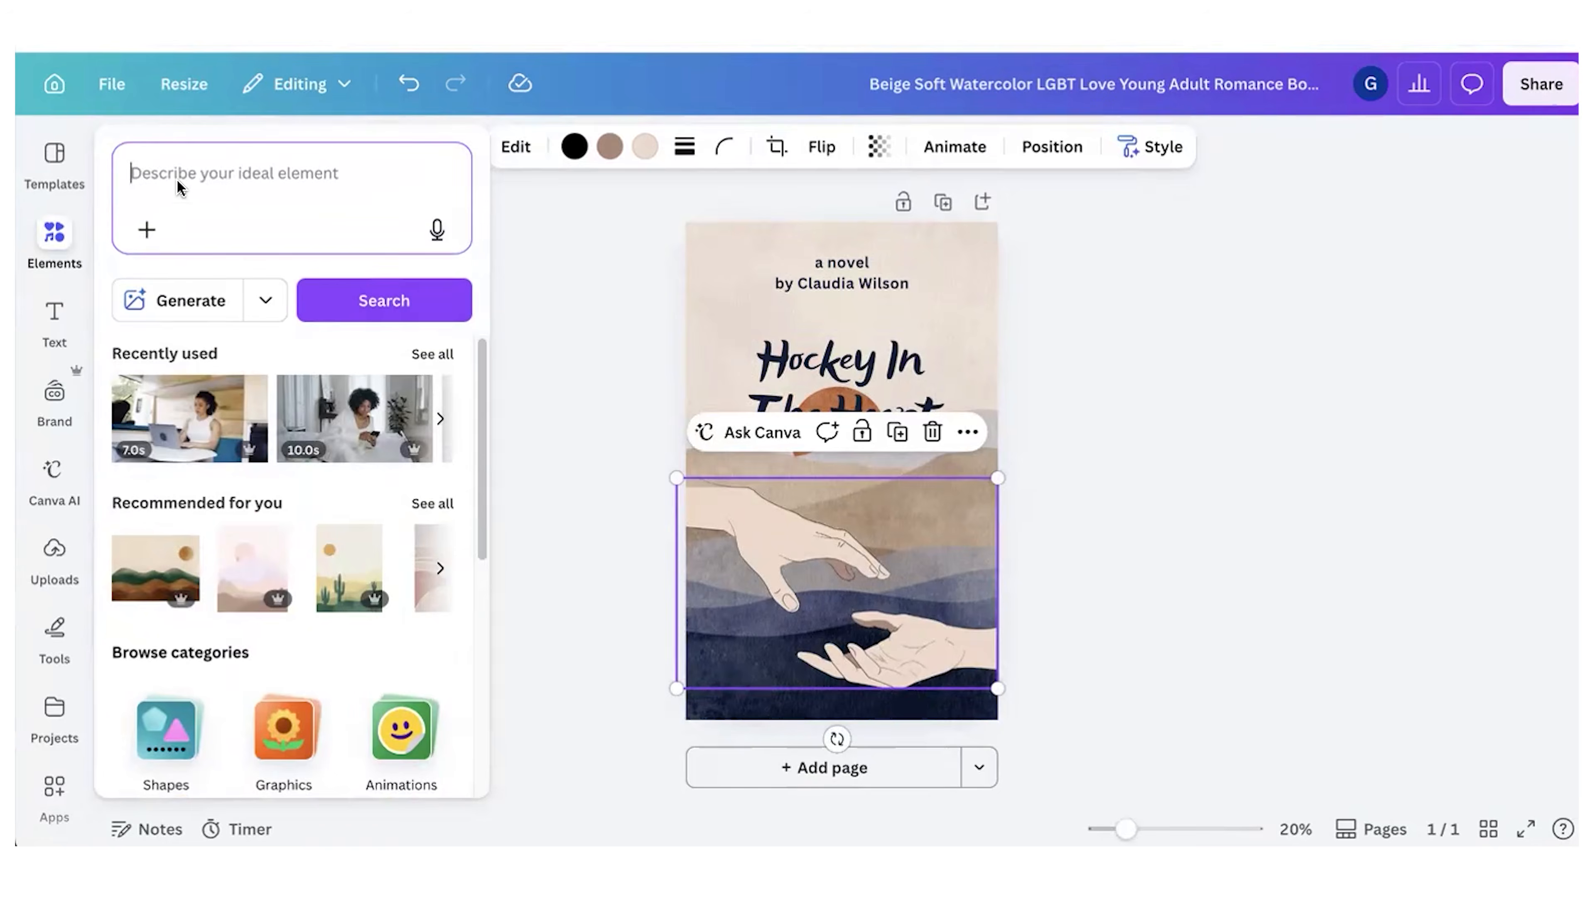
type("hockey stick")
key("Return")
Step: Add the blue hockey stick graphic to the cover, enlarge it and position it across the two reaching hands below the title
left_click(392, 442)
left_click_drag(842, 491, 810, 611)
left_click_drag(879, 530, 991, 411)
left_click_drag(955, 529, 925, 525)
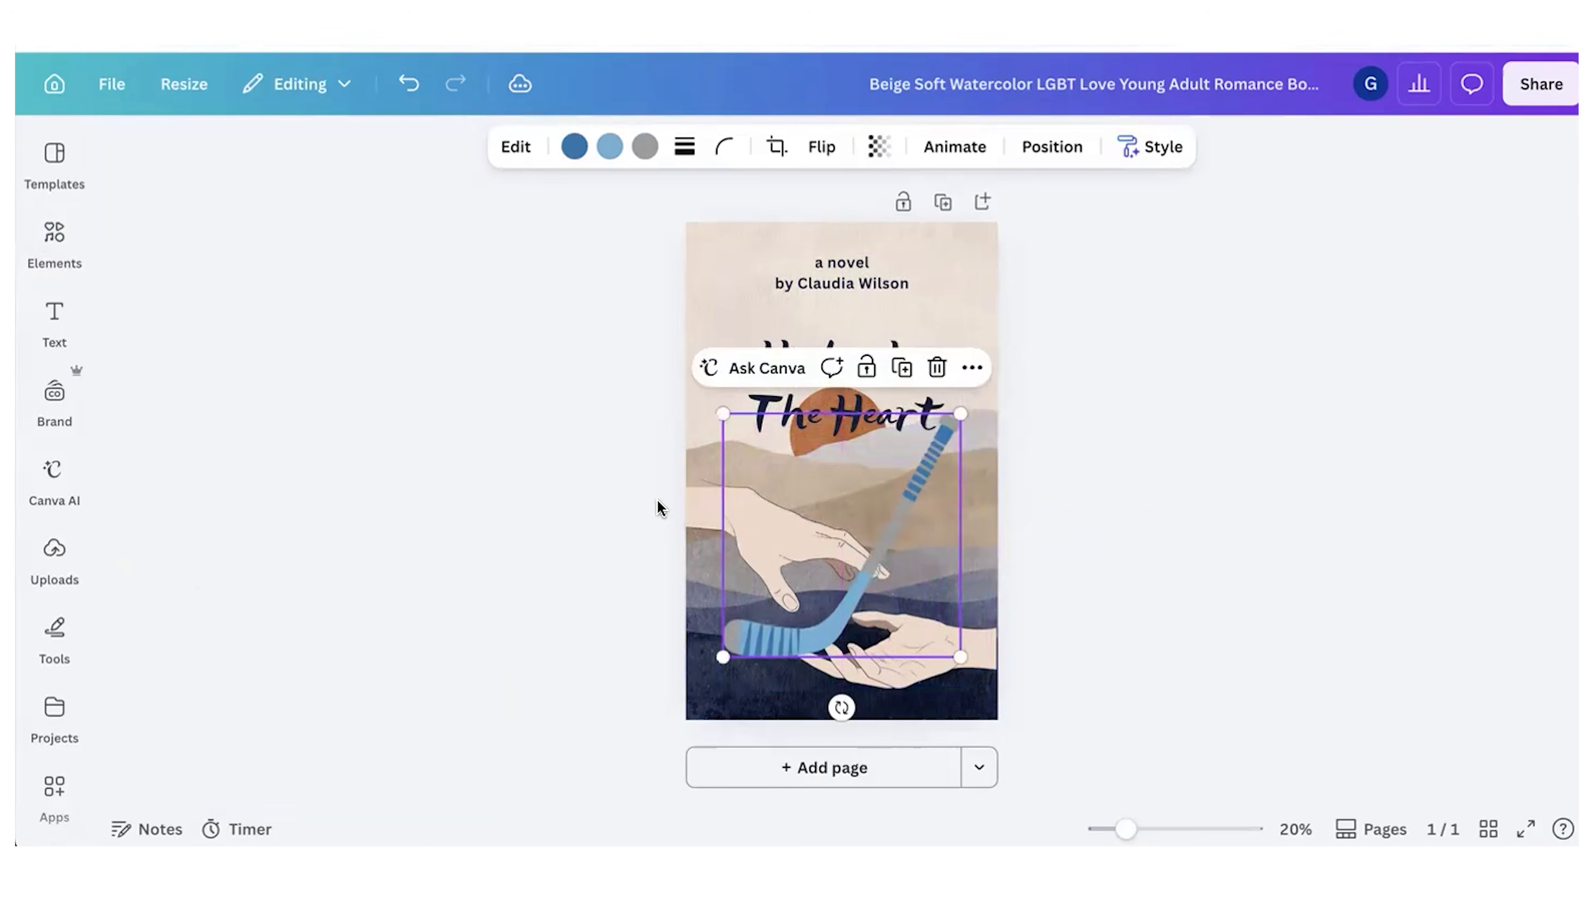
left_click(695, 452)
left_click(561, 390)
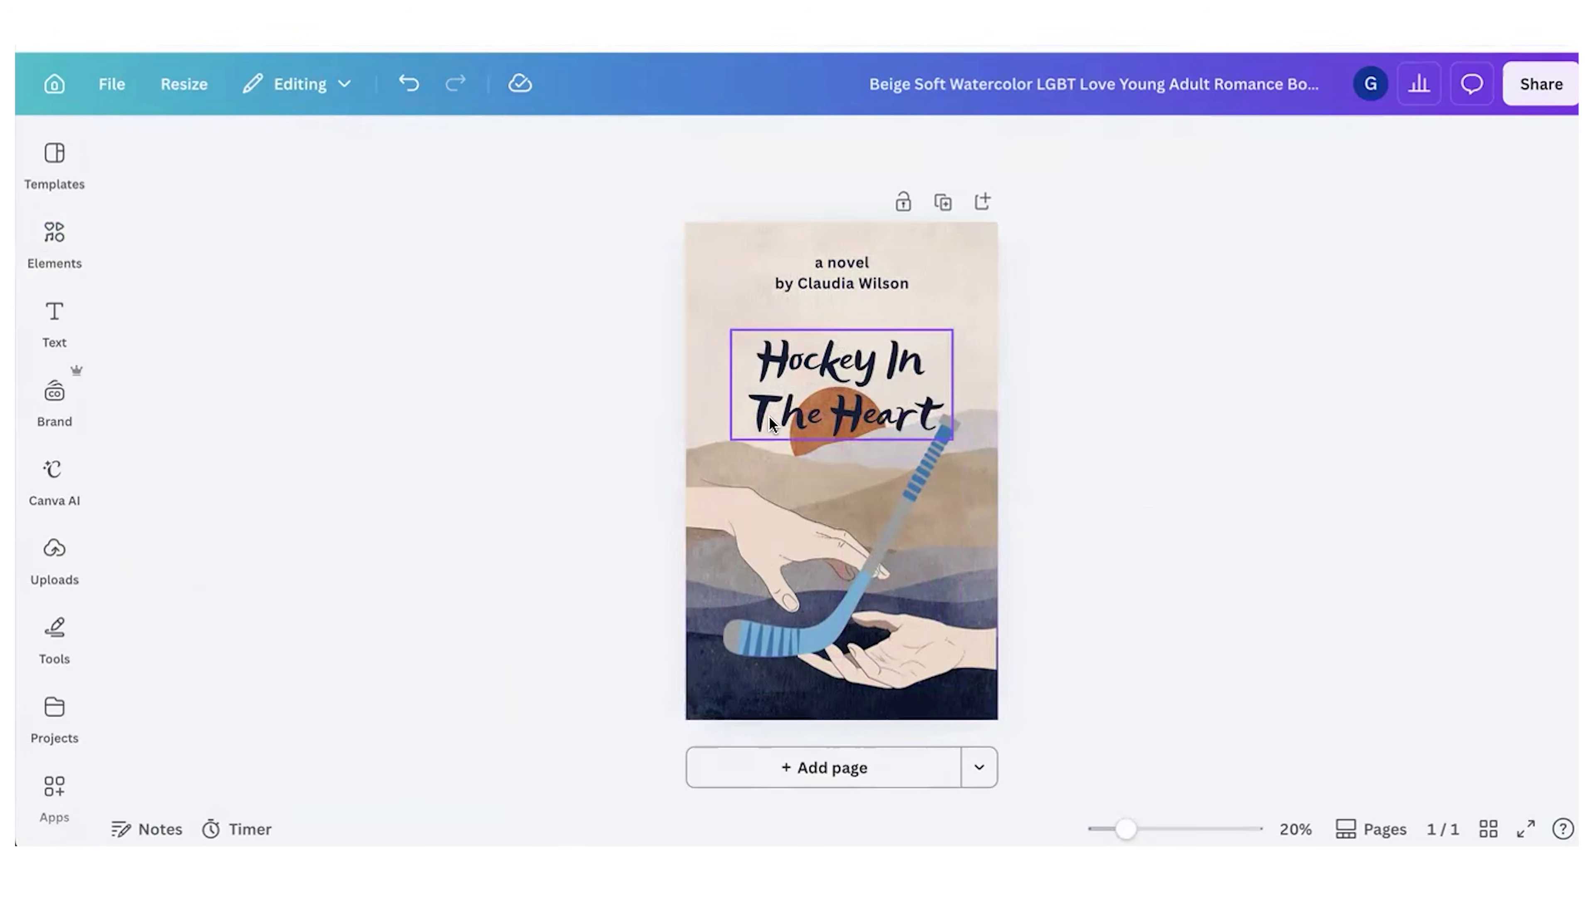
Step: Replace the sample author name in the cover's byline with the book author's full name
left_click(910, 273)
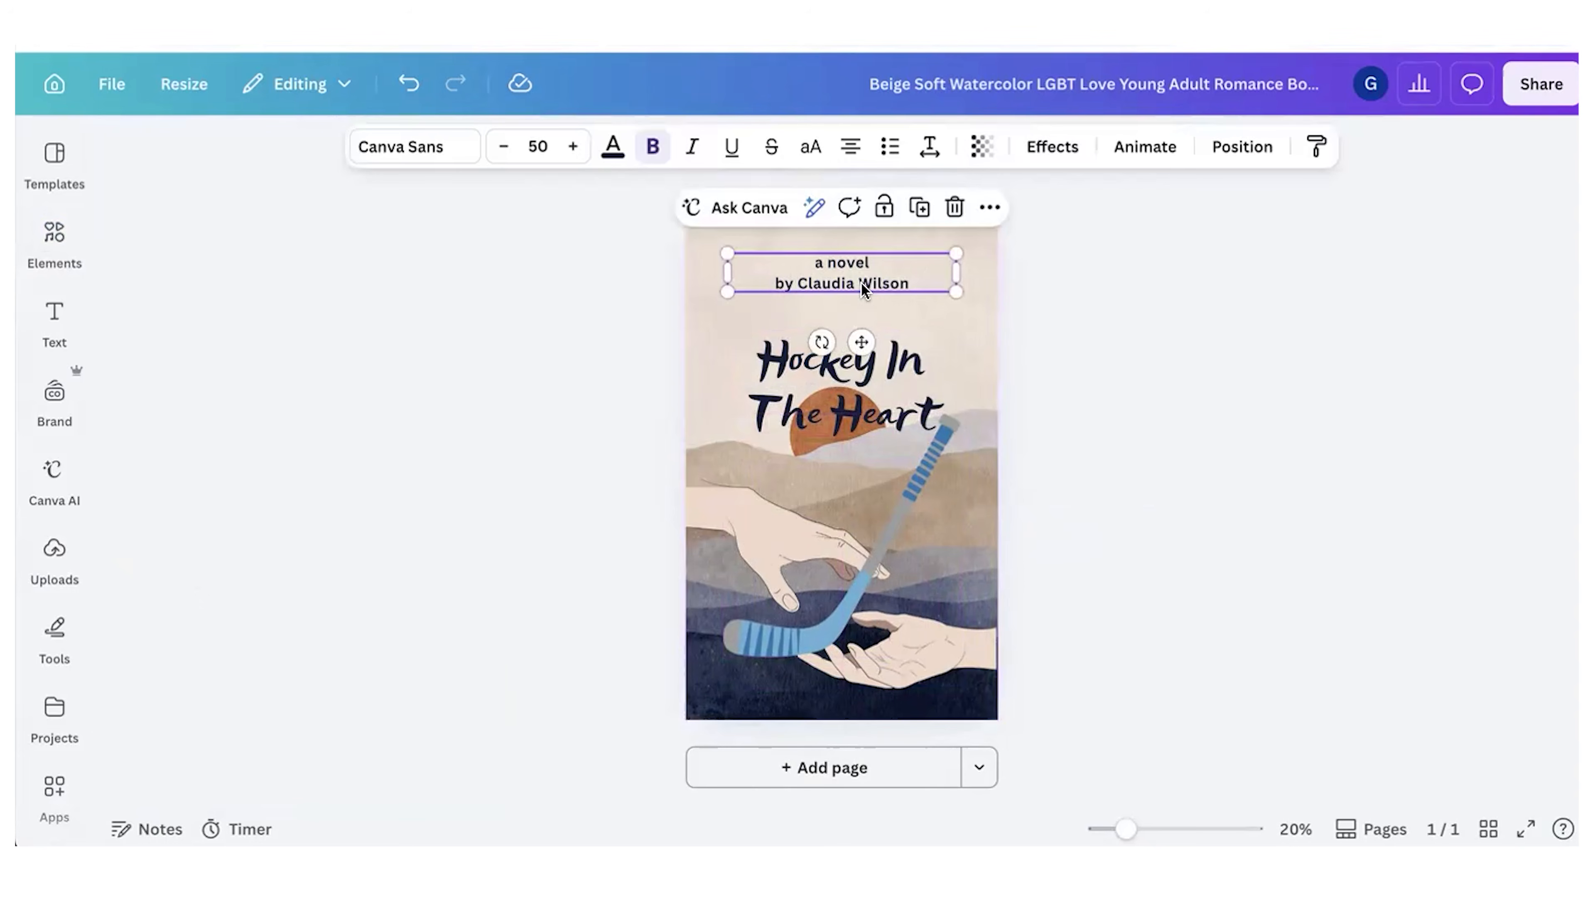
left_click_drag(796, 284, 931, 284)
left_click(1256, 407)
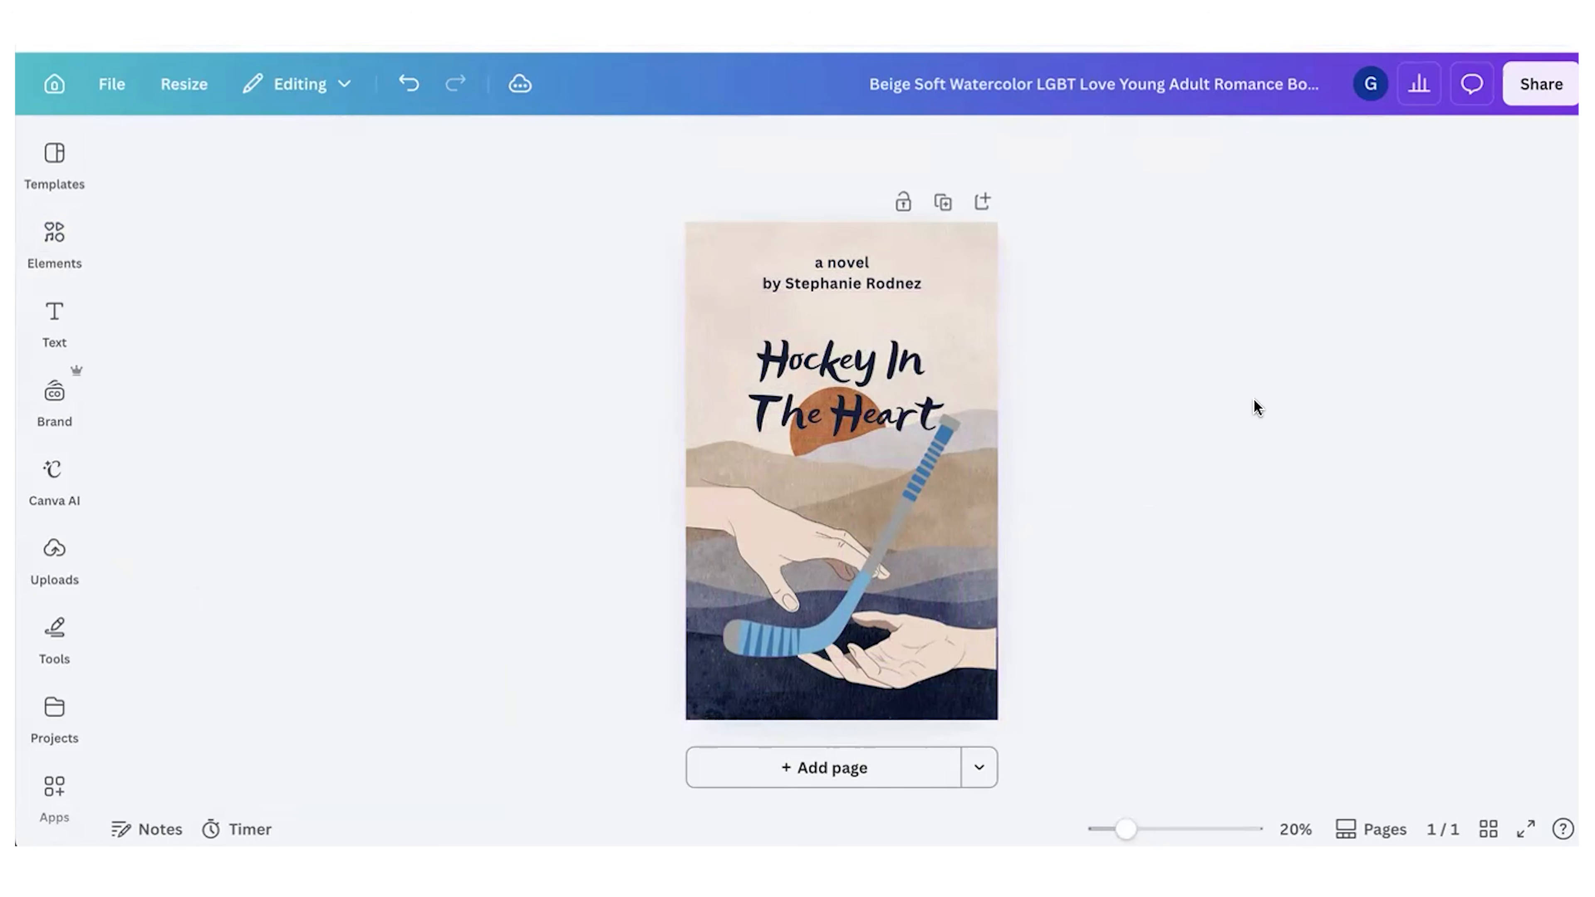
Step: Rename the cover design as Hocket In The Heart
left_click(1123, 75)
type("Hocket i")
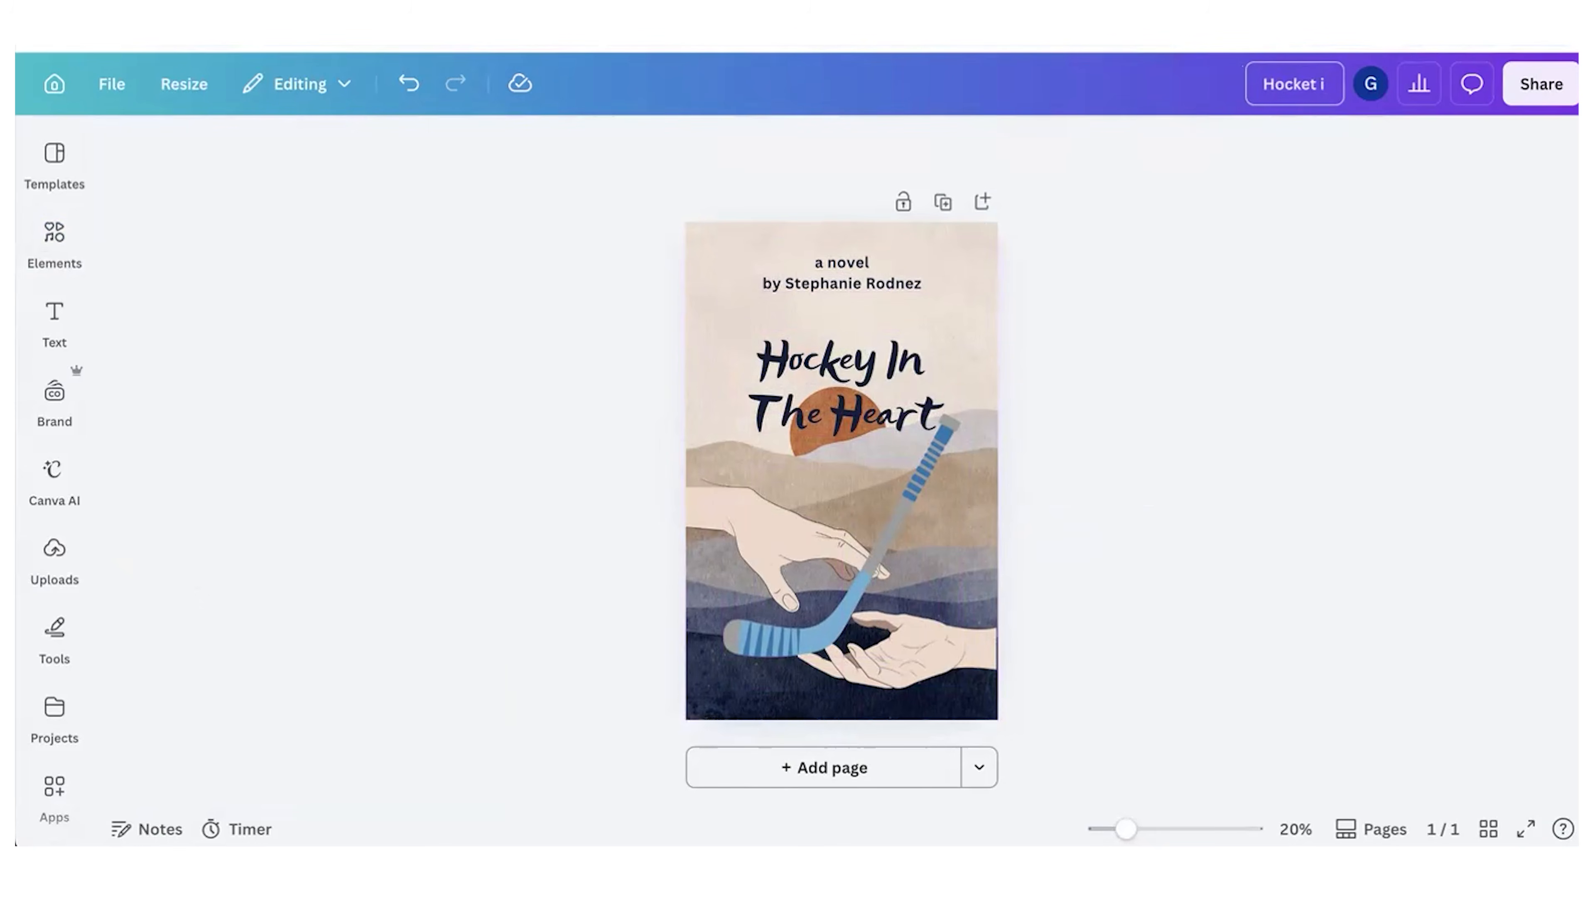
type("n The Heart")
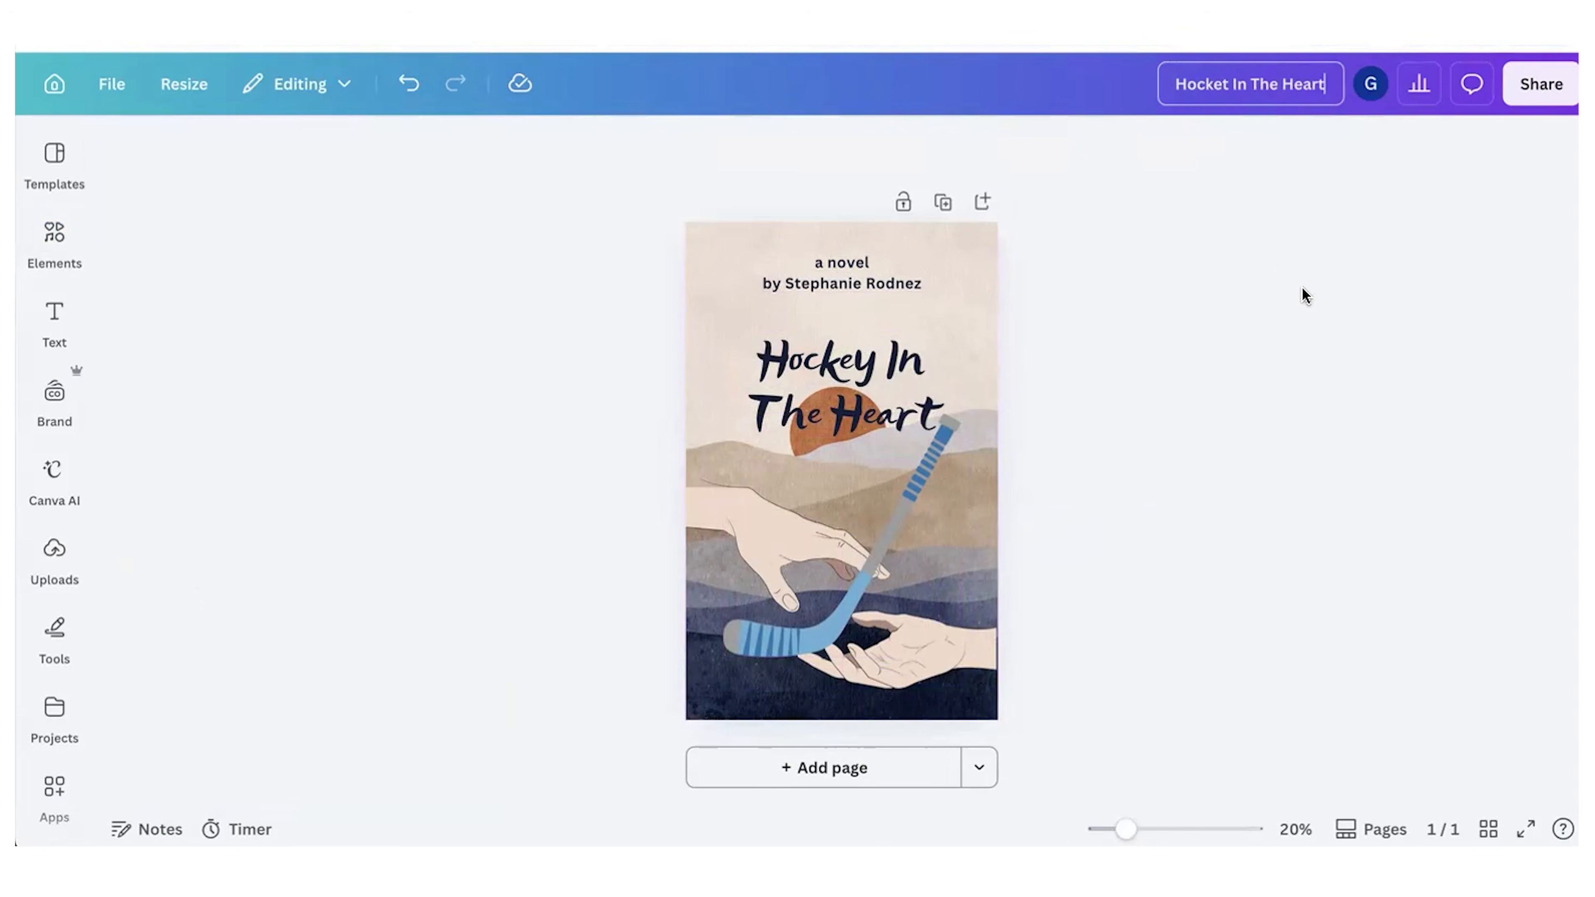
key("Return")
Step: Download the cover design as a PDF Standard file
left_click(1540, 83)
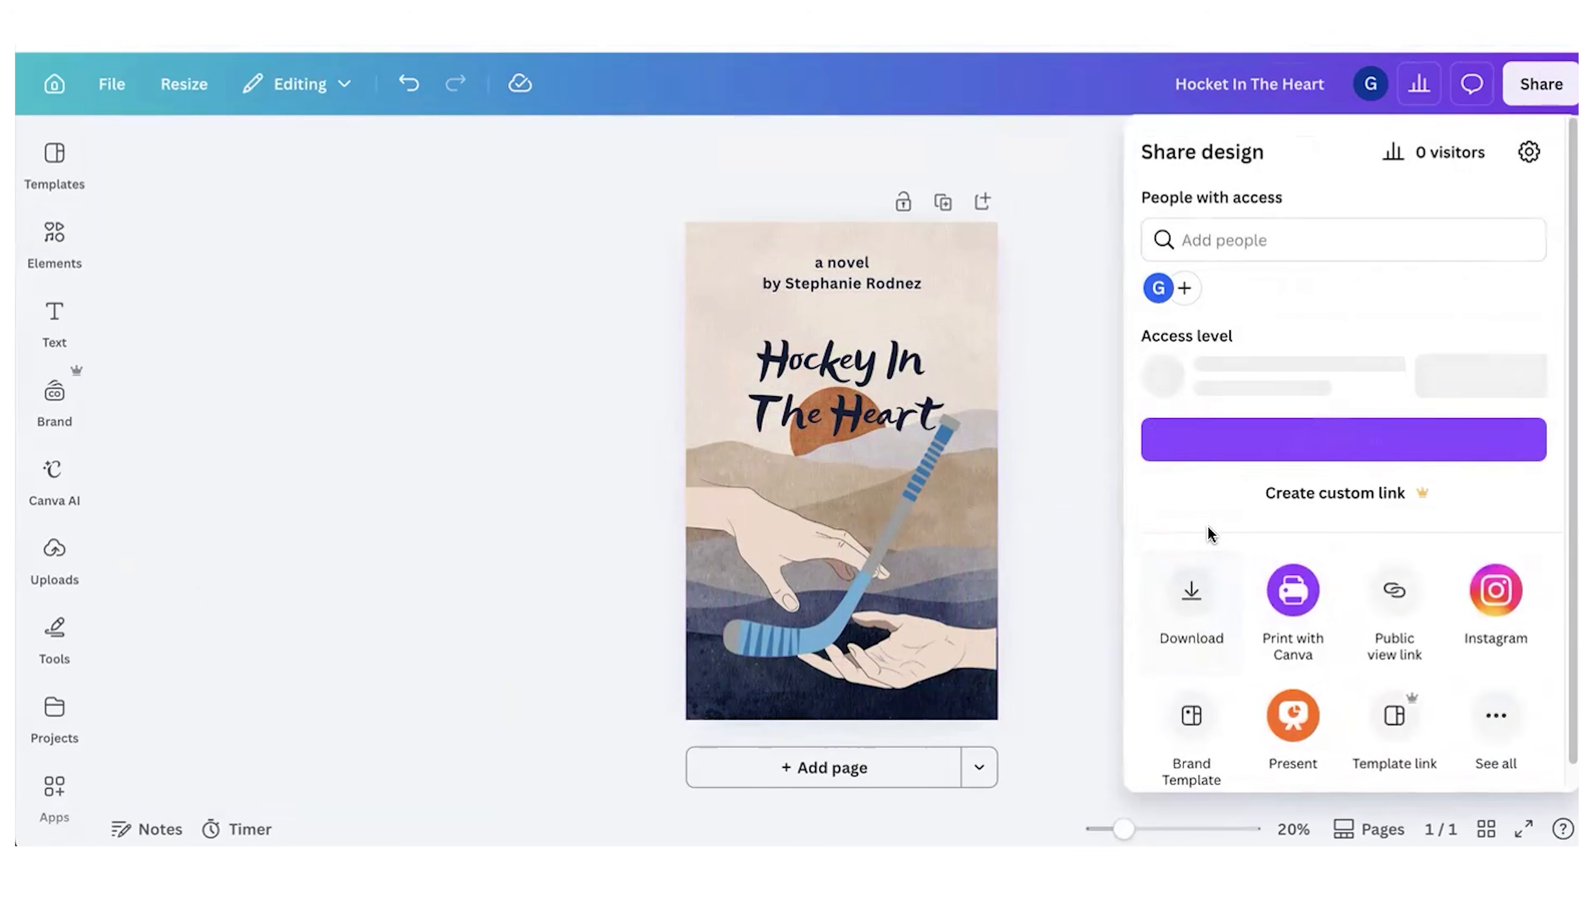
left_click(1188, 590)
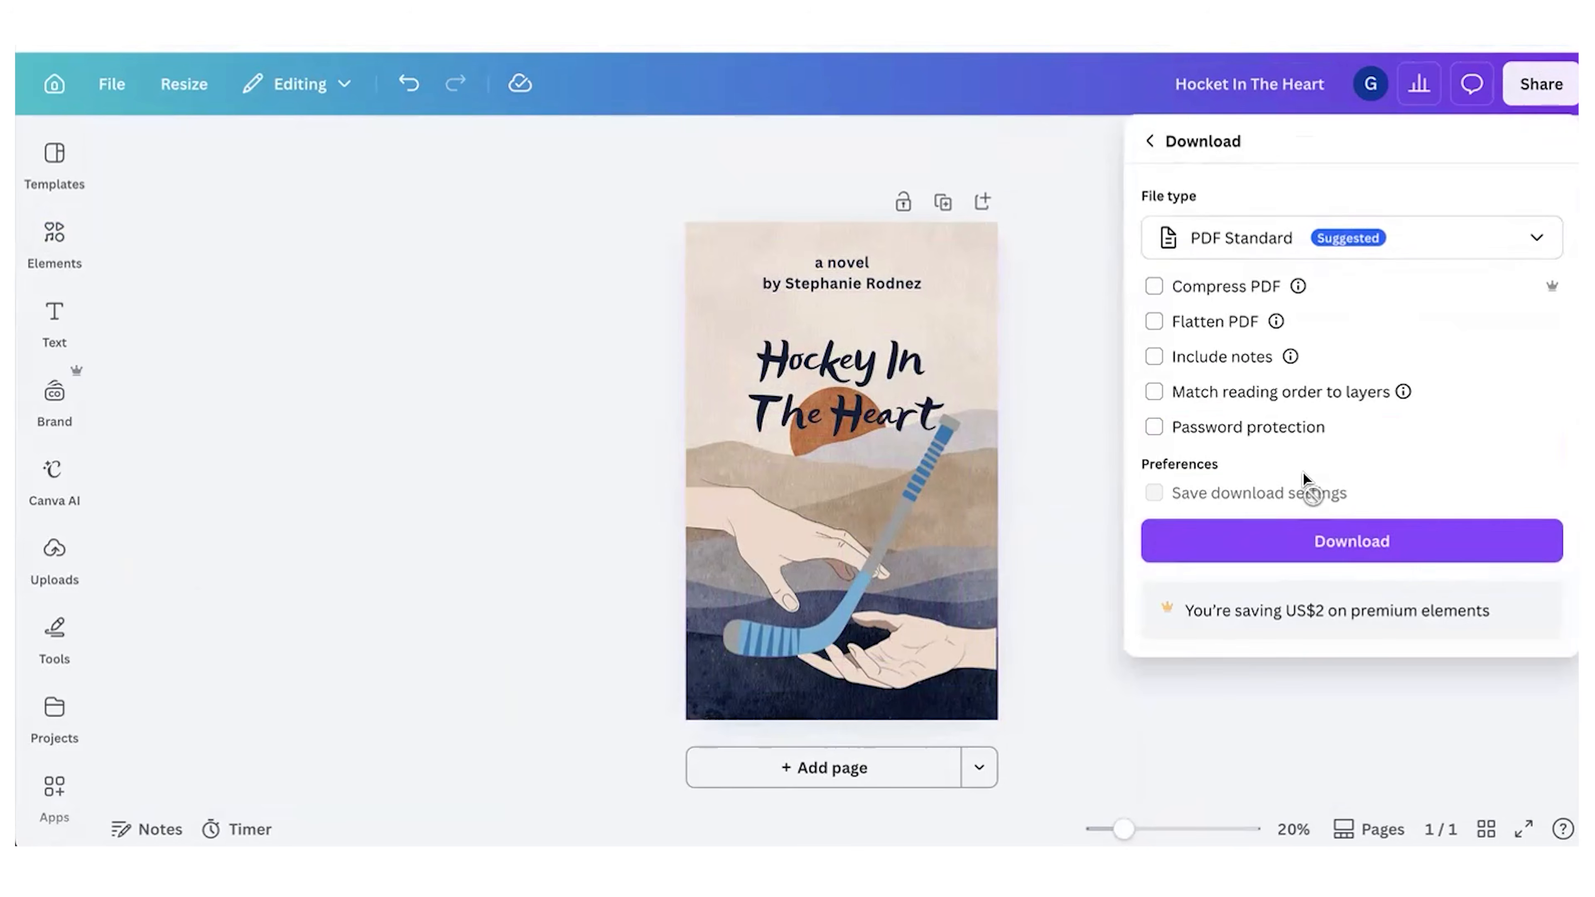
left_click(1330, 562)
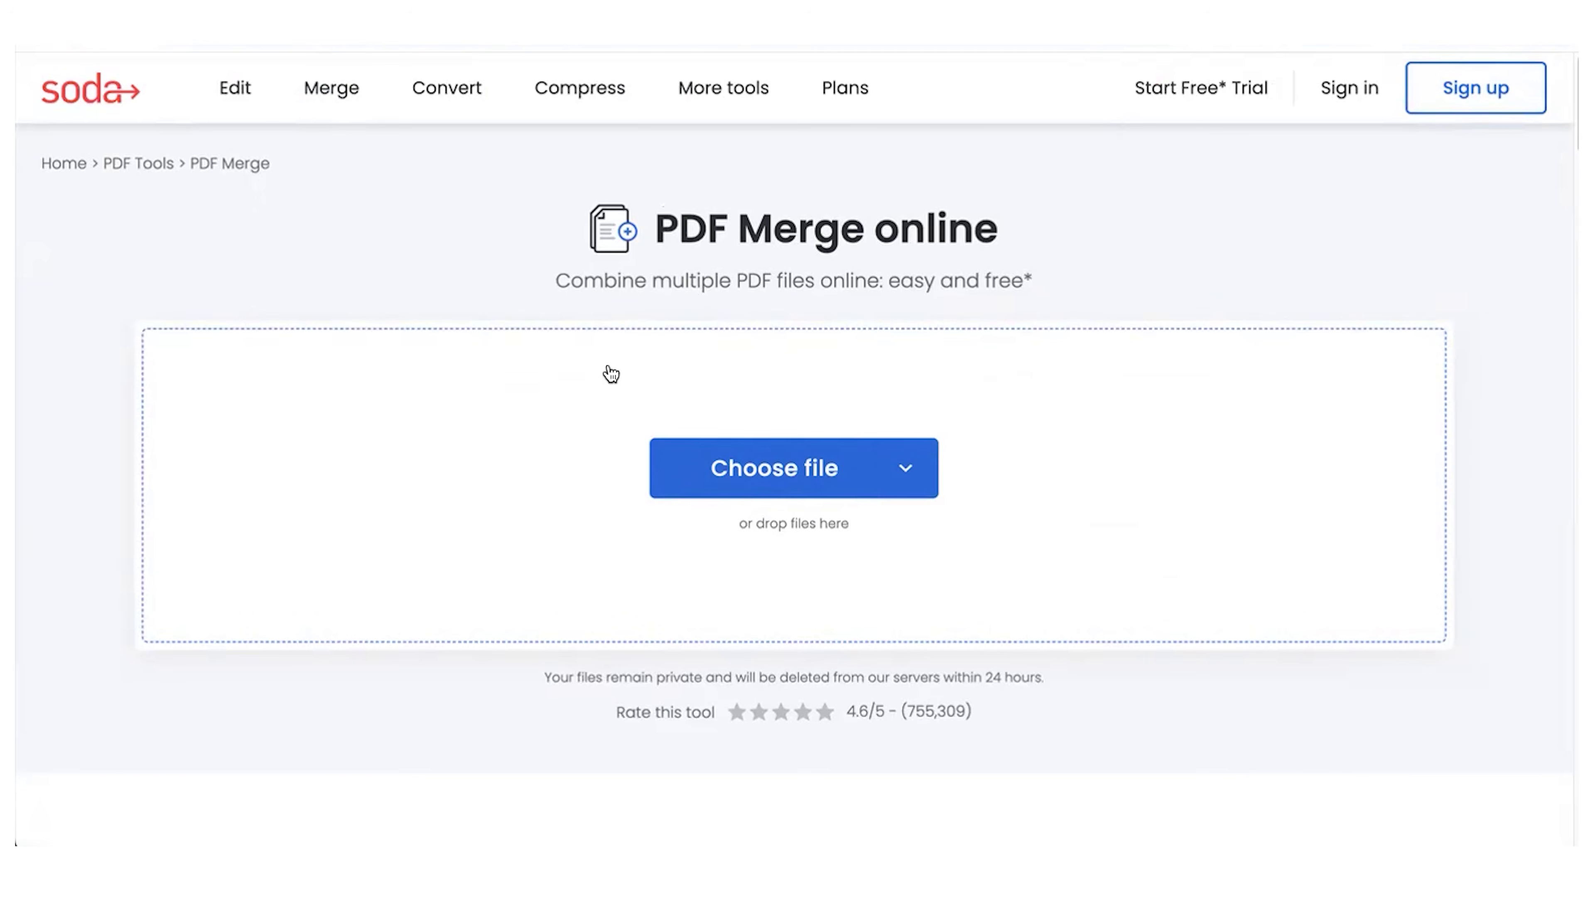
Step: In Soda PDF Merge, upload the cover PDF and The Hocket Heart.pdf and merge them with the cover first
left_click(740, 470)
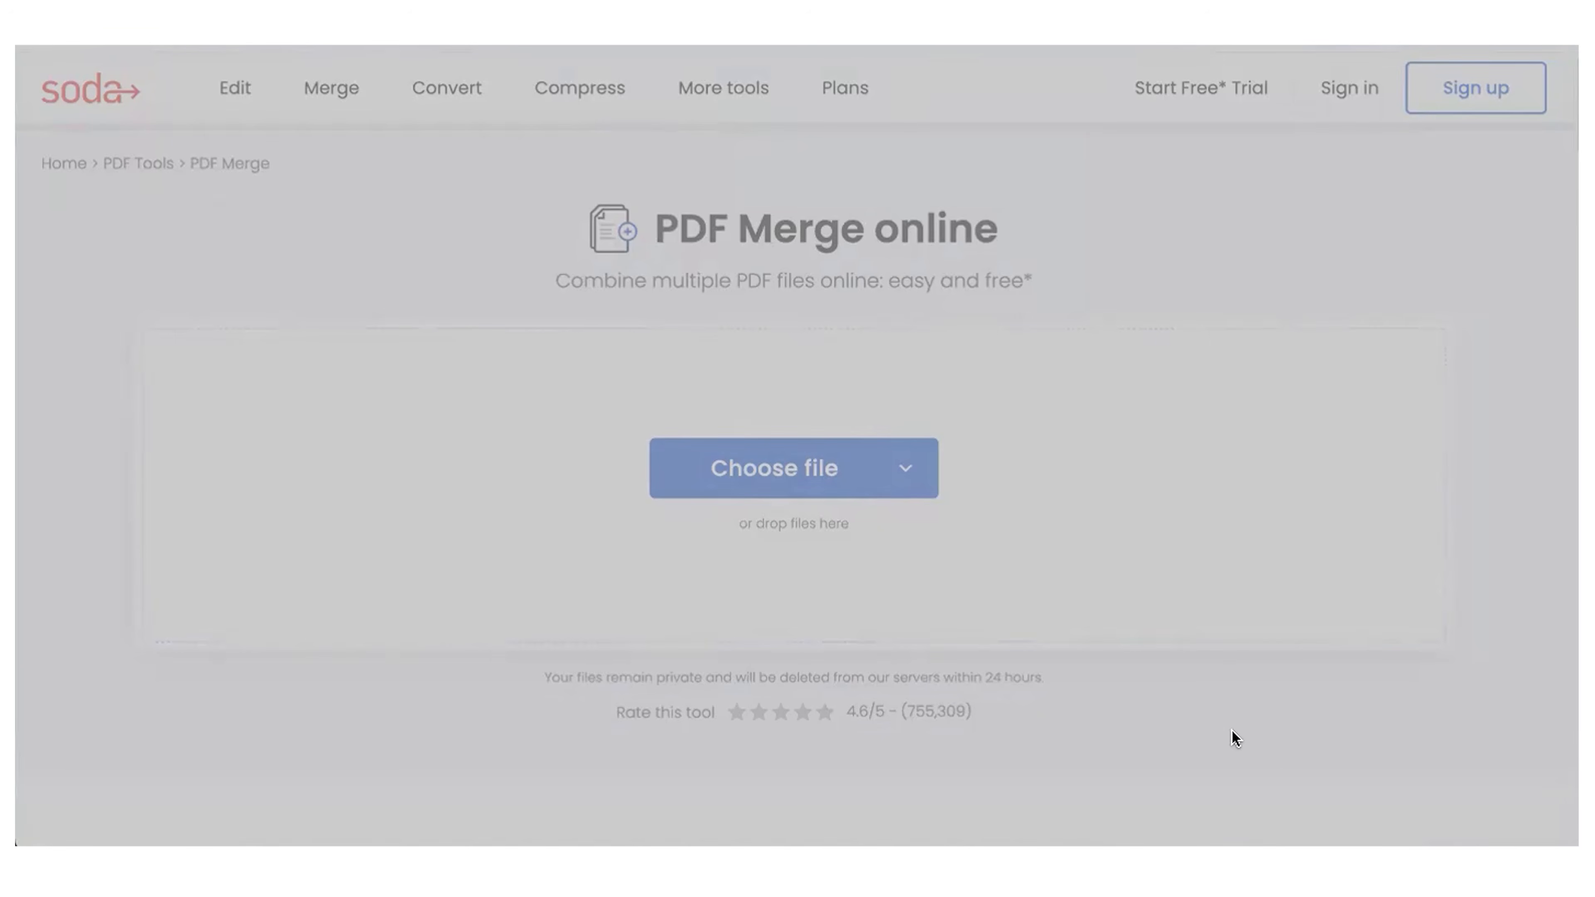
left_click(1536, 812)
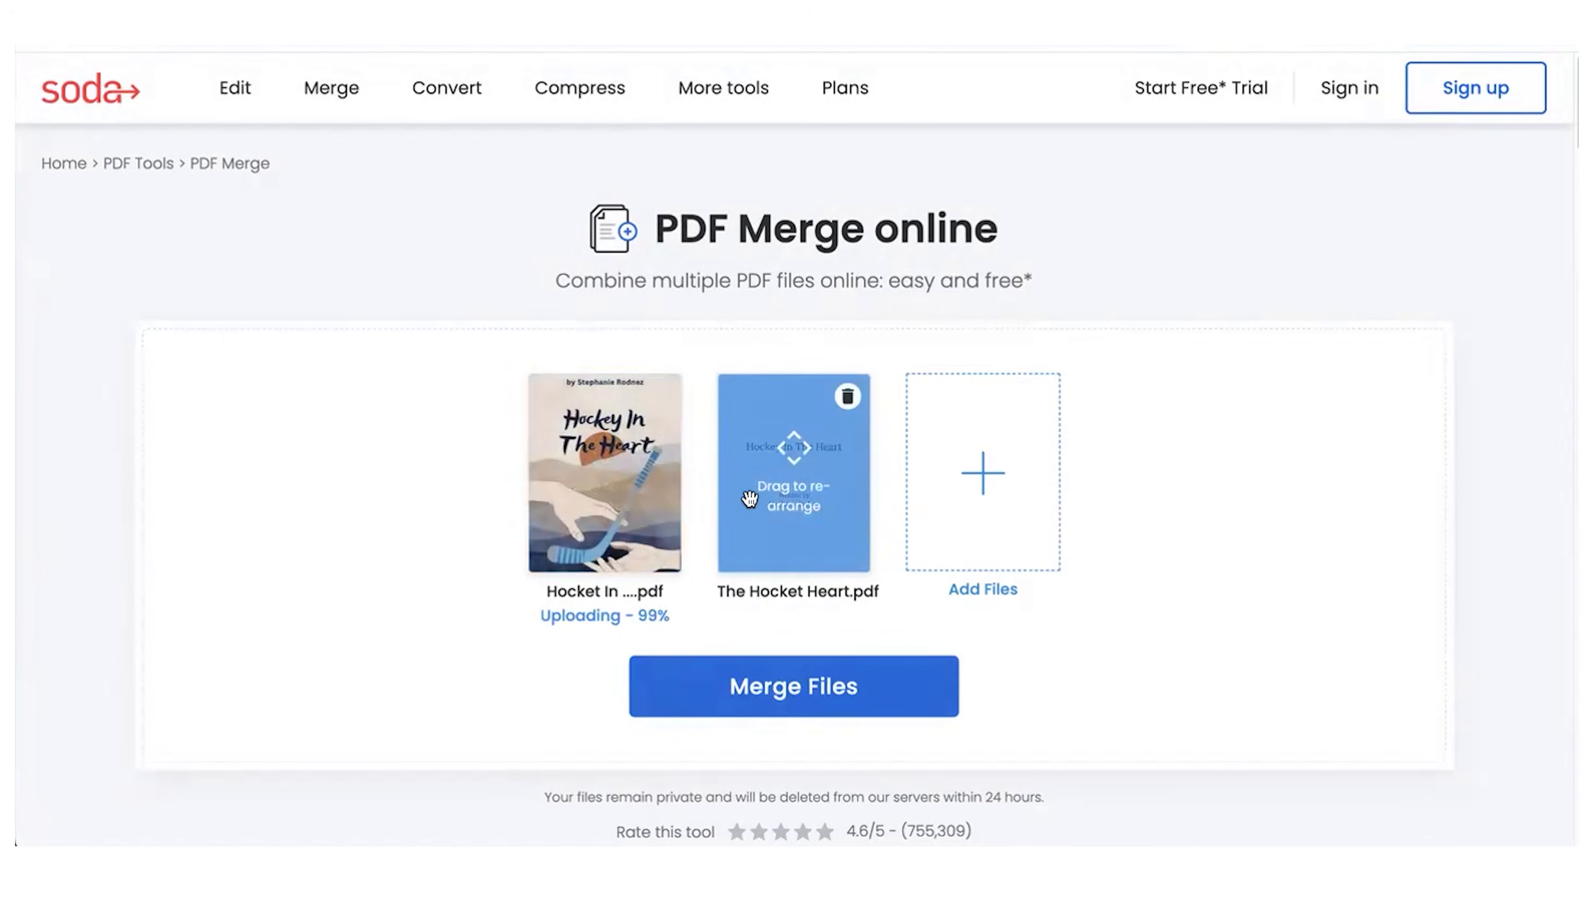
left_click(815, 684)
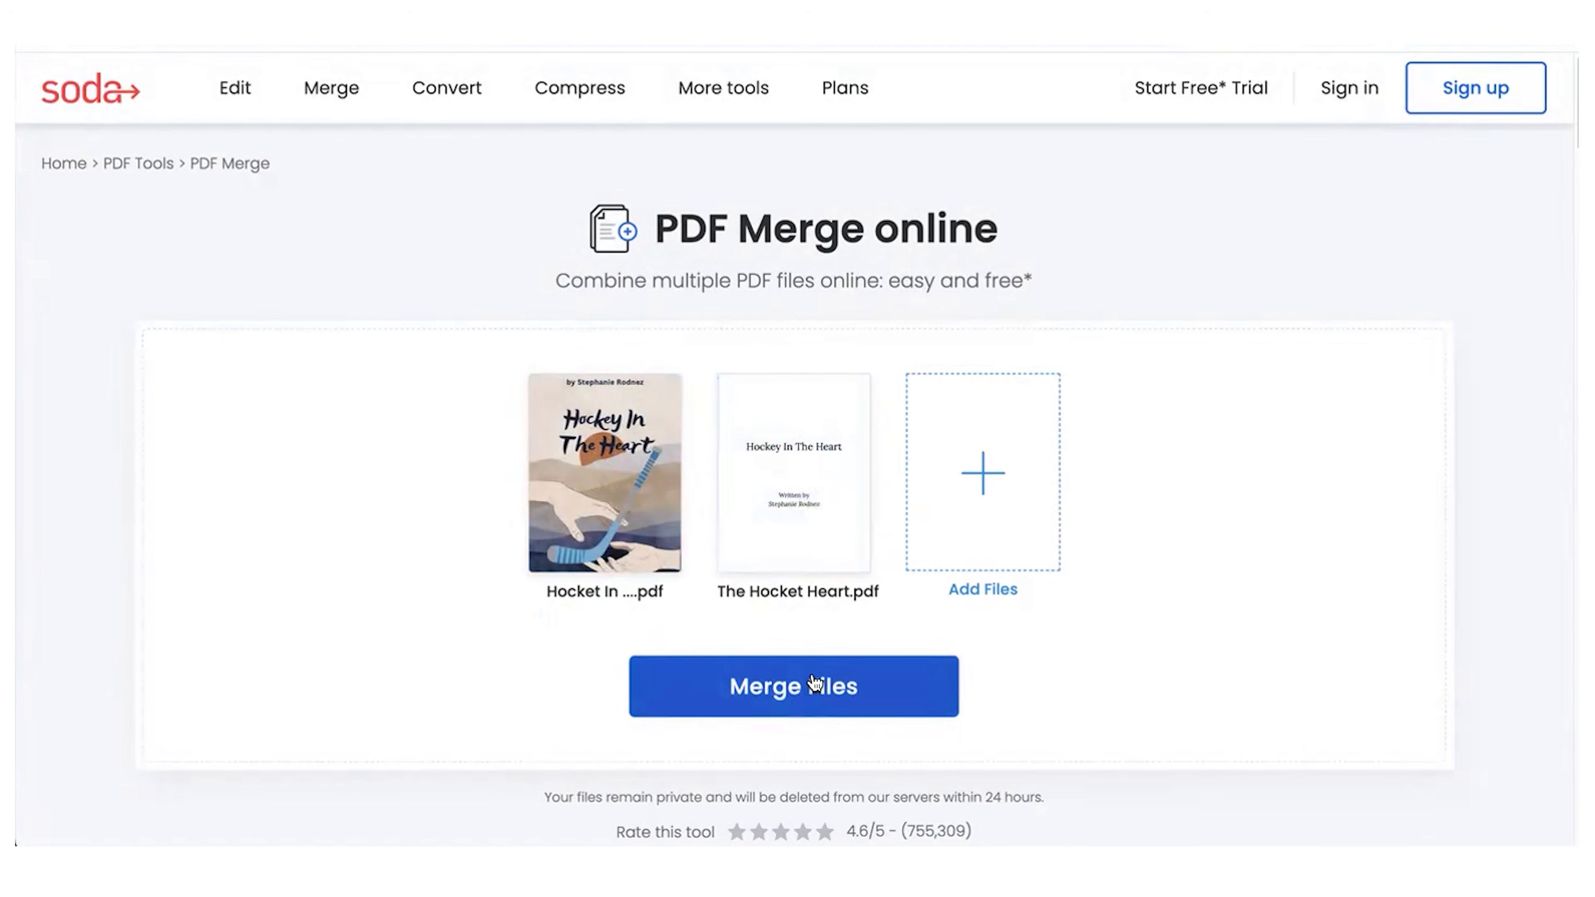
left_click(815, 684)
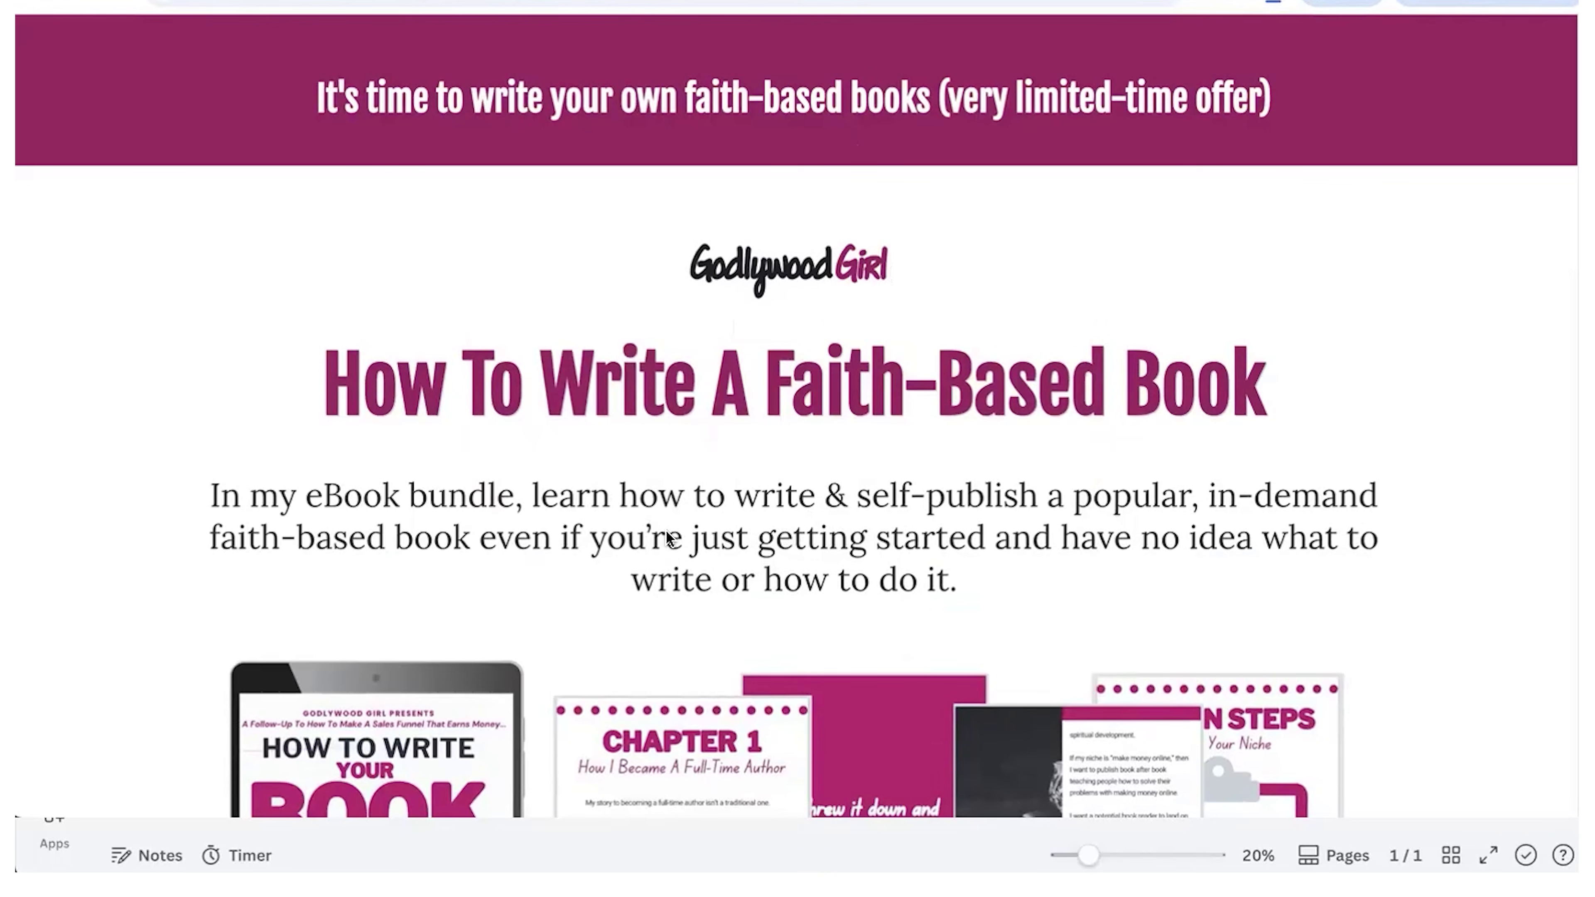
Step: Look through the How To Write A Faith-Based Book sales page, examining the bundle's steps, included topics, price and bonuses
scroll(666, 530, "down", 4)
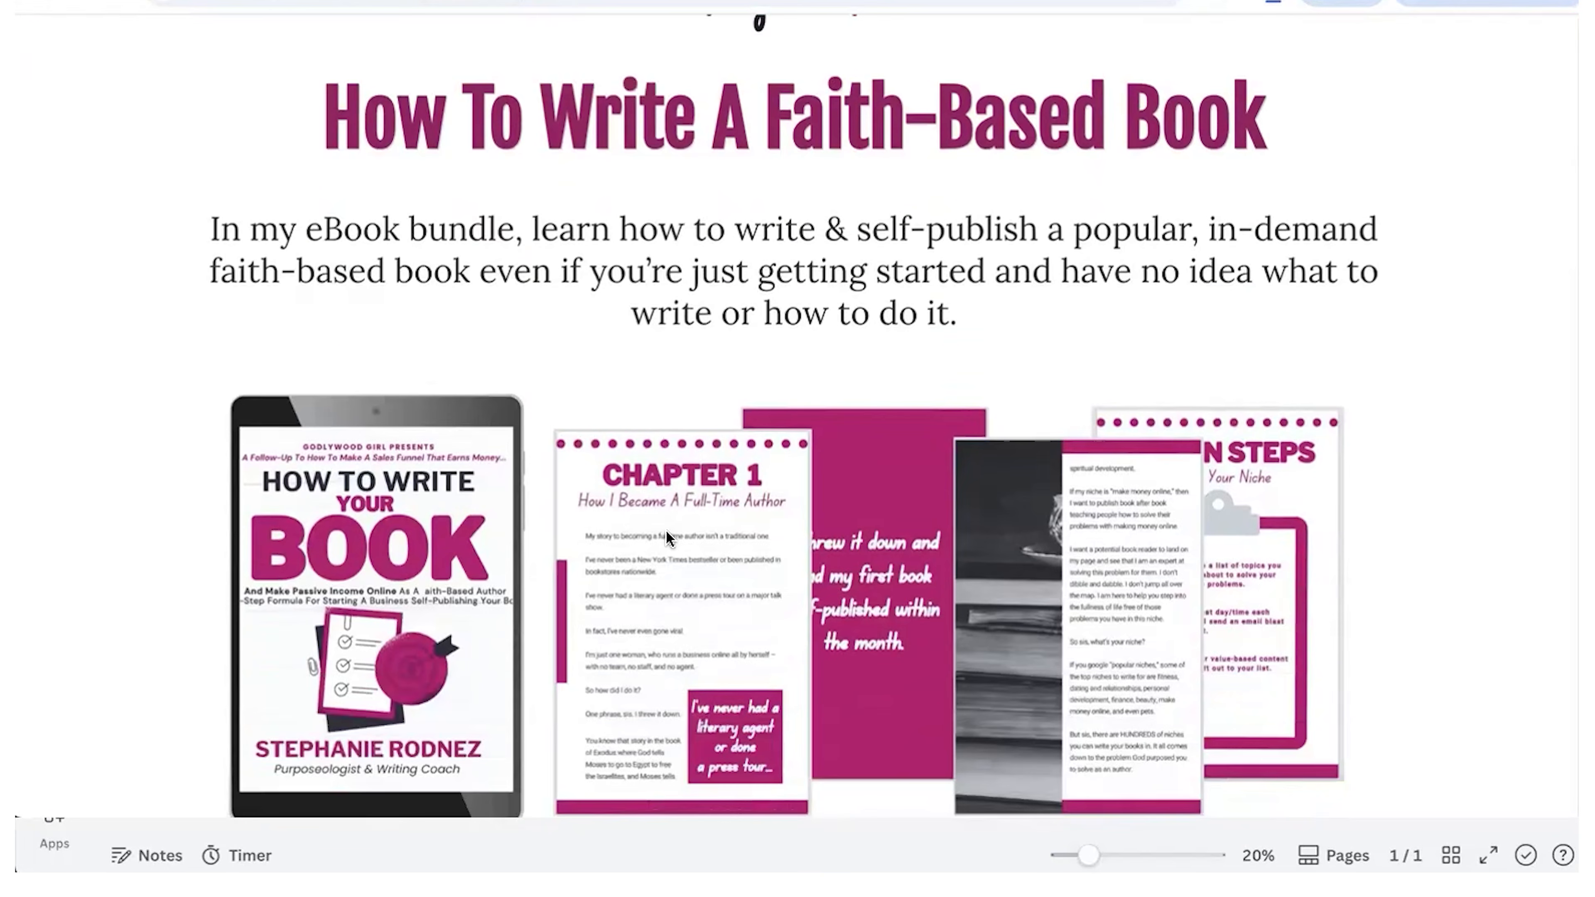
scroll(666, 529, "down", 10)
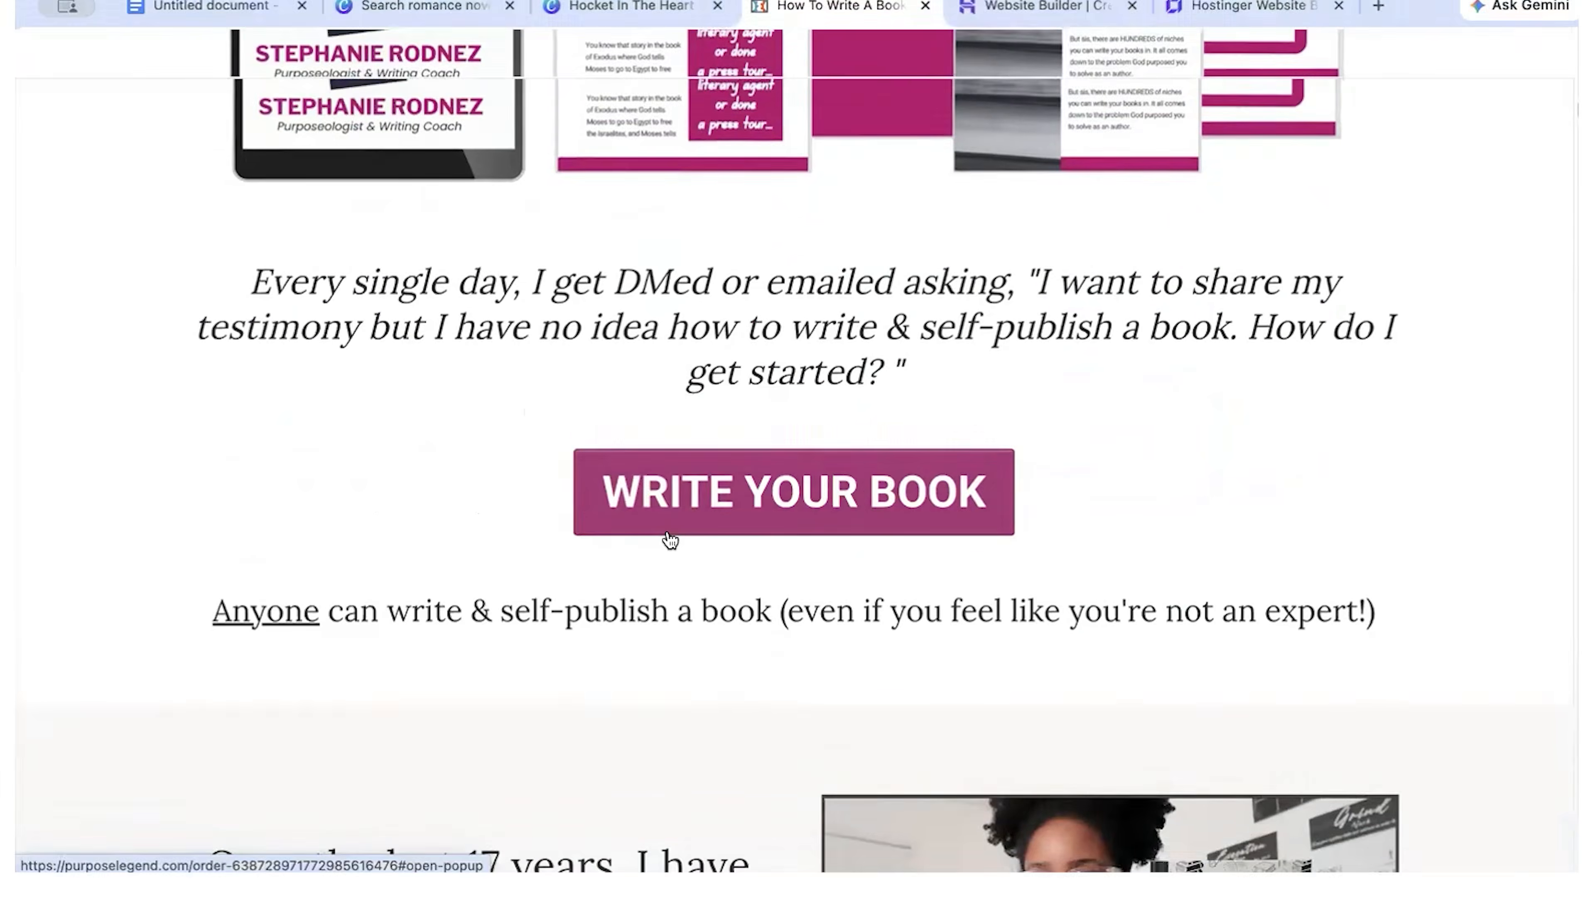
scroll(670, 539, "down", 18)
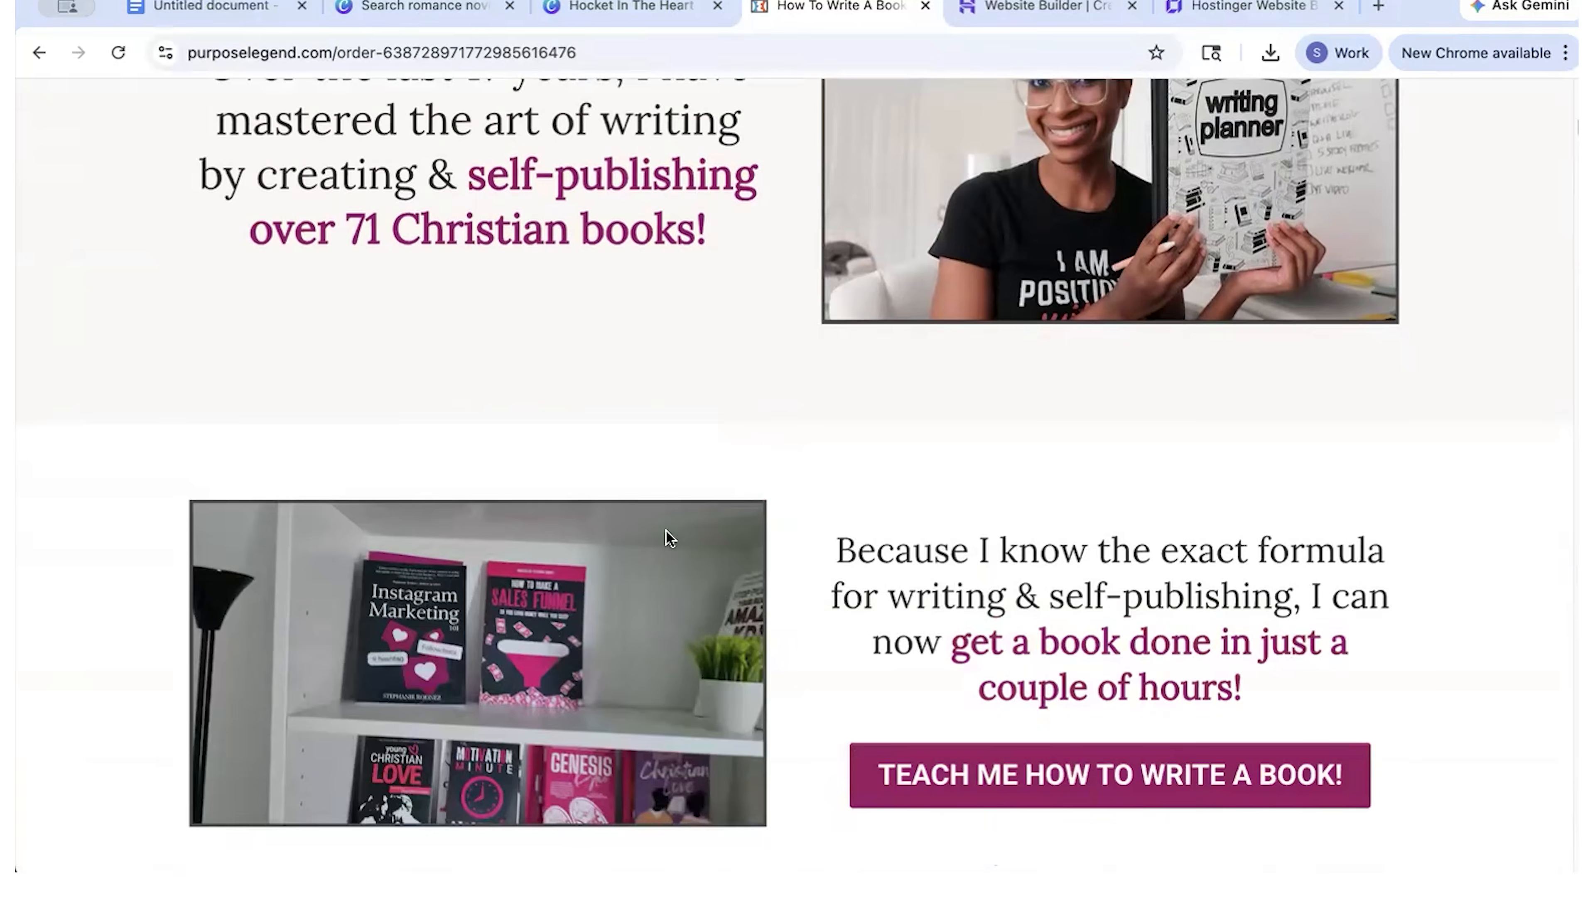
scroll(670, 539, "down", 20)
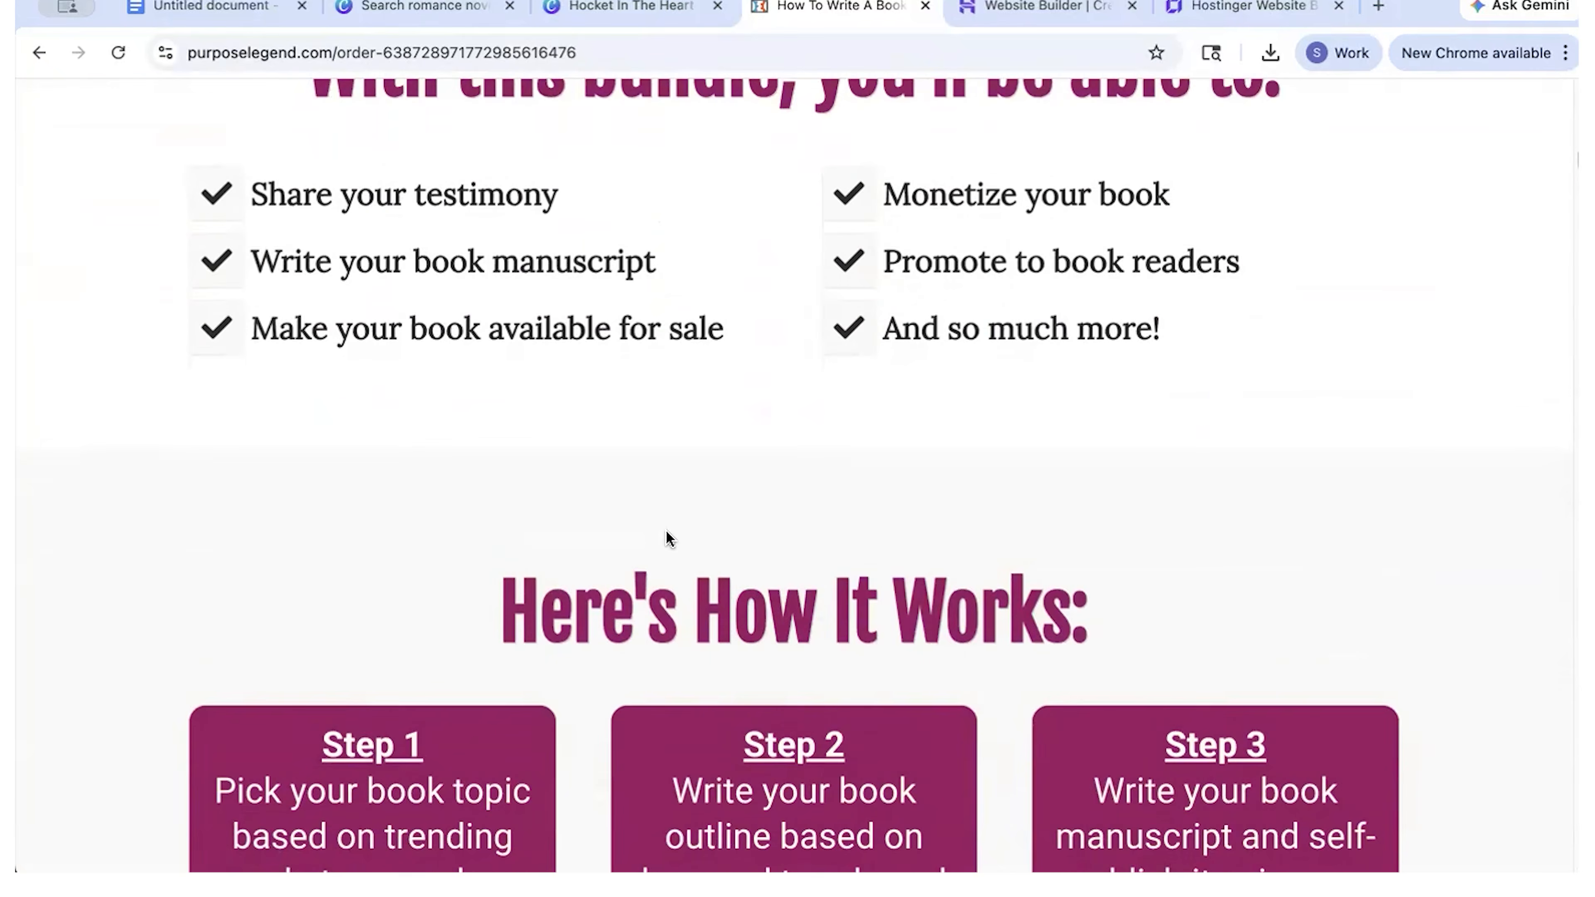
scroll(670, 539, "down", 16)
scroll(670, 539, "up", 16)
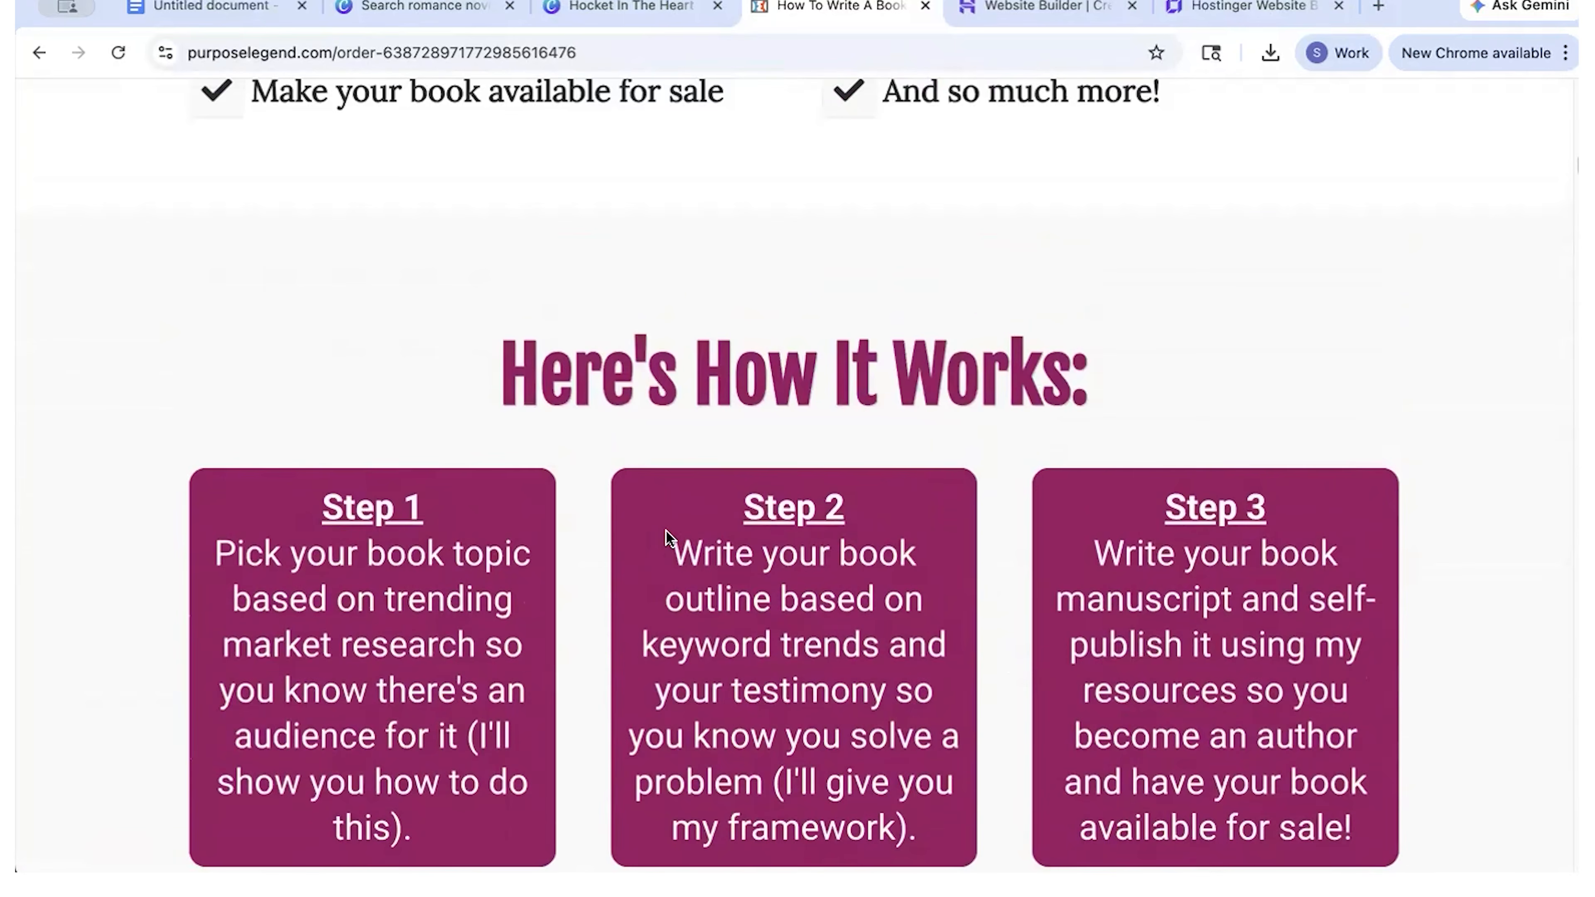
scroll(669, 539, "down", 3)
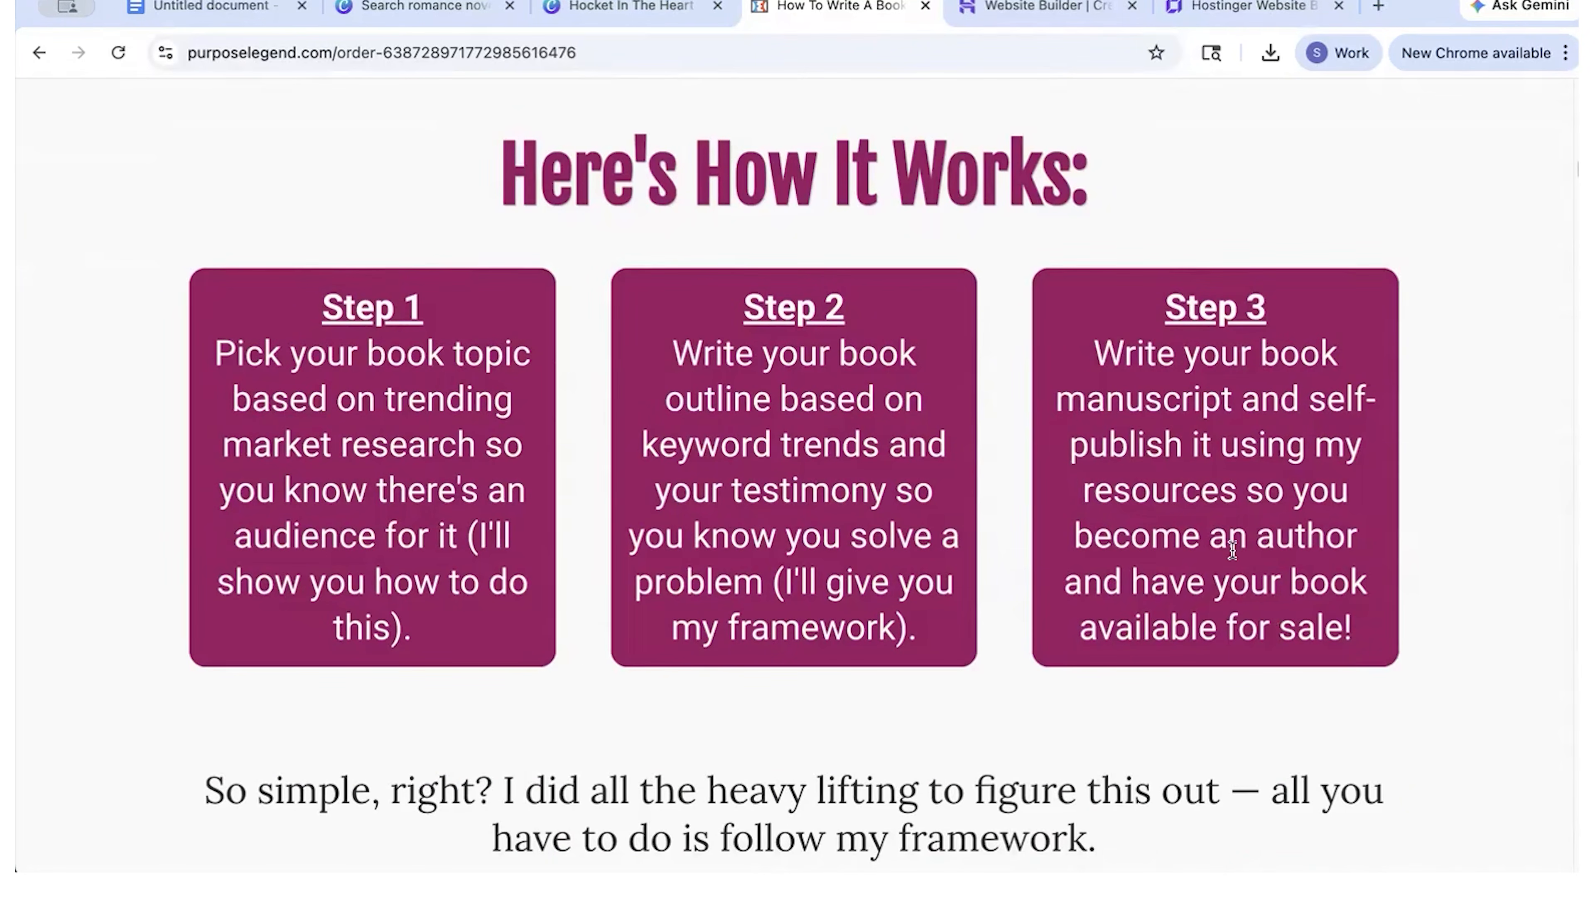
scroll(1229, 542, "down", 14)
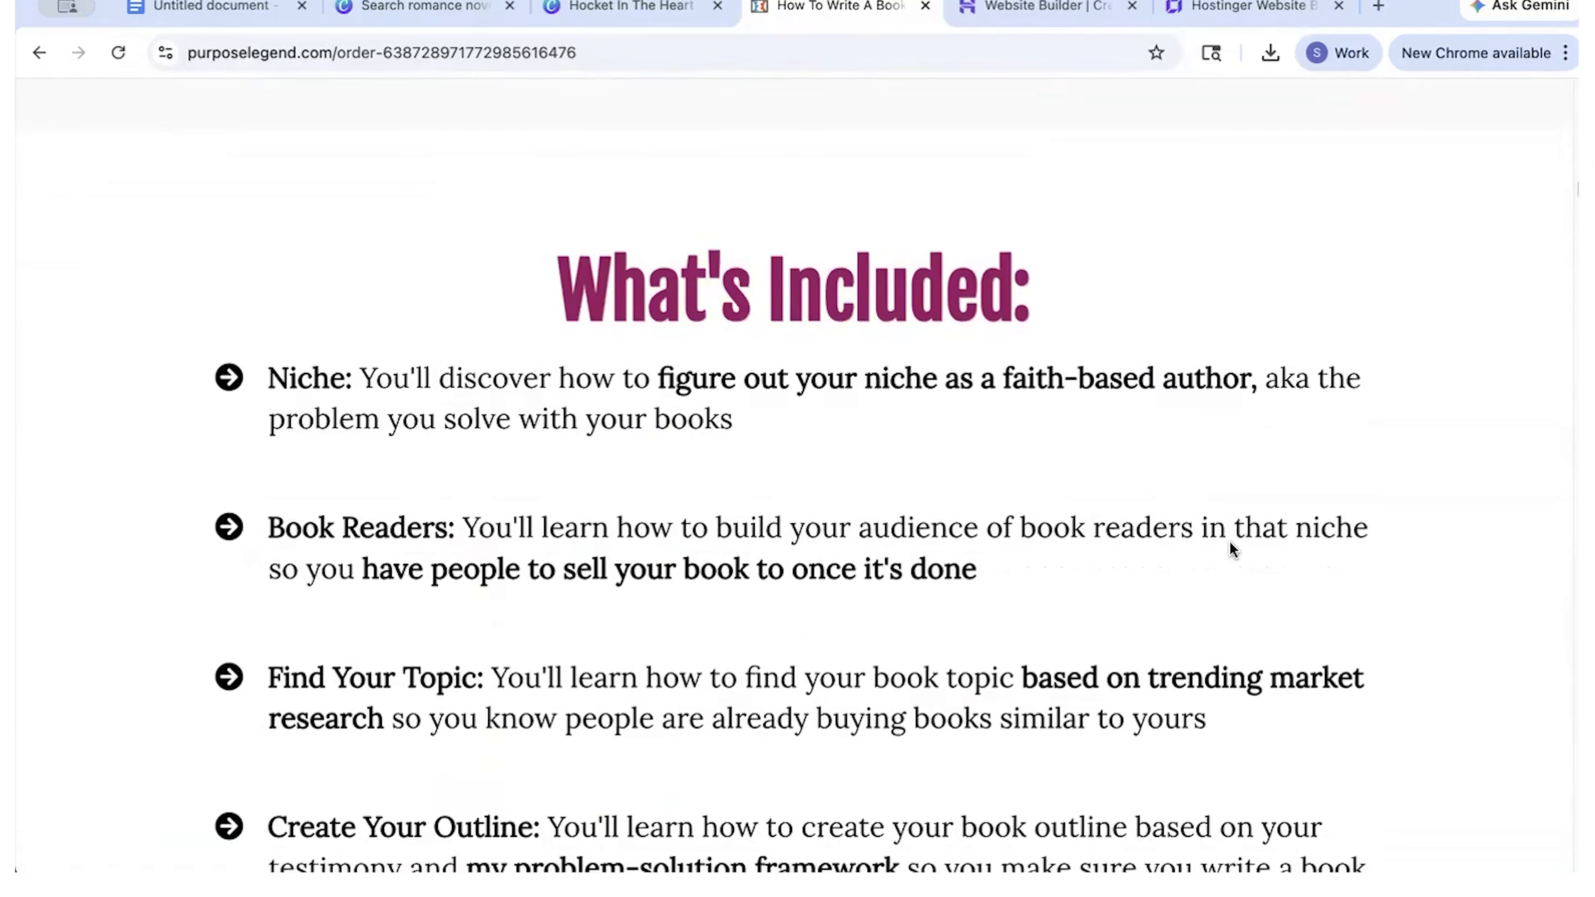
scroll(1231, 548, "down", 10)
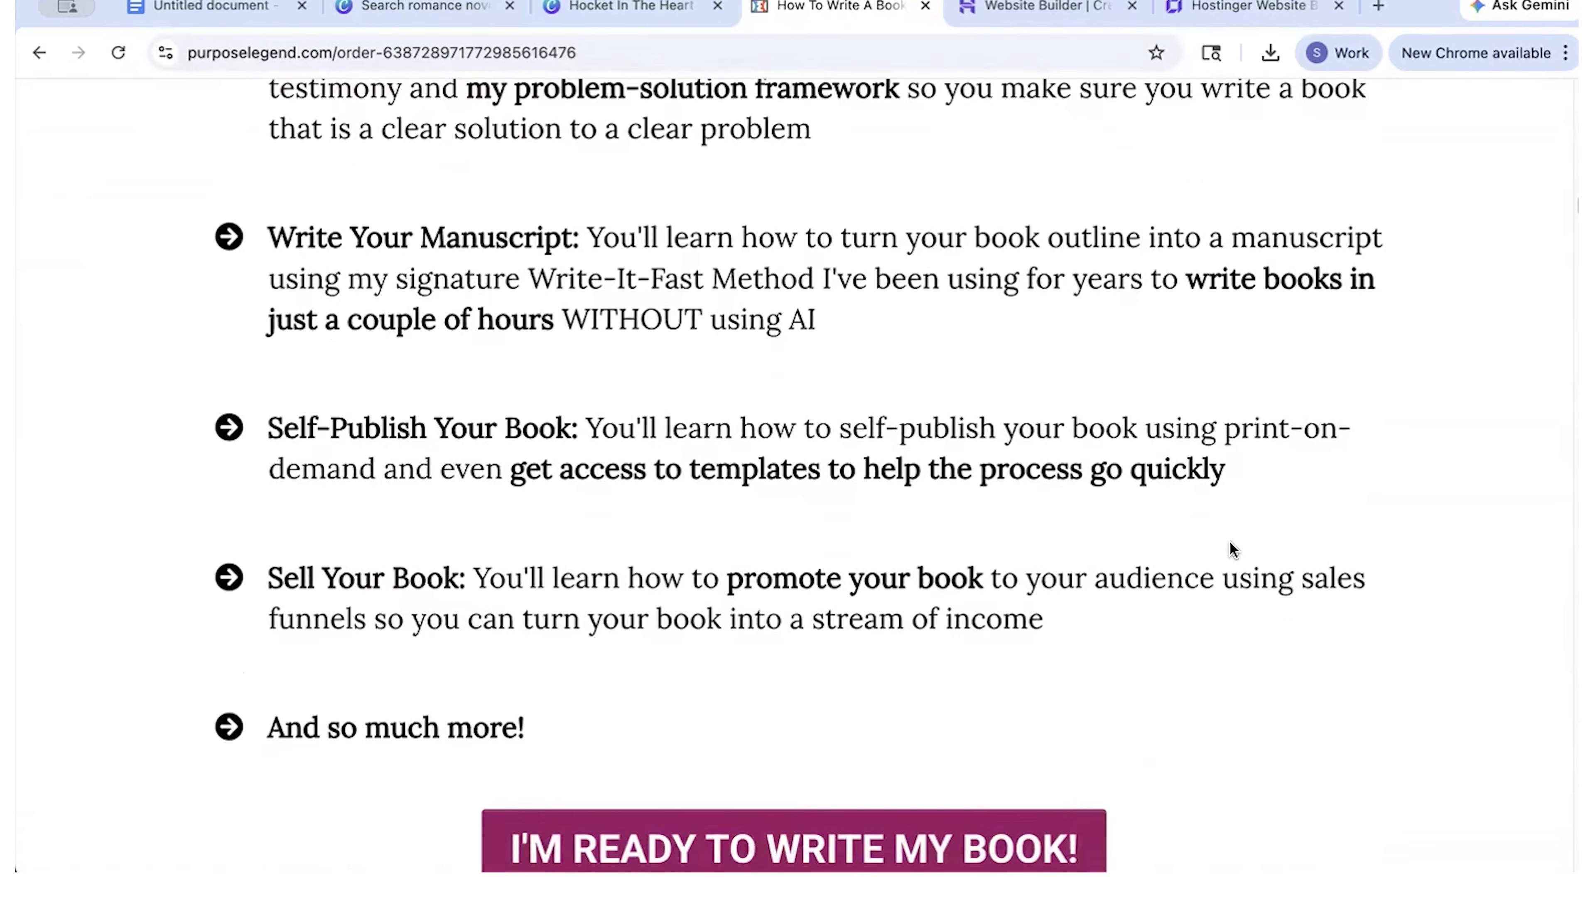
scroll(1229, 547, "down", 3)
scroll(717, 320, "down", 4)
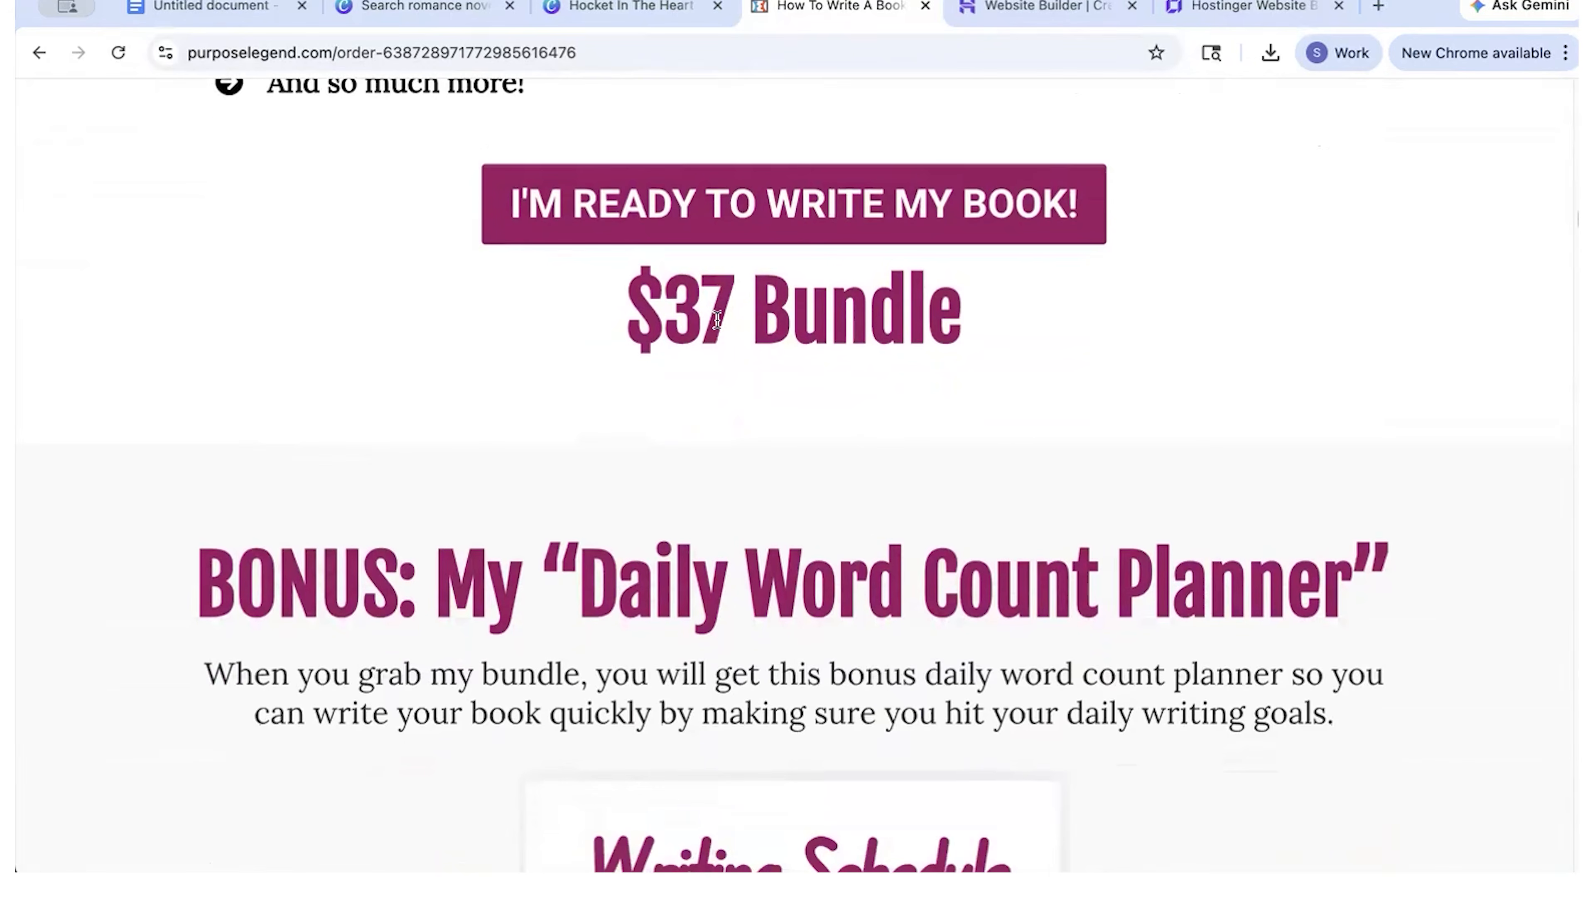
scroll(739, 569, "down", 20)
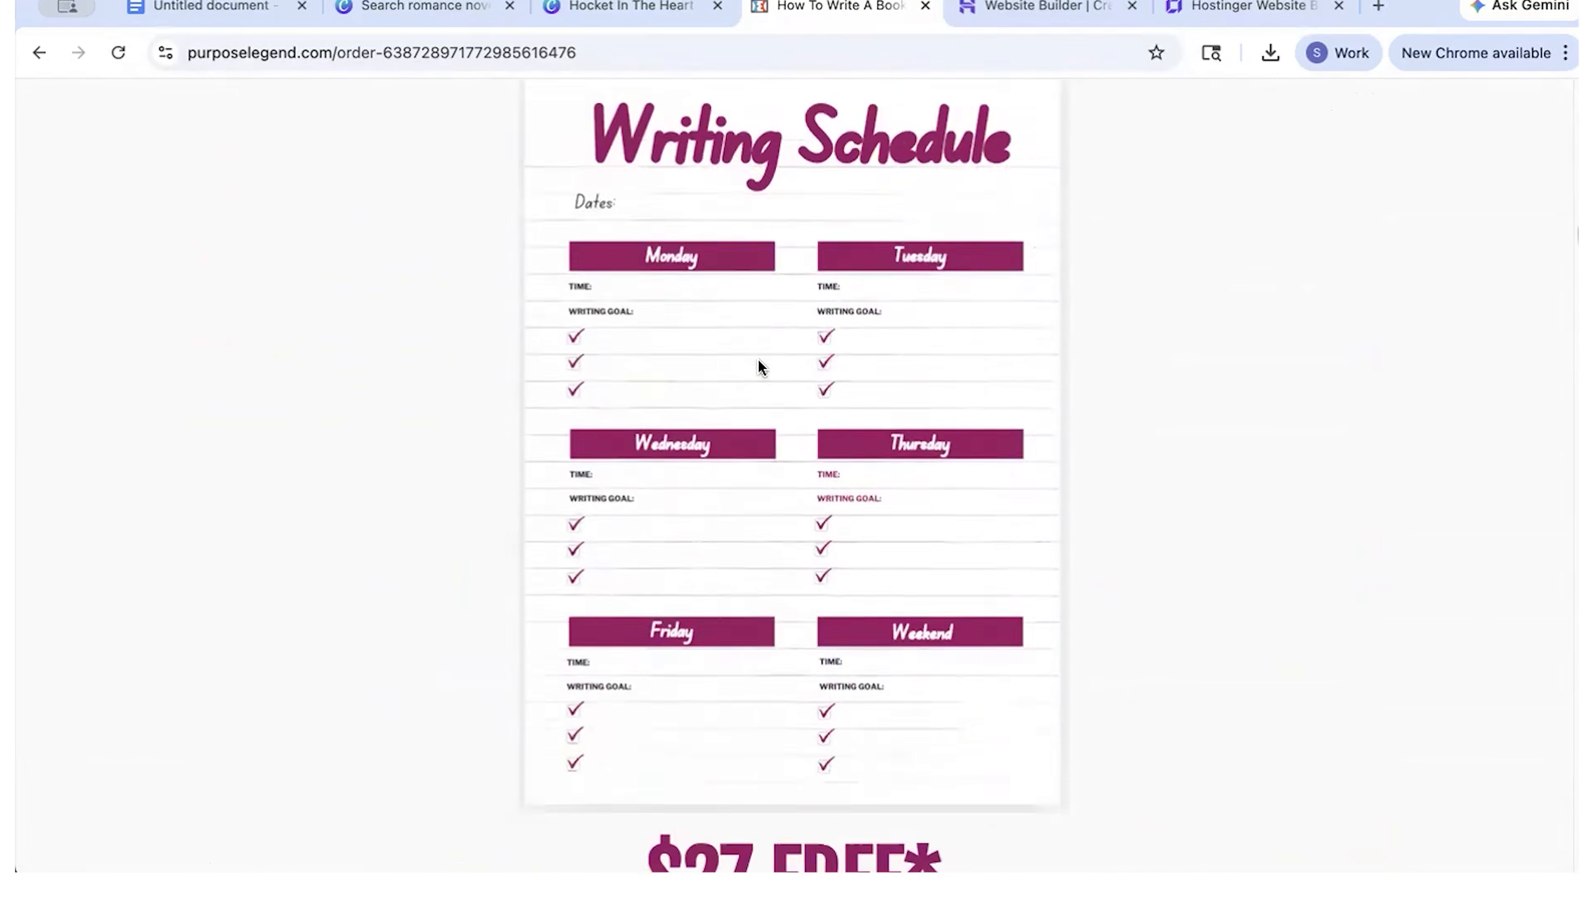
scroll(757, 359, "down", 20)
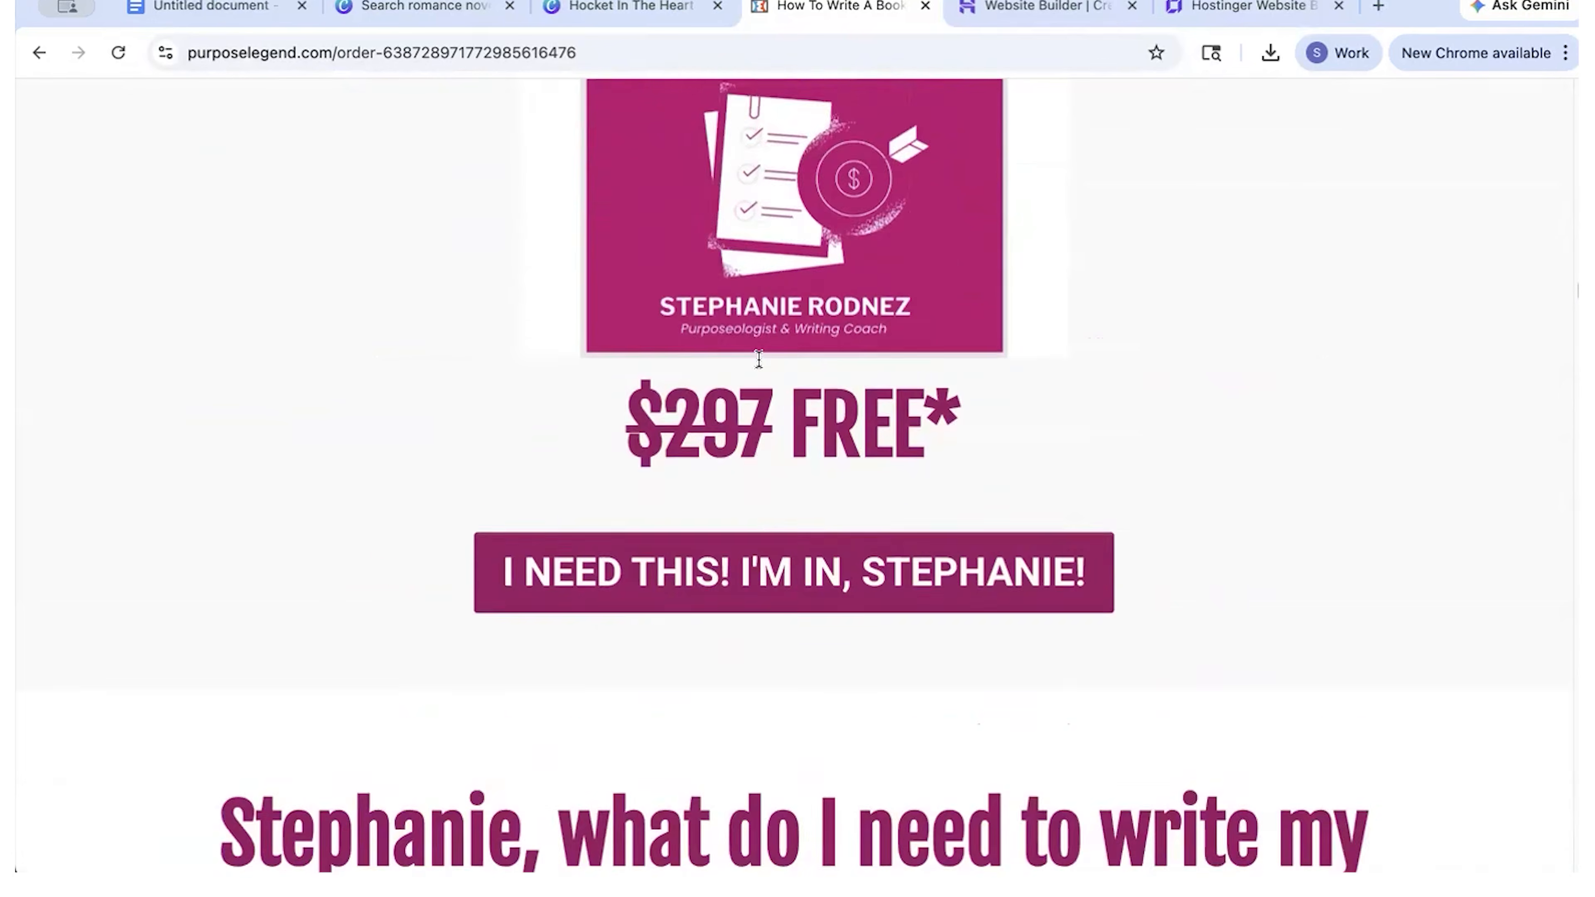
scroll(640, 470, "down", 6)
scroll(638, 465, "down", 15)
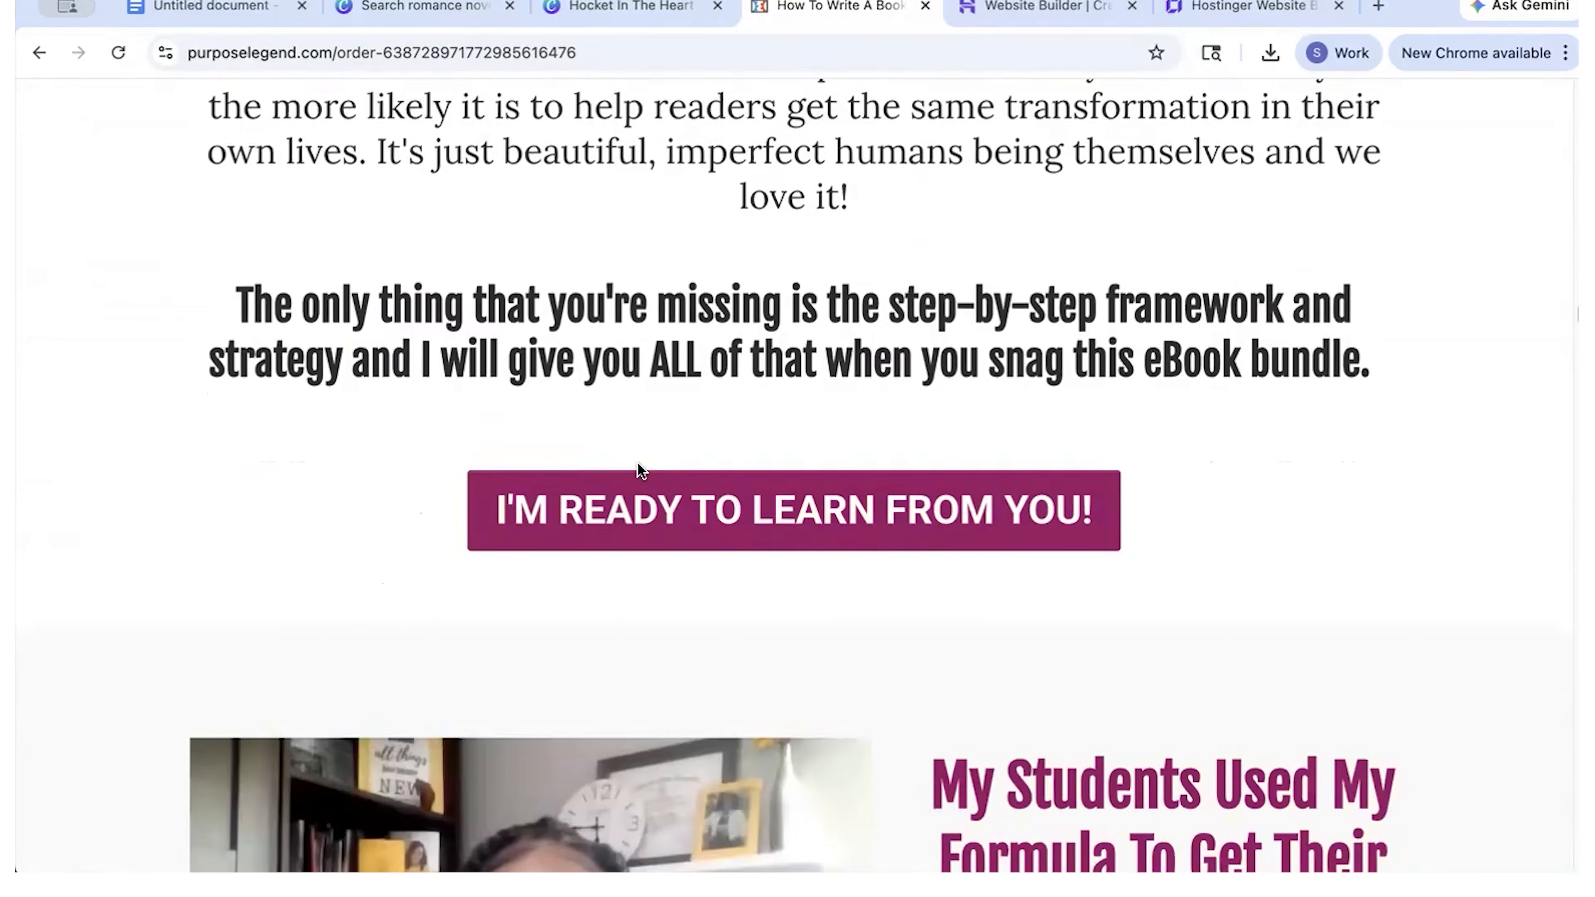
scroll(638, 502, "up", 4)
scroll(638, 503, "down", 10)
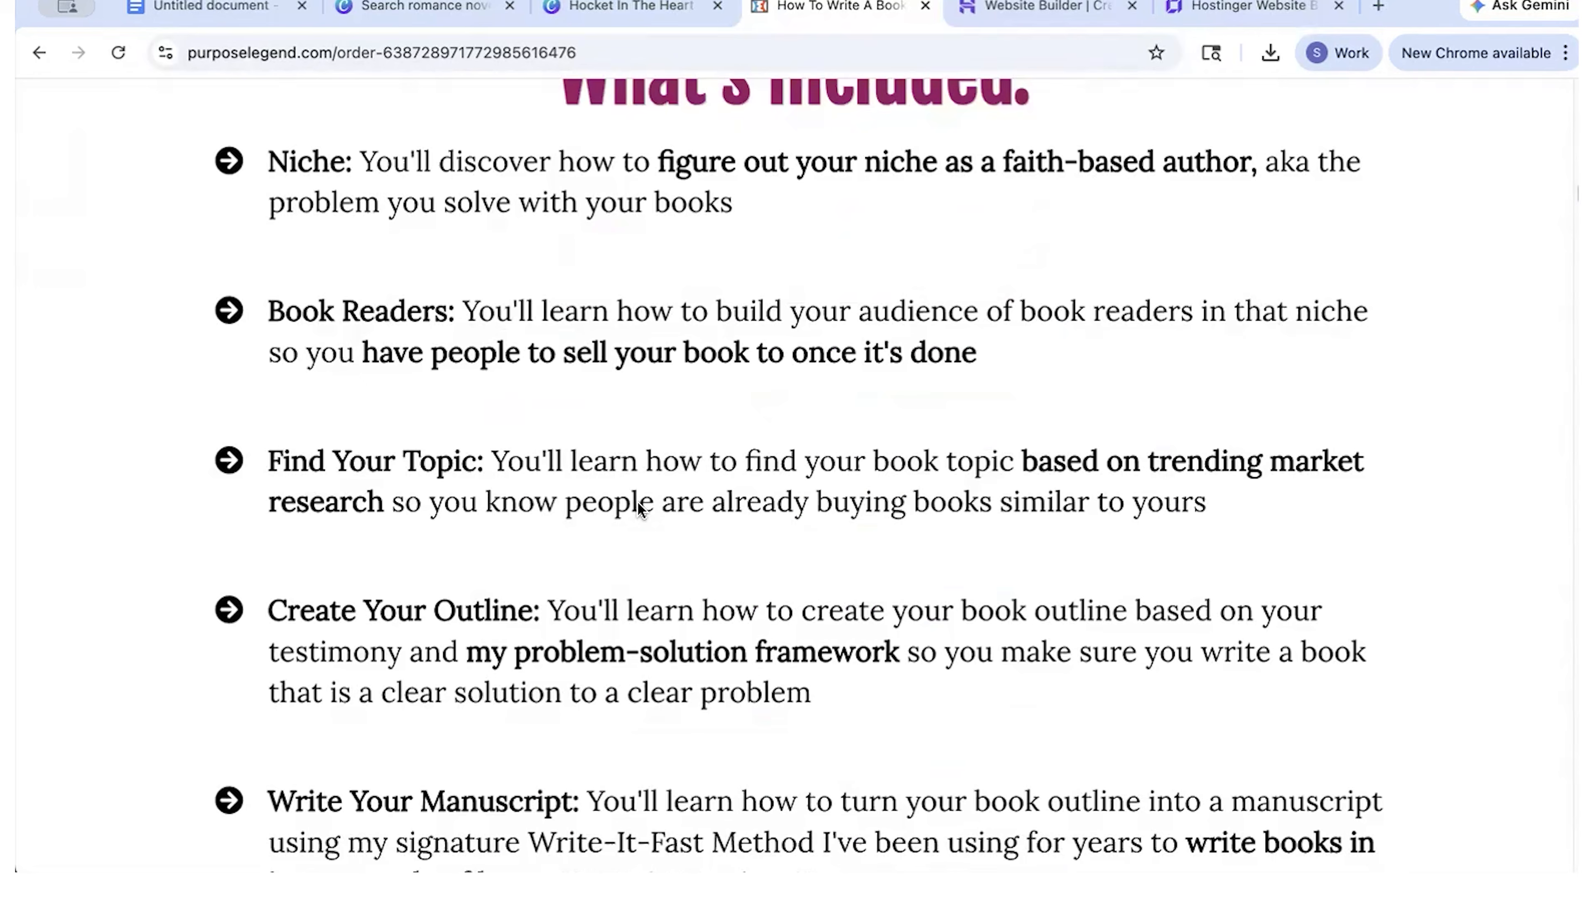
scroll(638, 506, "up", 15)
scroll(637, 502, "down", 5)
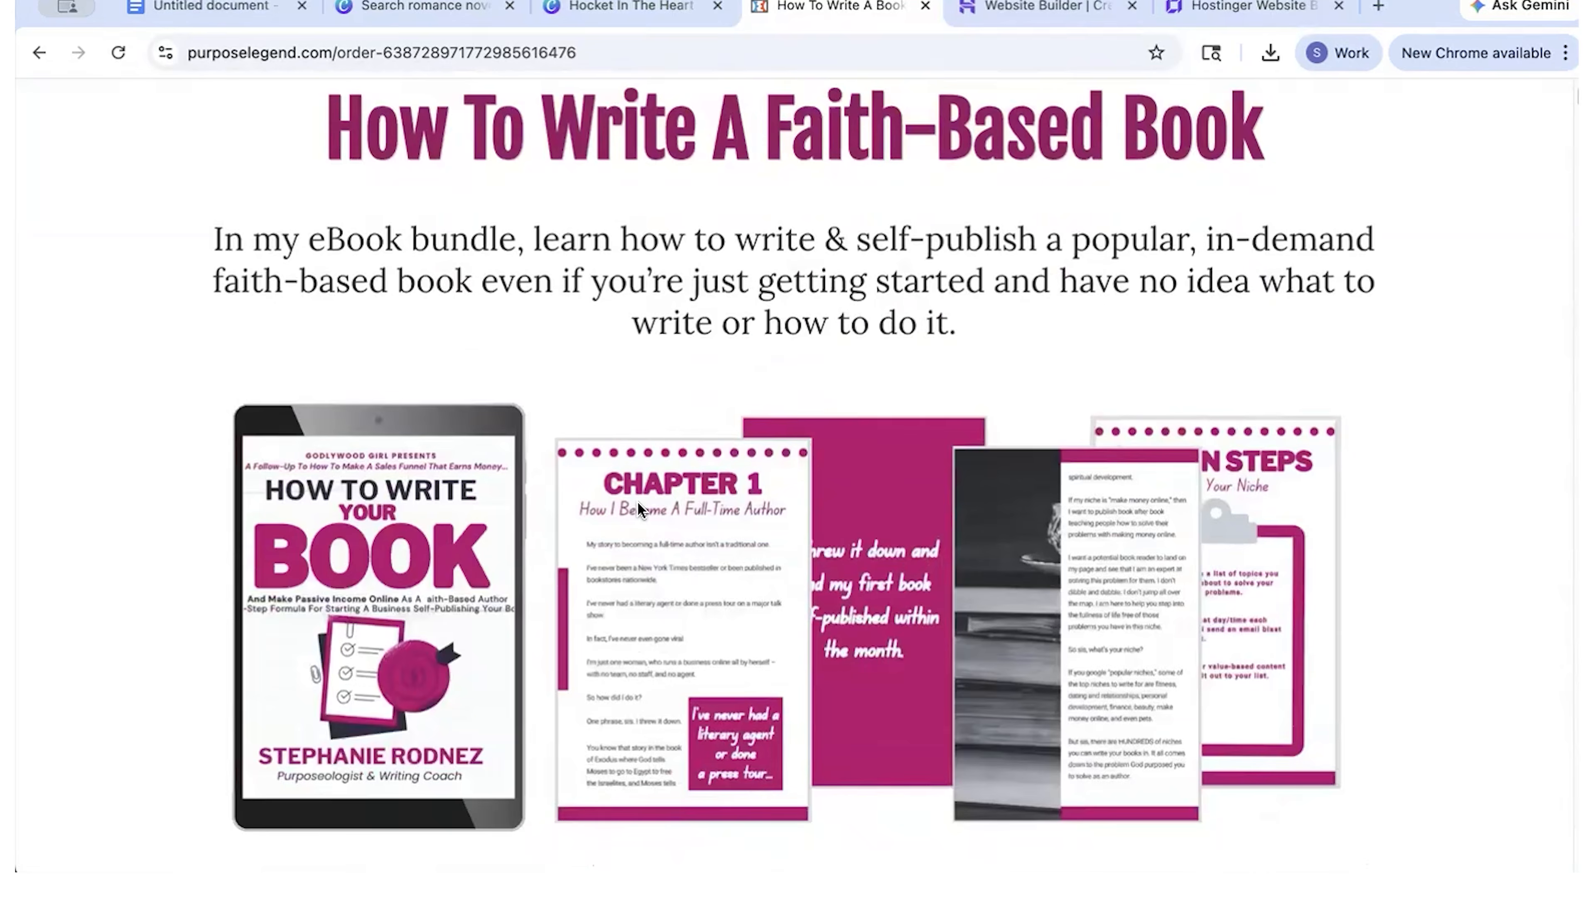
scroll(1171, 614, "up", 5)
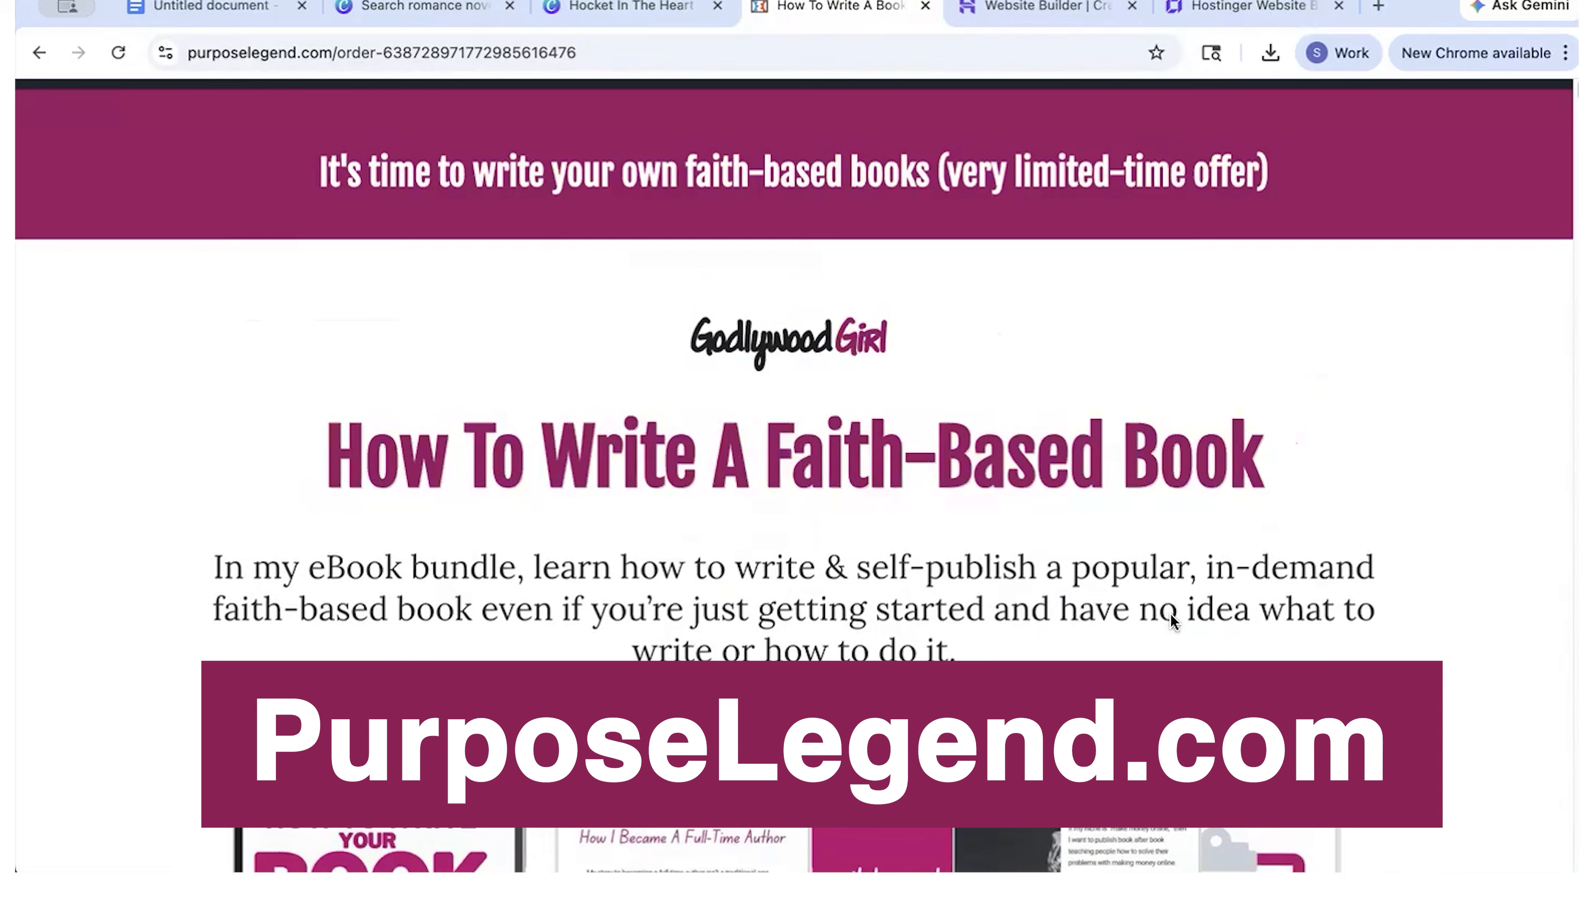
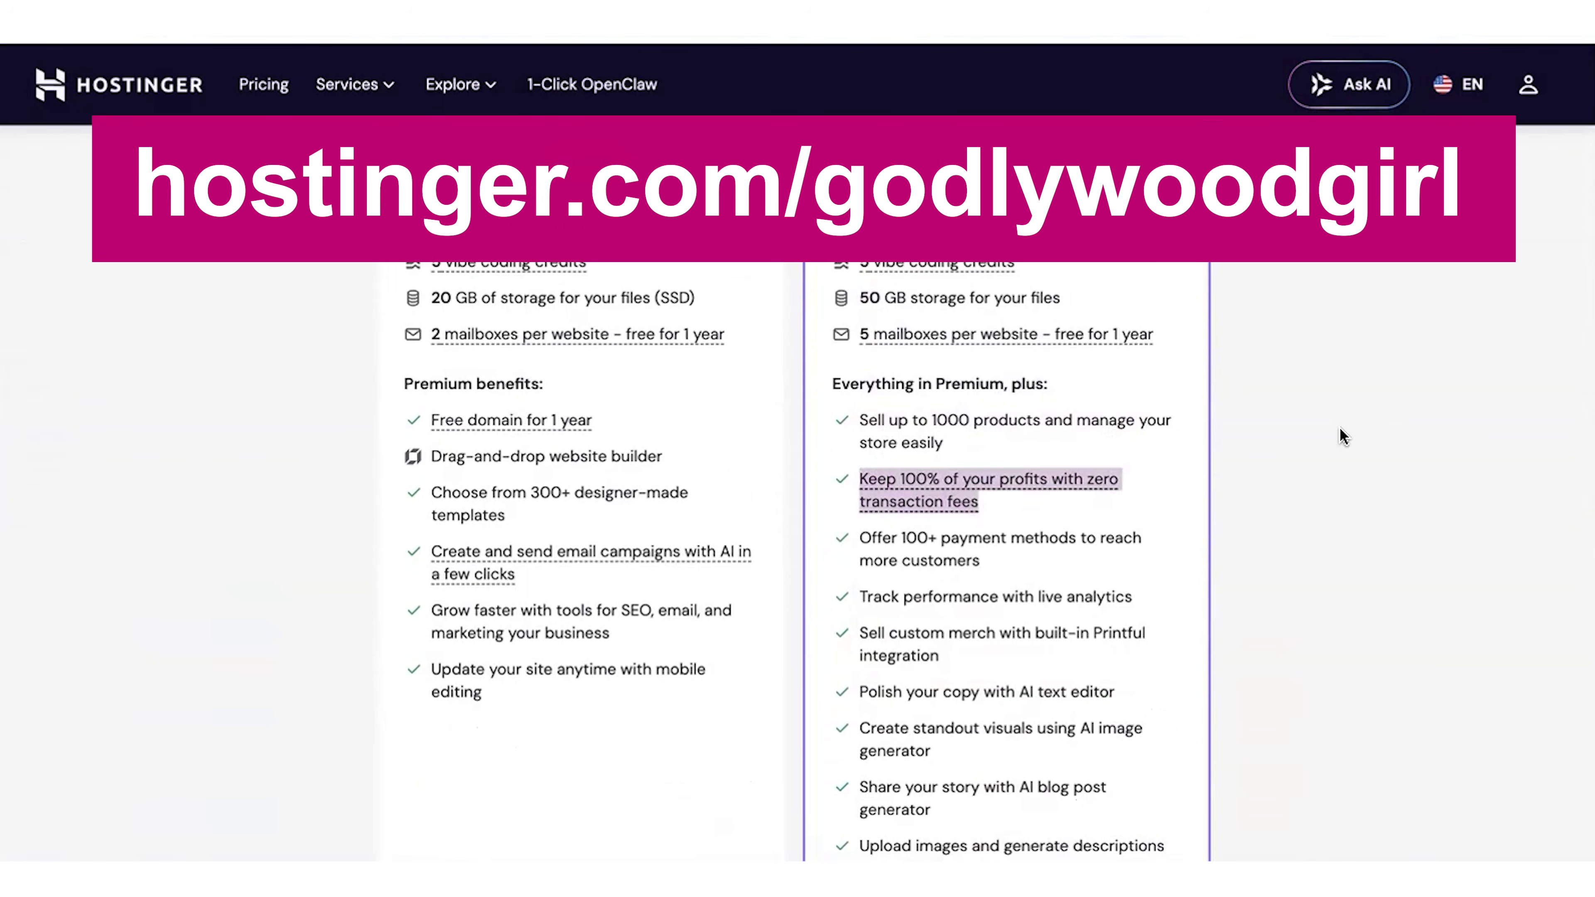
Step: Choose the Business Website Builder plan with a 12-month period and enter the coupon code in the order summary
scroll(1343, 436, "up", 7)
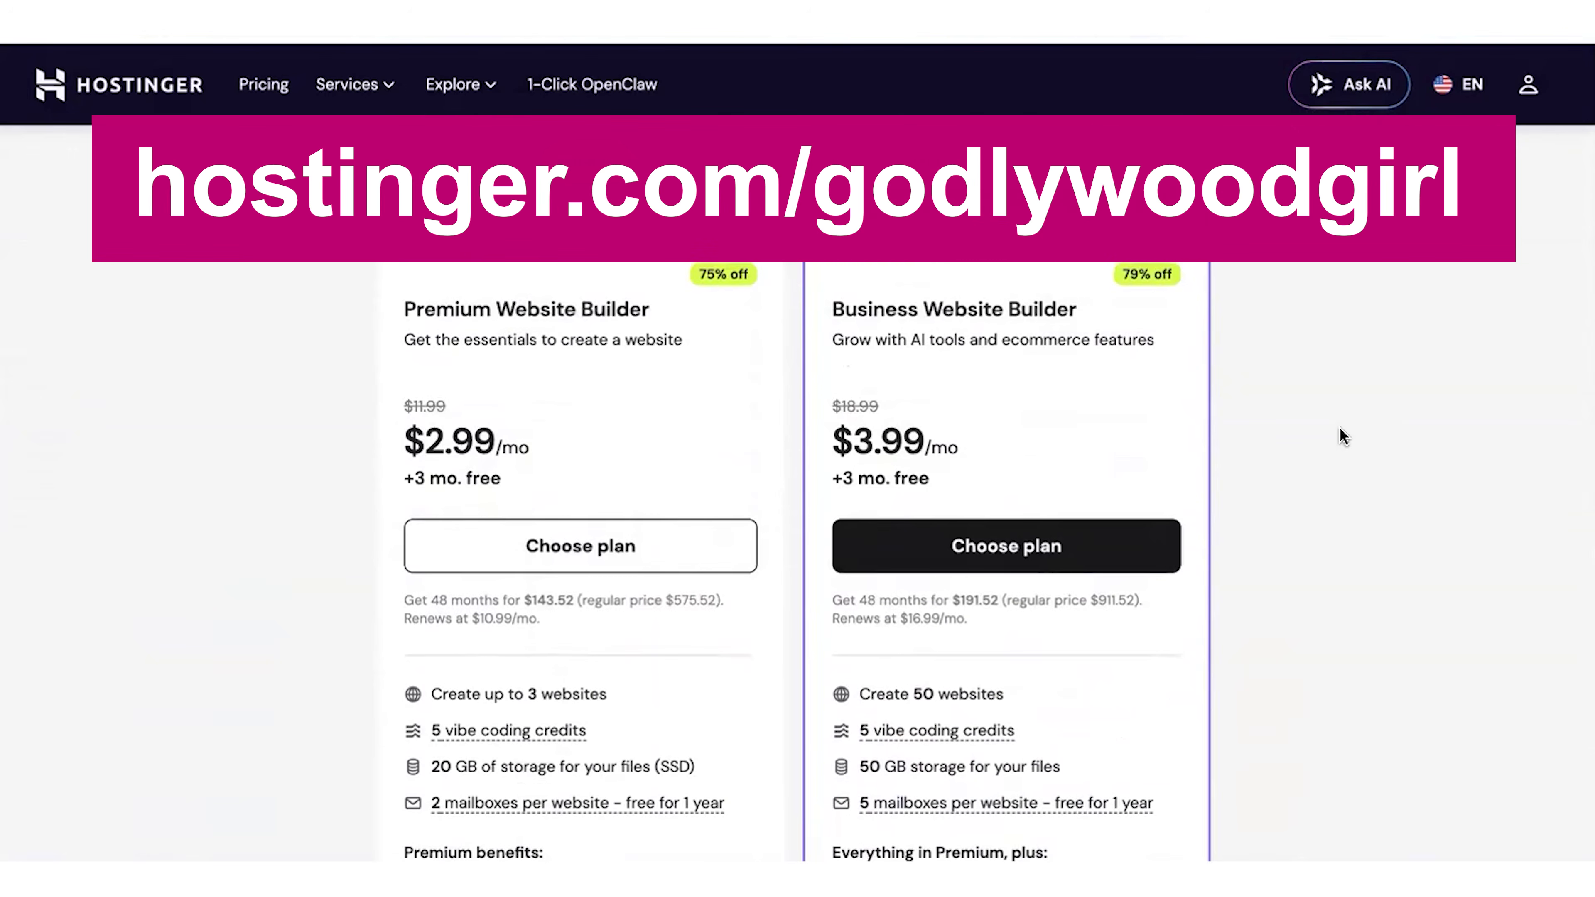
scroll(1343, 436, "down", 1)
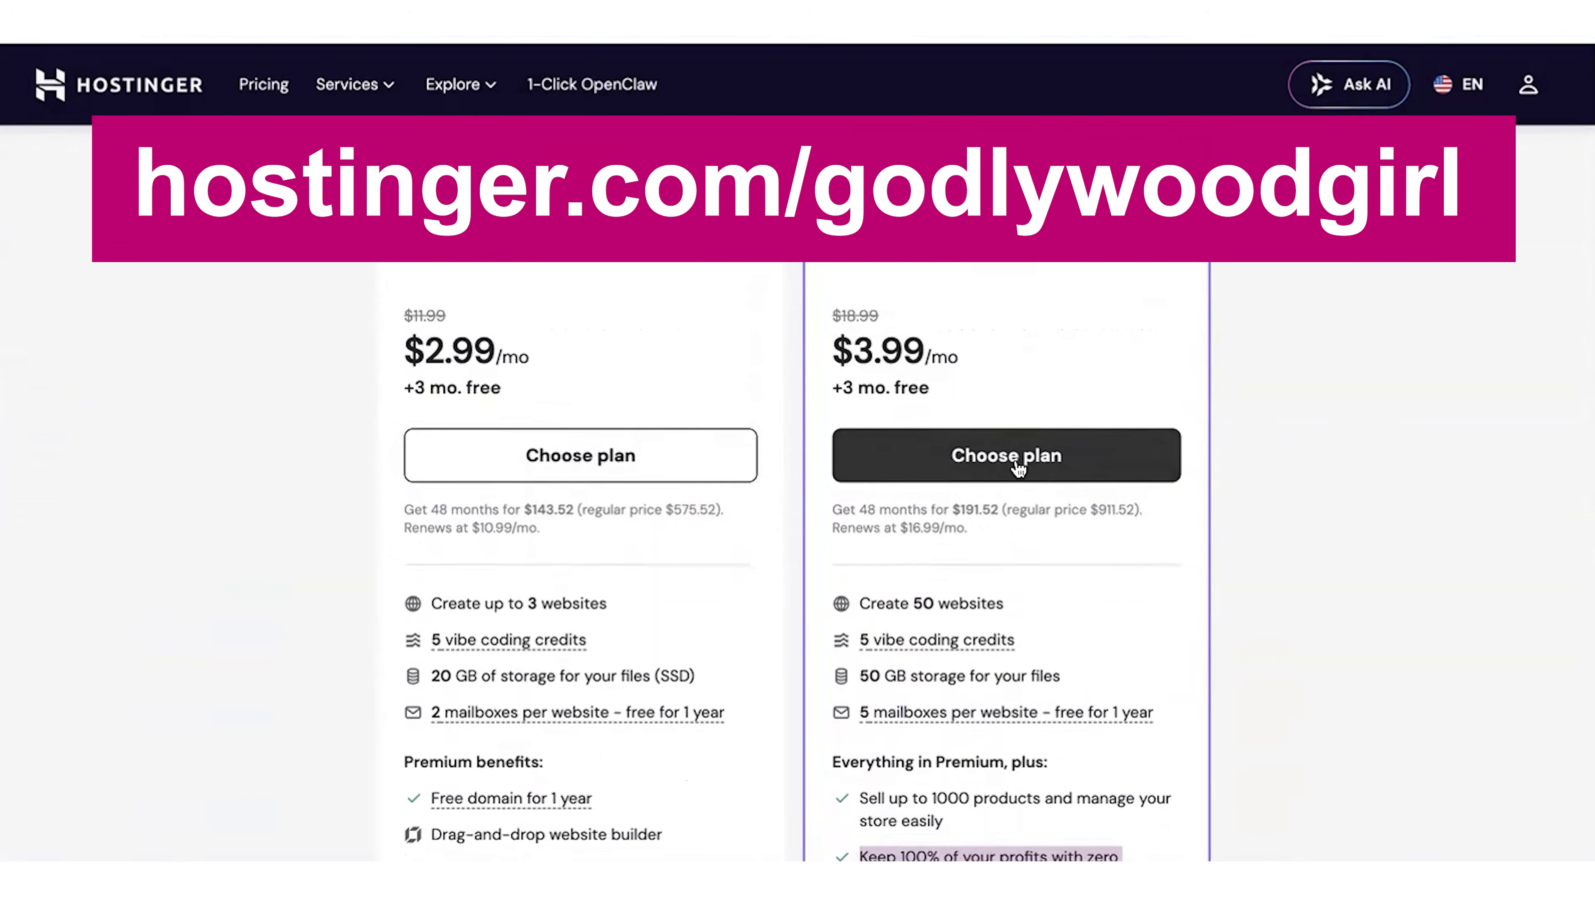
left_click(1015, 462)
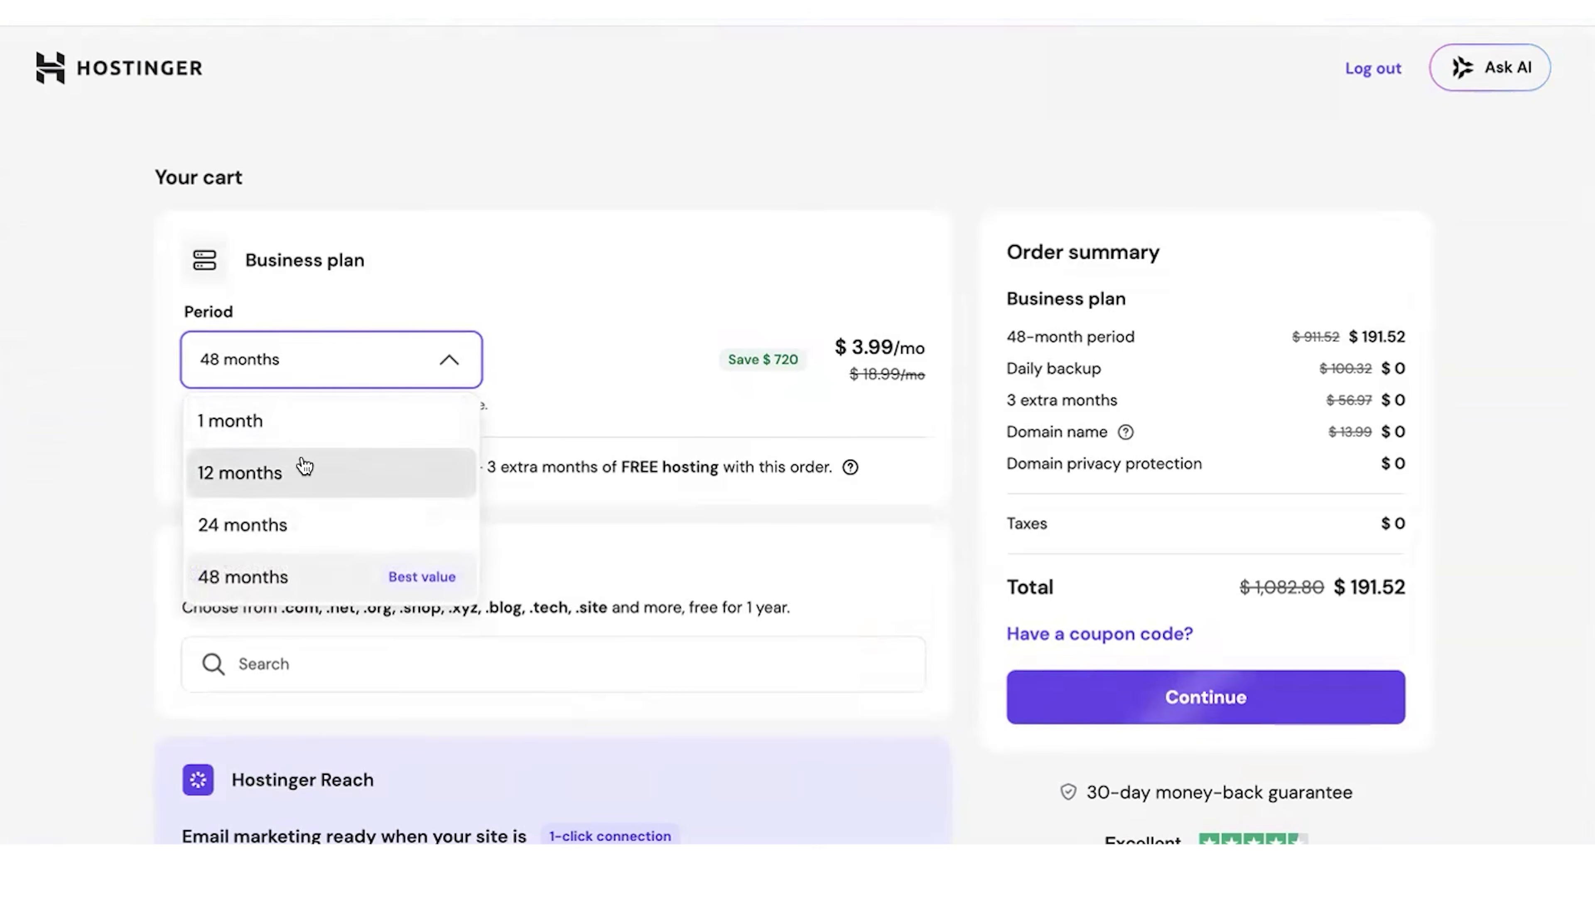
left_click(306, 466)
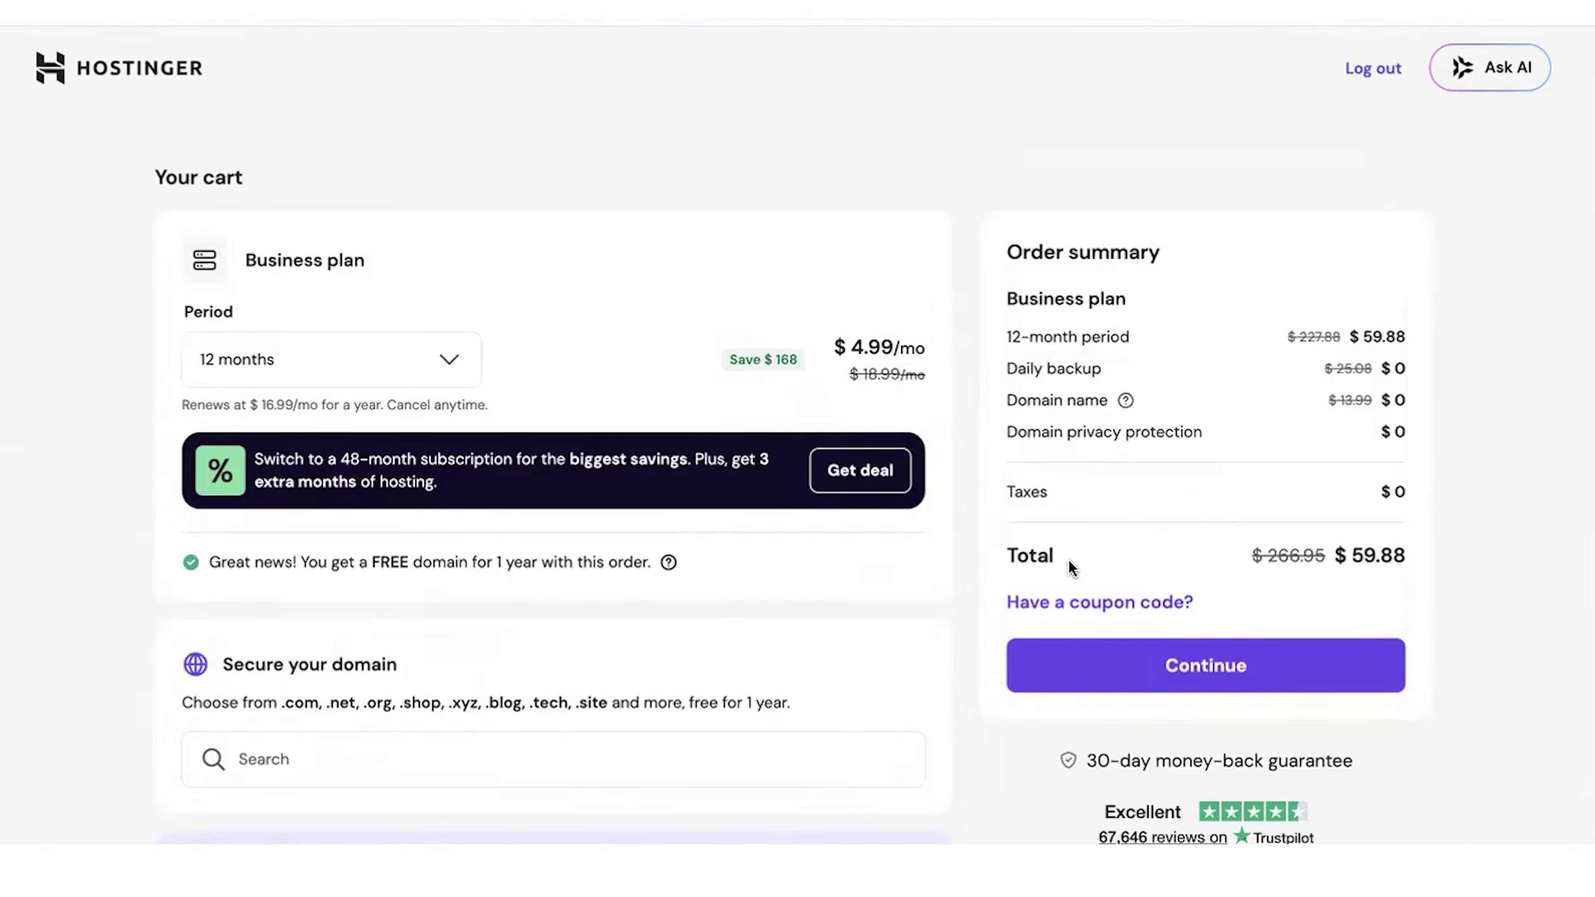
left_click(1071, 605)
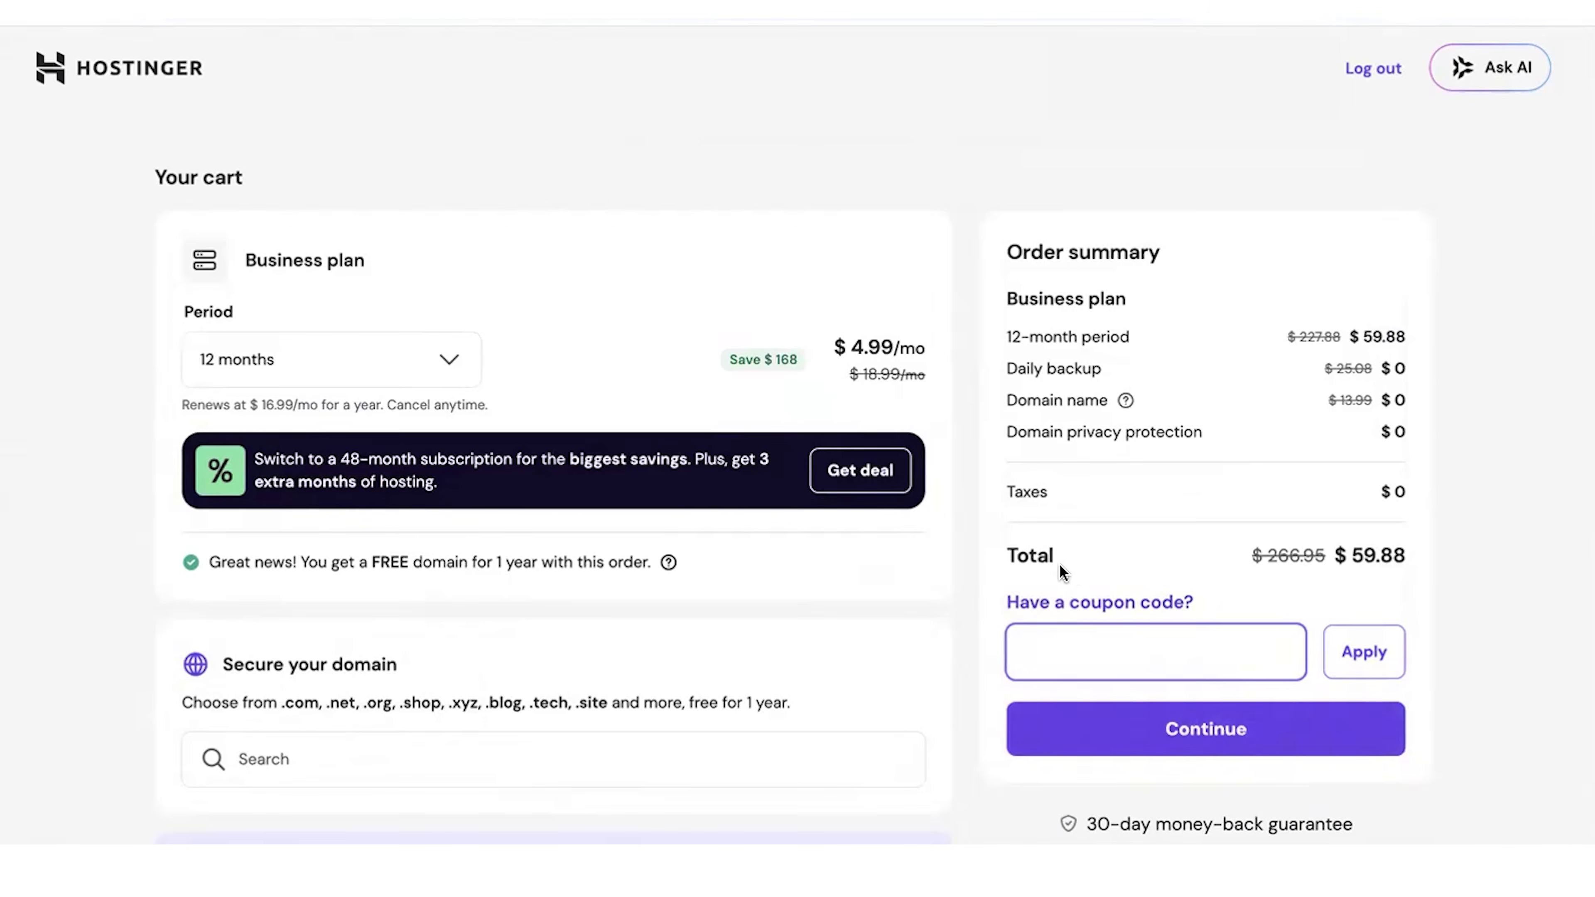
type("GODL")
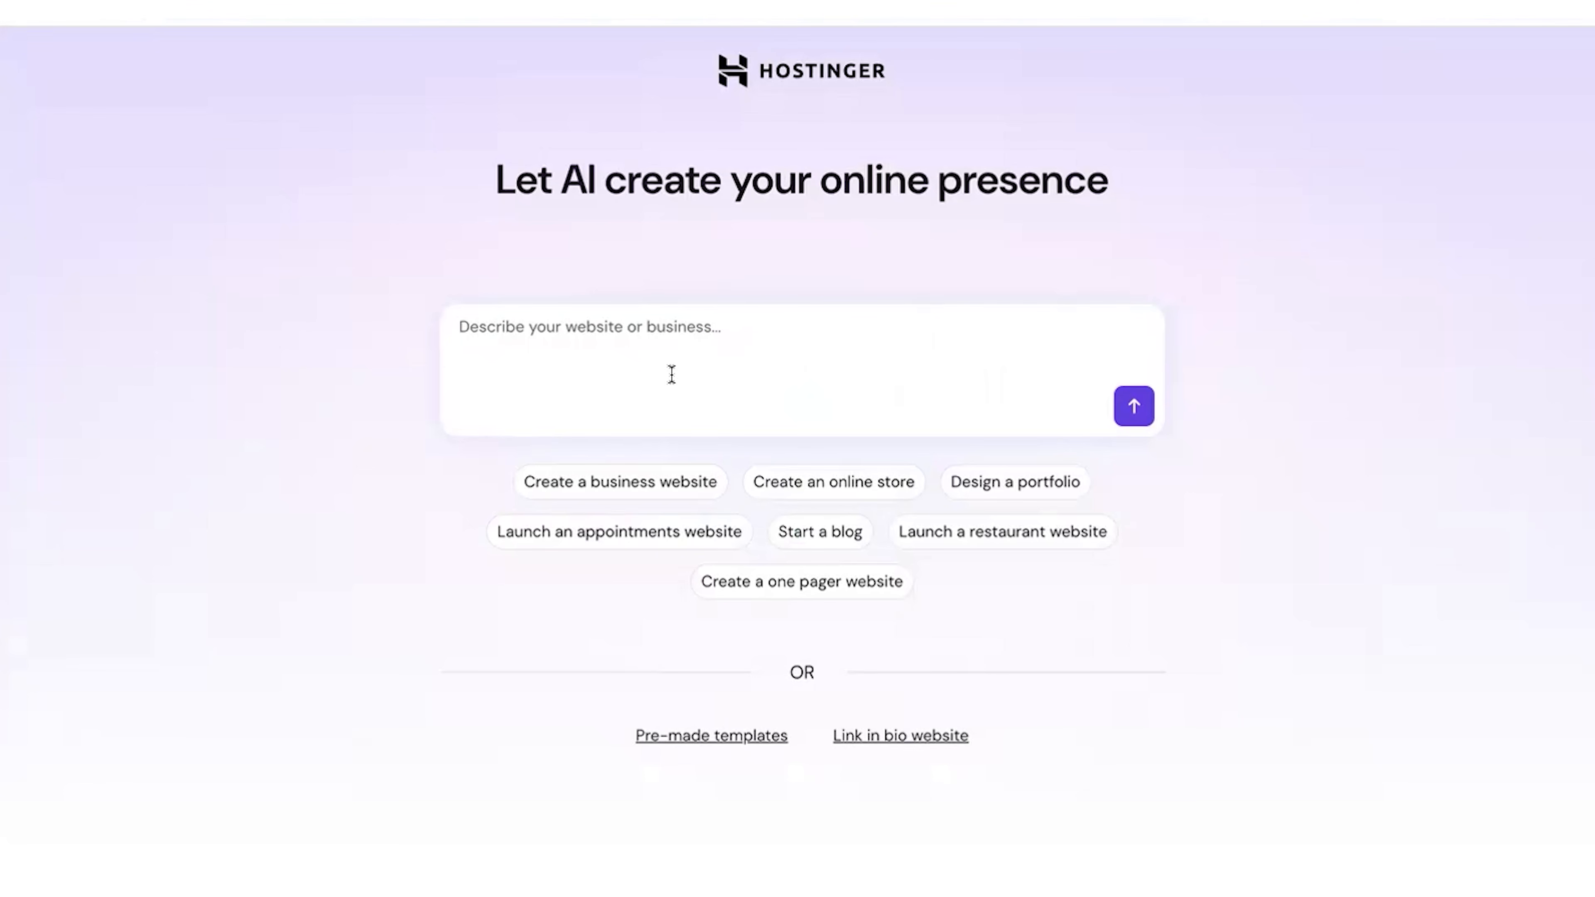
Step: Generate an AI website from "I write and sell hockey romances that are faith based" and continue to the store setup
left_click(671, 375)
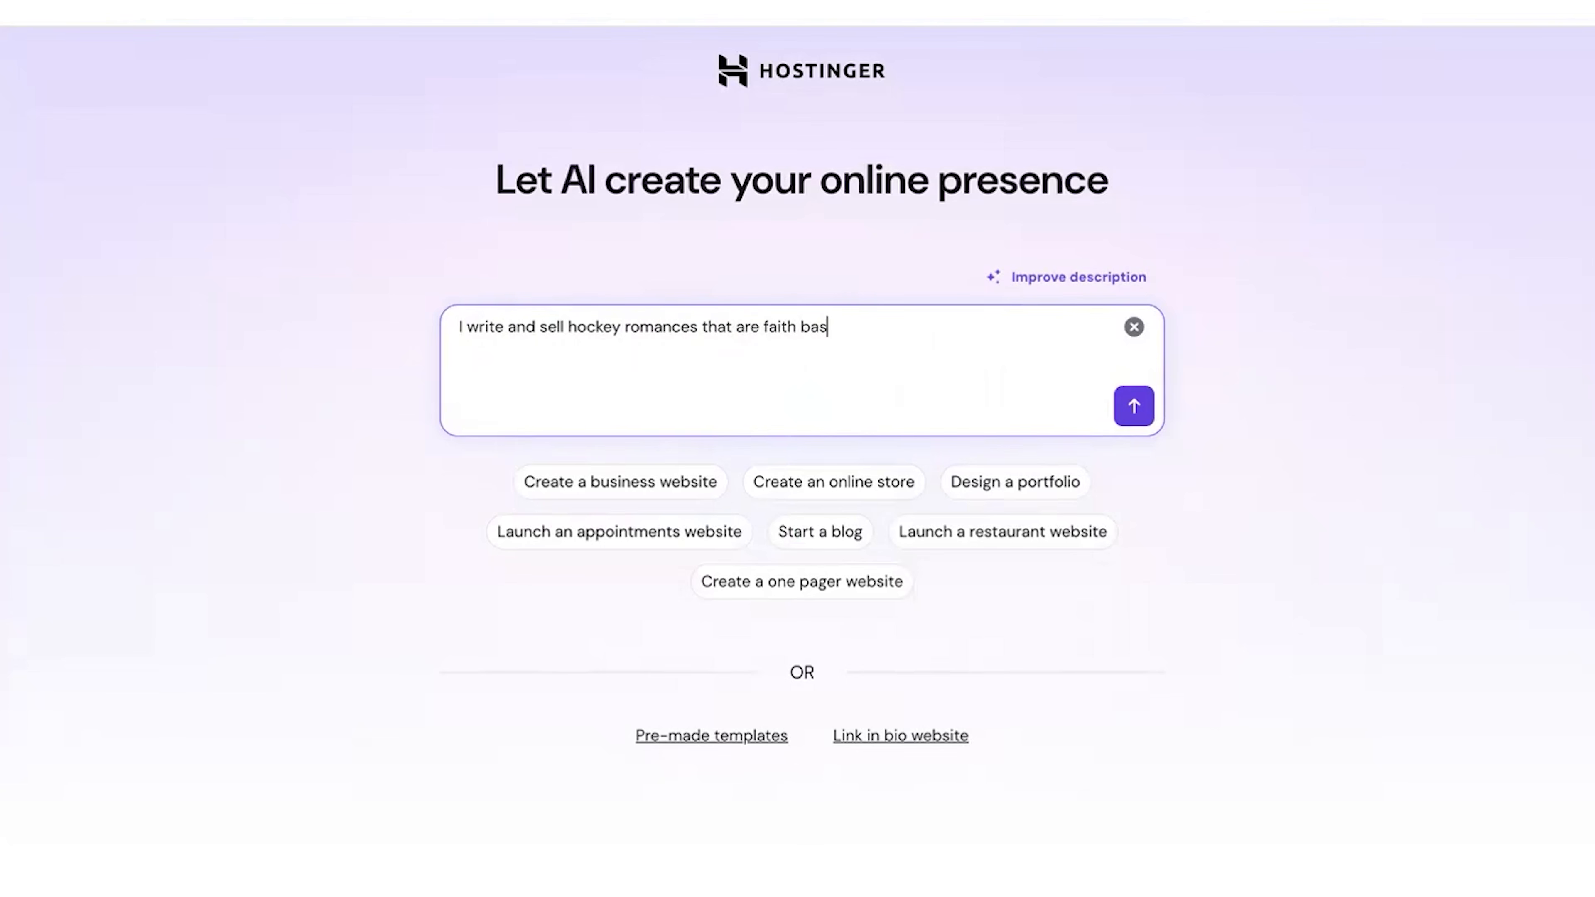
left_click(1135, 407)
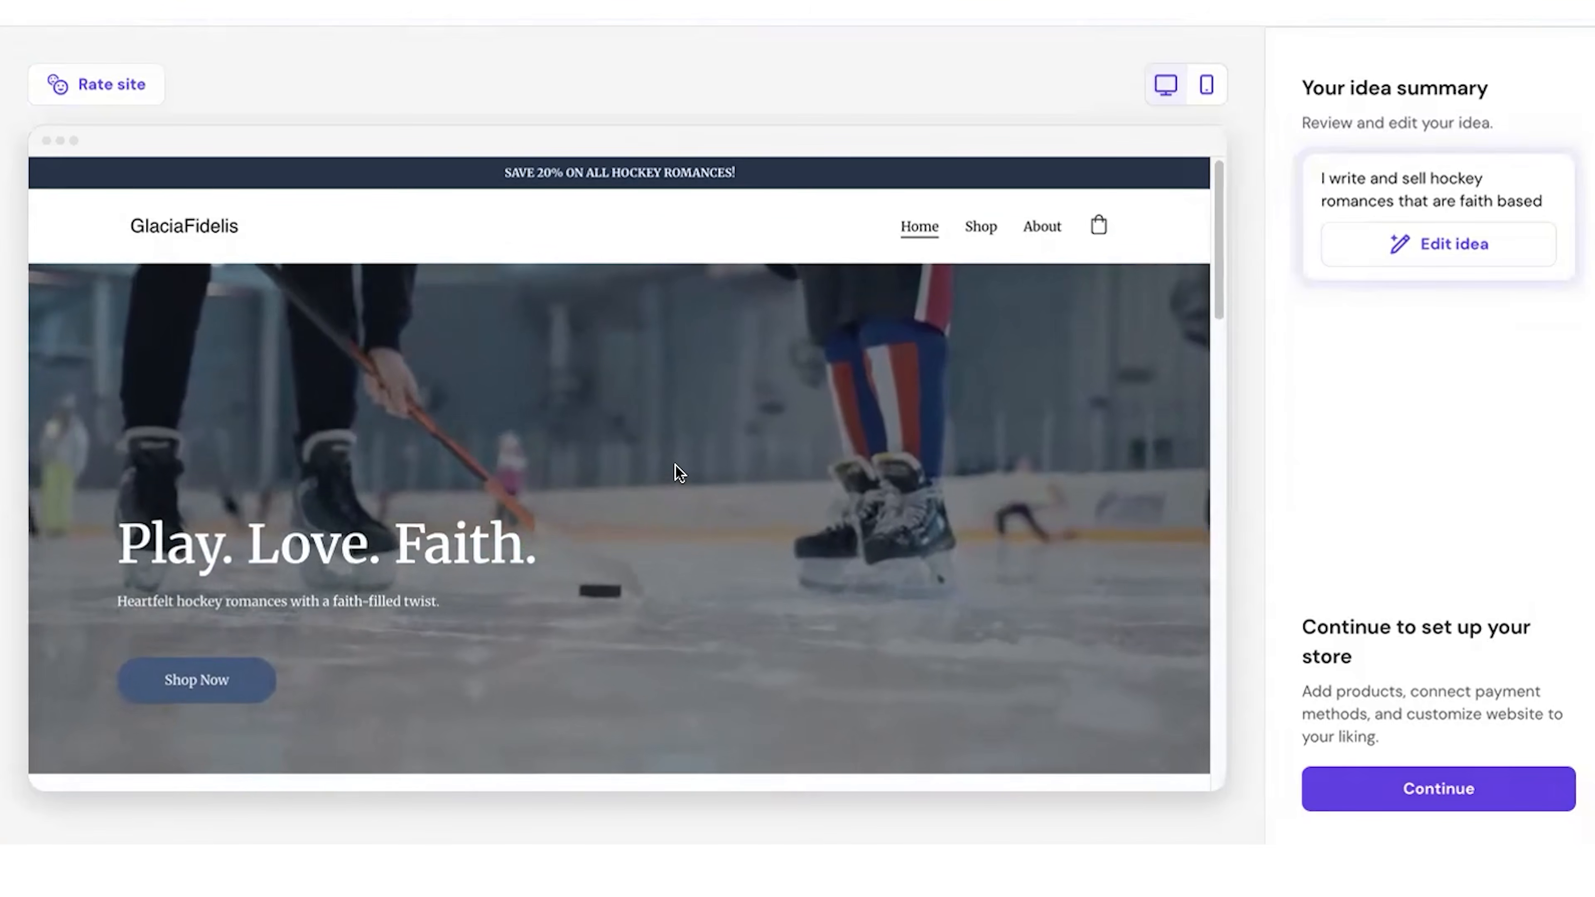
scroll(676, 467, "down", 3)
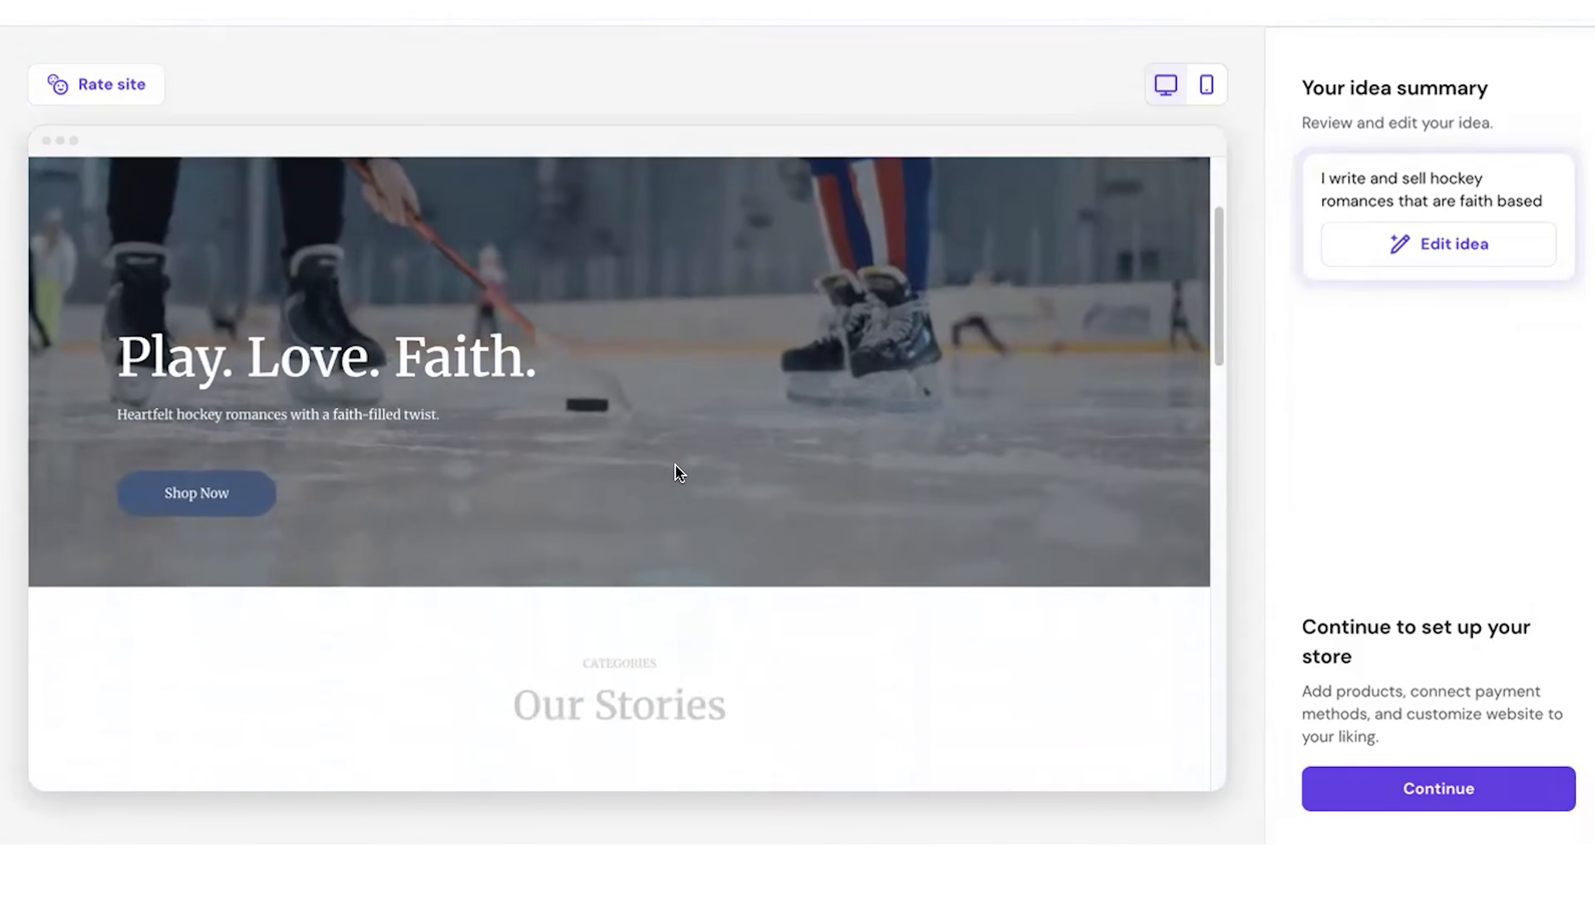
scroll(471, 364, "up", 3)
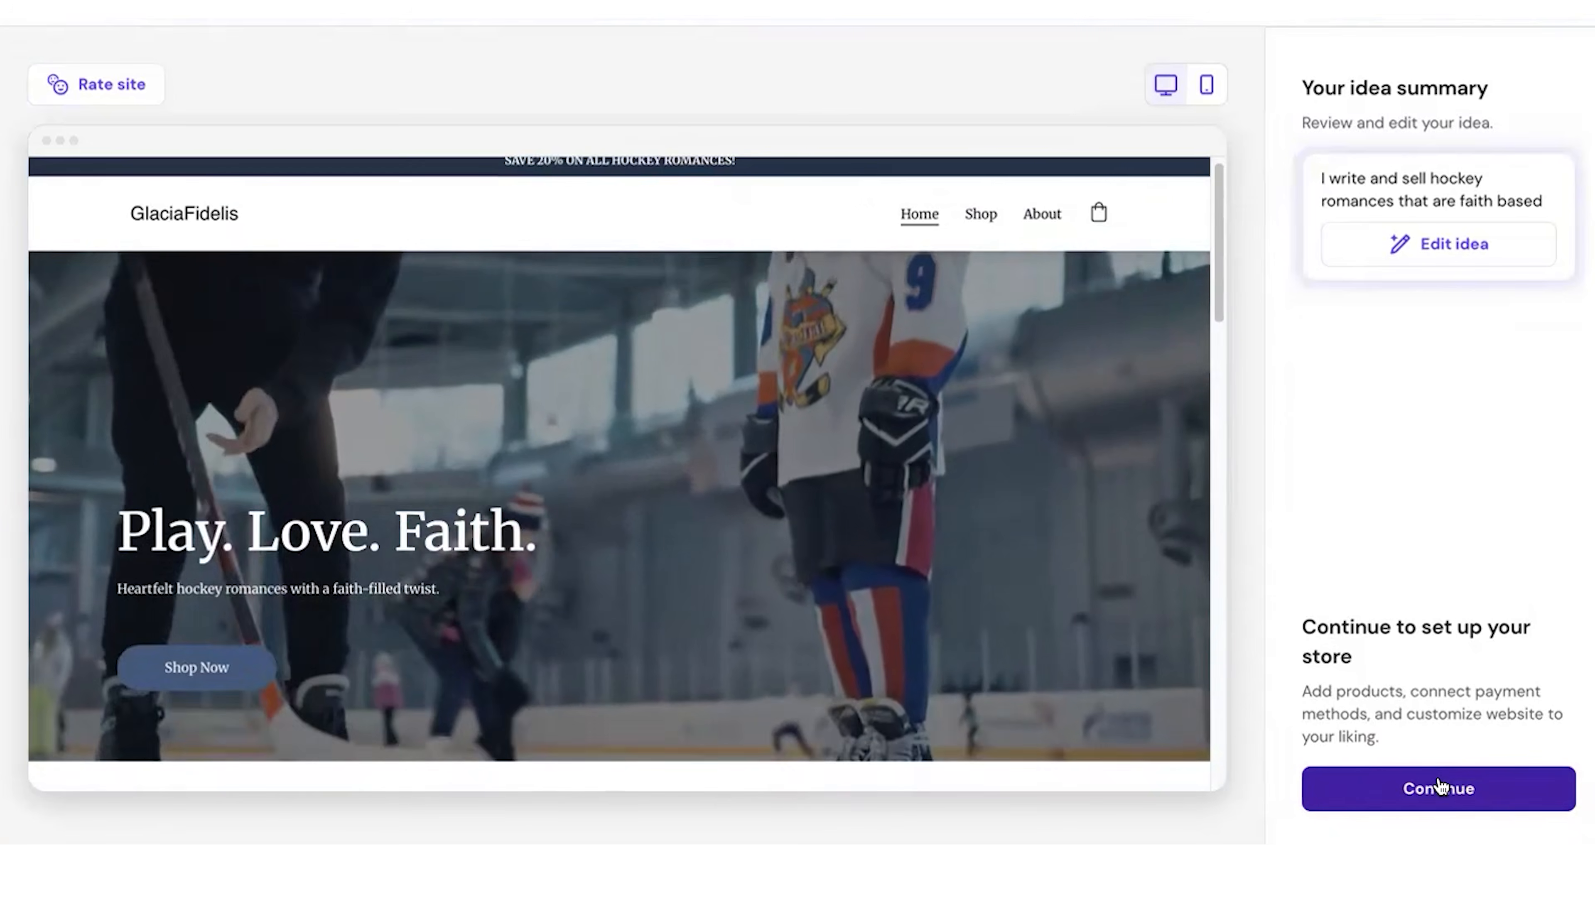
left_click(1435, 793)
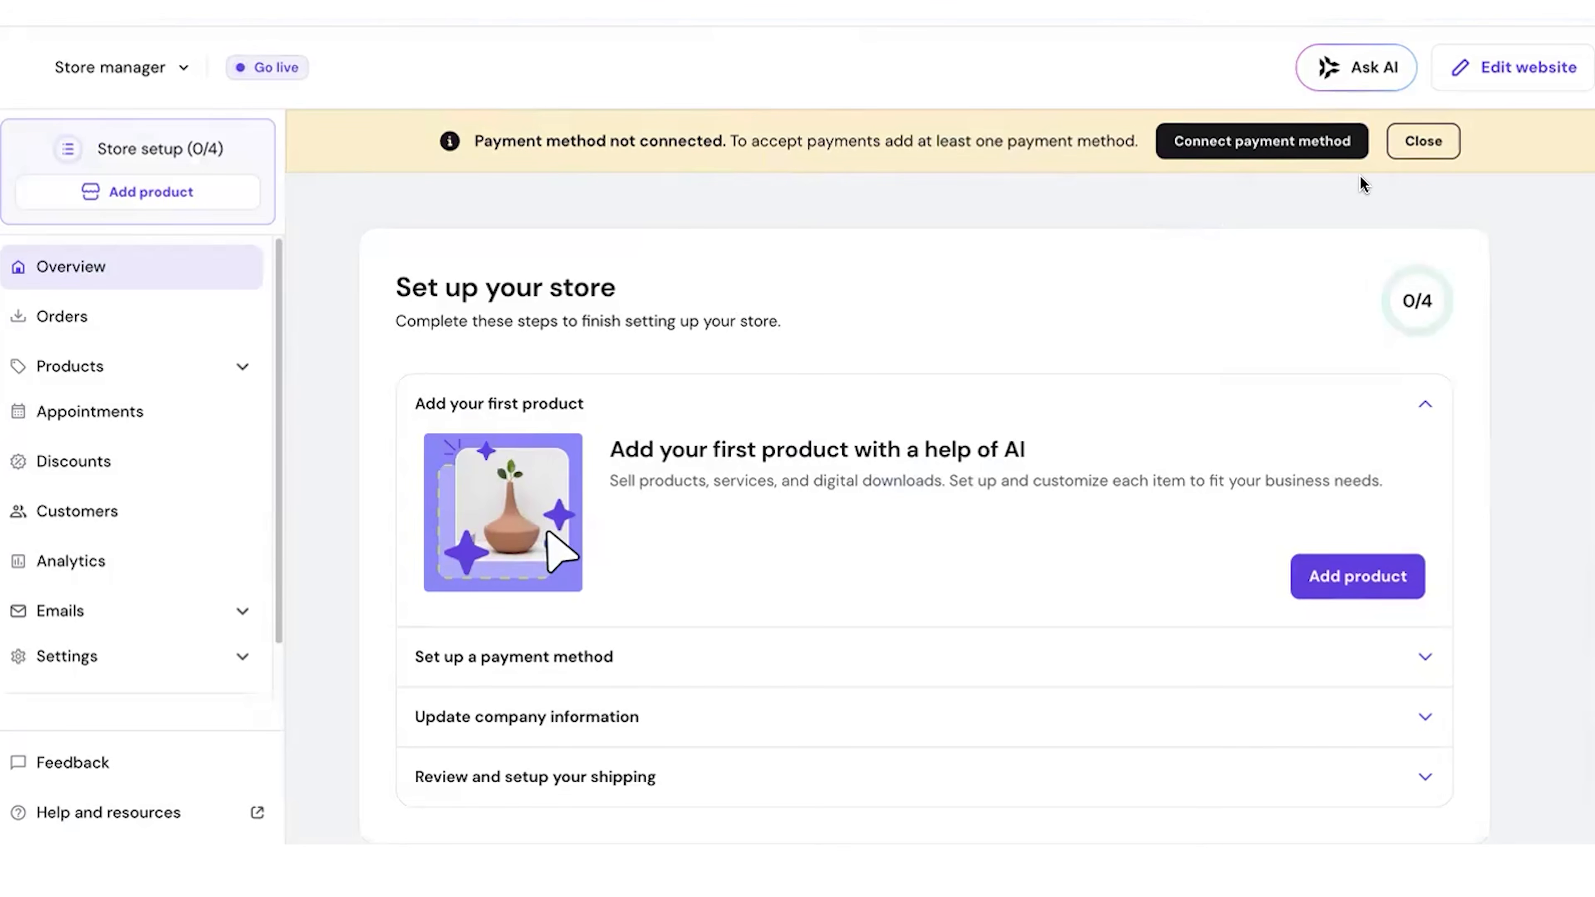
Step: Add a digital product using the Hockey In The Heart cover image and AI-generated product details
left_click(1422, 141)
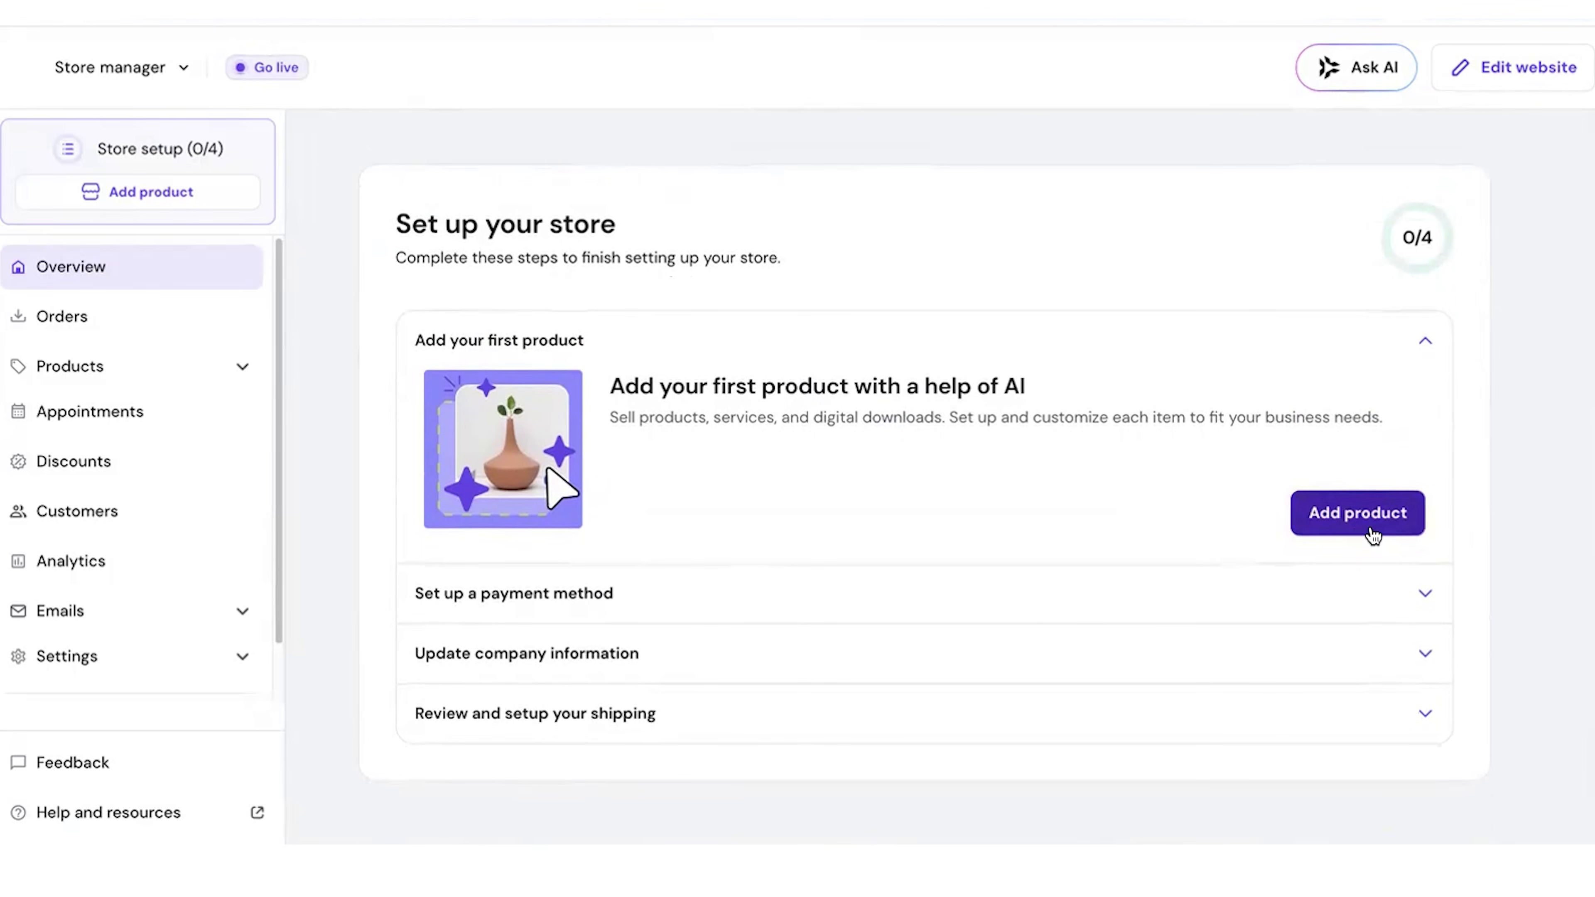
left_click(1362, 514)
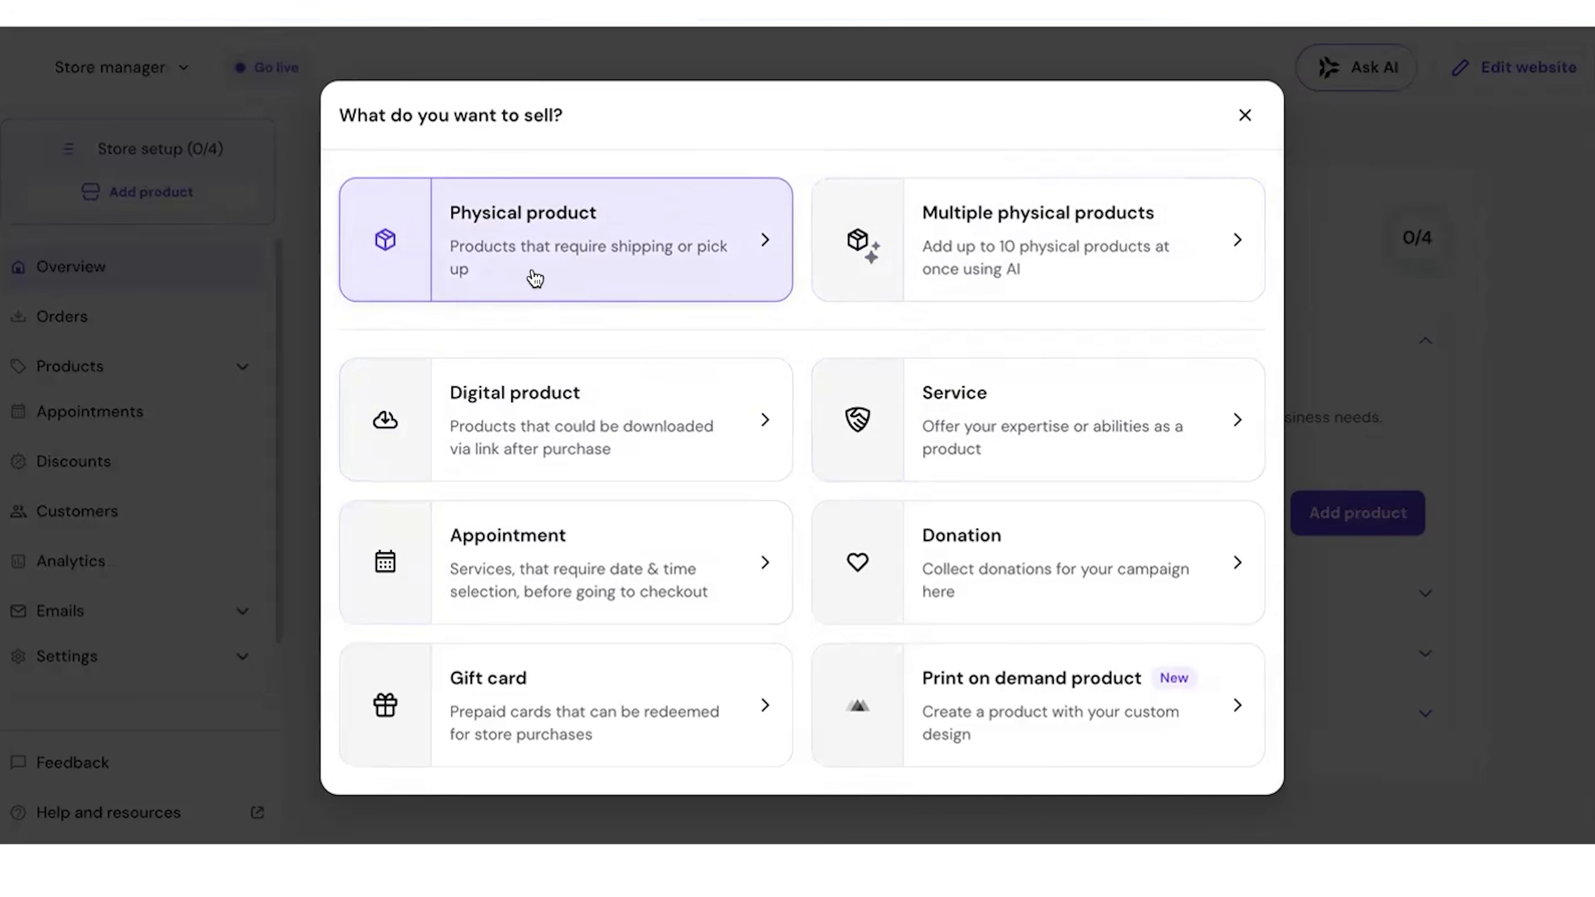
left_click(551, 419)
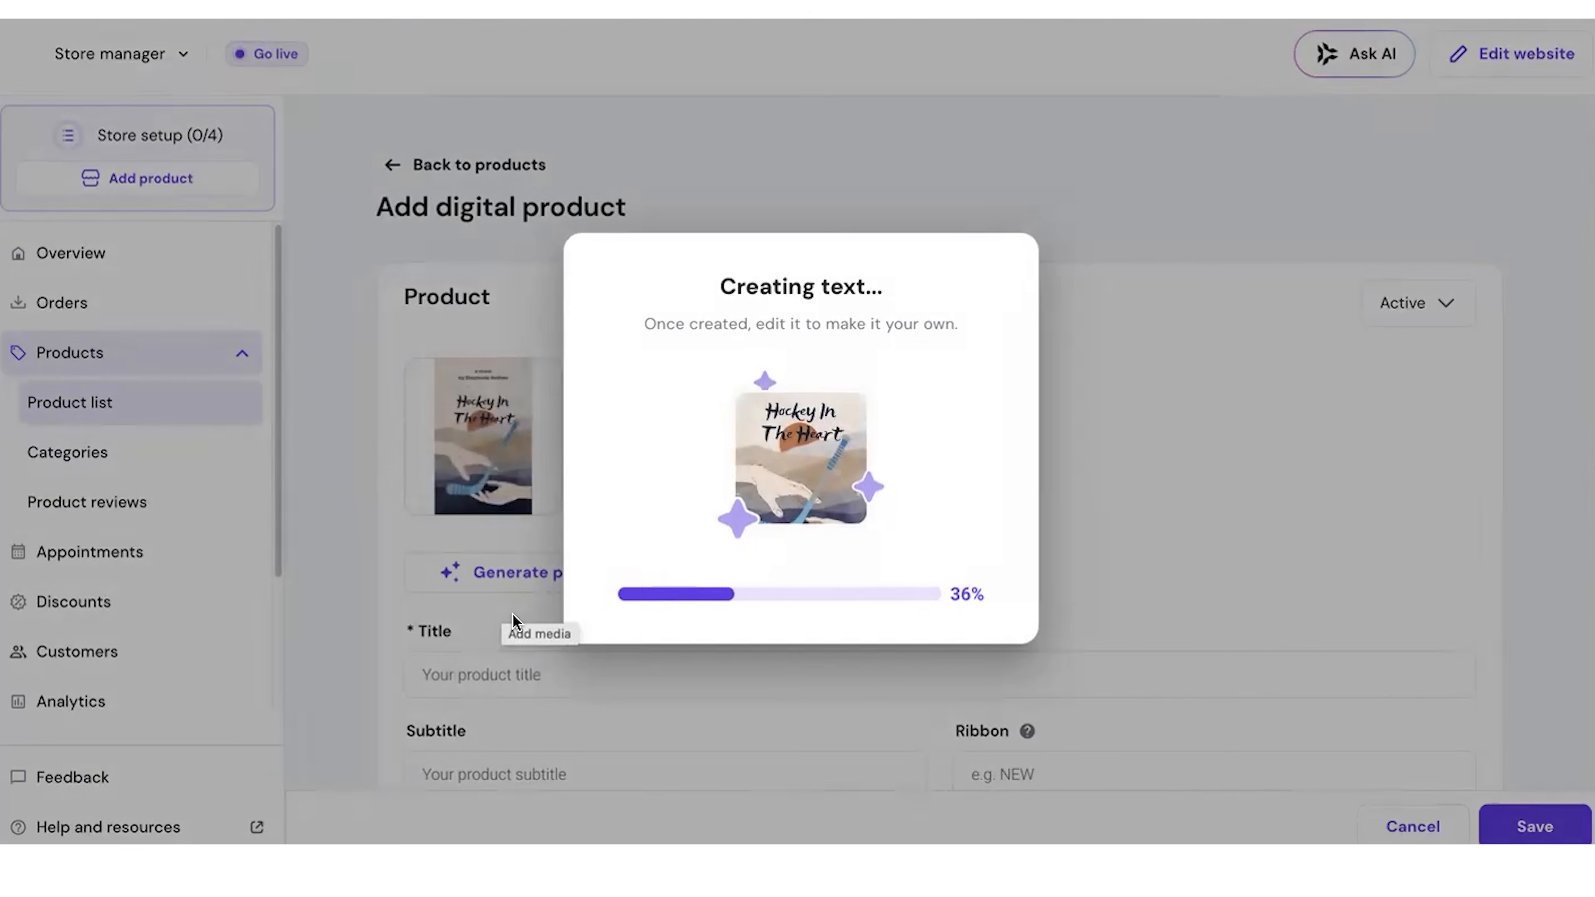
scroll(512, 622, "down", 6)
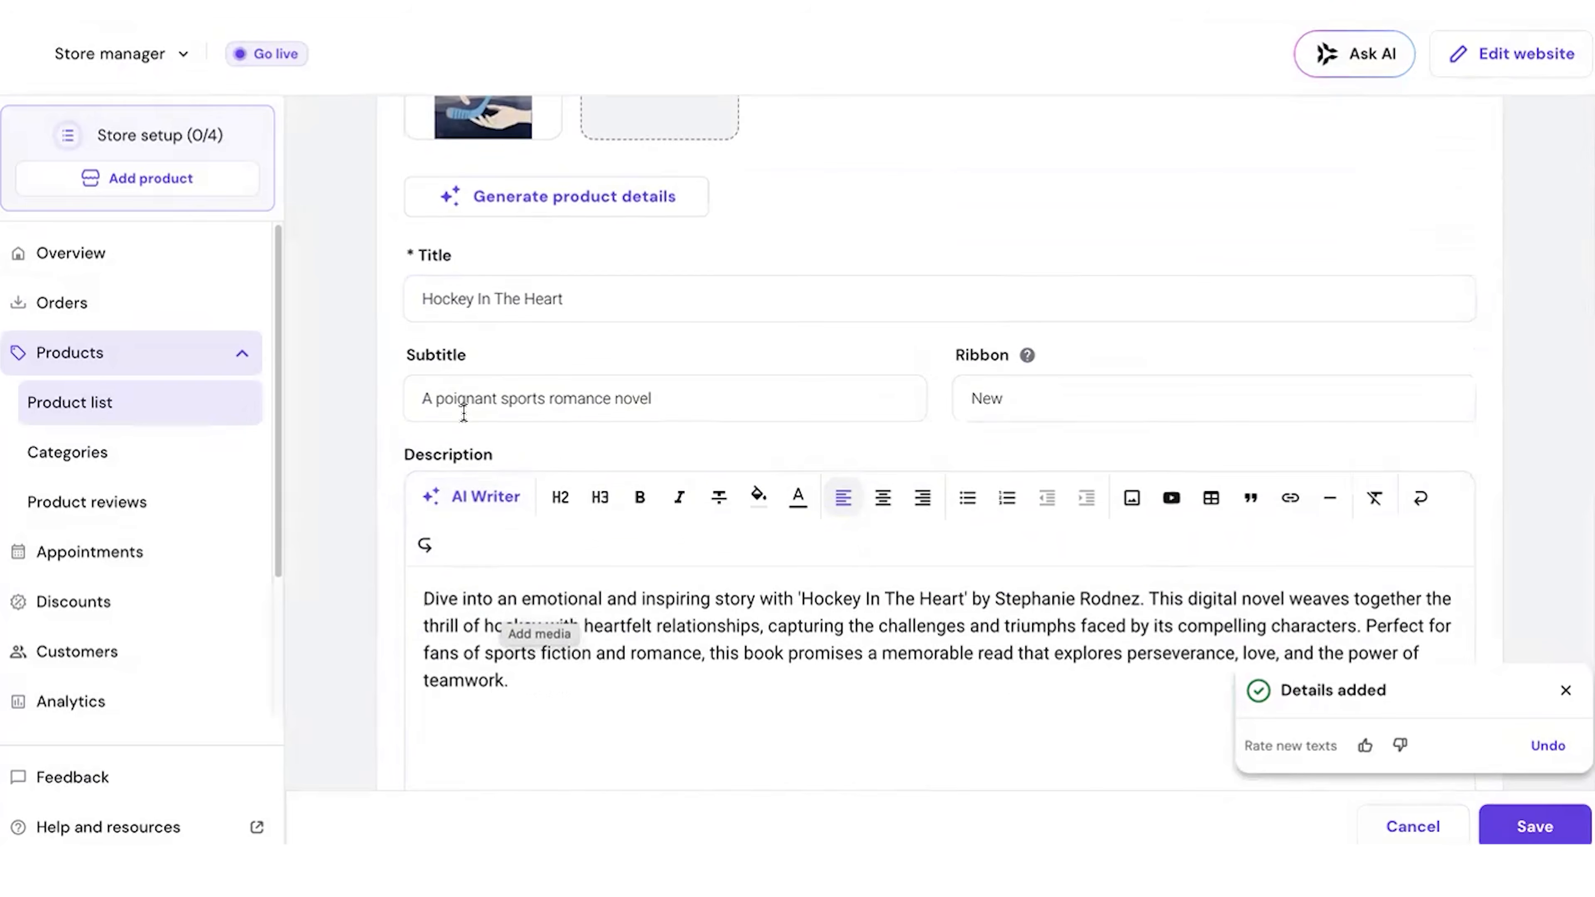
scroll(463, 413, "down", 1)
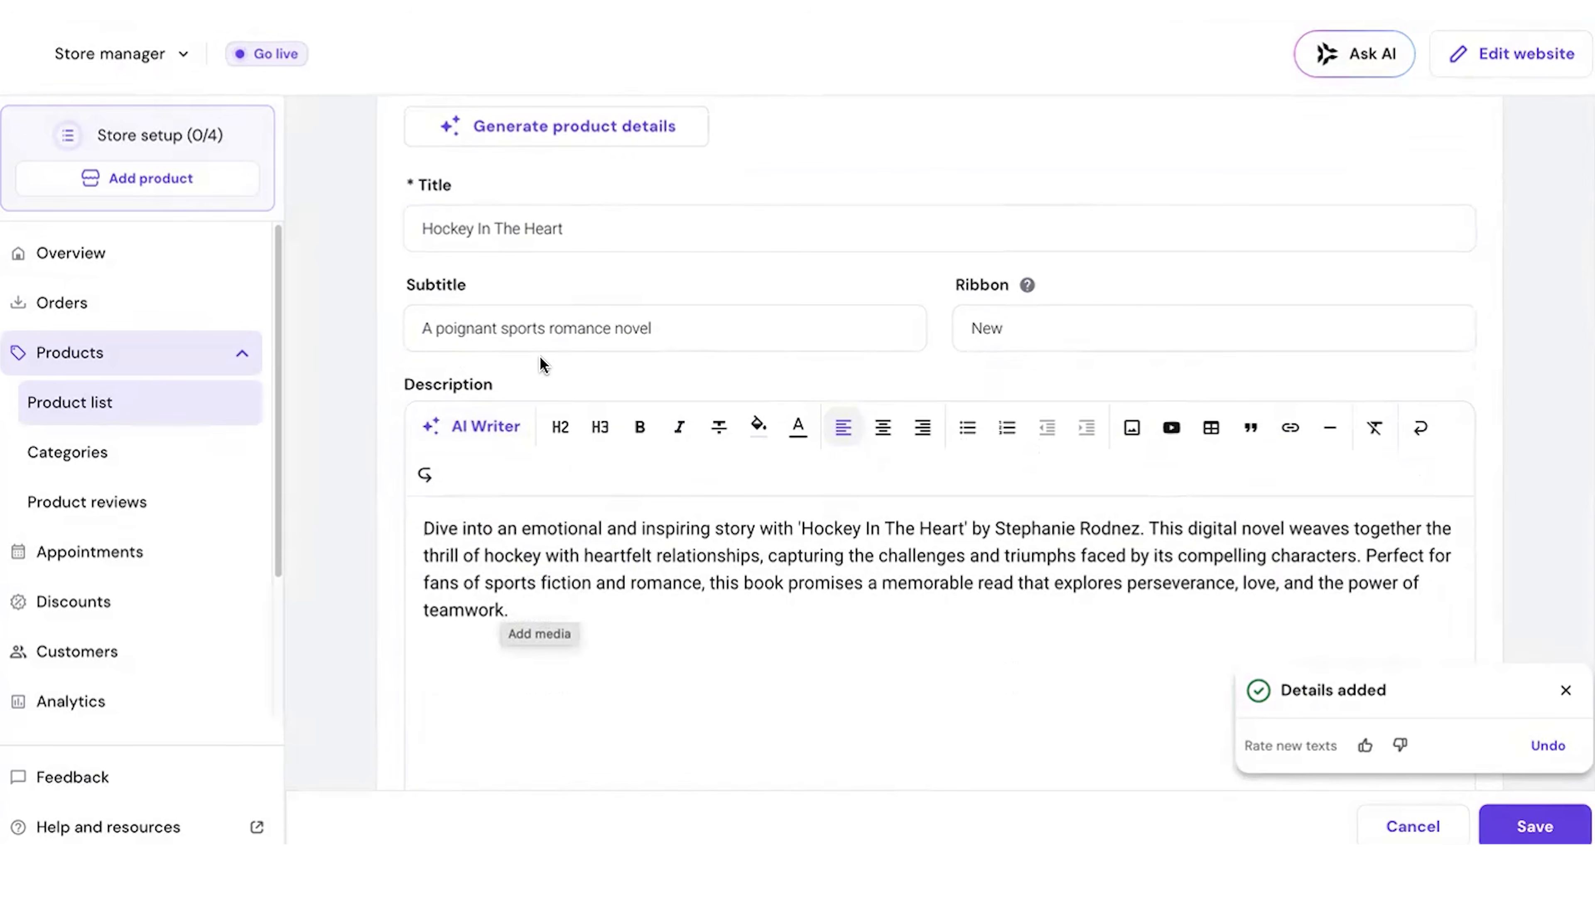
triple_click(531, 551)
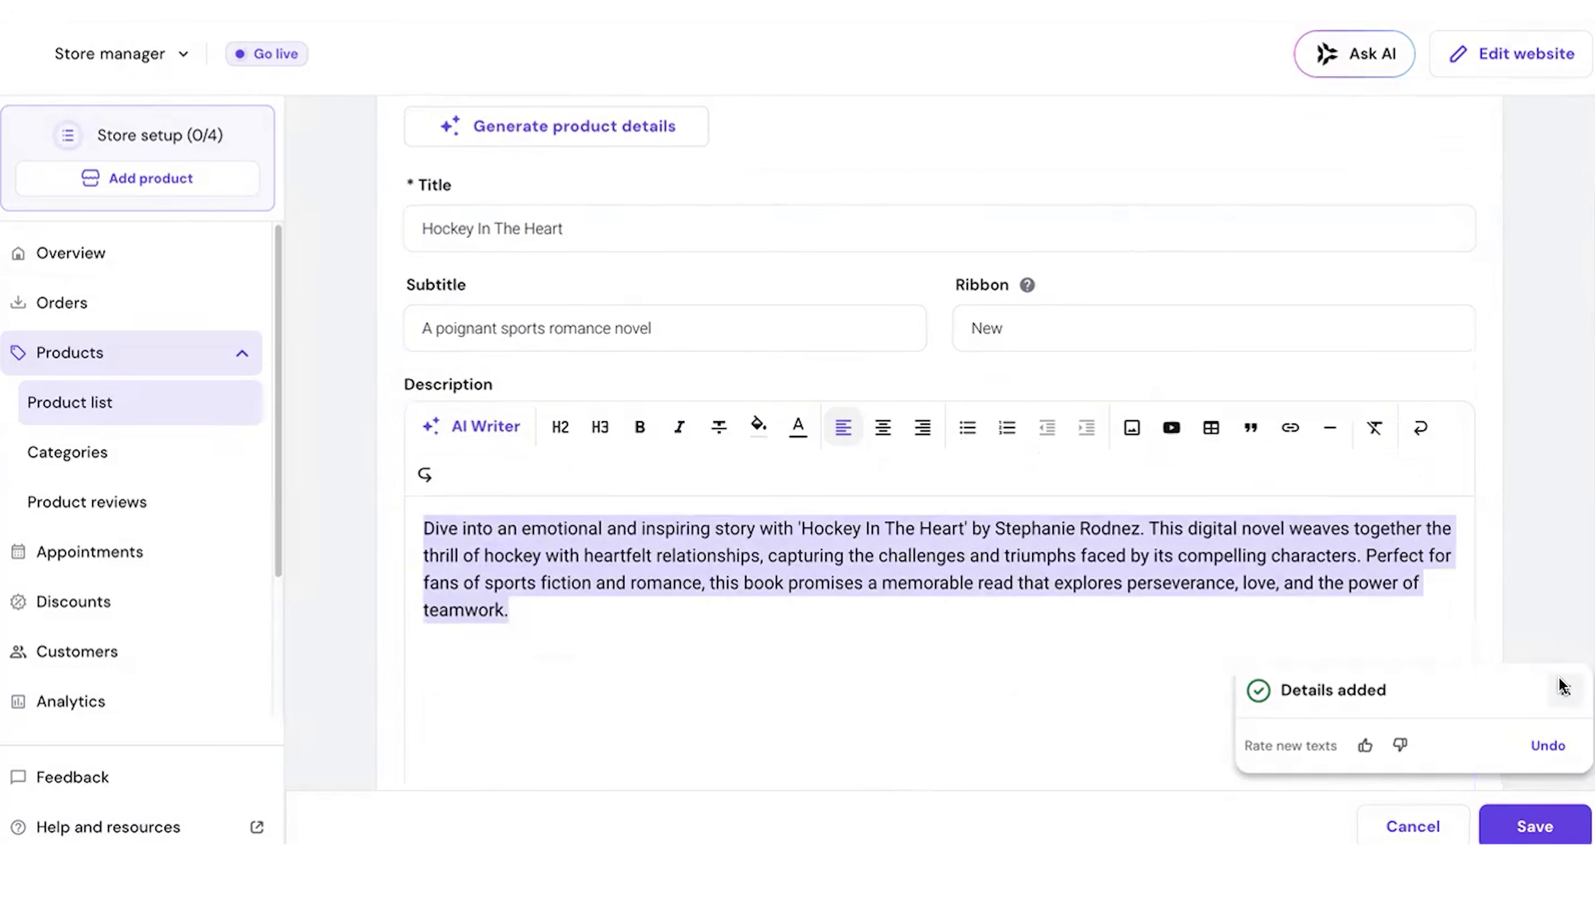
left_click(1565, 690)
Step: Set the digital product's price to $14.99
scroll(979, 705, "down", 10)
scroll(982, 710, "down", 4)
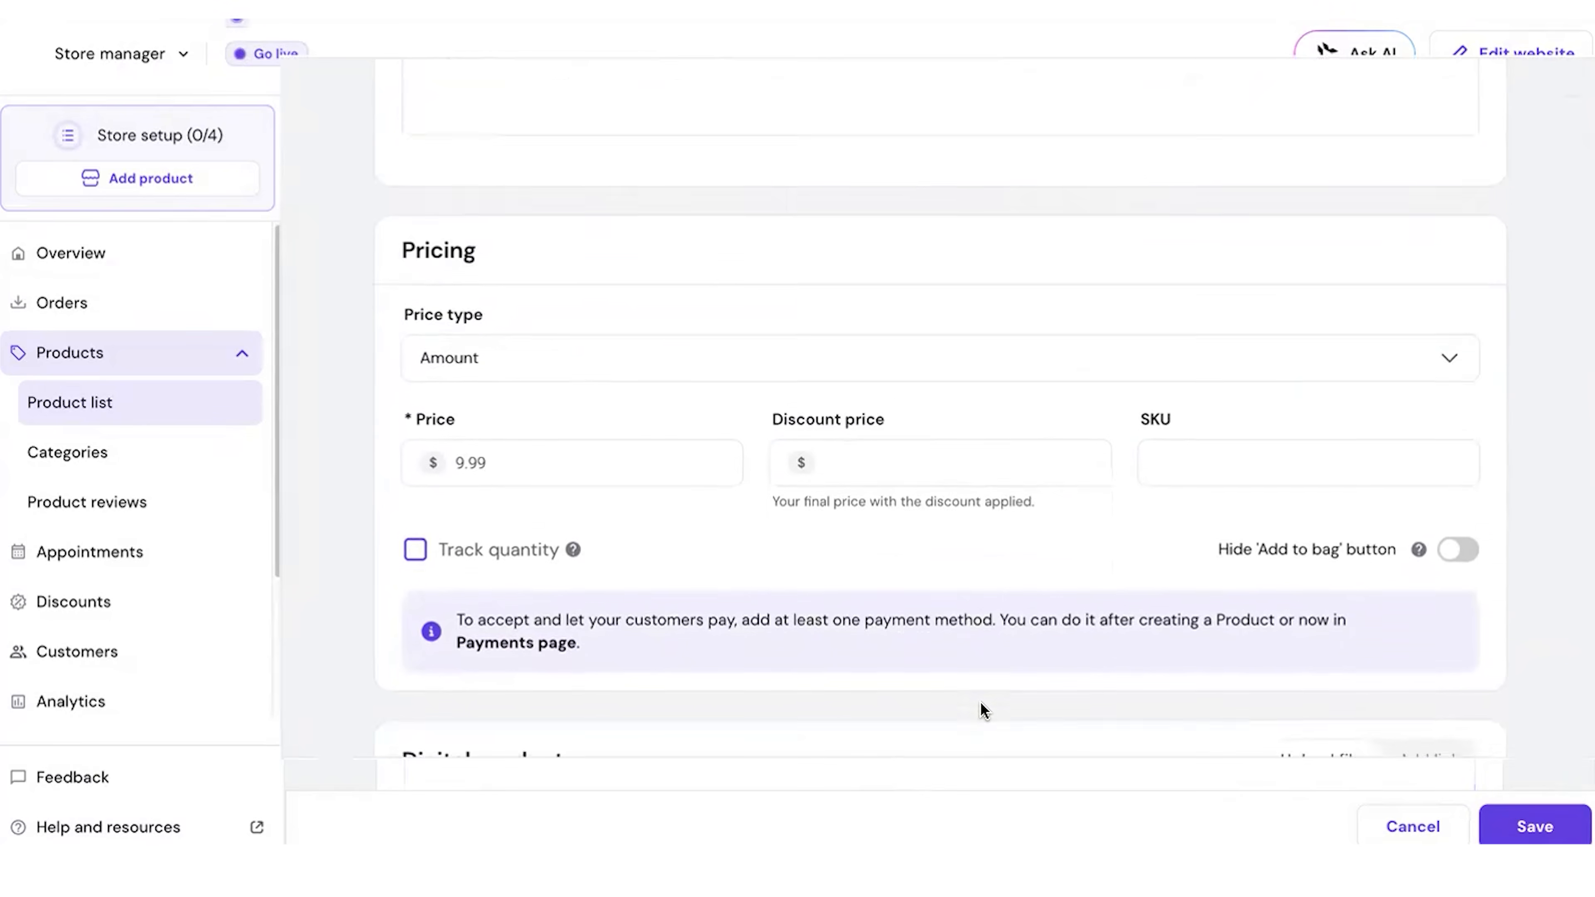
left_click(488, 391)
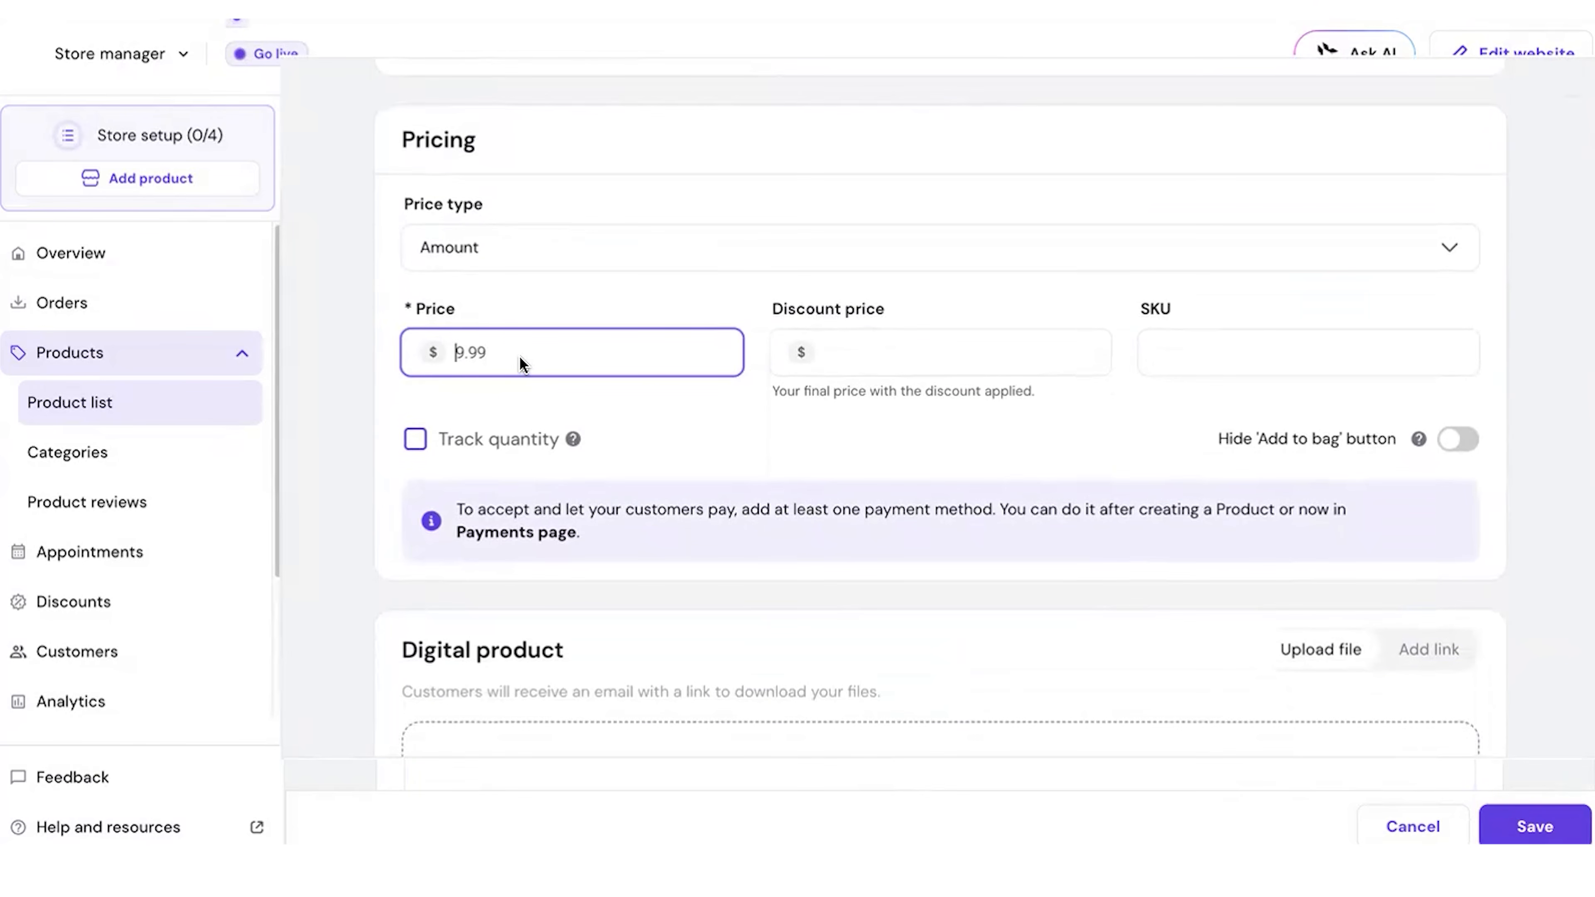
key("BackSpace")
type("14")
Step: Upload Hocket In The Heart Cover.pdf and Hocket In The Heart.png as download files, turn off related products and save the product
scroll(983, 395, "down", 8)
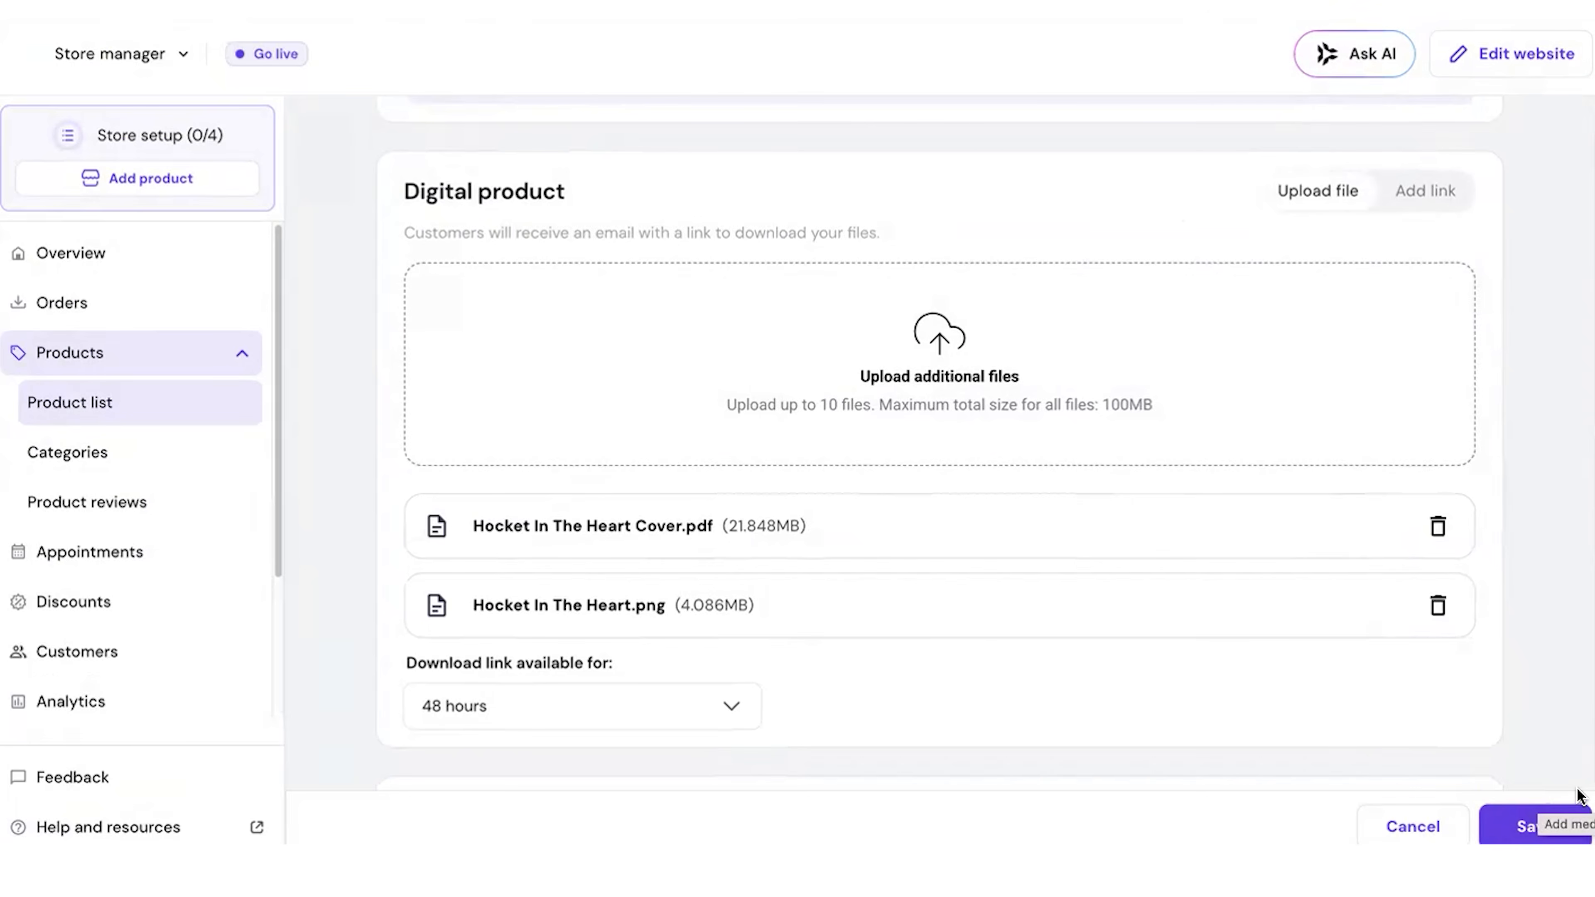
scroll(844, 448, "down", 15)
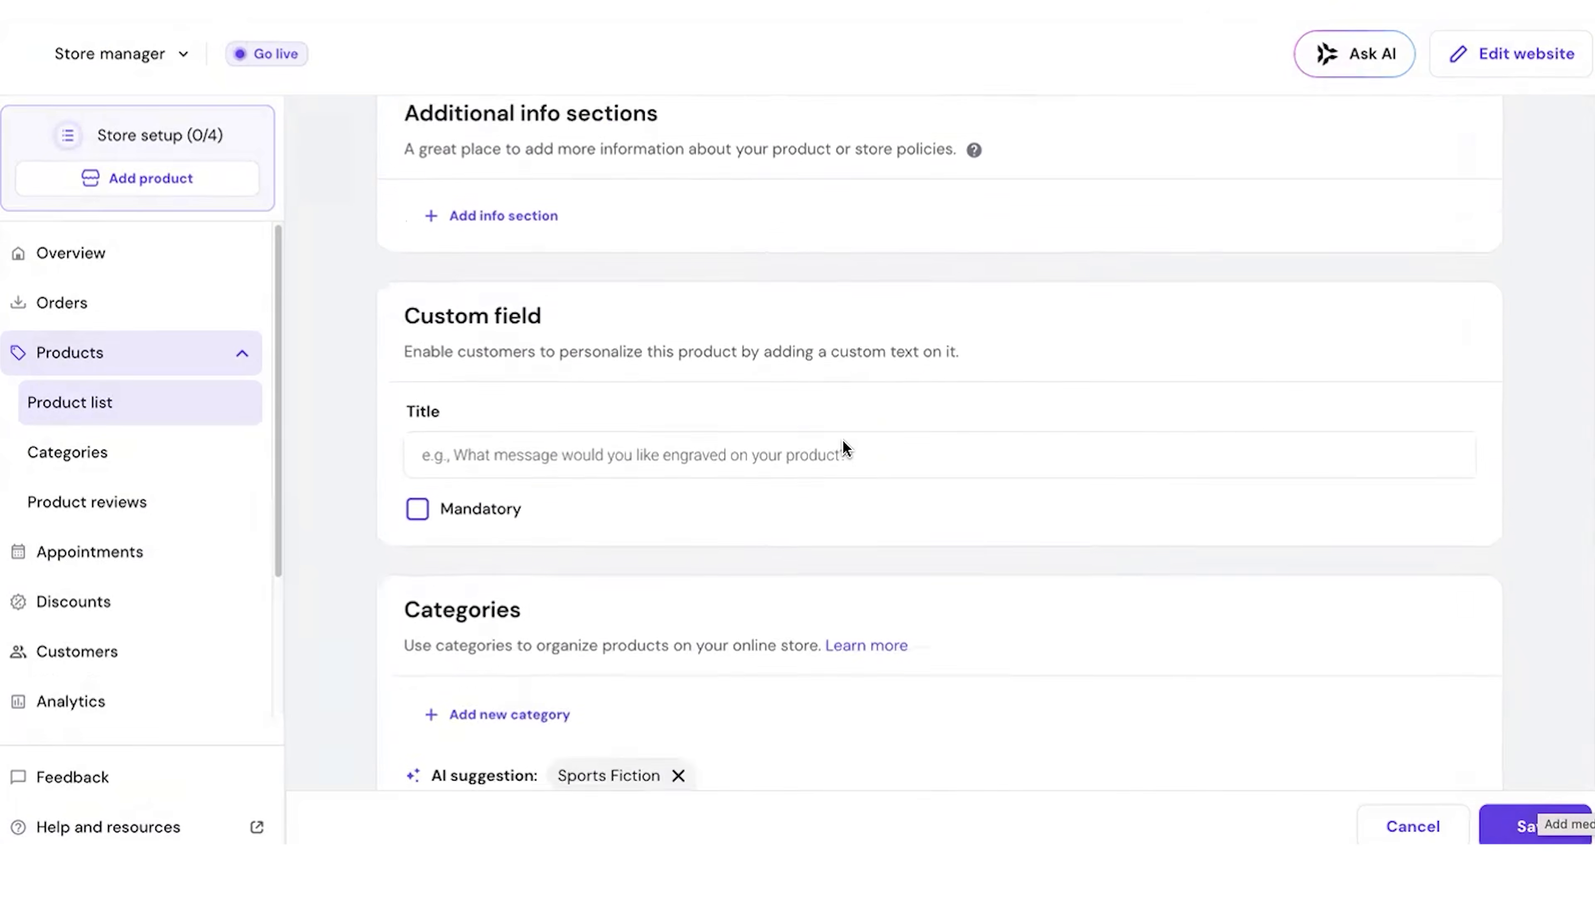
scroll(844, 449, "down", 2)
left_click(416, 542)
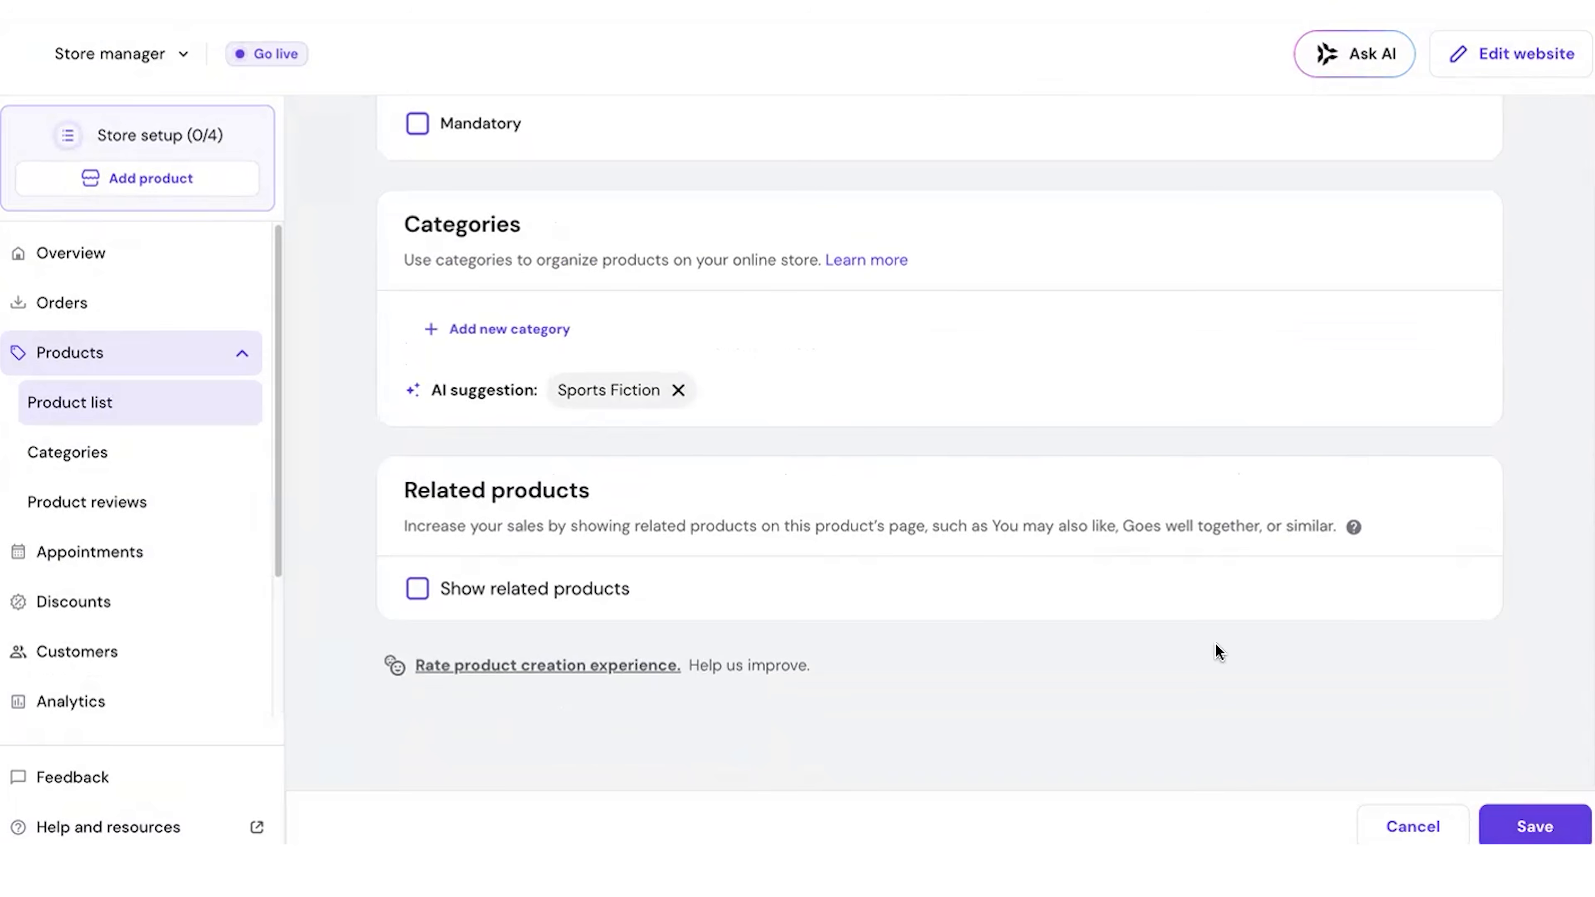
left_click(1526, 817)
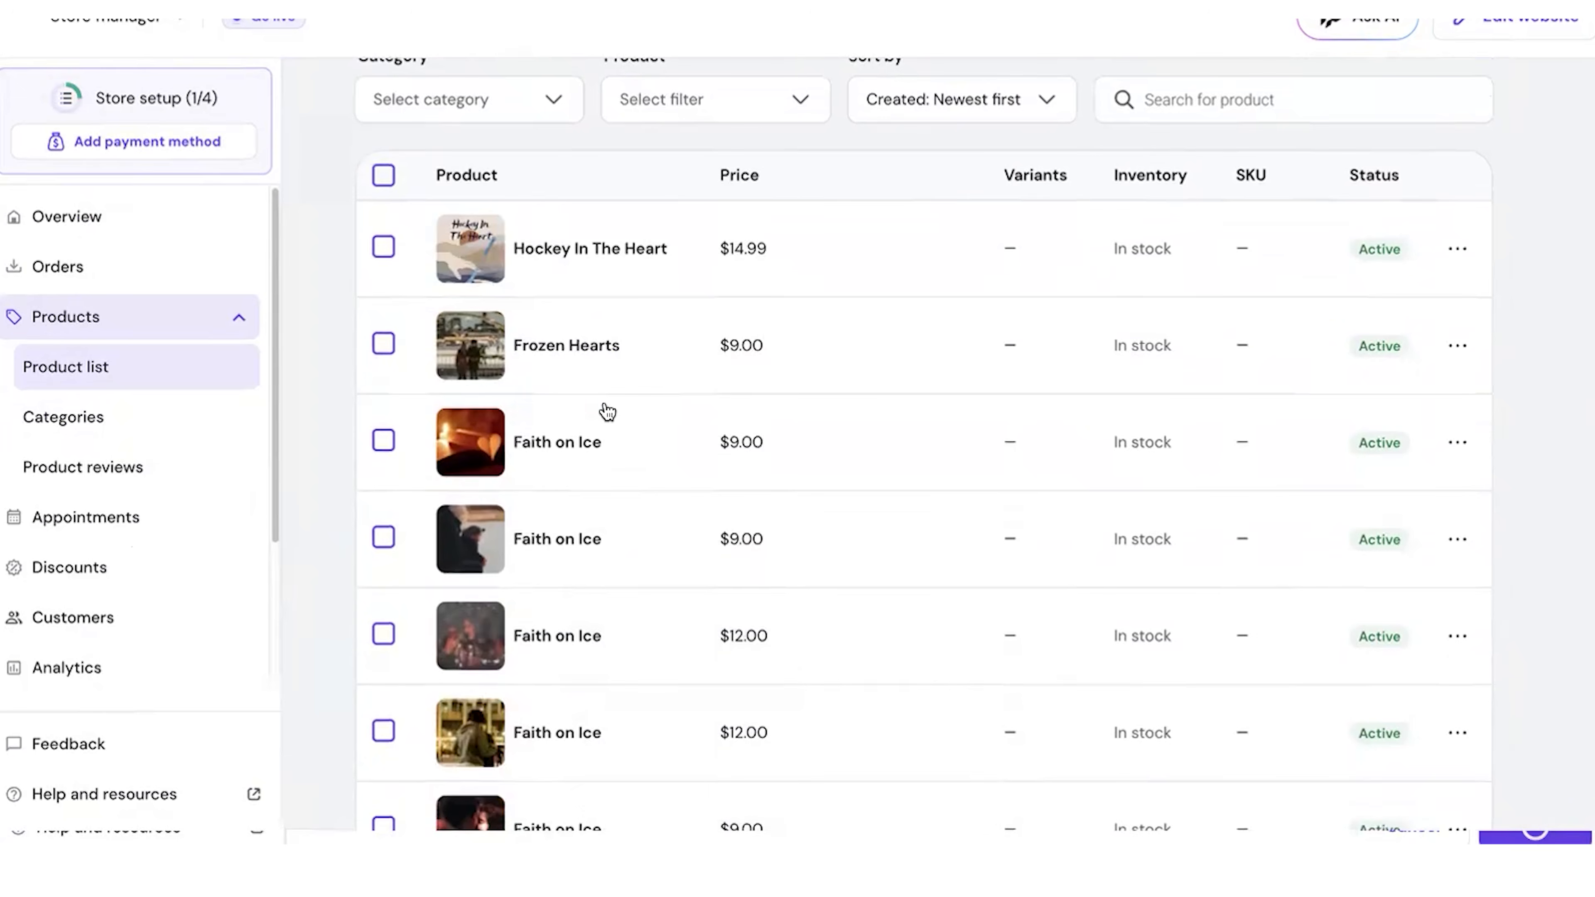
Step: Delete every product except Hockey In The Heart from the store's product list
scroll(607, 412, "up", 3)
scroll(530, 386, "down", 4)
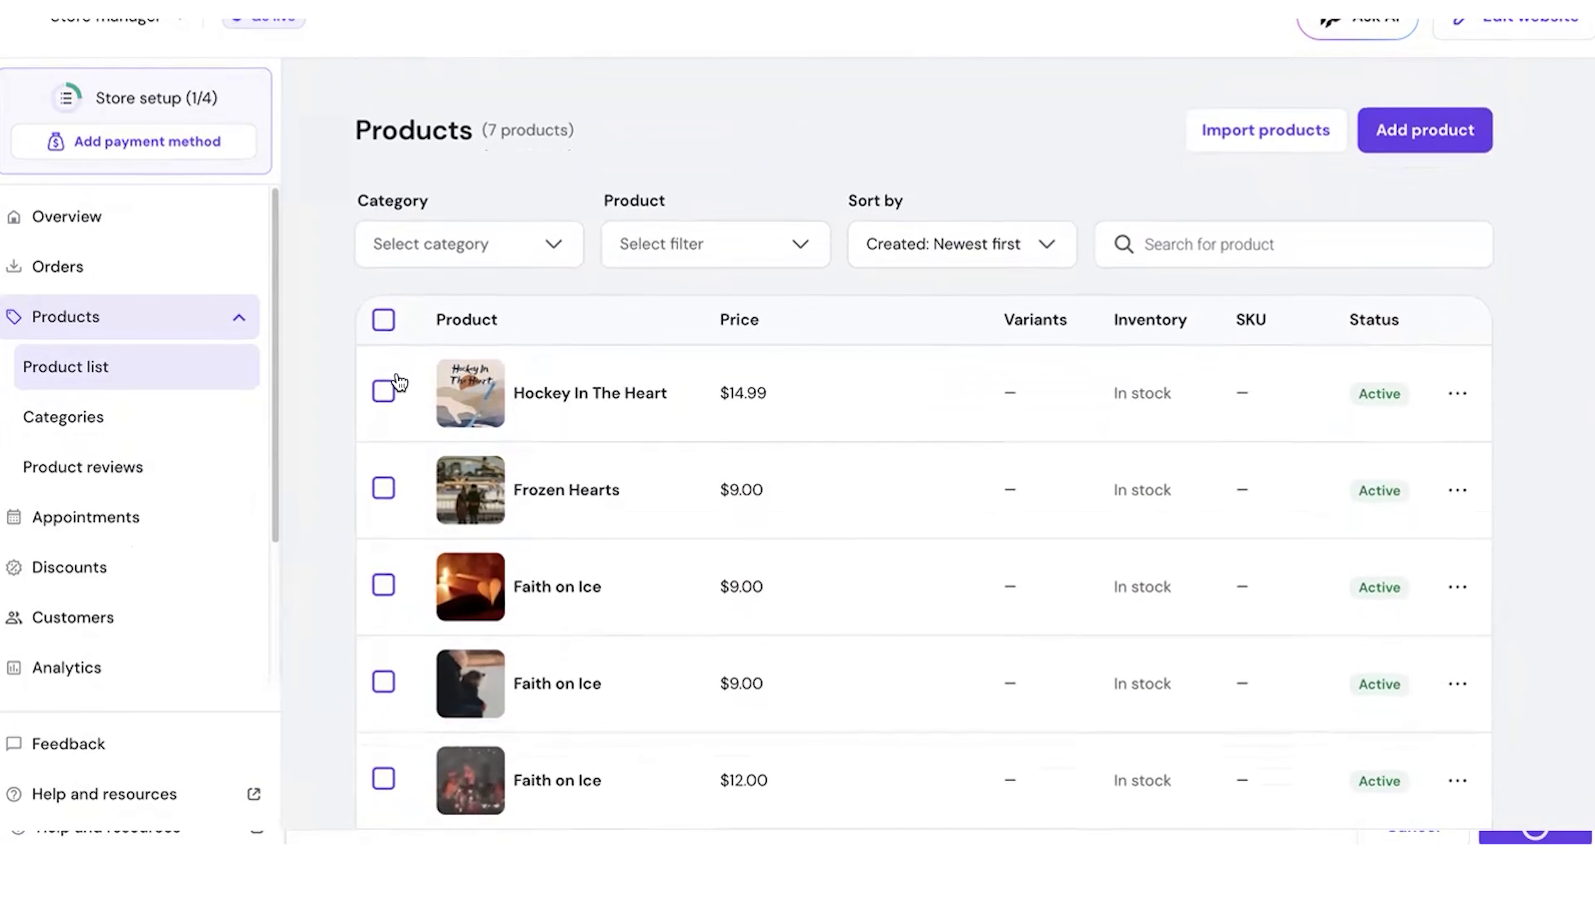
left_click(383, 320)
left_click(383, 392)
scroll(407, 559, "down", 2)
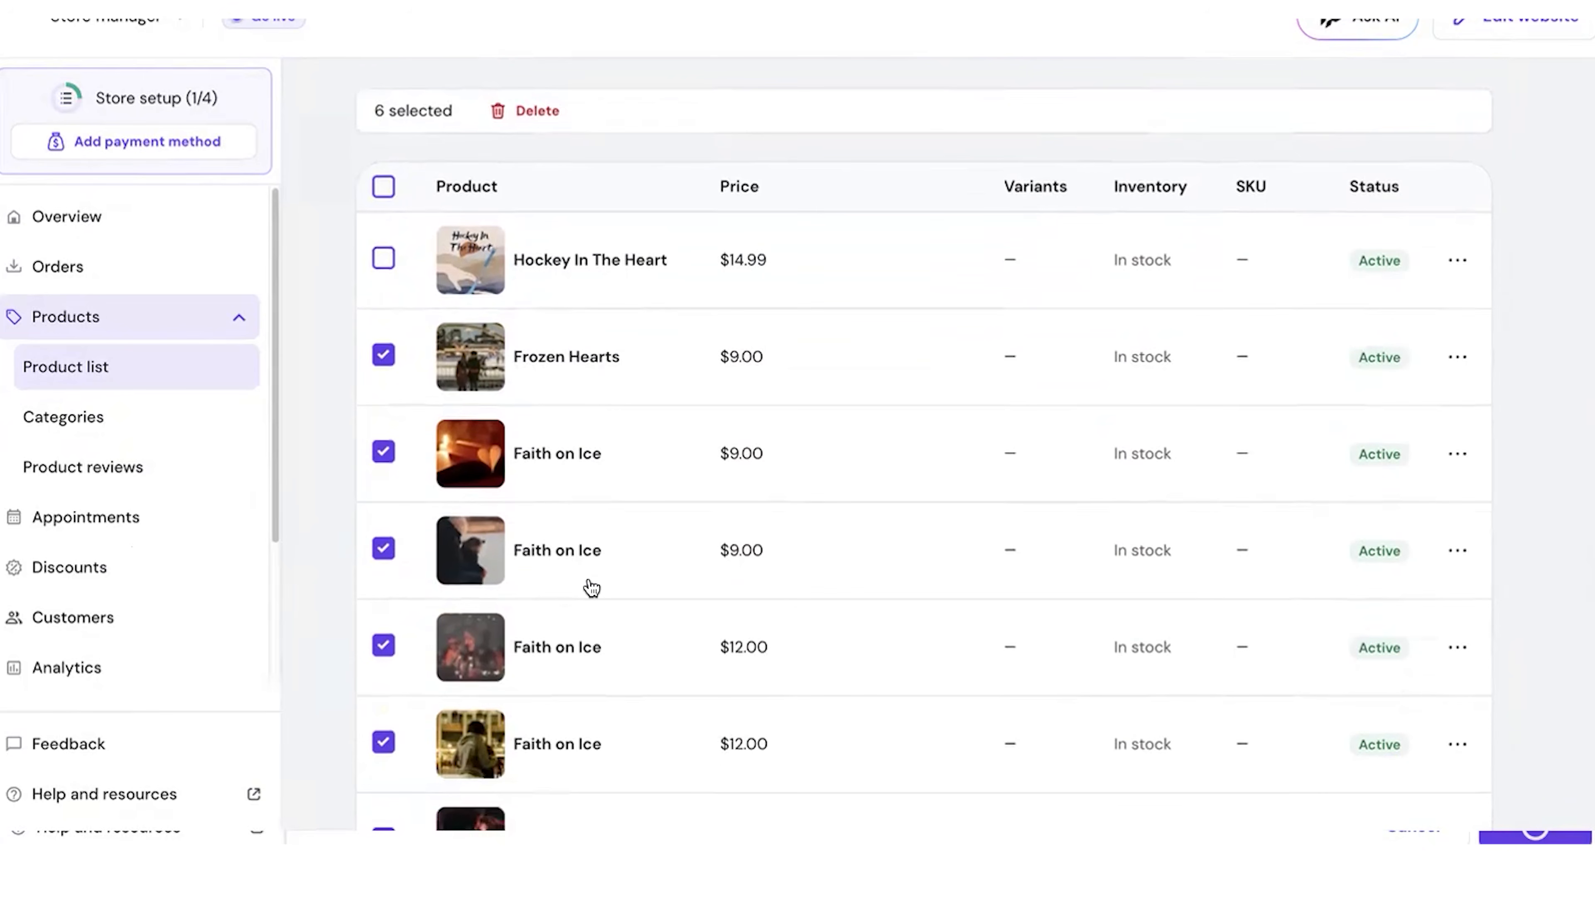
scroll(591, 588, "down", 4)
scroll(591, 636, "up", 10)
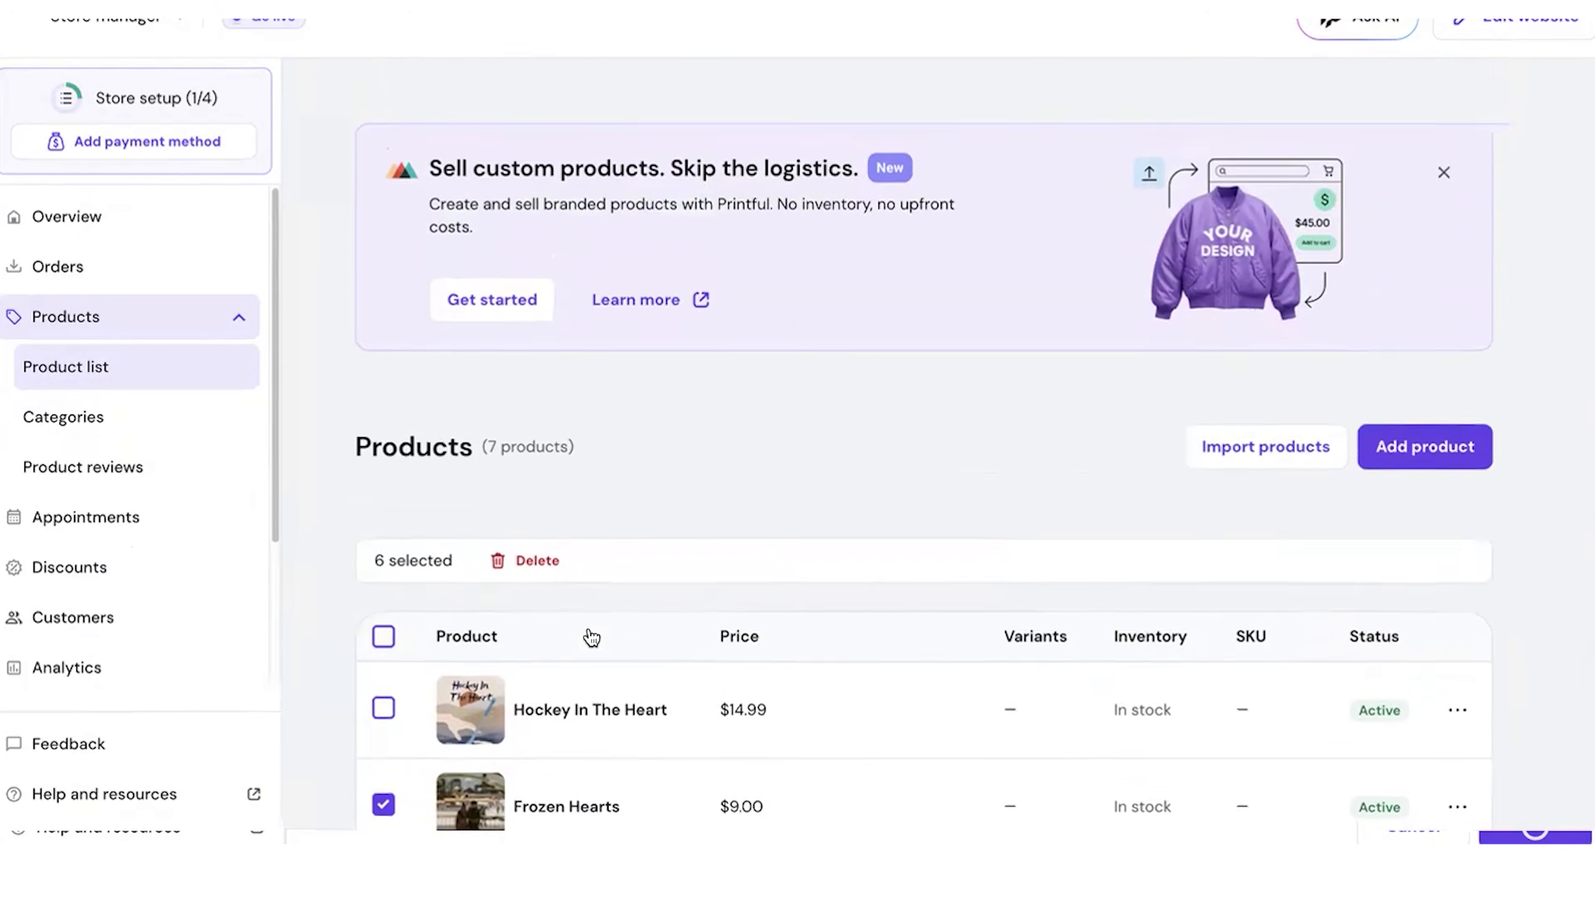
left_click(534, 561)
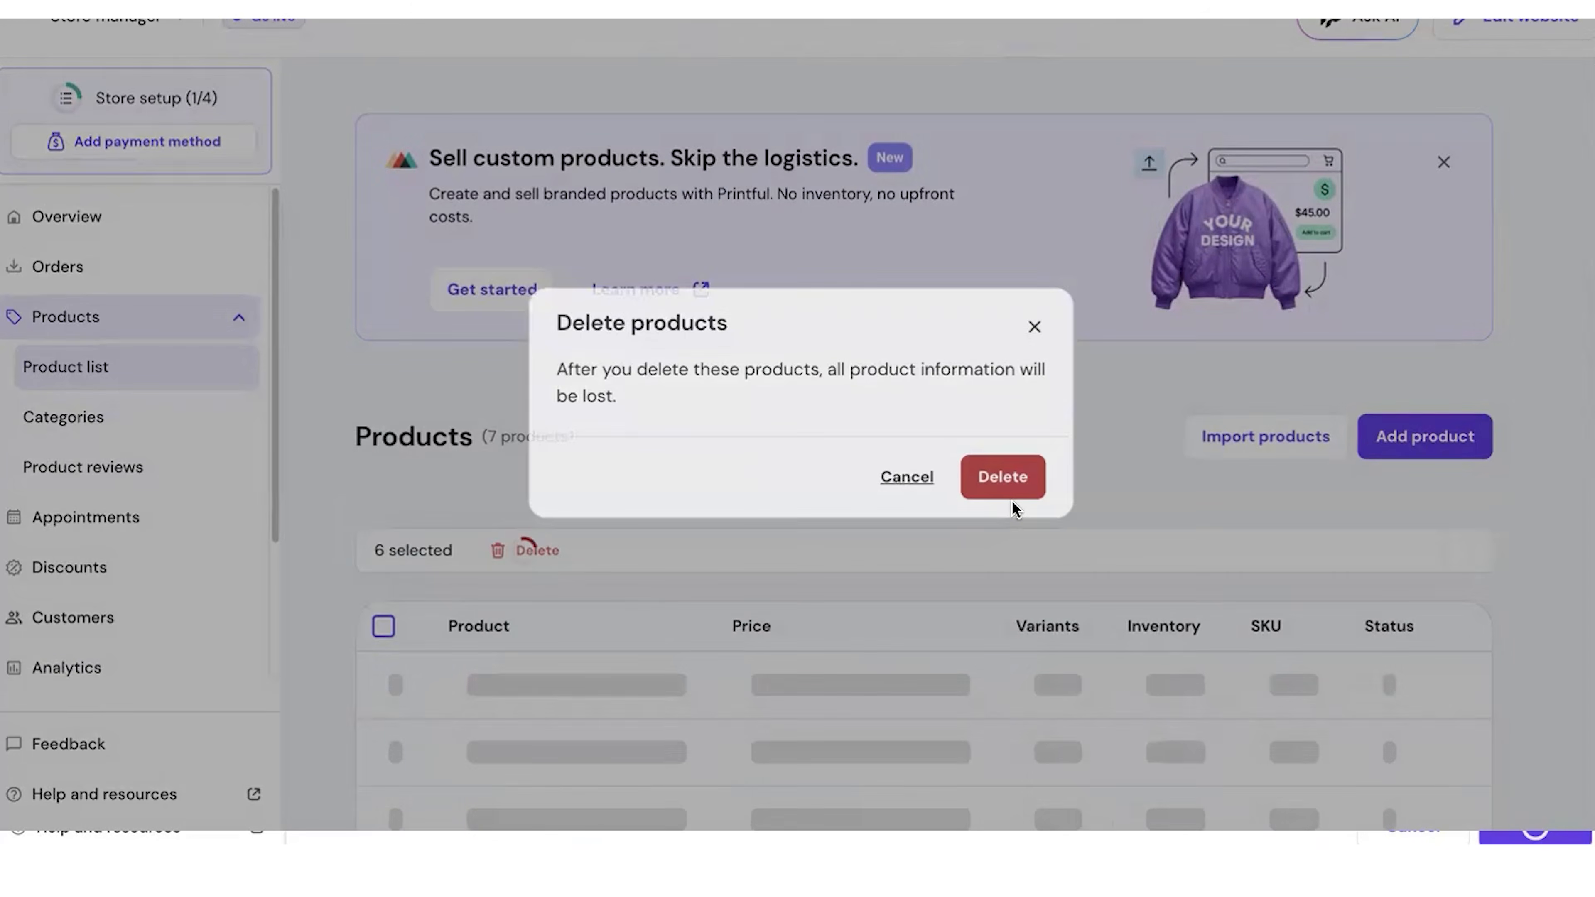
left_click(1012, 501)
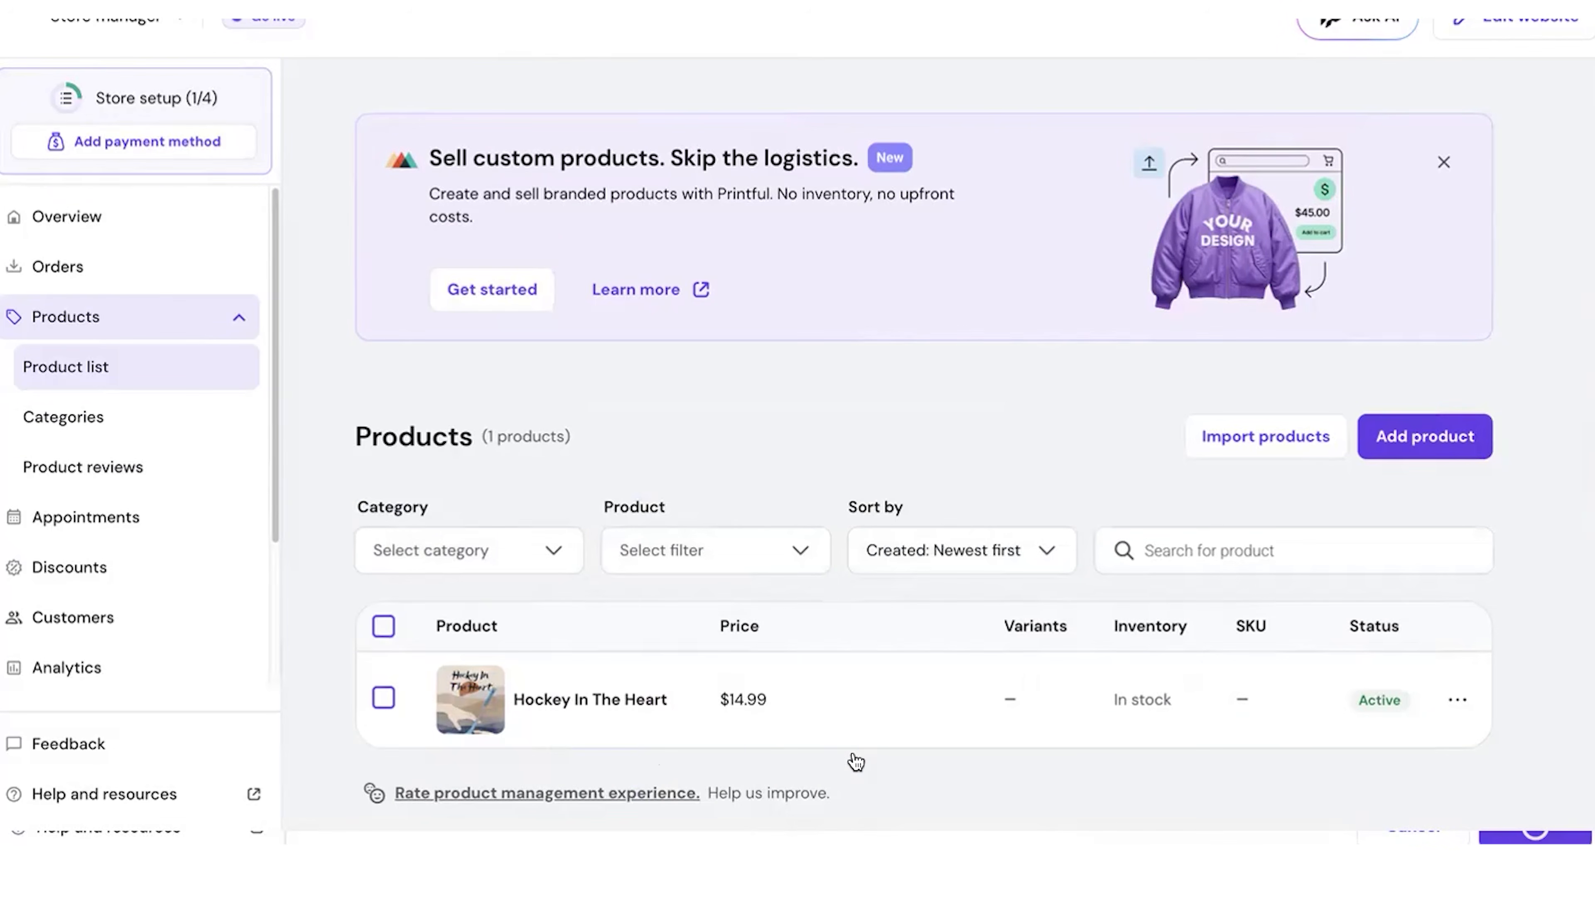
Step: Open the website for editing, dismiss the payment notice and look over the home page with its product section
scroll(824, 759, "down", 5)
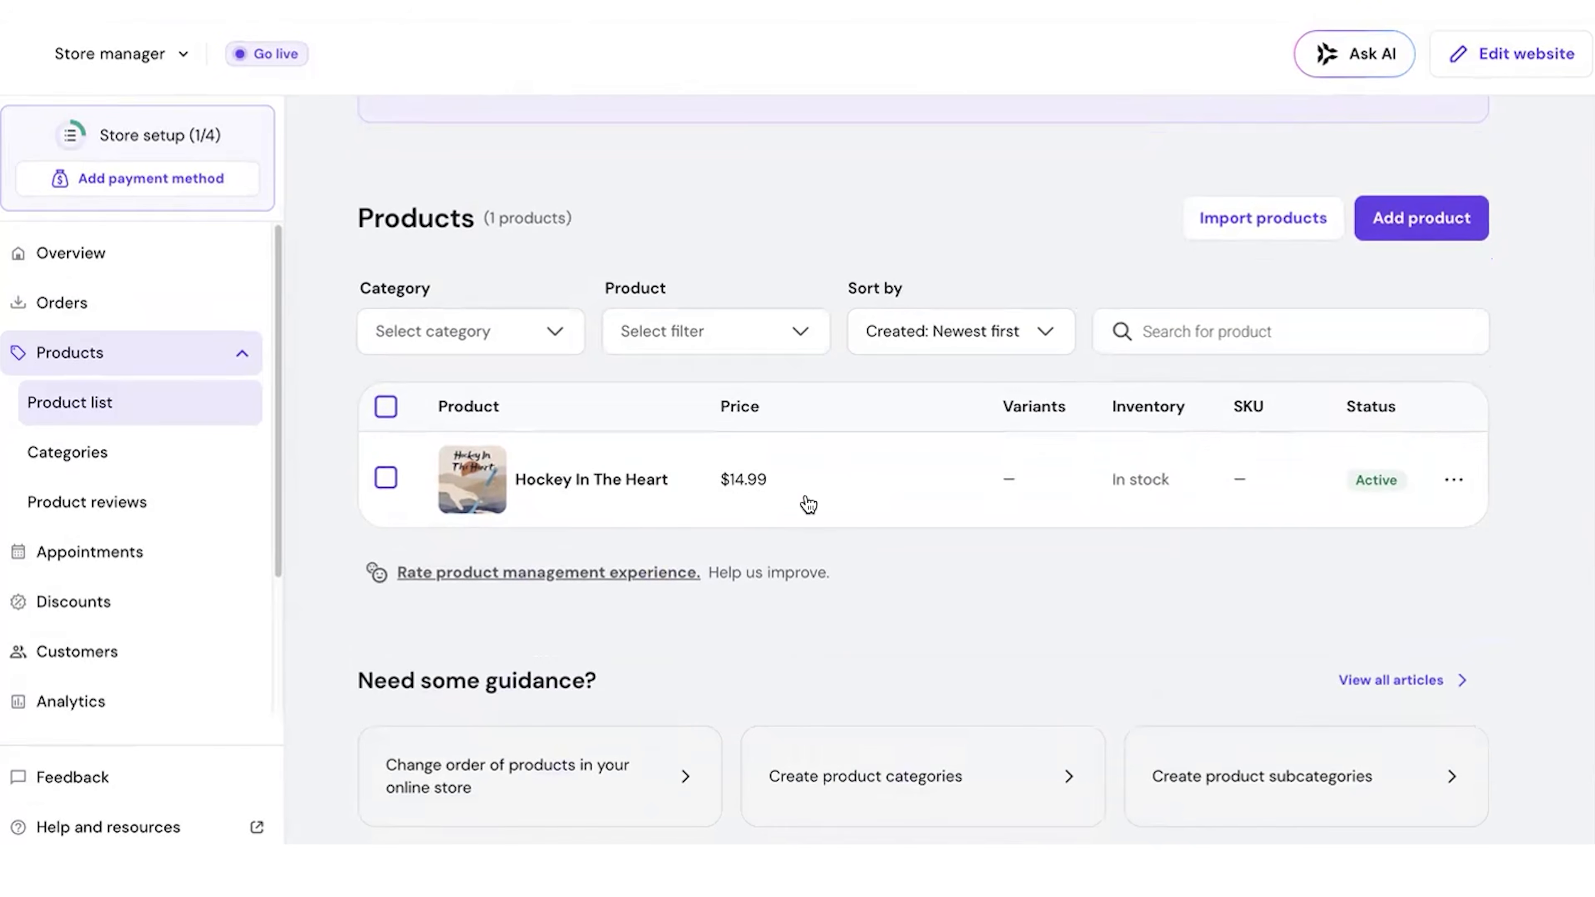
scroll(824, 619, "up", 1)
scroll(797, 561, "up", 4)
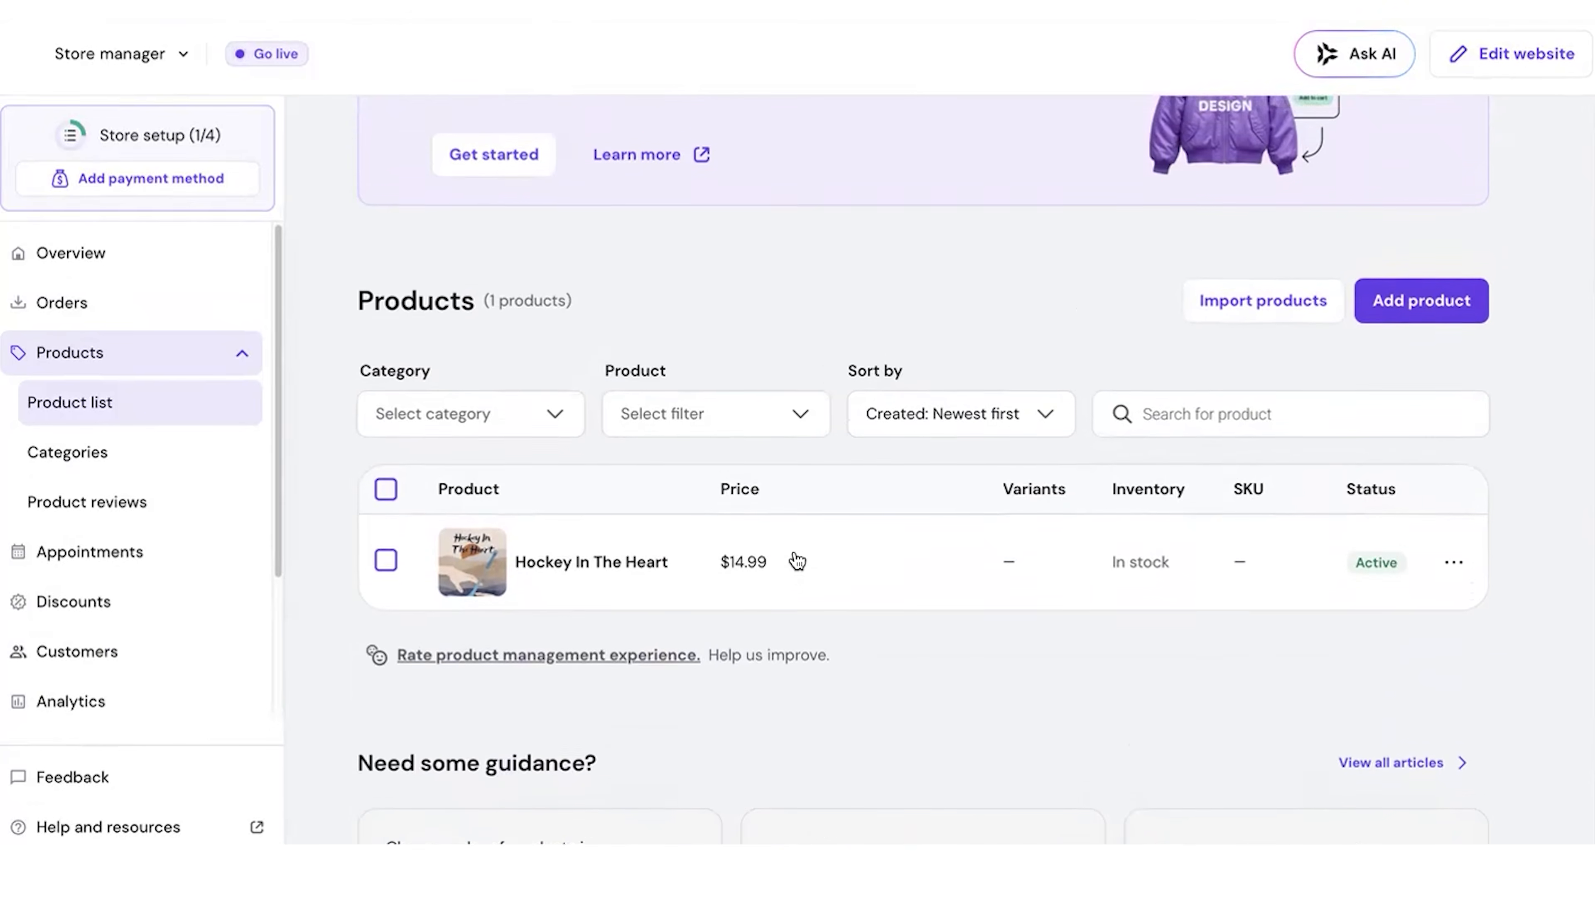
left_click(1529, 62)
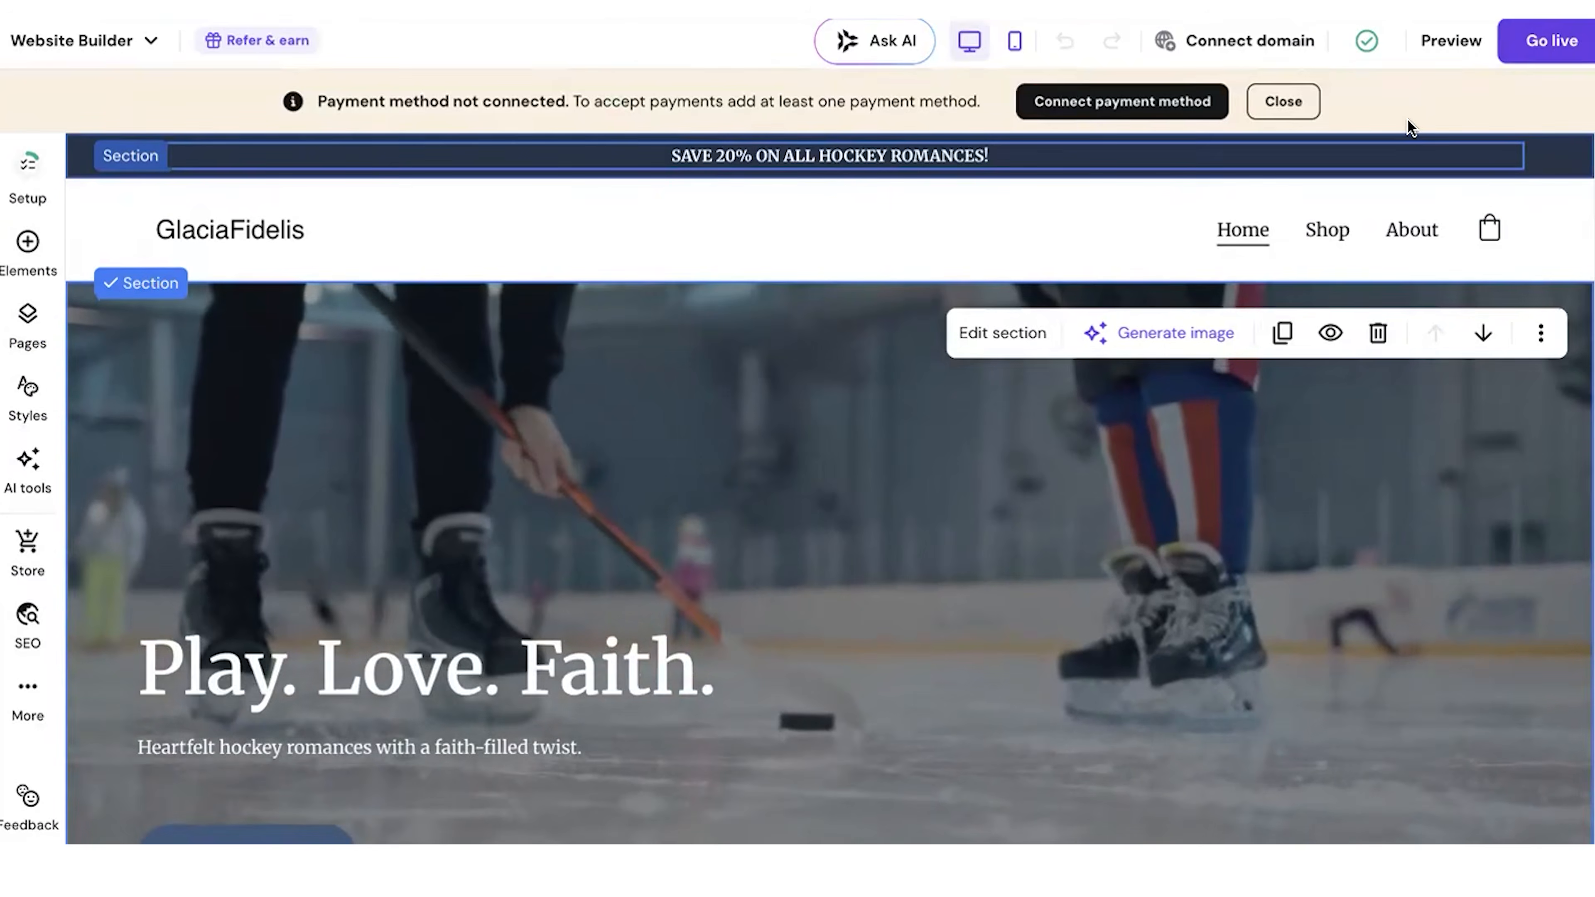
left_click(1287, 101)
scroll(1552, 393, "down", 3)
scroll(1552, 393, "down", 15)
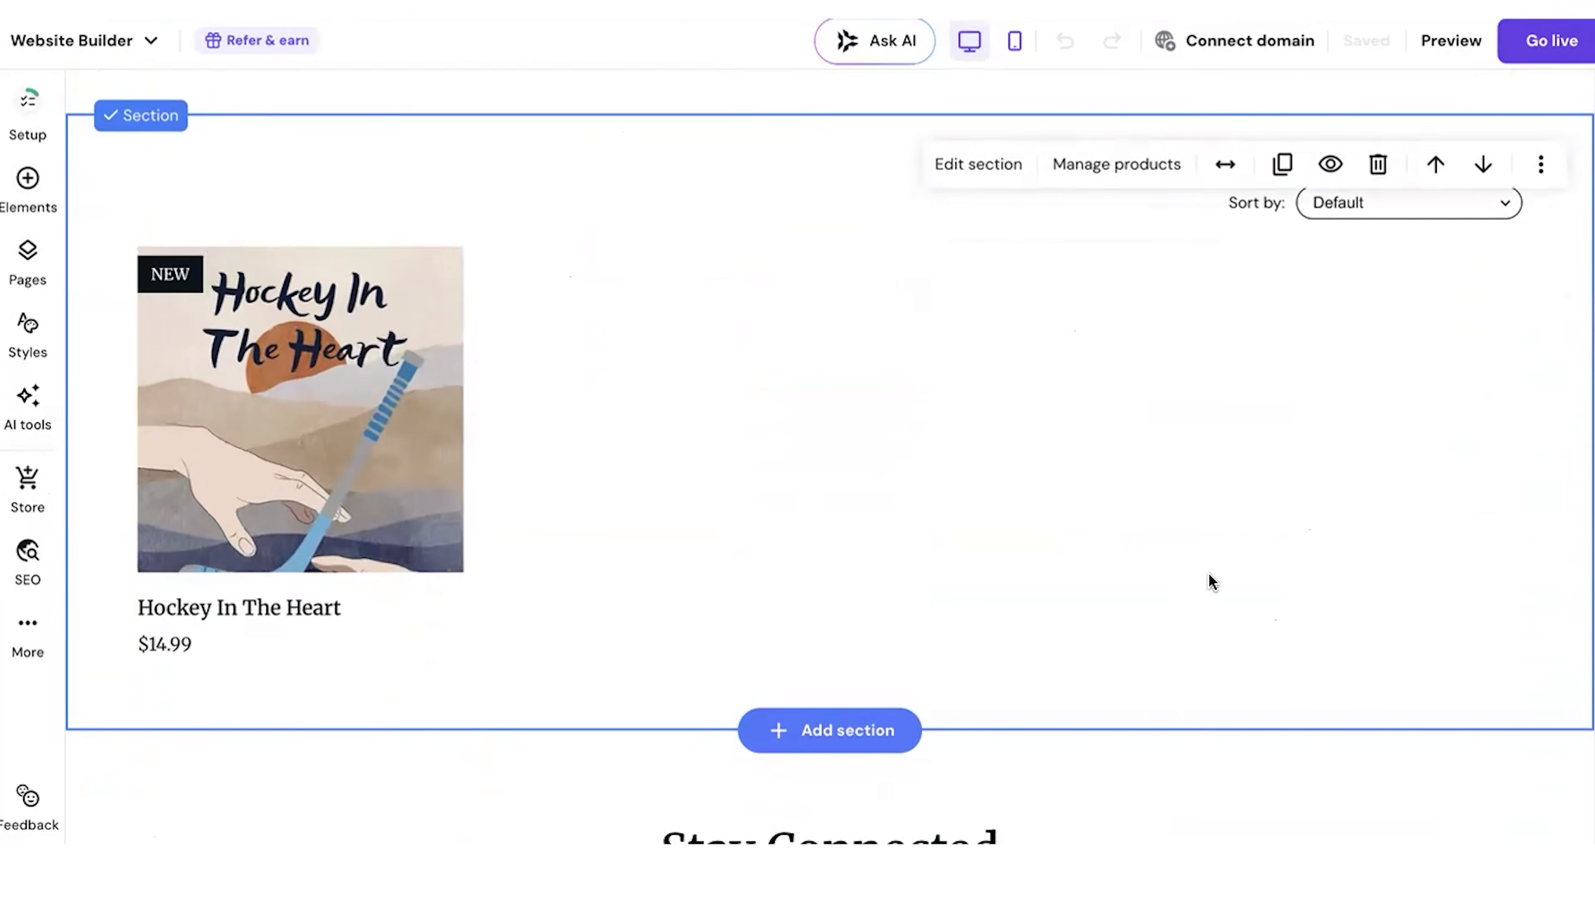
scroll(1212, 582, "down", 16)
scroll(1211, 581, "up", 20)
scroll(1209, 578, "up", 10)
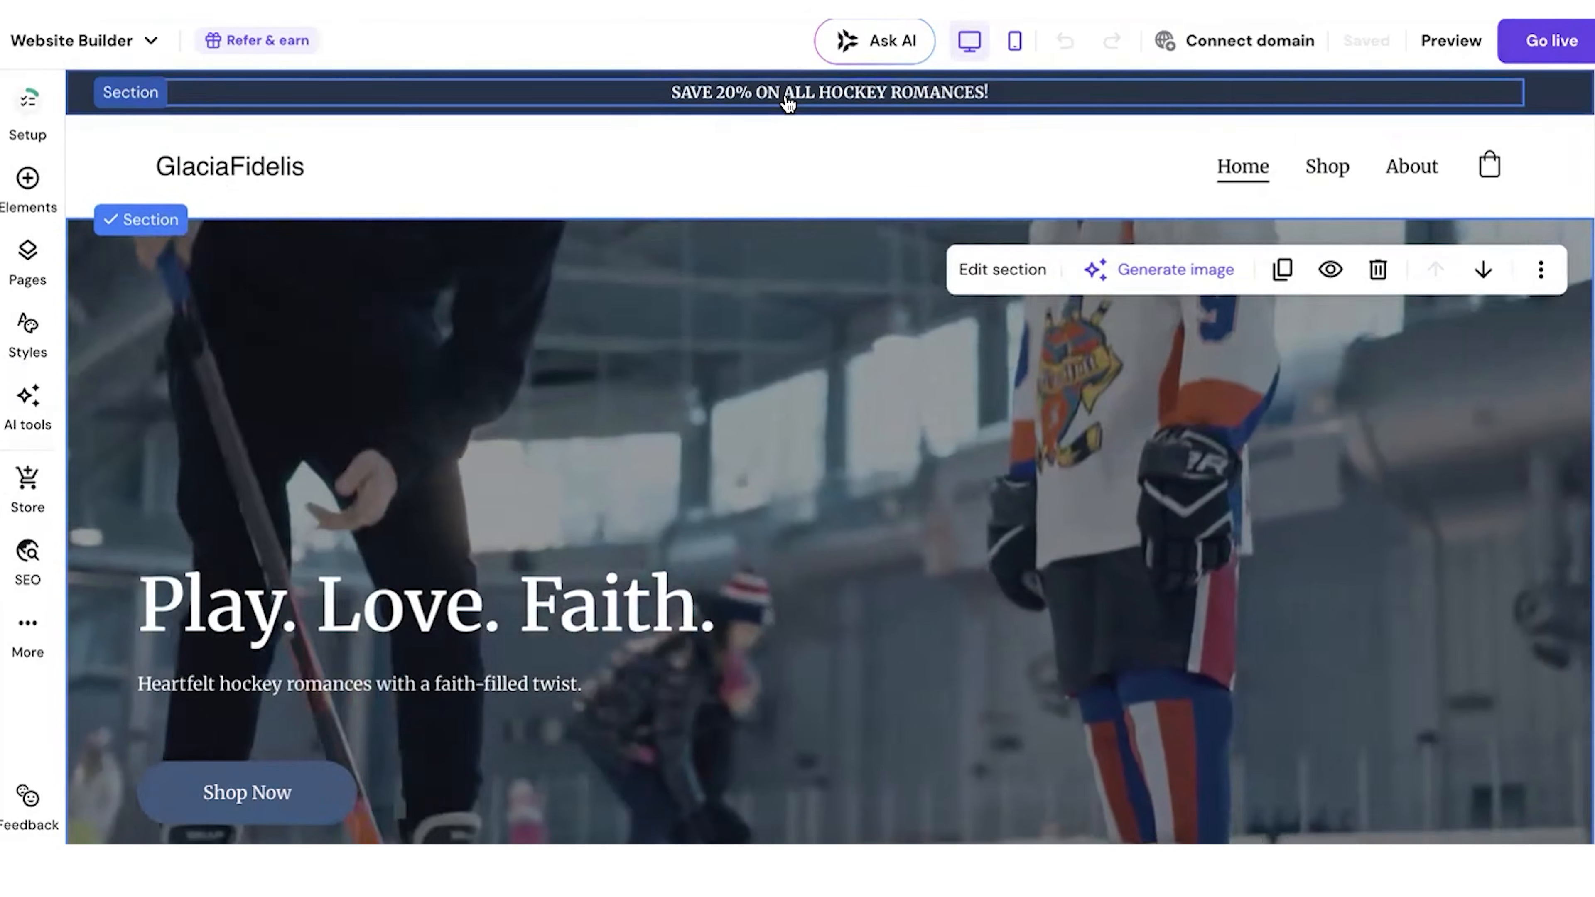
Step: Replace the home page's top banner text with "HOCKEY ROMANCES FROM THE HEART"
double_click(784, 92)
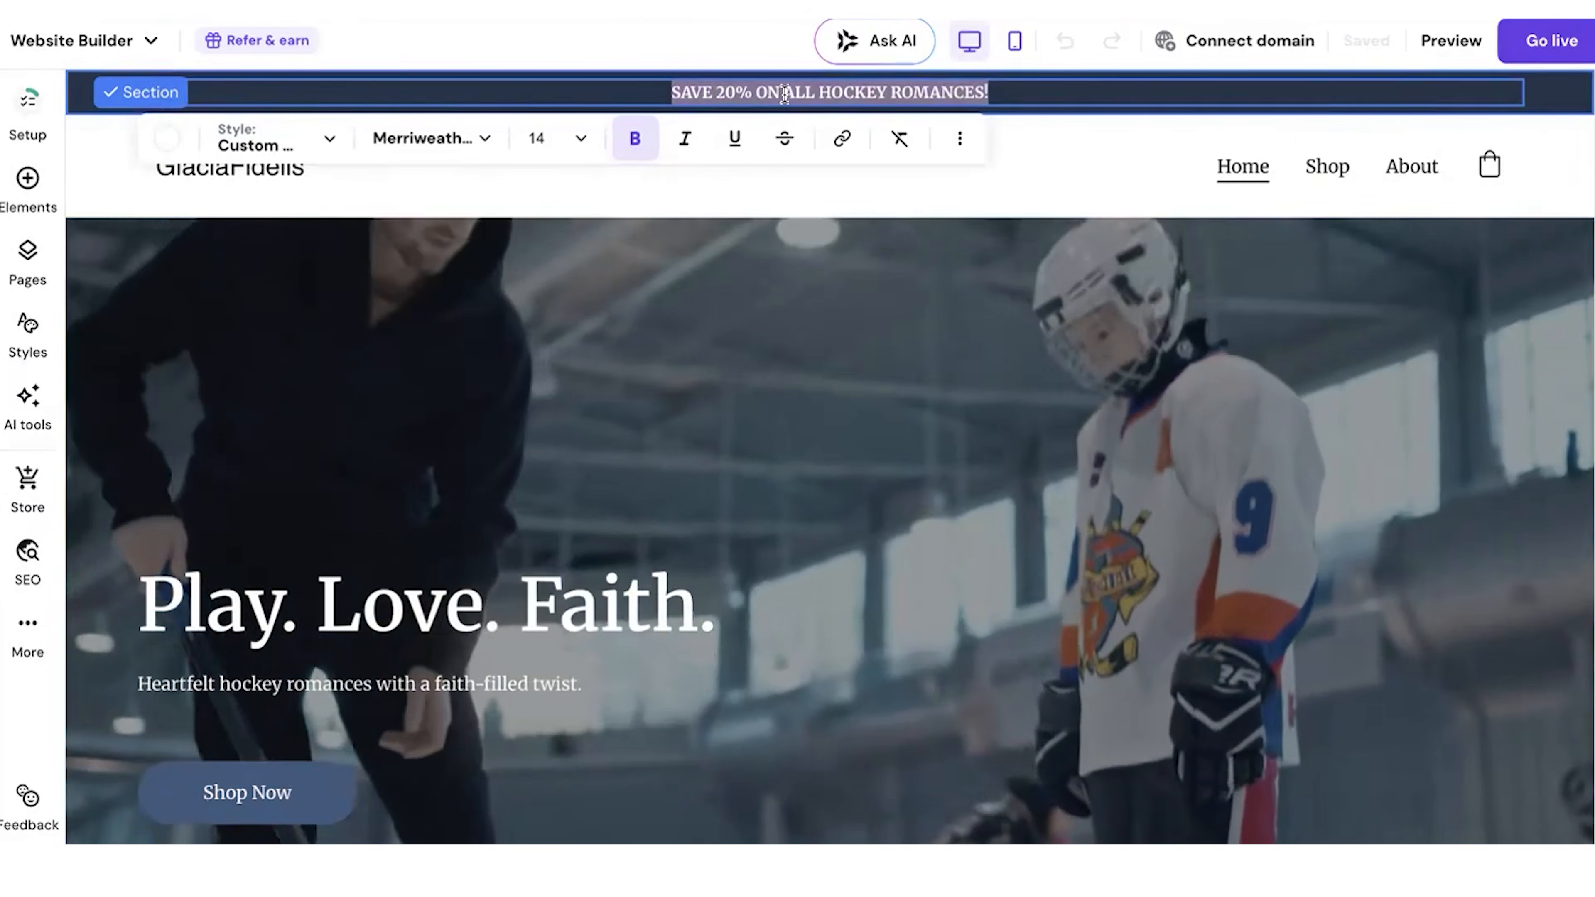
type("HOCKEY ROMANCES FROM T")
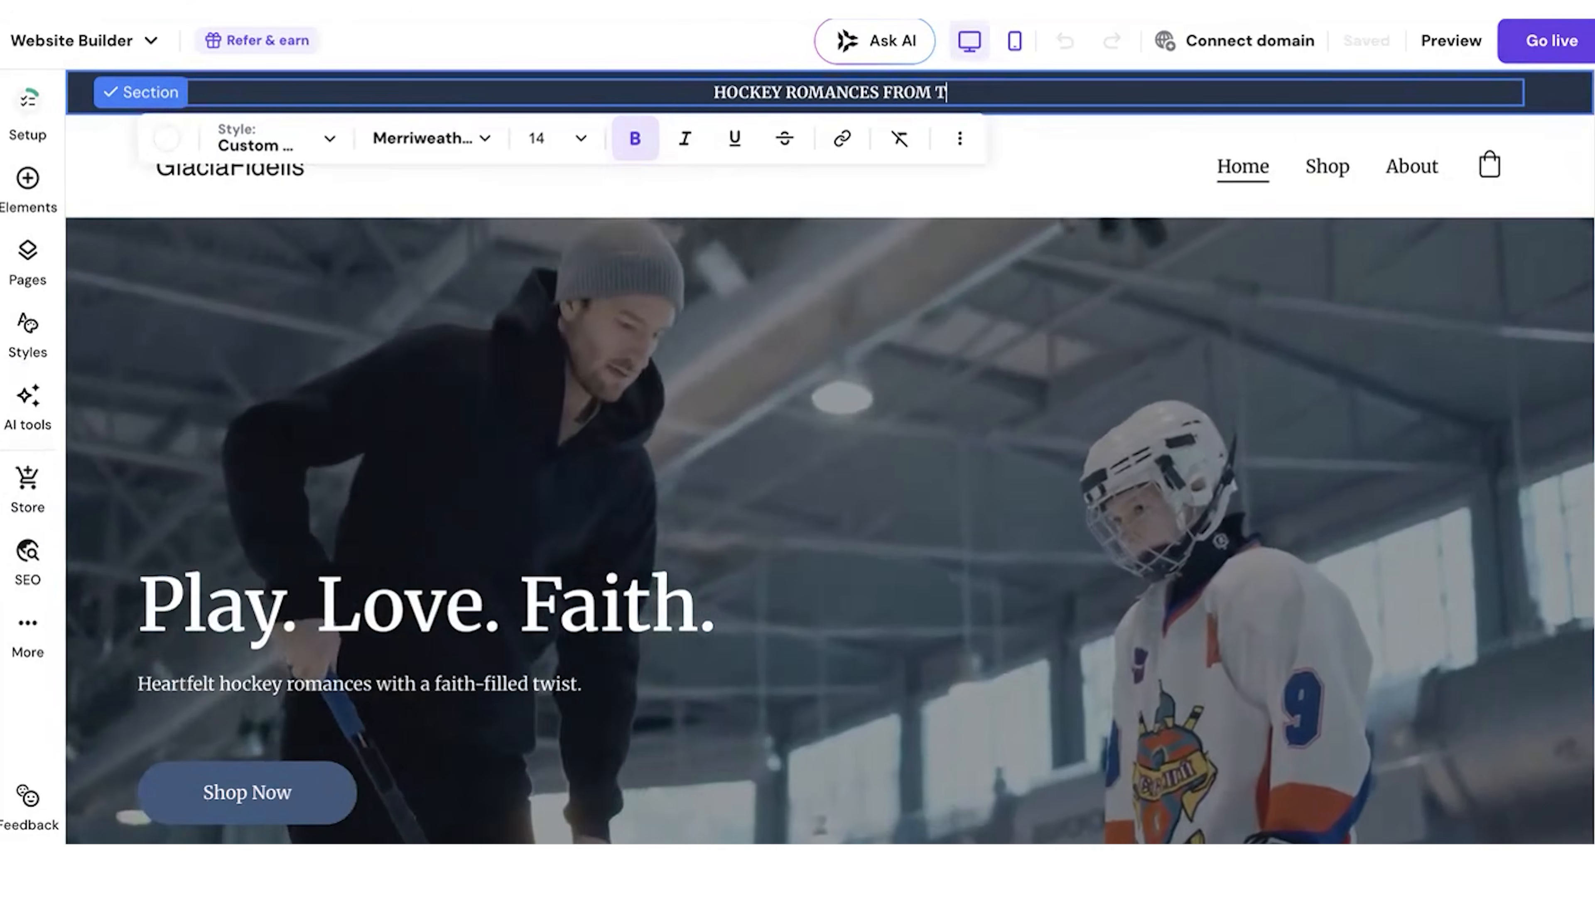
type("HE HEART")
left_click(1032, 175)
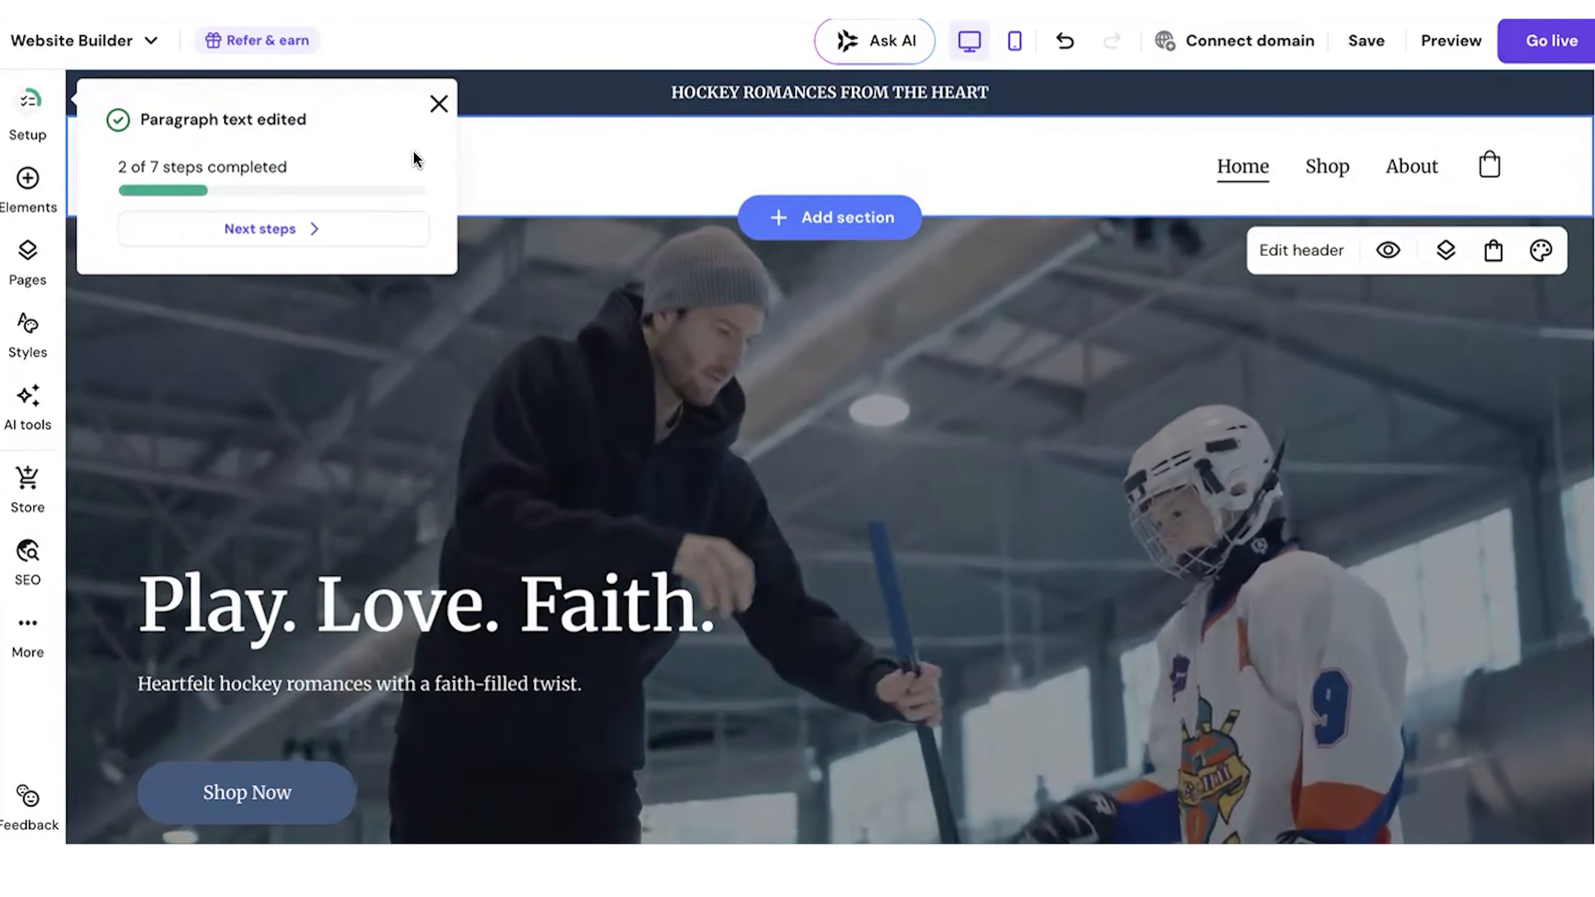
Step: Dismiss the setup progress notice and switch the header logo from an image to text
left_click(438, 103)
left_click(252, 164)
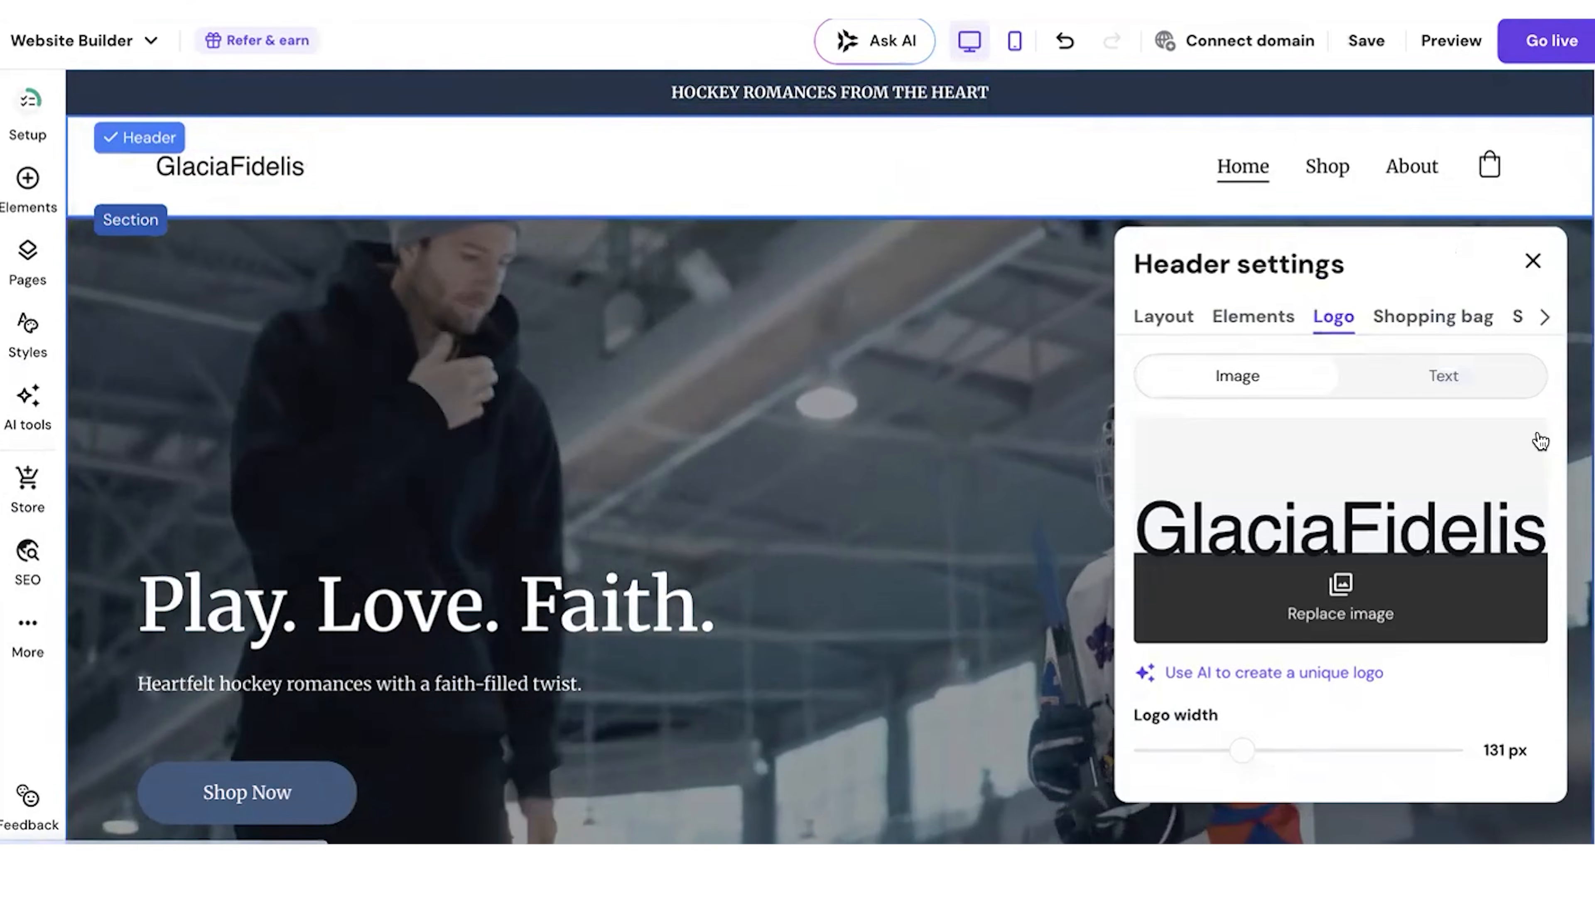
left_click(1438, 377)
left_click(1310, 490)
key("BackSpace")
key("BackSpace")
key("BackSpace")
key("BackSpace")
type("Sweet ")
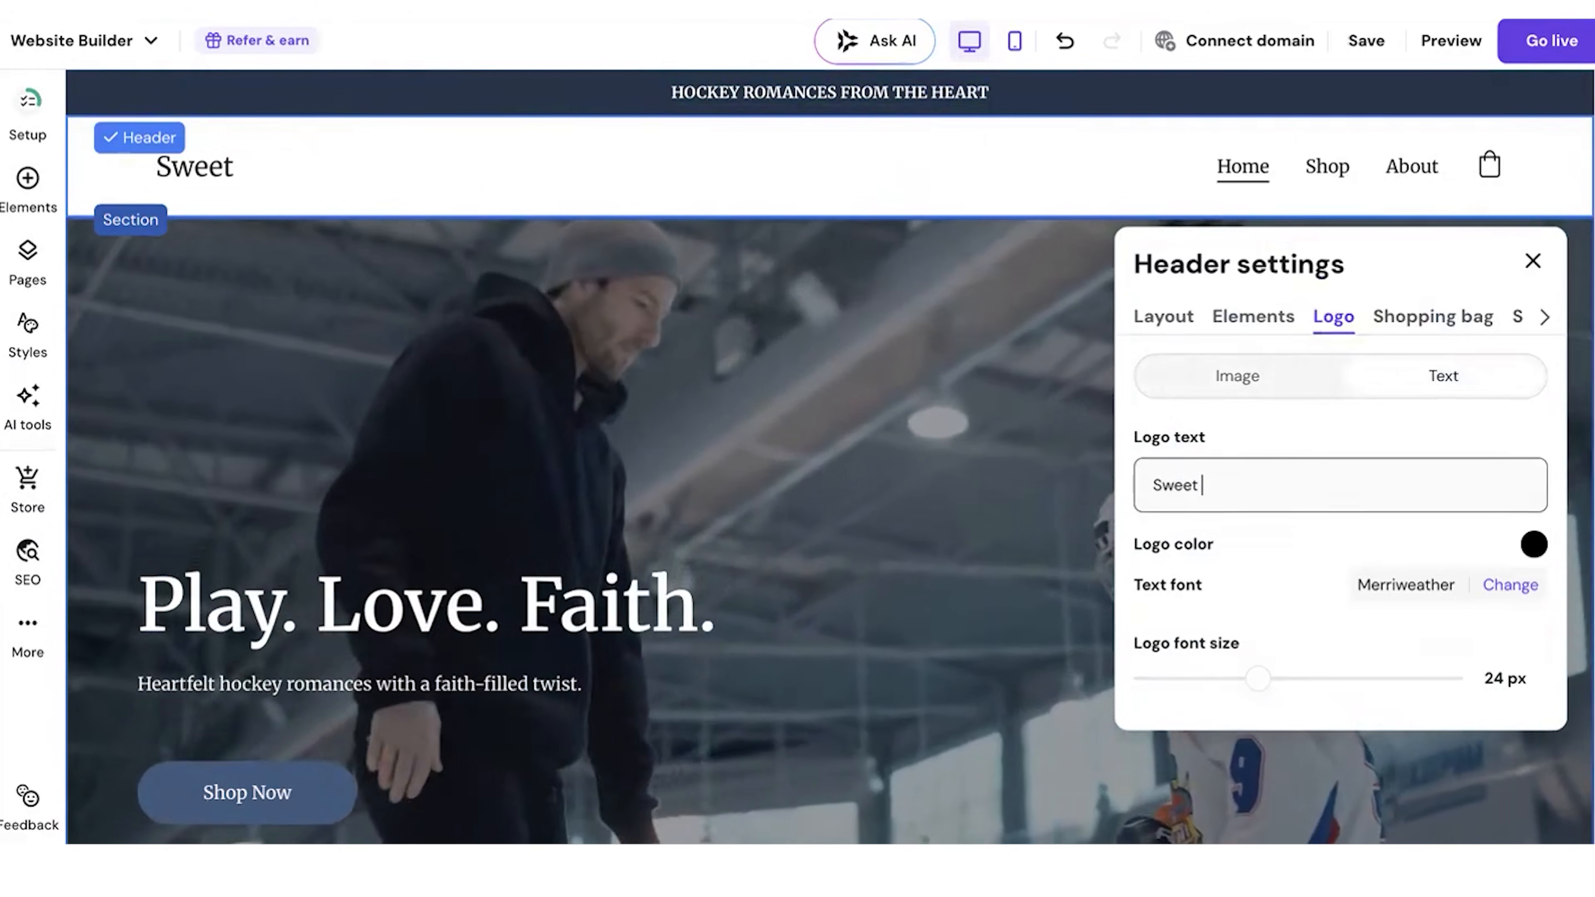
type("Romna")
key("BackSpace")
key("BackSpace")
Step: Set the header's logo text to "Hockey Romance Novels" and close the header settings
key("ctrl+a")
type("Ho")
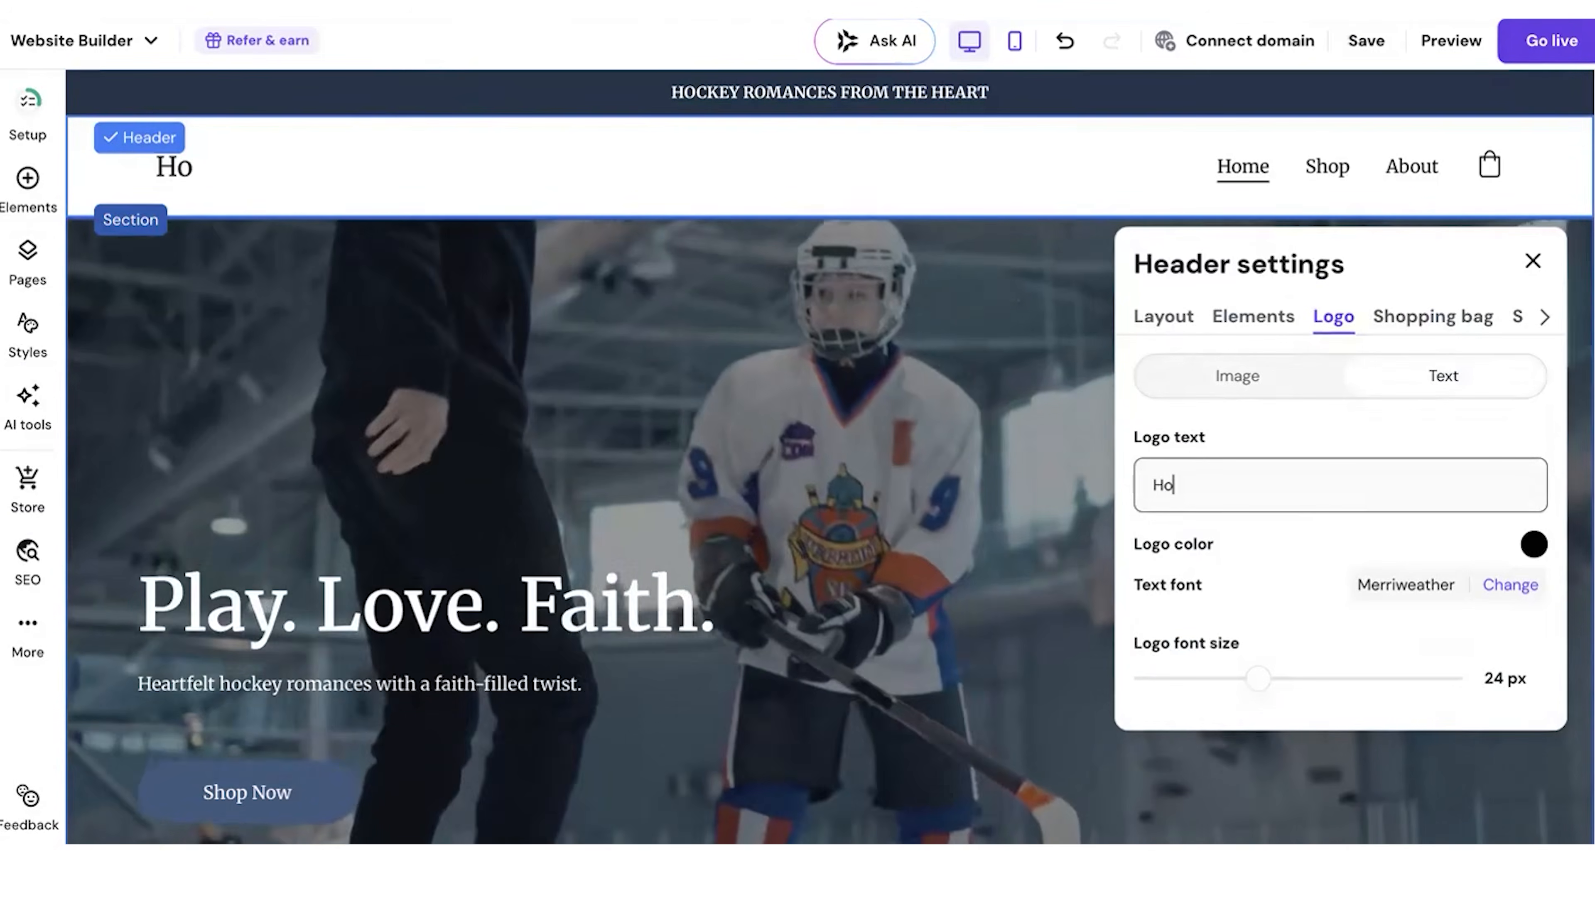
type("ckey Romance Novels")
left_click(1532, 260)
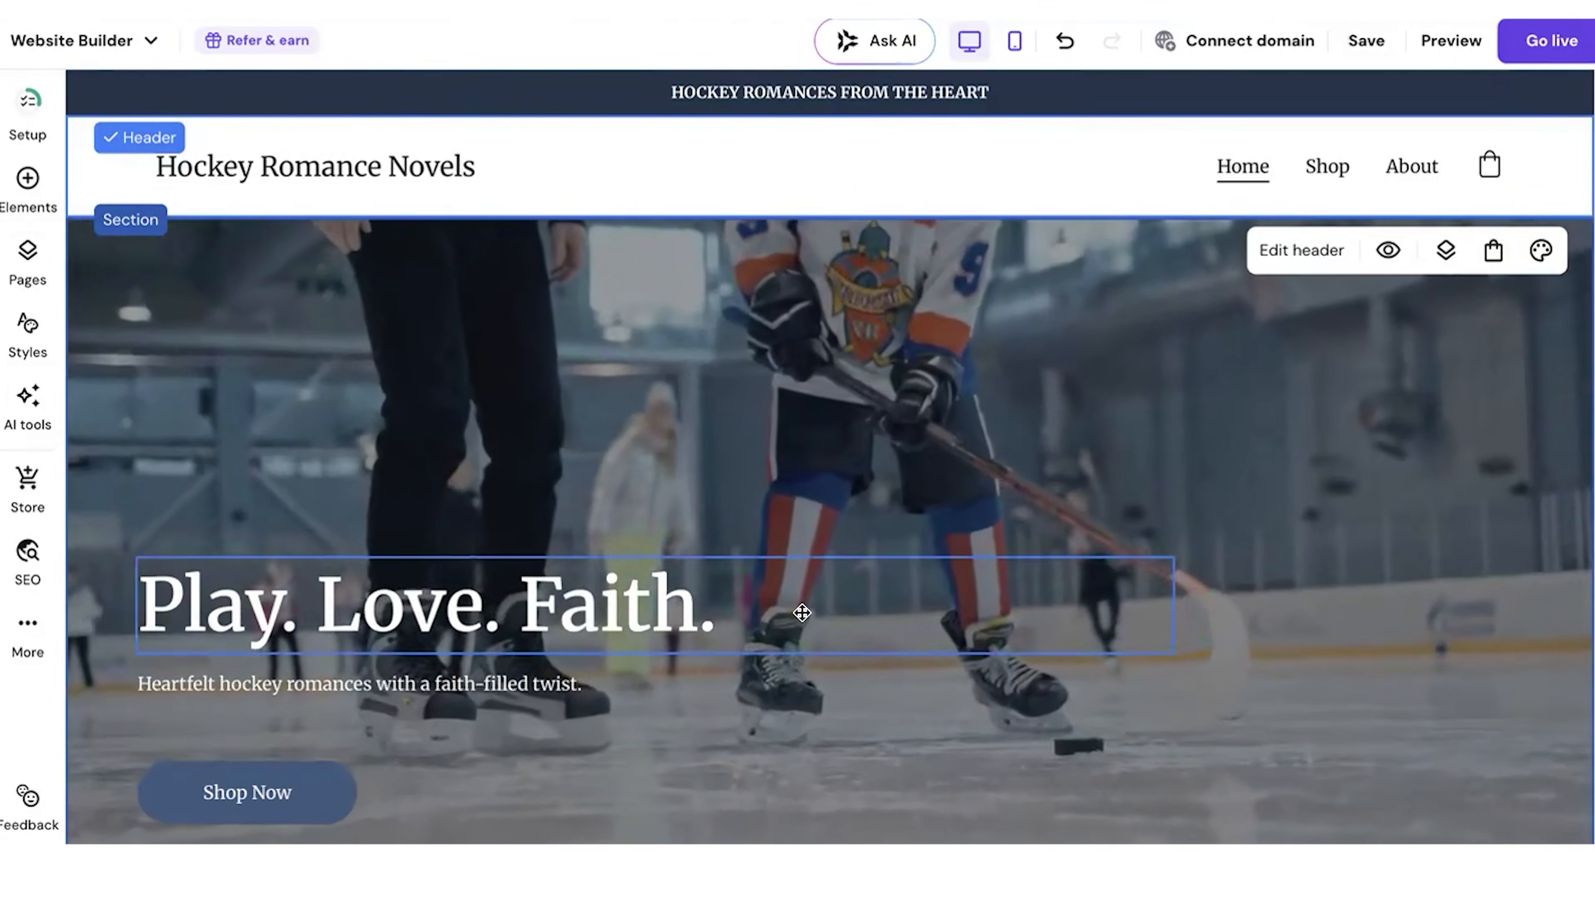
Step: Link the hero's Shop Now button to the Hockey In The Heart page, with opening in a new tab turned off
scroll(802, 613, "down", 5)
left_click(248, 481)
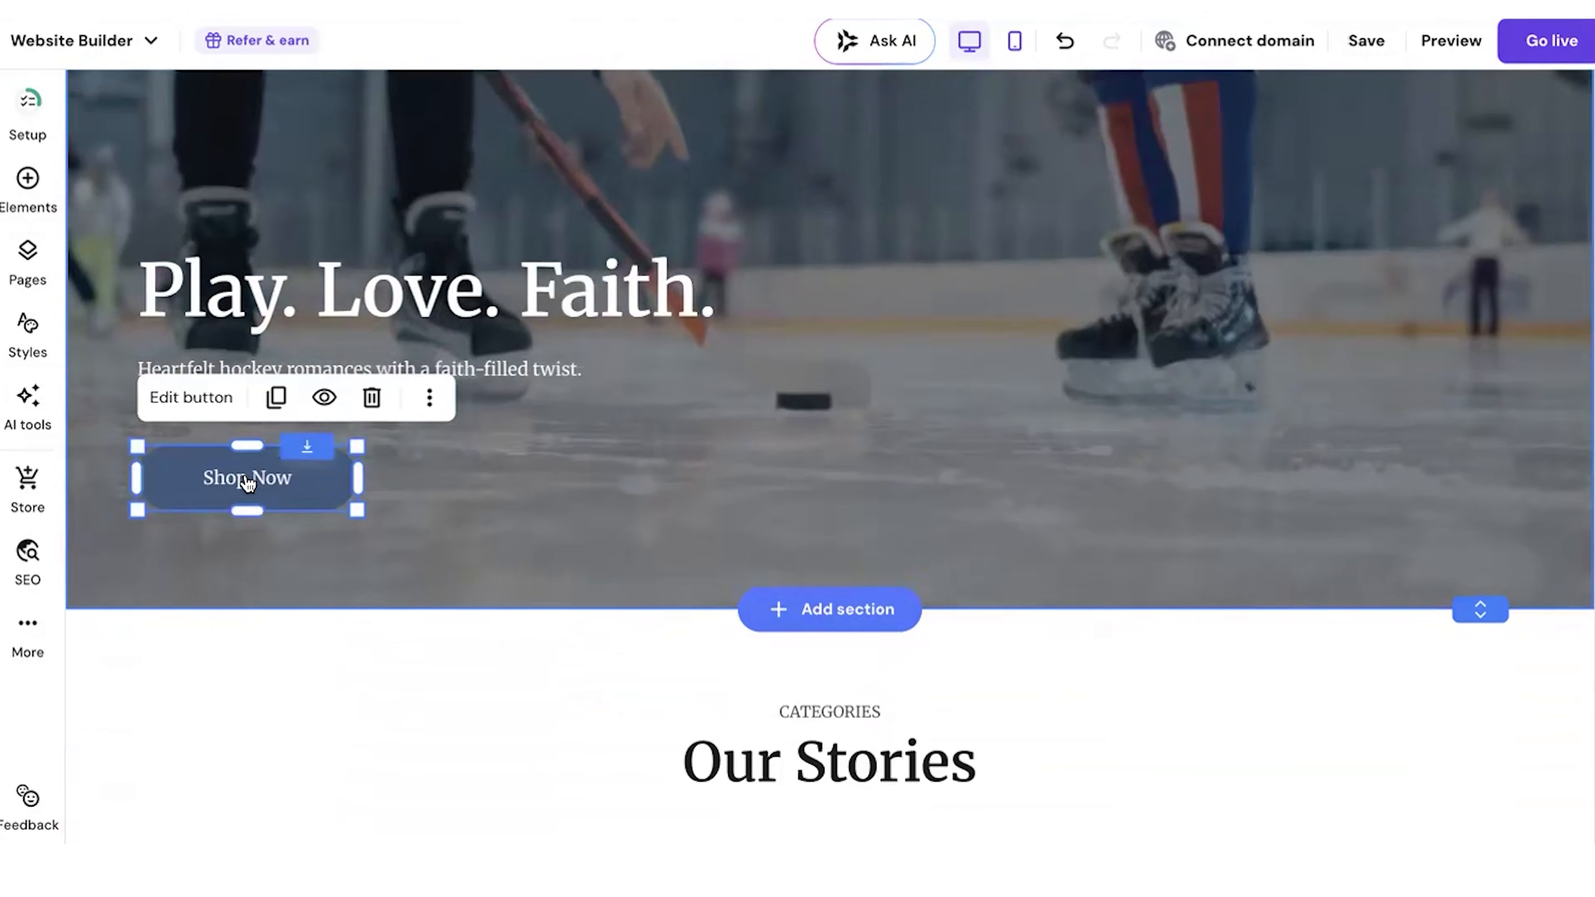
left_click(192, 397)
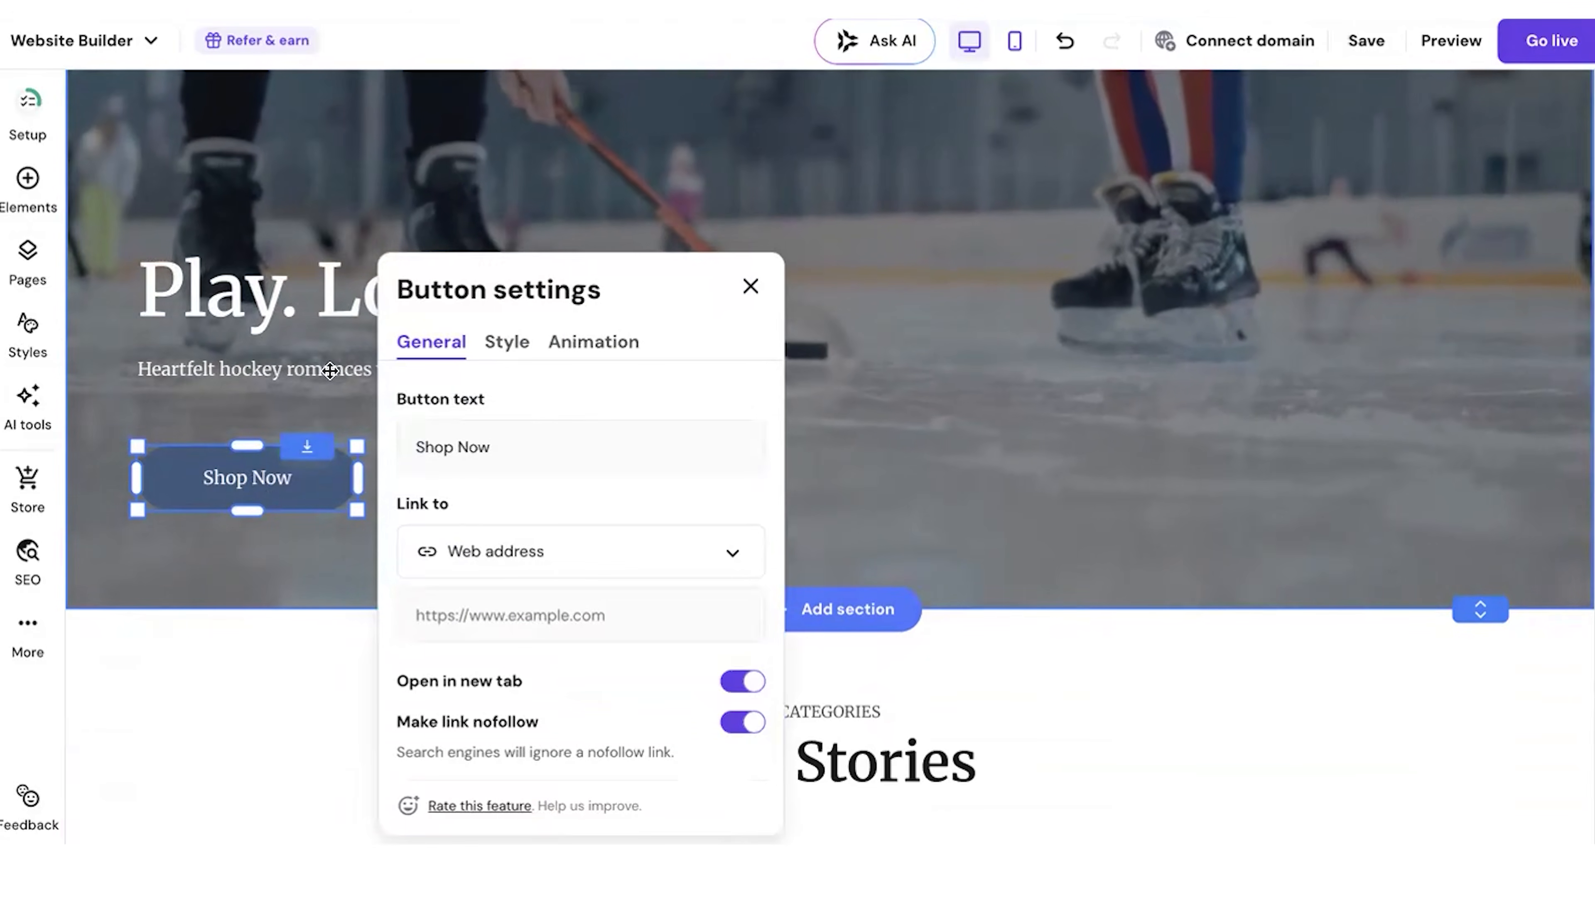
left_click(495, 546)
left_click(487, 601)
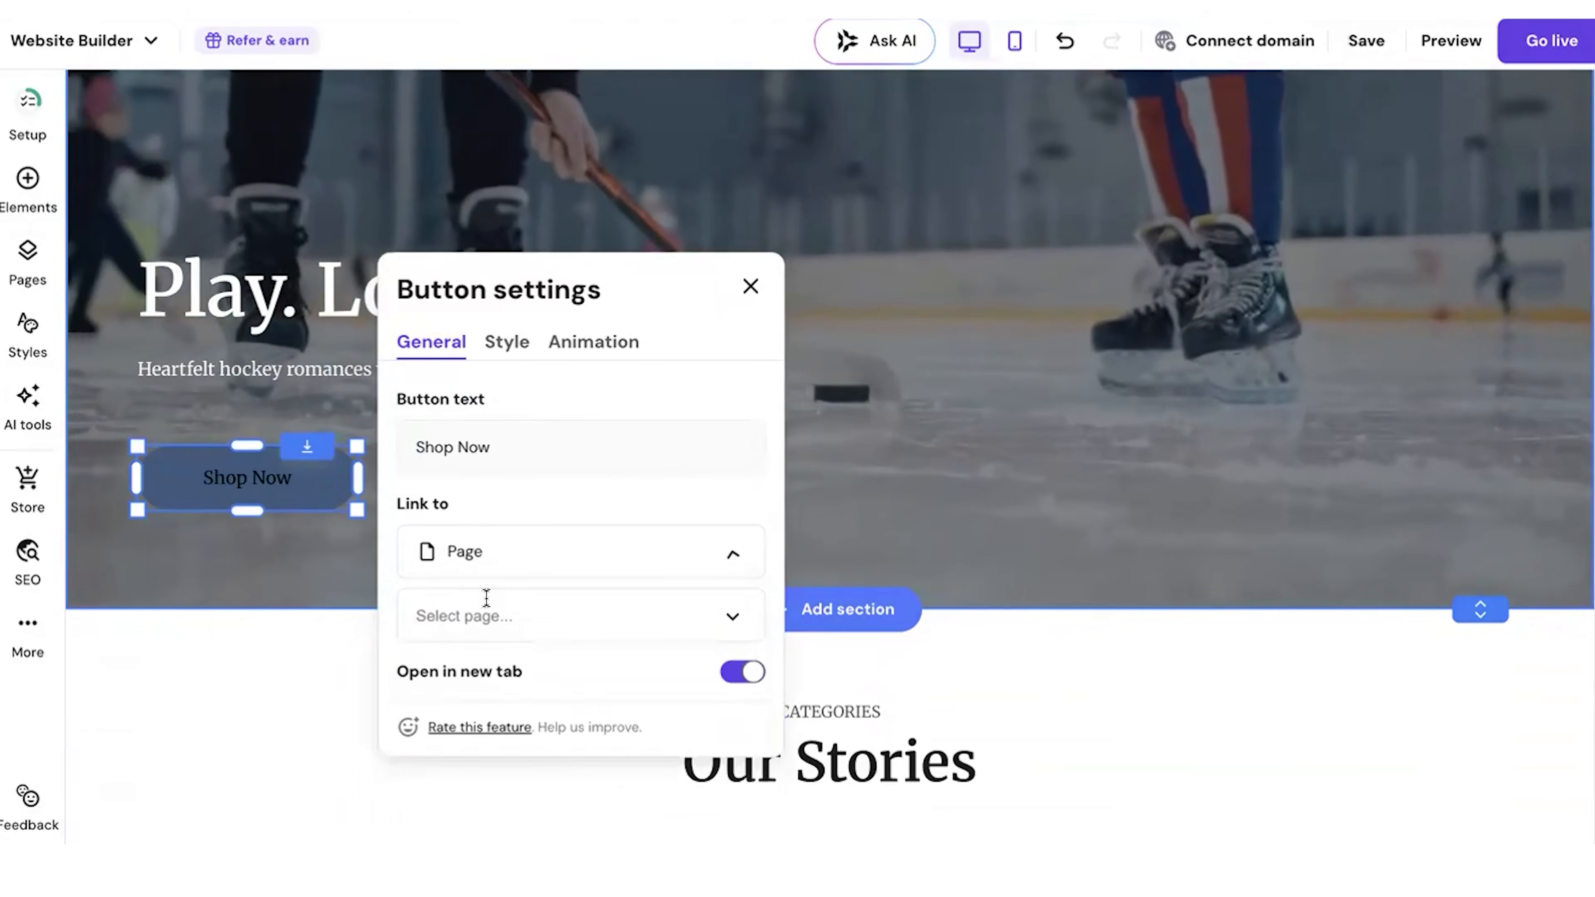
left_click(487, 597)
scroll(499, 685, "down", 3)
left_click(477, 716)
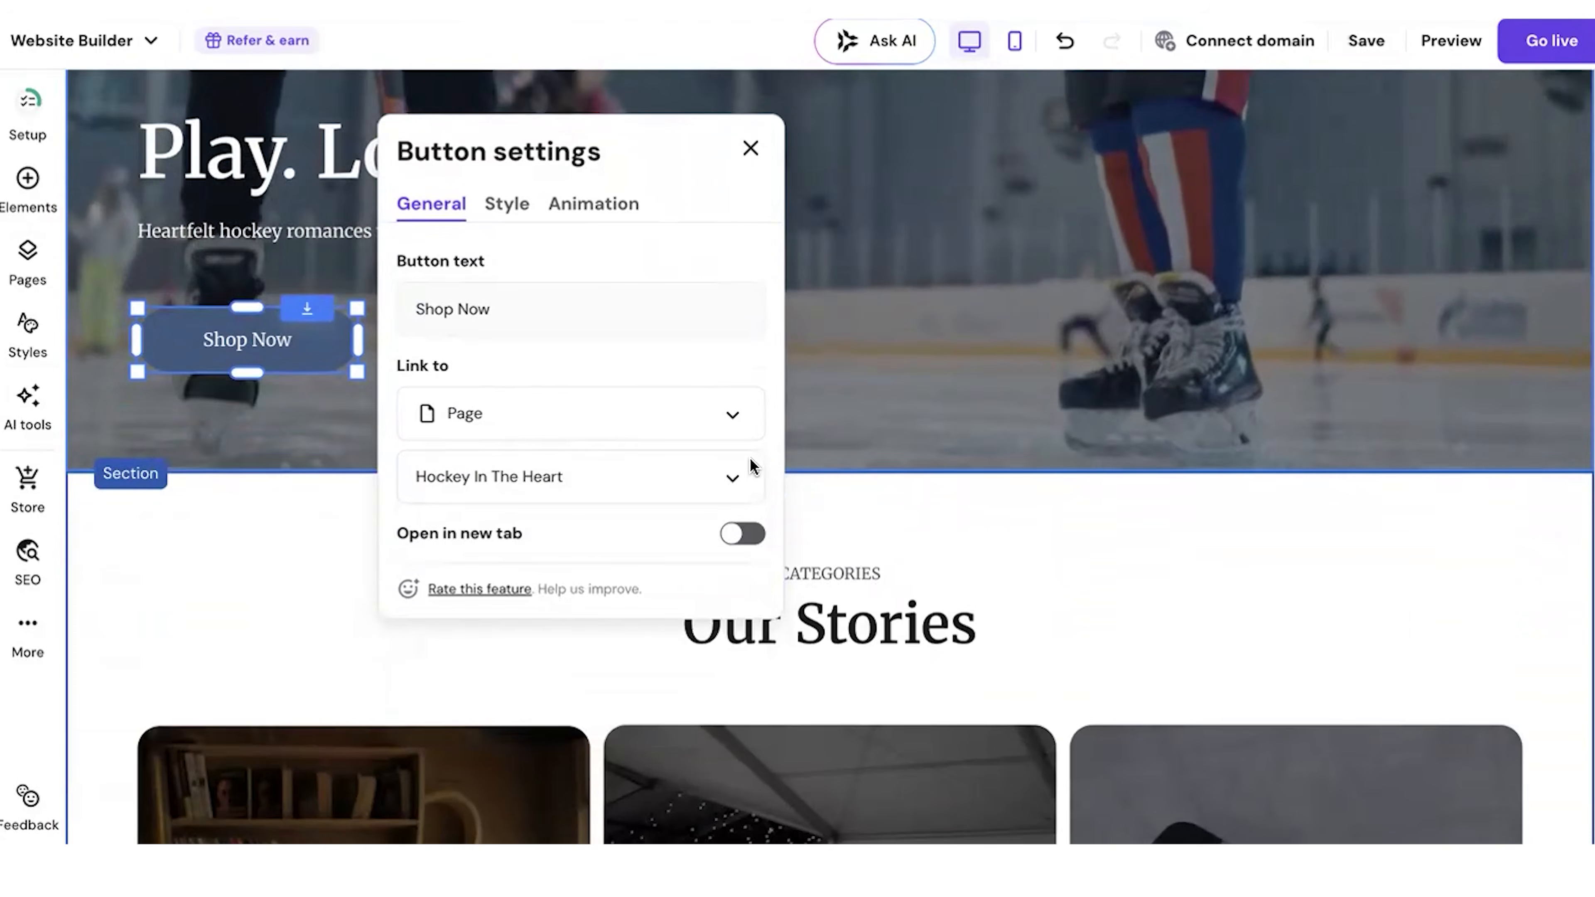
left_click(750, 149)
Step: Move the hero heading, tagline and Shop Now button upward, and shorten the hero section from below
scroll(864, 311, "up", 7)
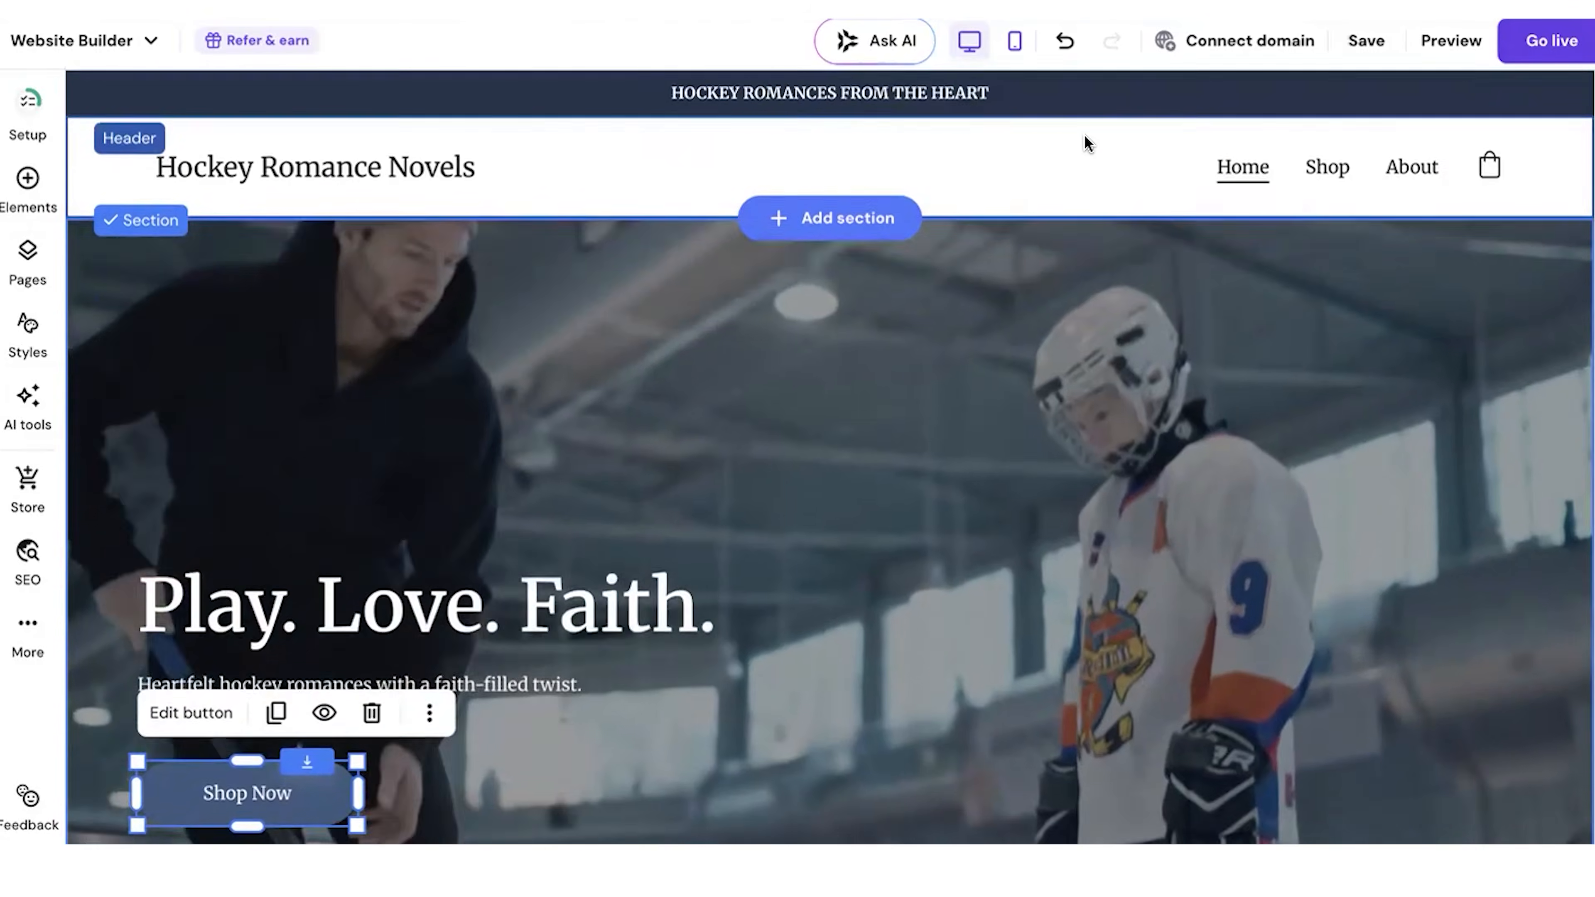
scroll(1081, 233, "down", 2)
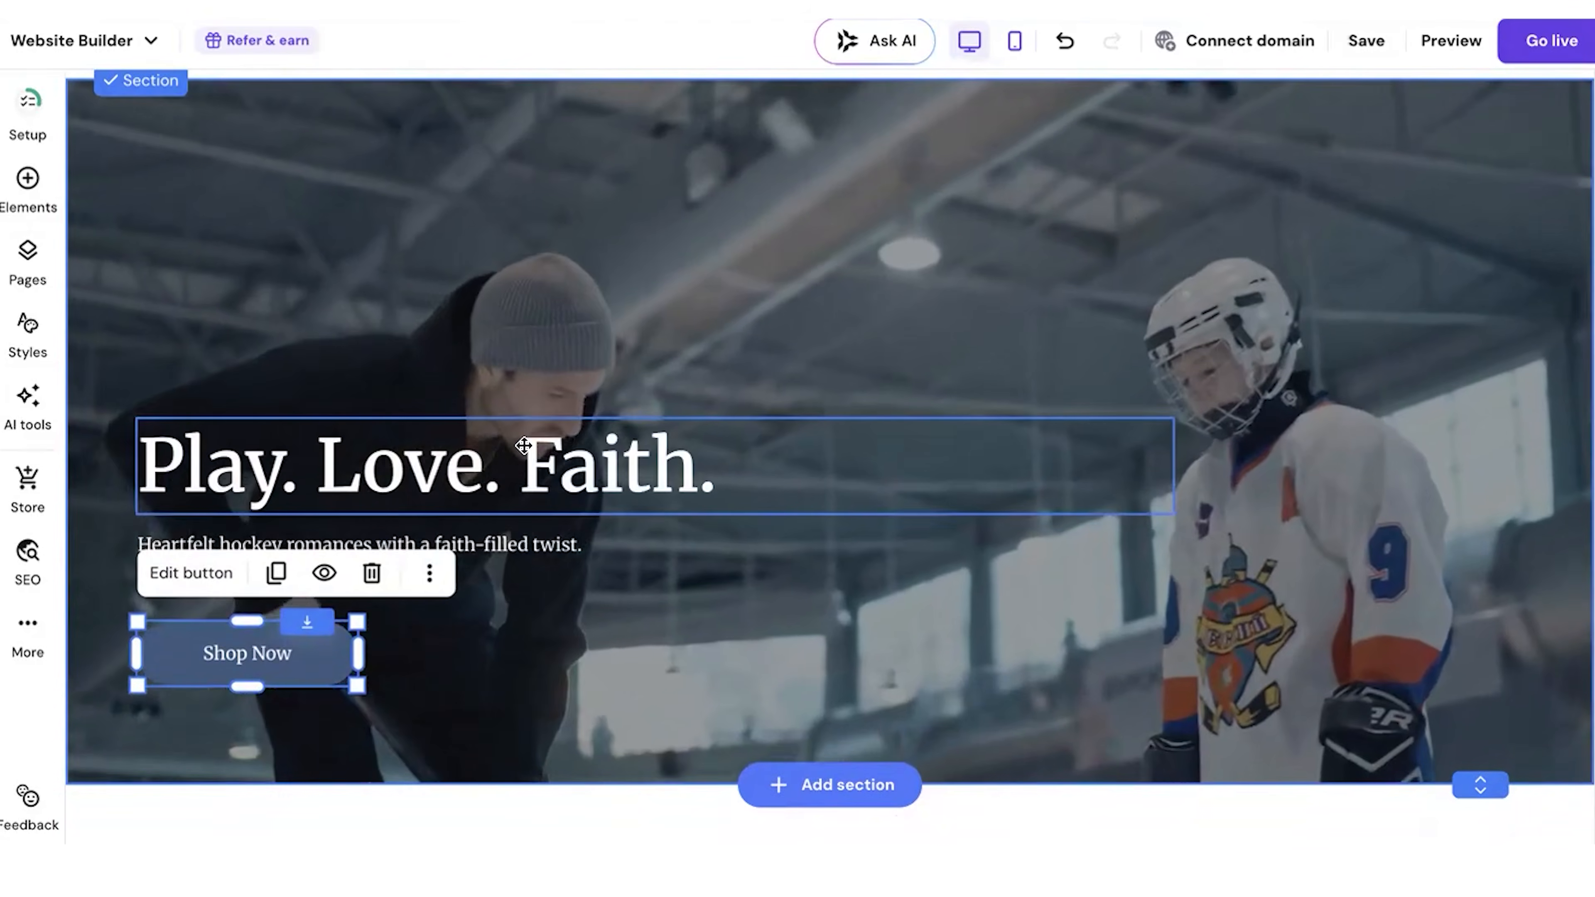
scroll(524, 445, "up", 2)
left_click_drag(388, 559, 397, 438)
left_click(277, 684)
left_click_drag(277, 684, 277, 591)
left_click_drag(220, 783, 218, 690)
scroll(1124, 741, "down", 1)
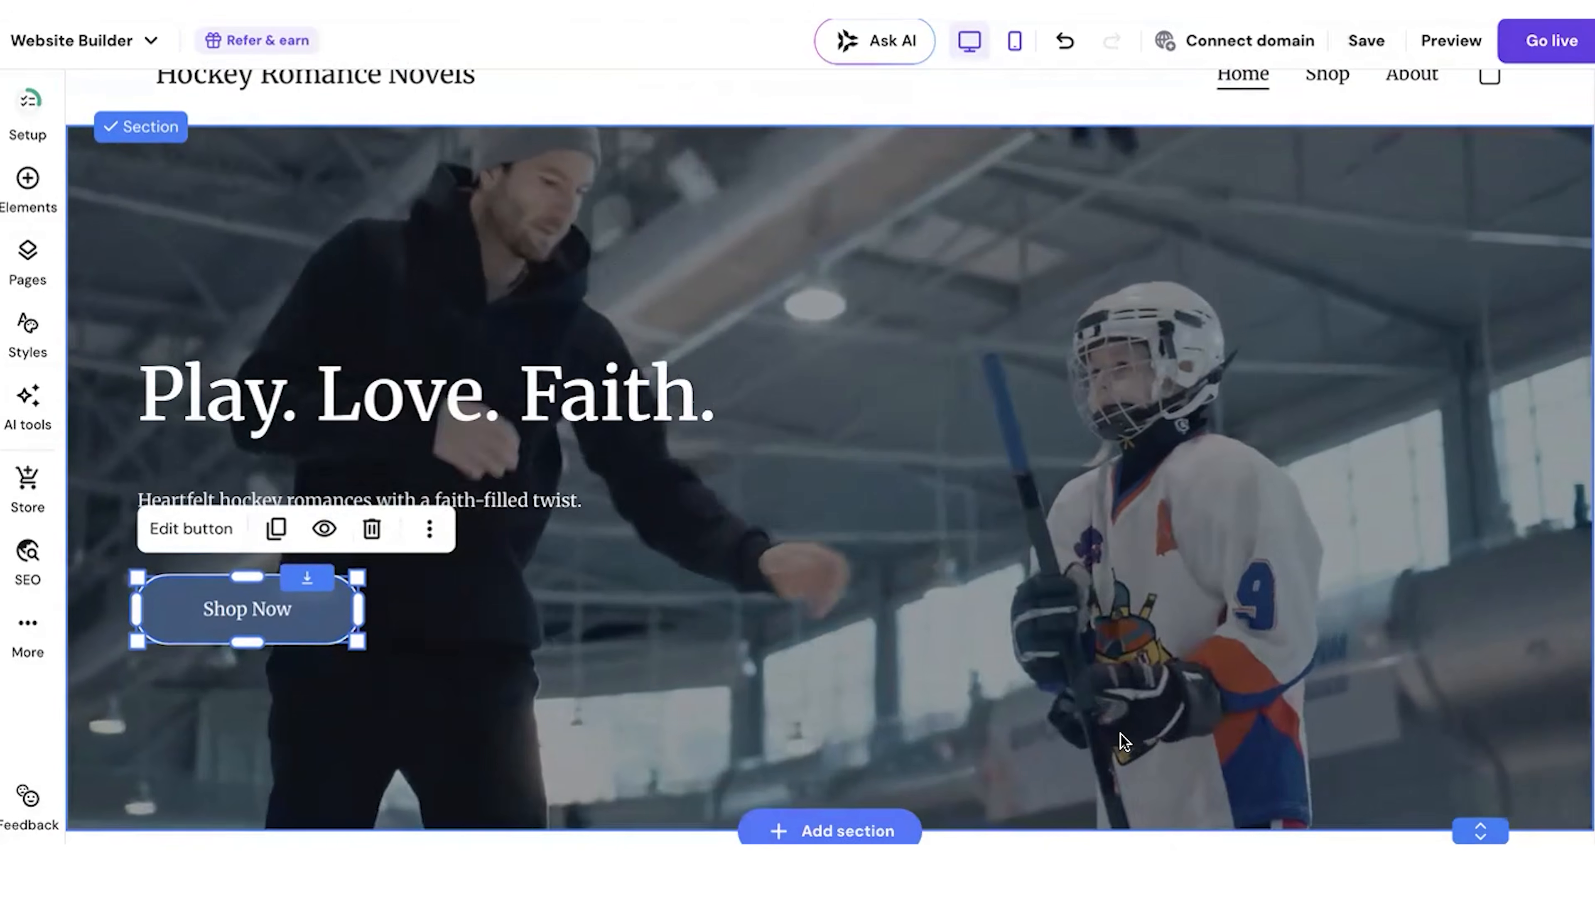
left_click_drag(1480, 831, 1480, 700)
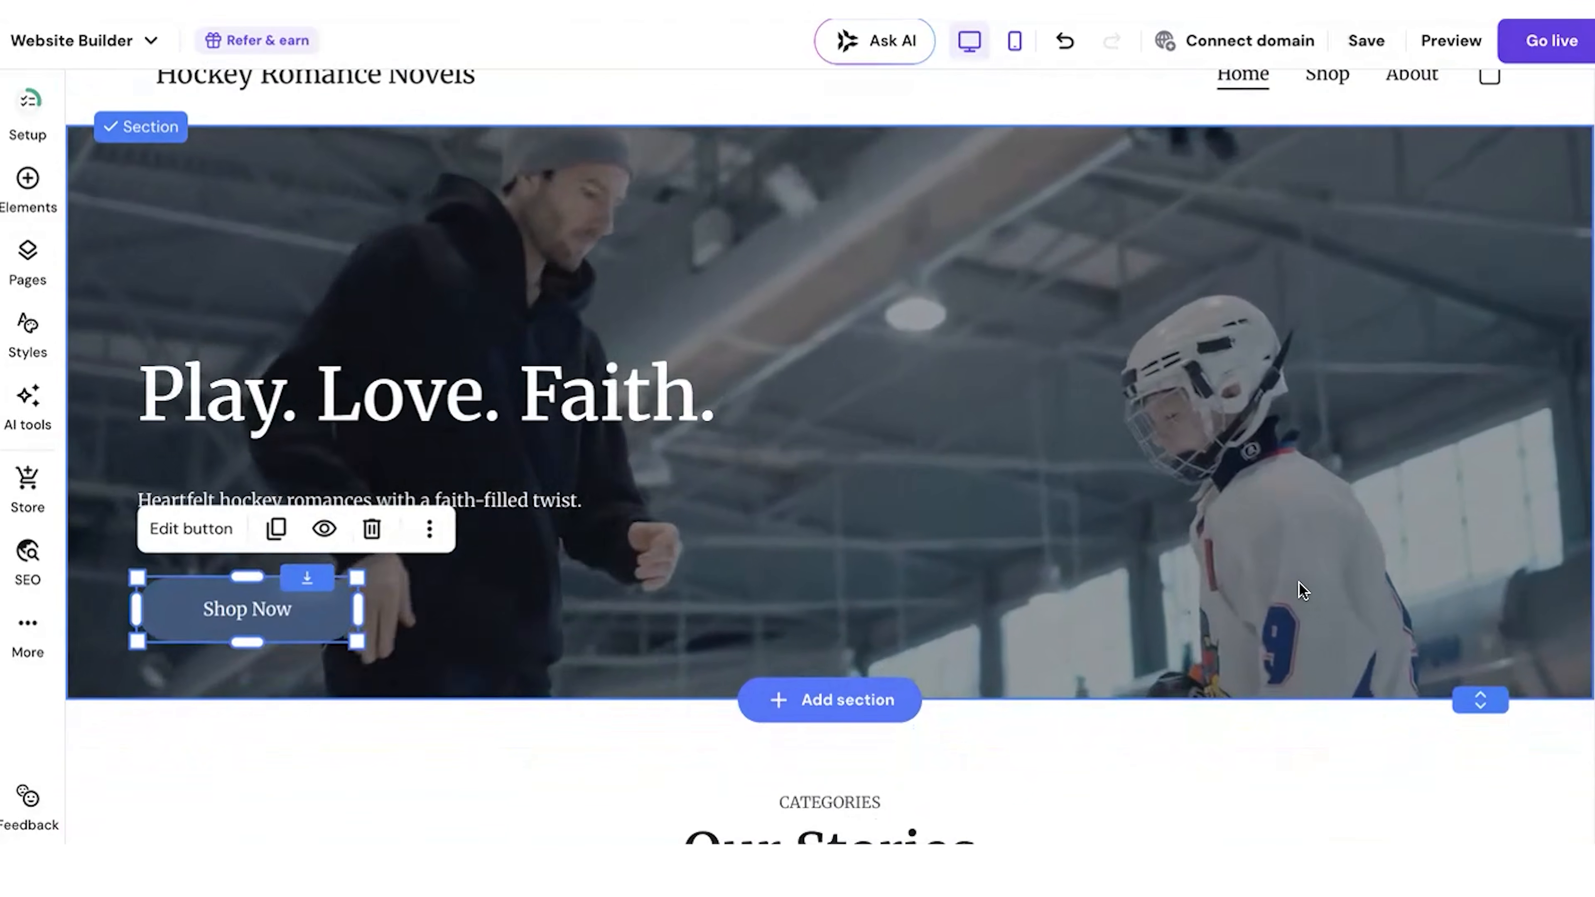
Step: Raise the Play. Love. Faith. heading, its tagline and the Shop Now button further within the shortened hero section
scroll(1398, 680, "up", 1)
left_click_drag(481, 463, 480, 401)
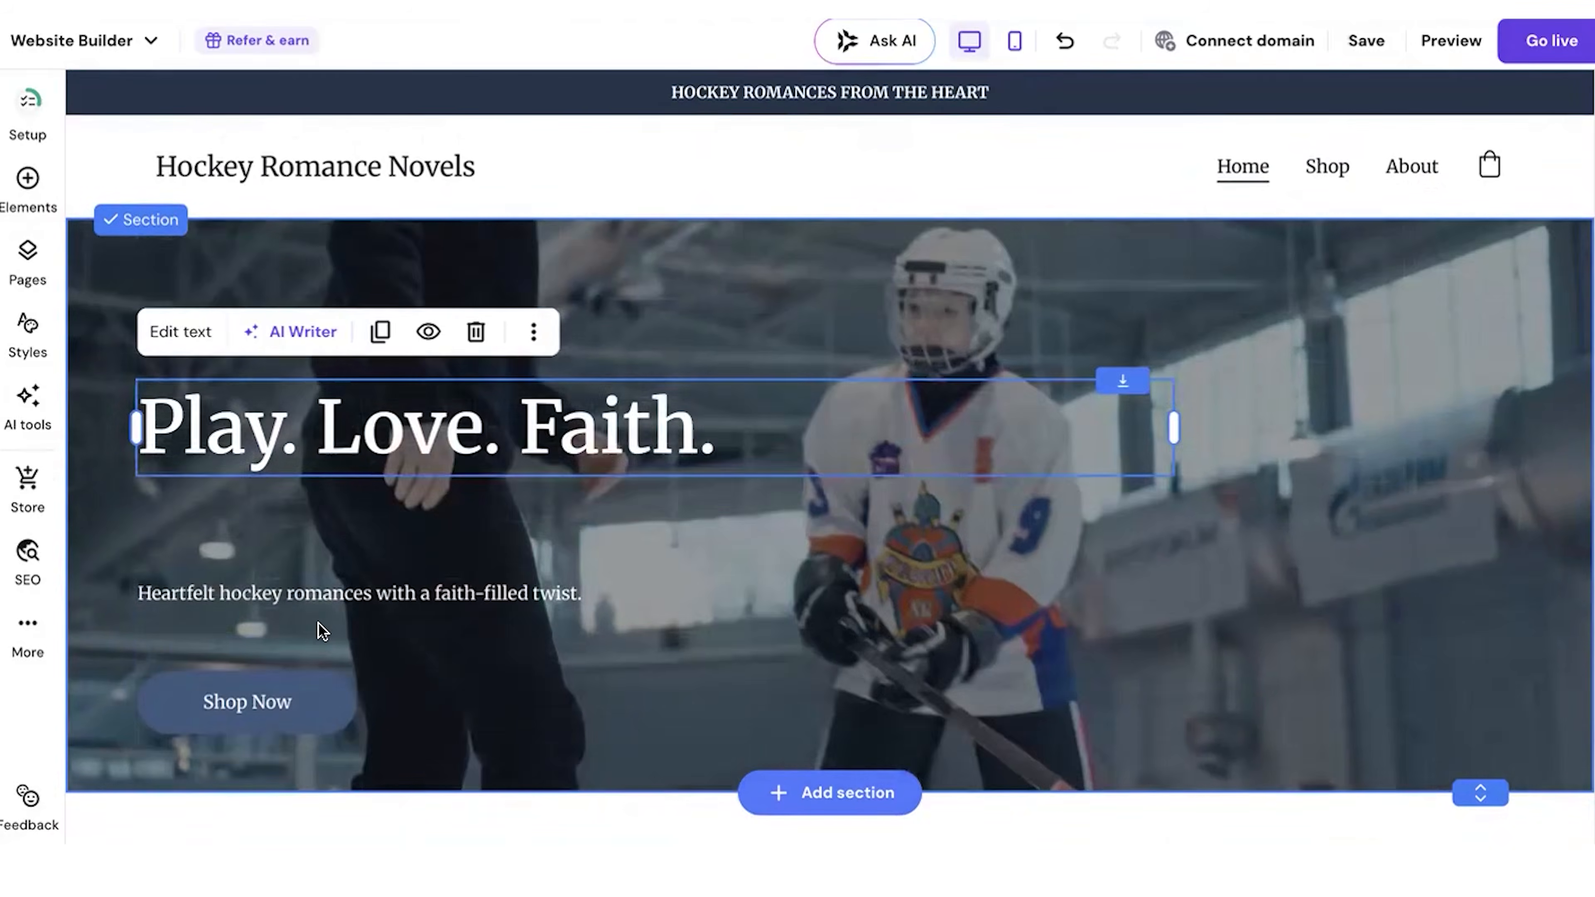
left_click_drag(317, 592, 316, 520)
left_click_drag(298, 667, 278, 582)
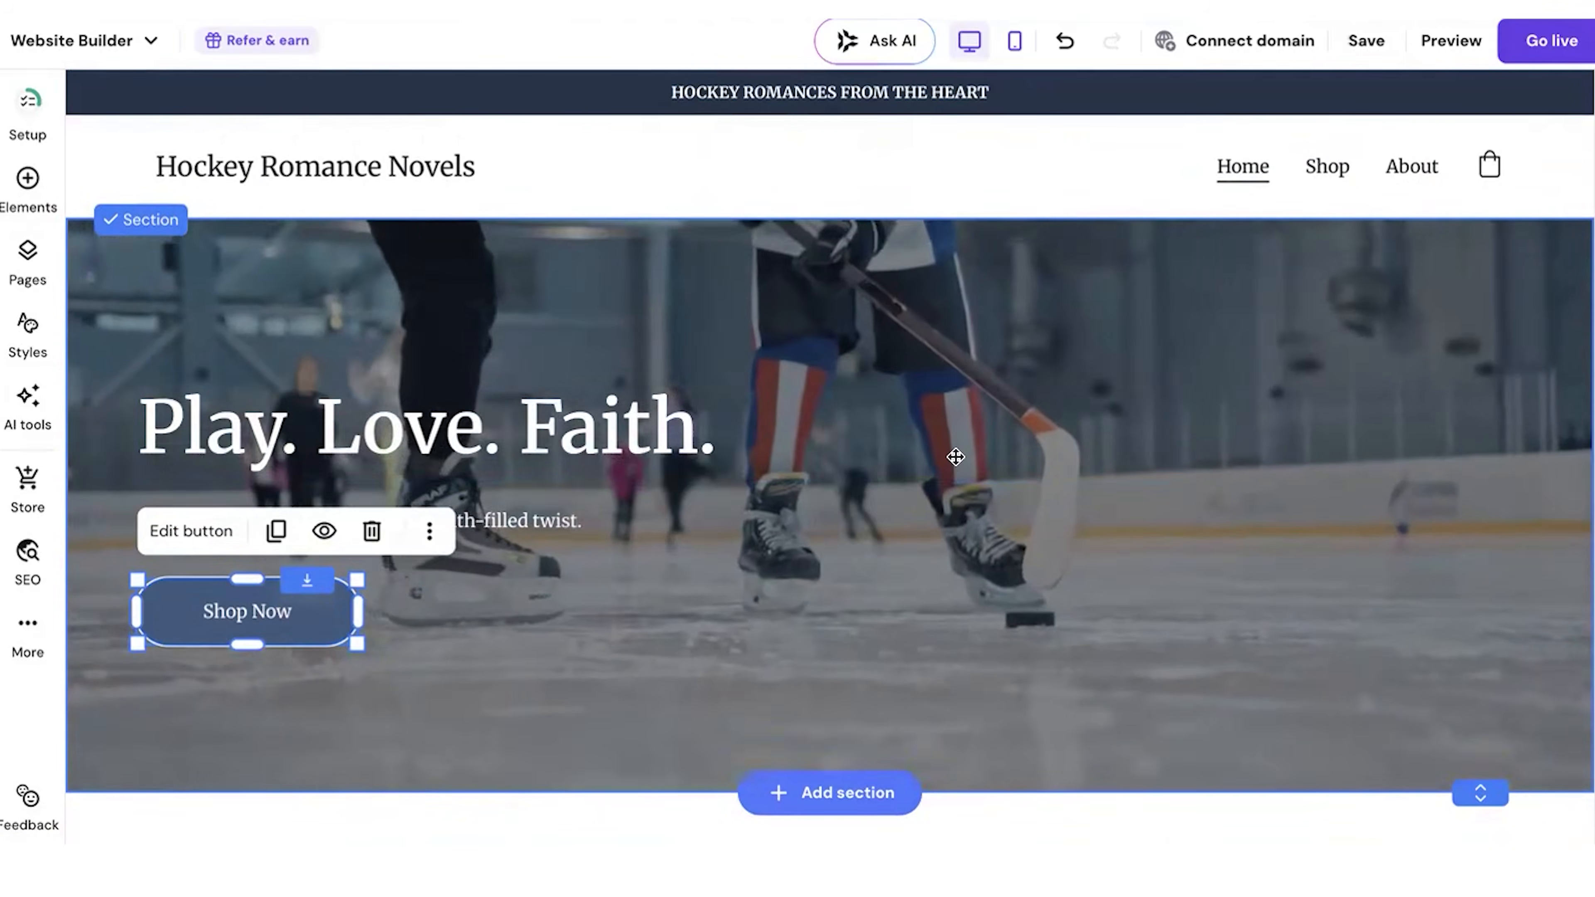
Step: Add an online store section featuring the Hockey In The Heart product directly below the hero, and review it
scroll(780, 587, "down", 5)
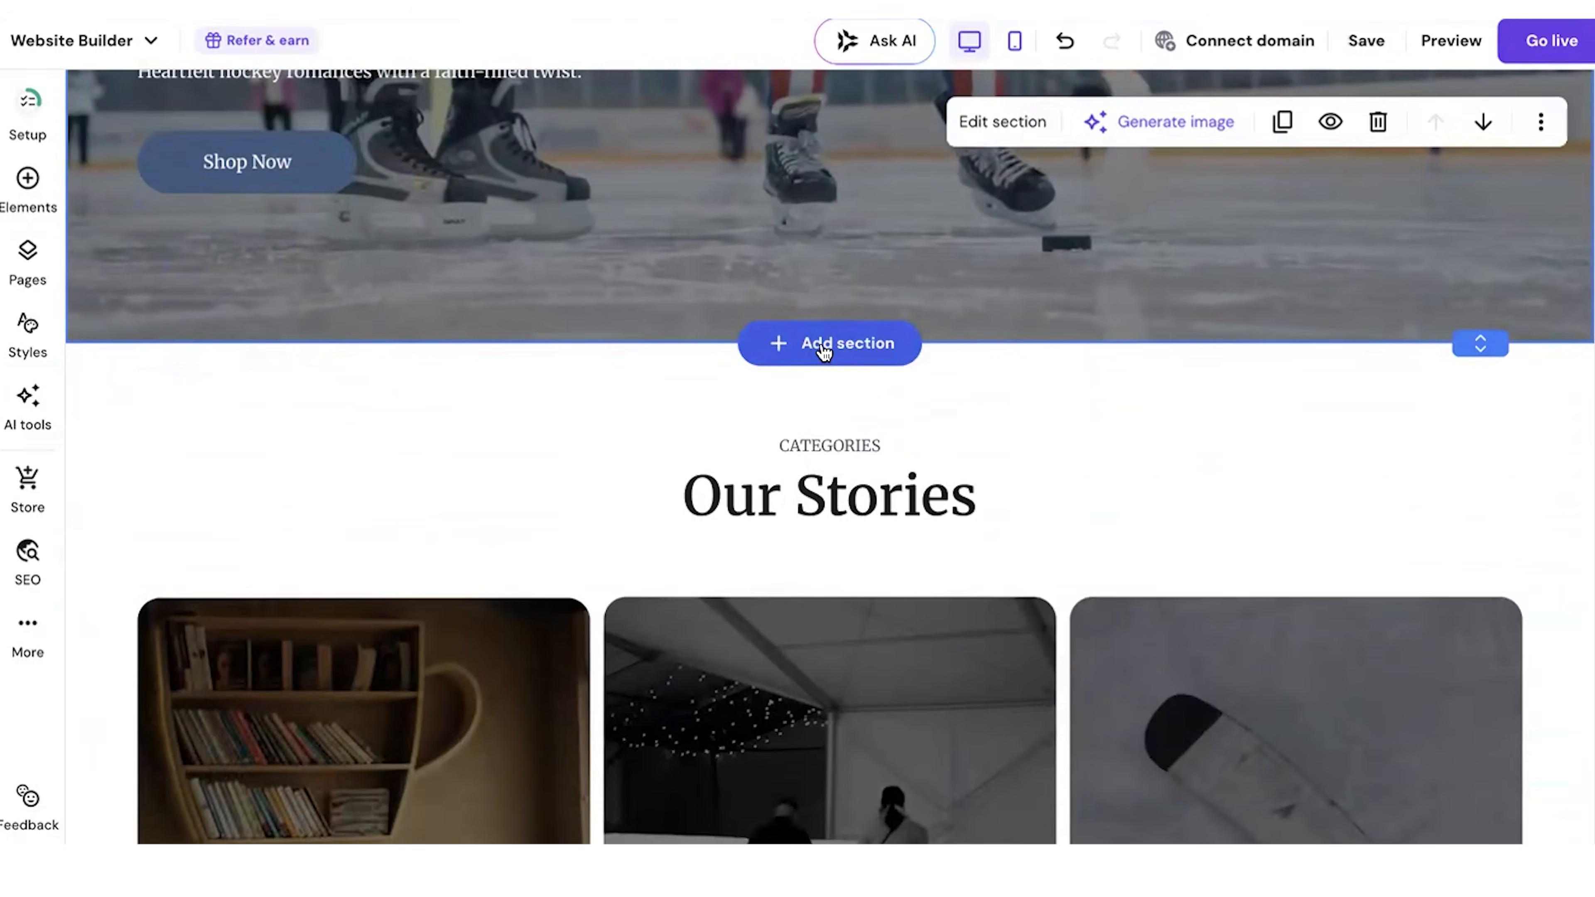
left_click(823, 347)
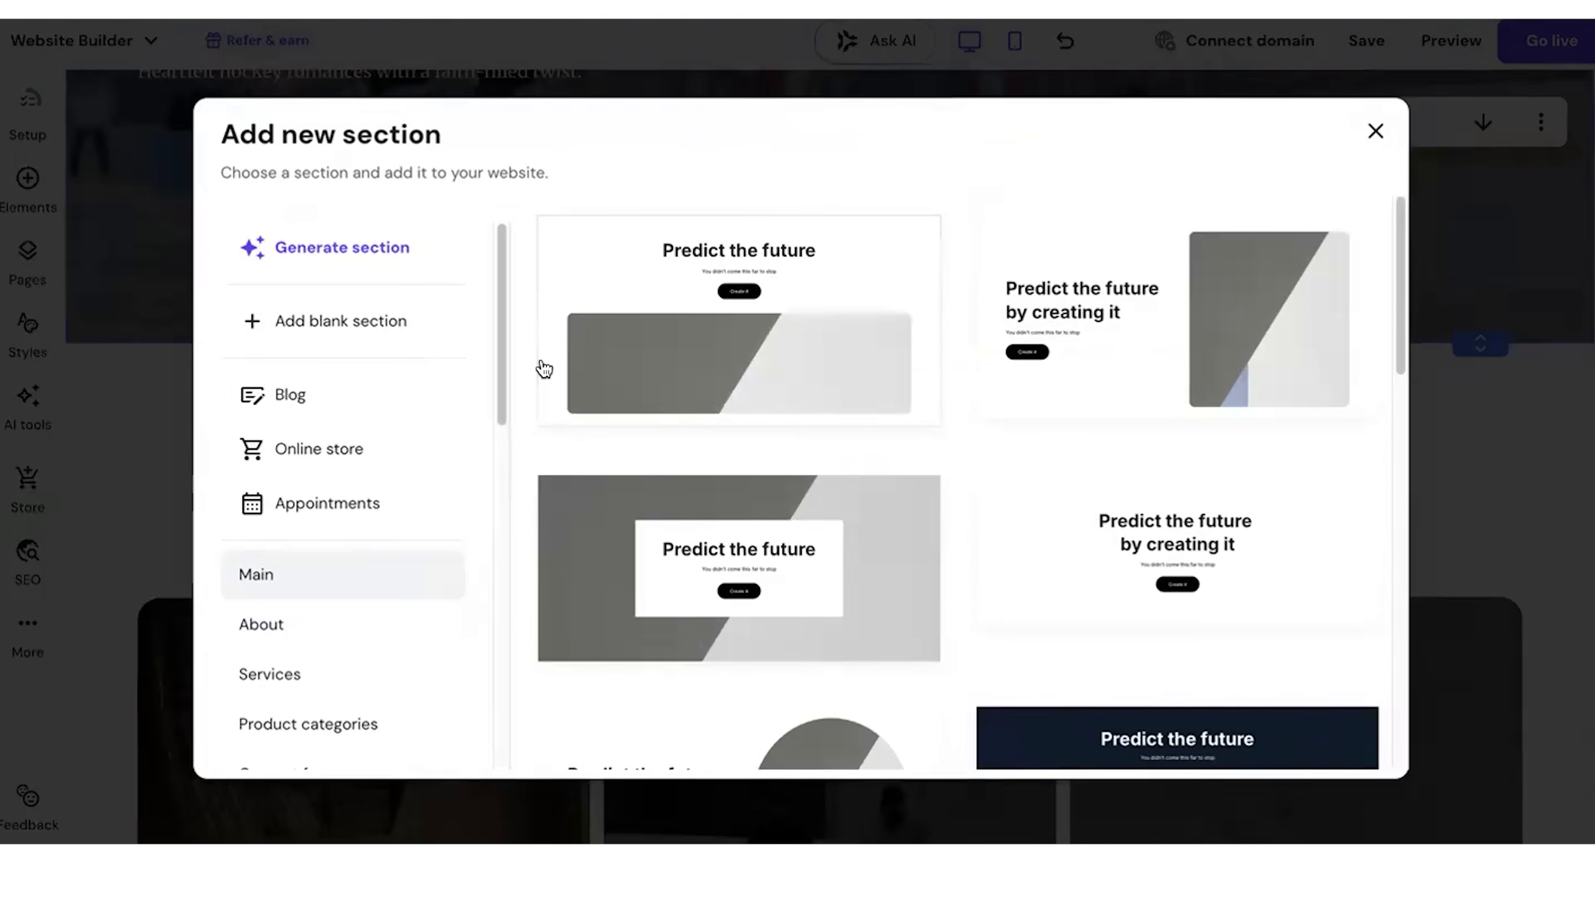
left_click(360, 448)
left_click(1200, 415)
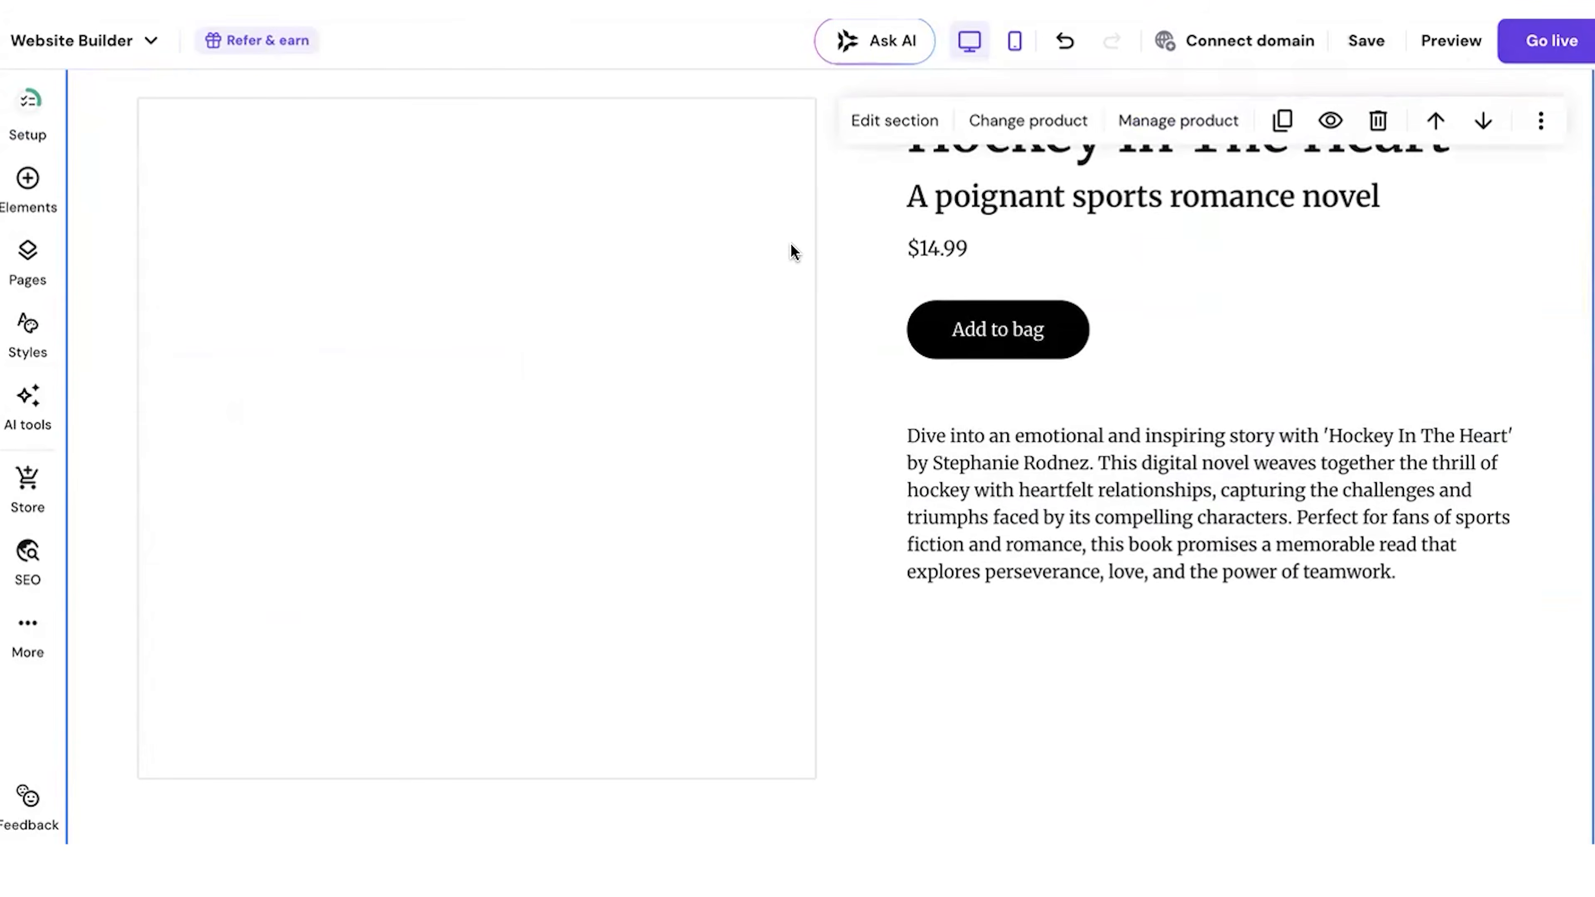
scroll(653, 449, "up", 8)
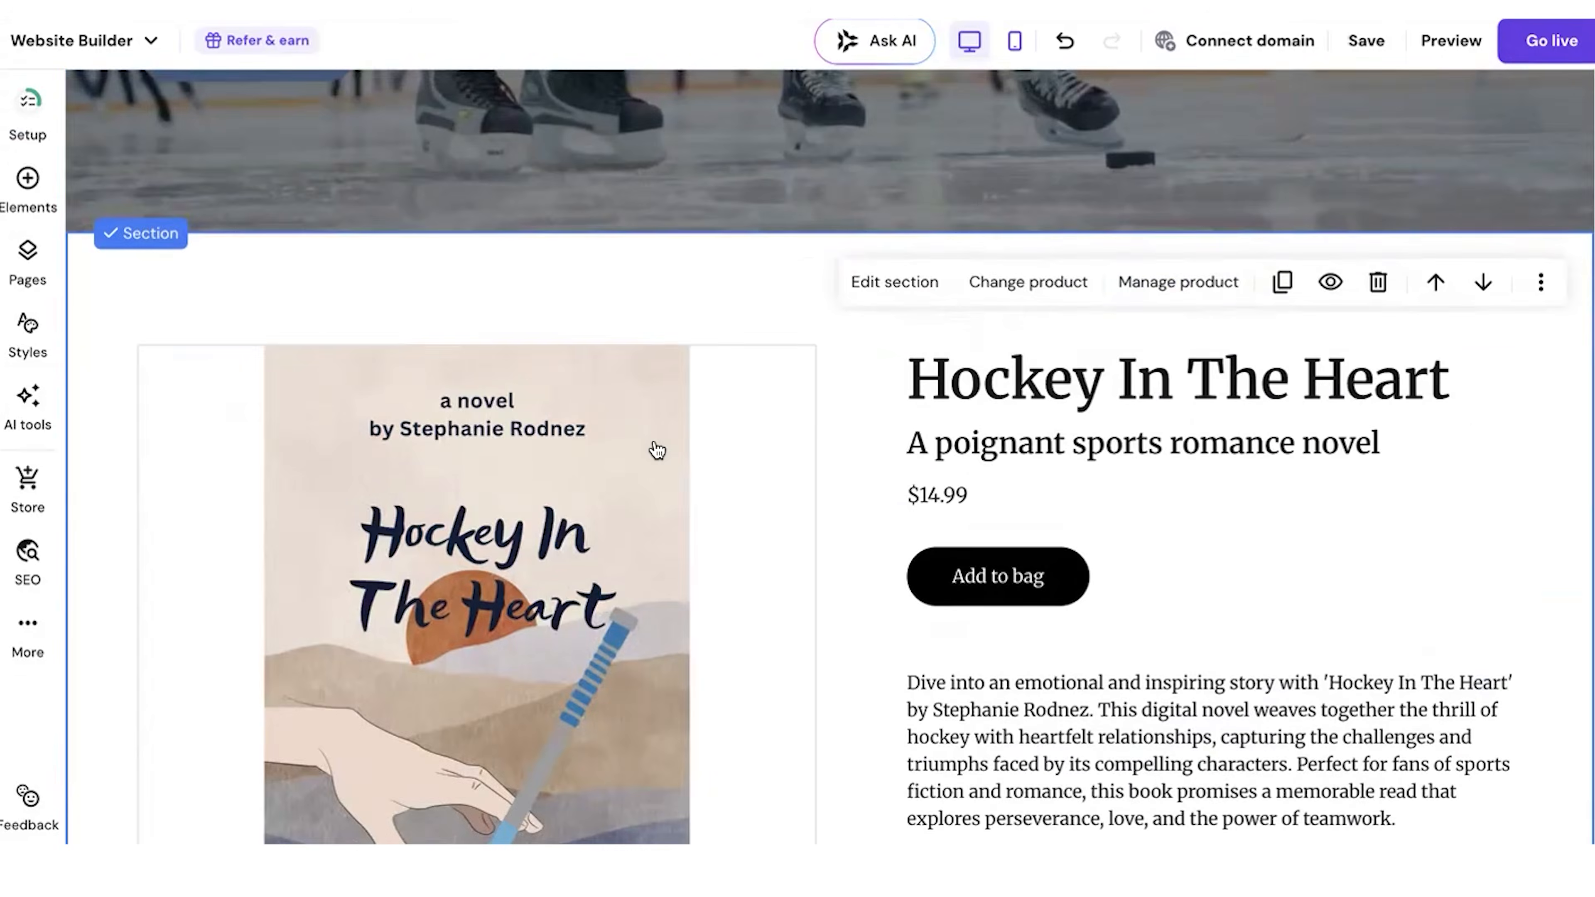
scroll(650, 408, "down", 11)
scroll(650, 381, "up", 8)
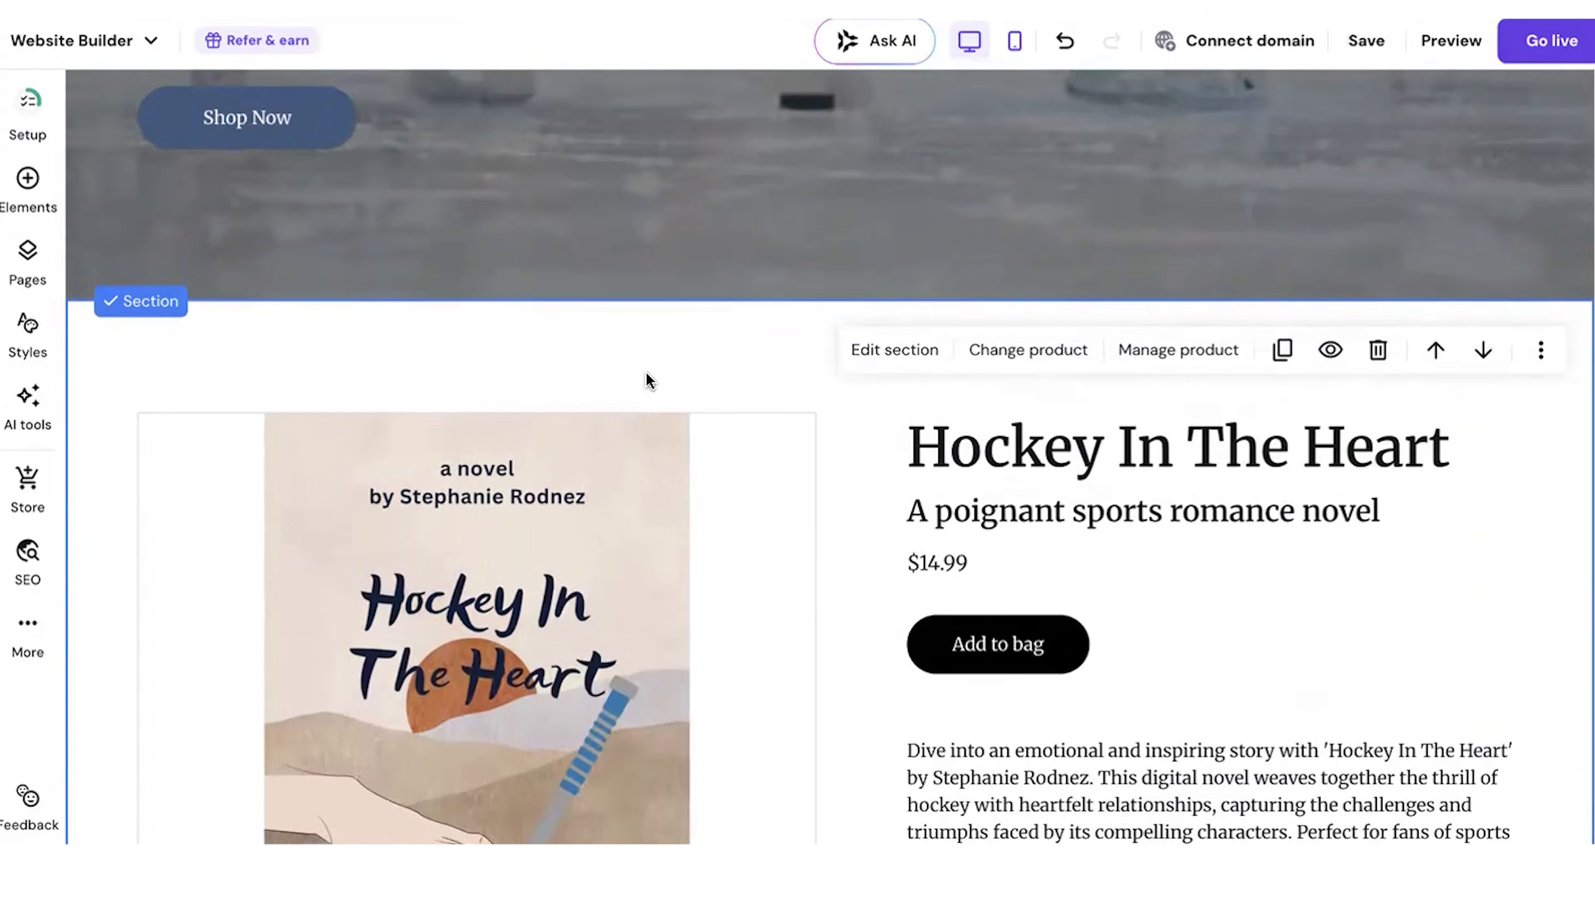
Step: Set the product section's gallery placement to Left and its text alignment to Center
left_click(912, 352)
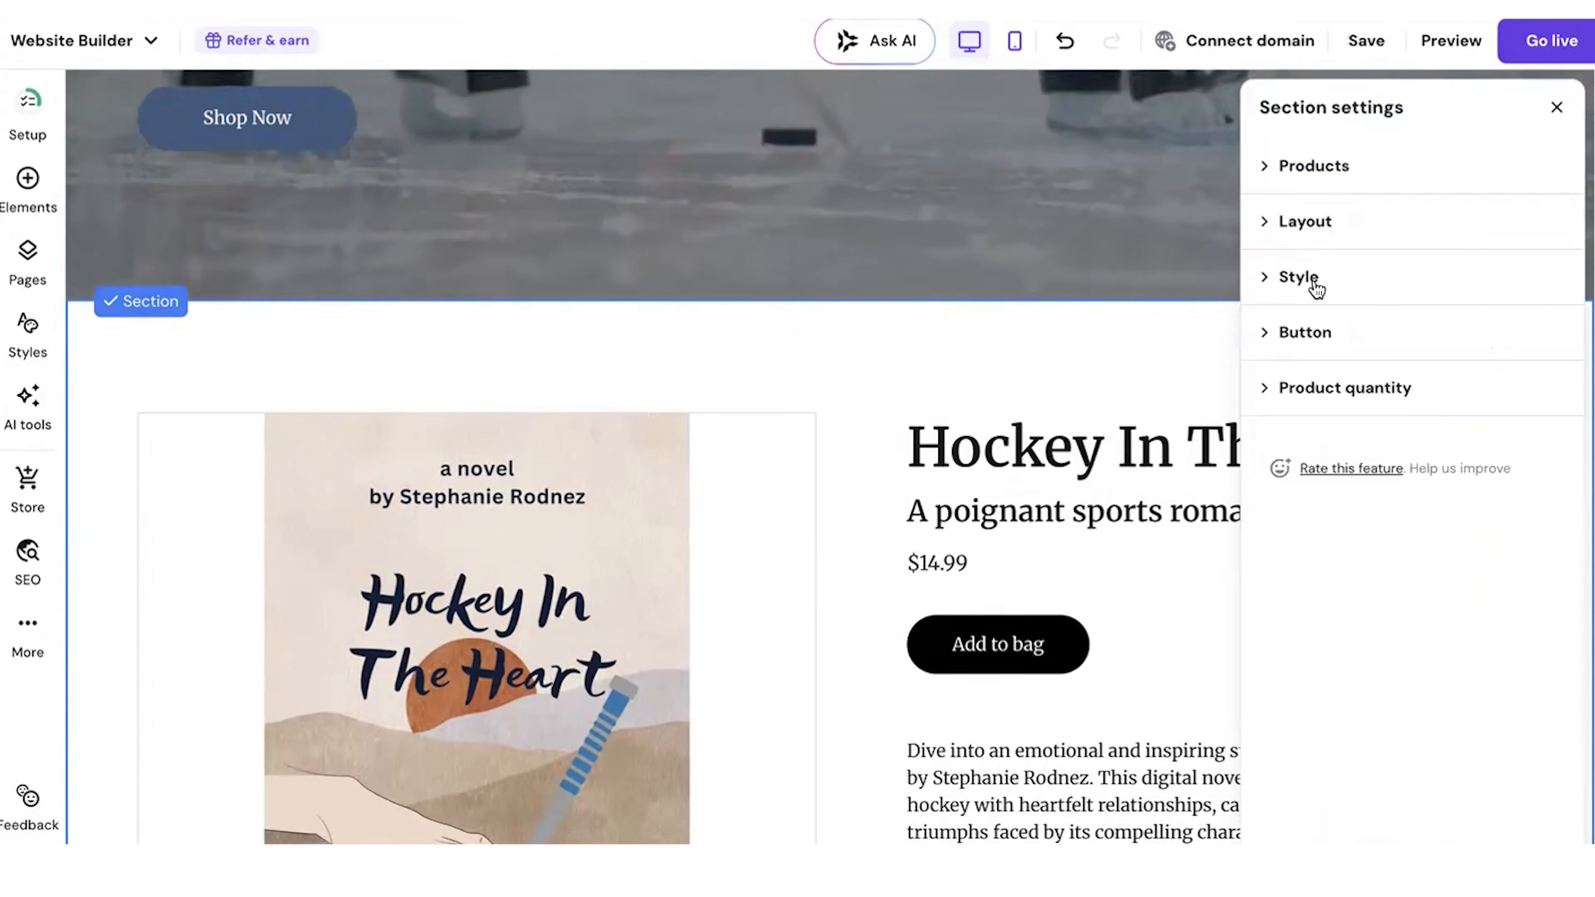
left_click(1306, 221)
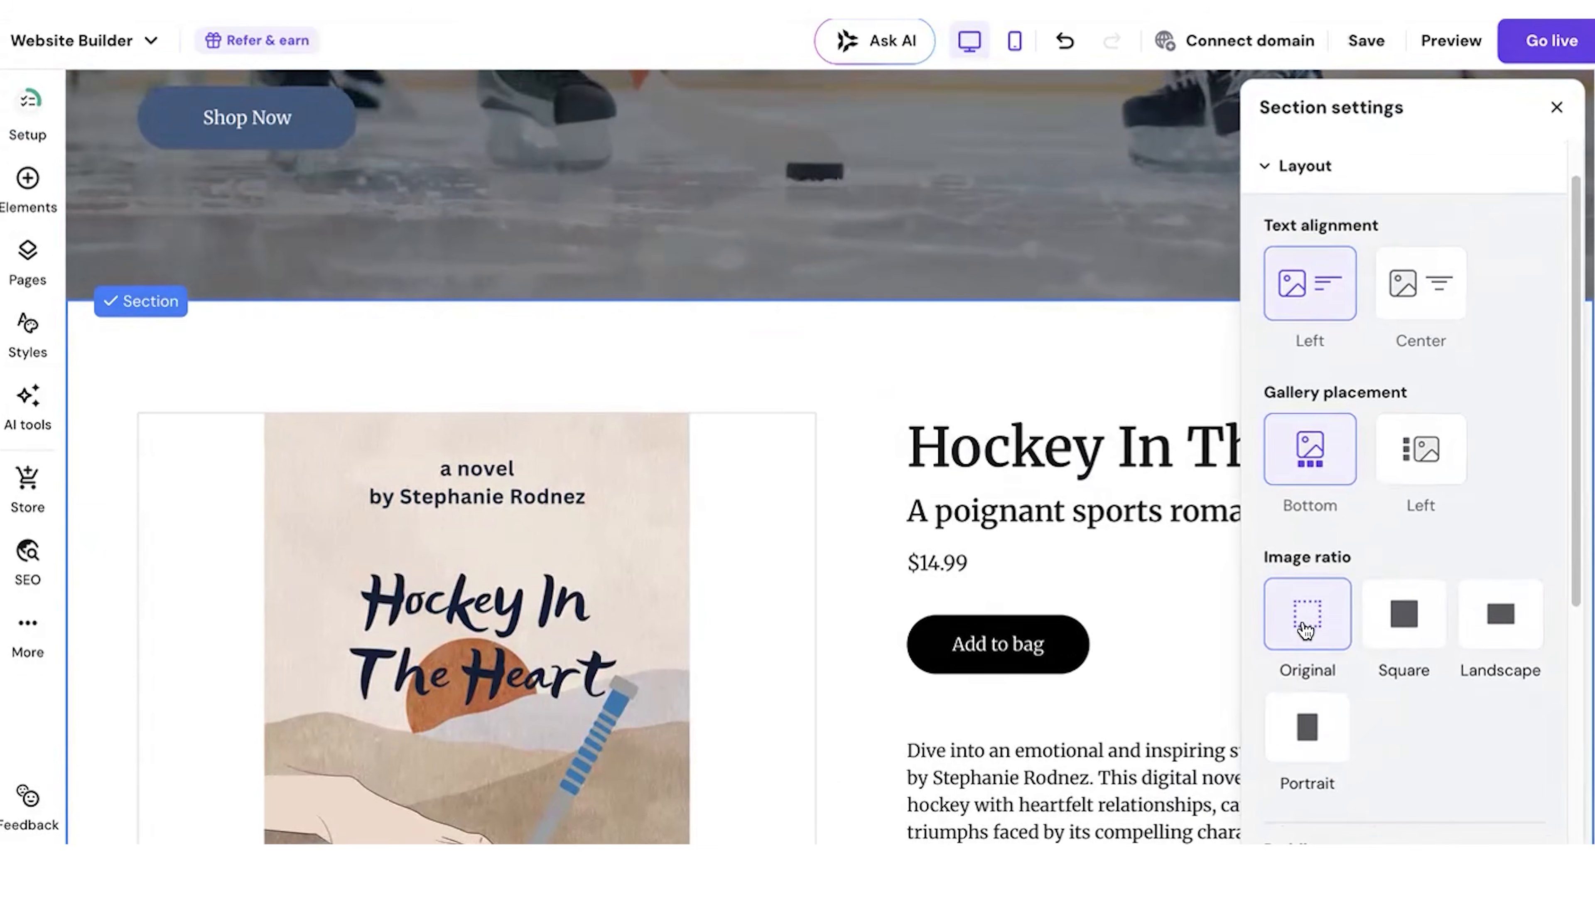
left_click(1416, 454)
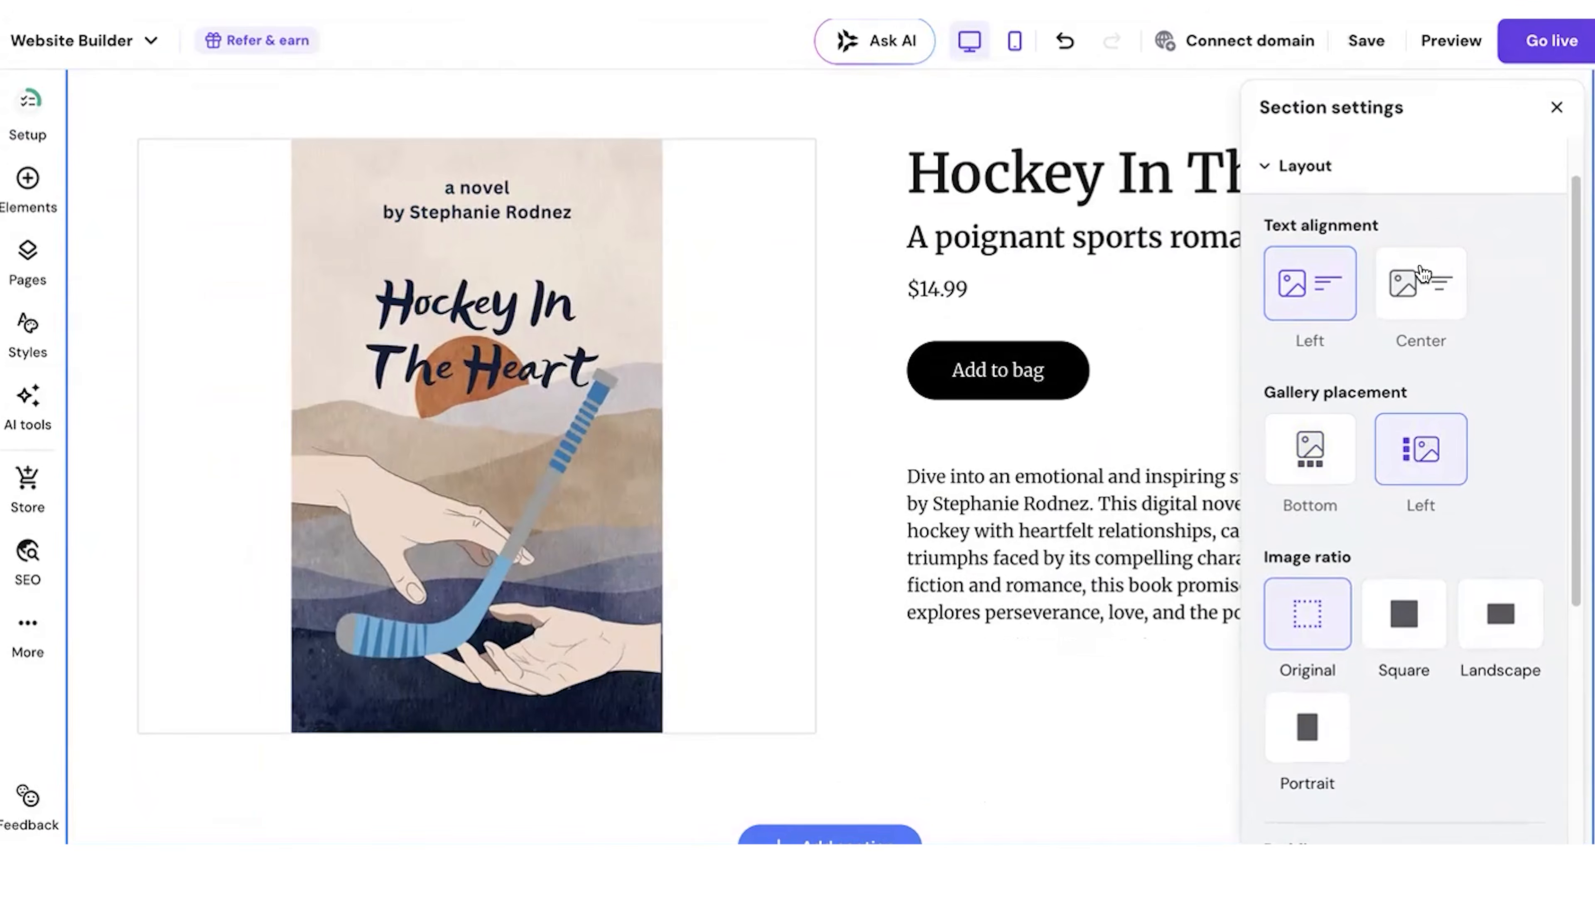
left_click(1422, 274)
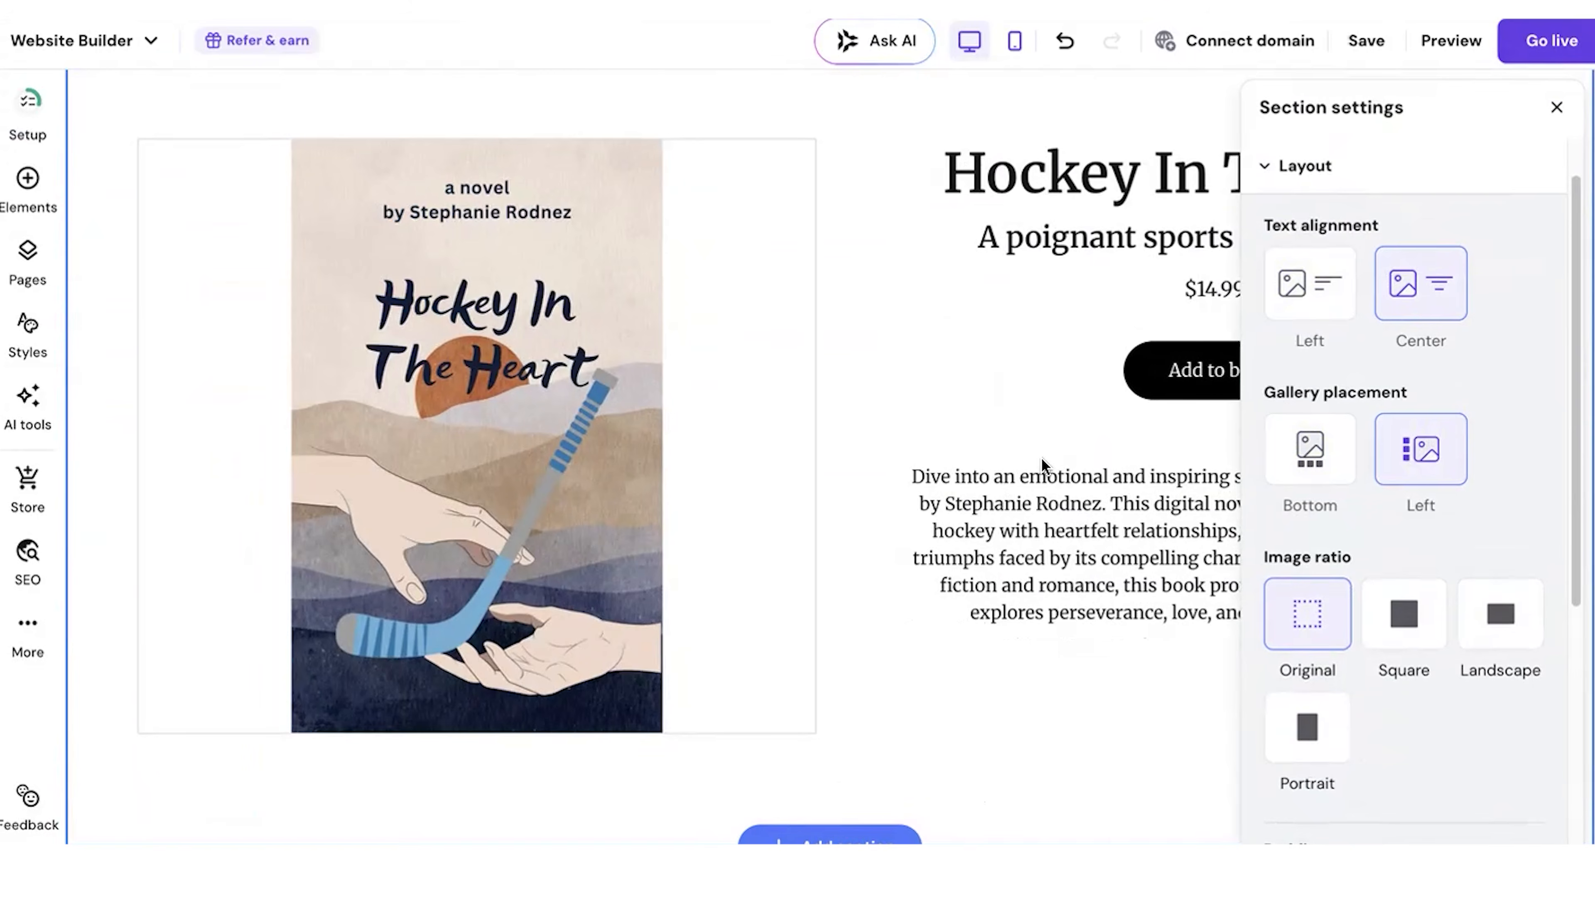
left_click(1552, 108)
scroll(1400, 247, "up", 10)
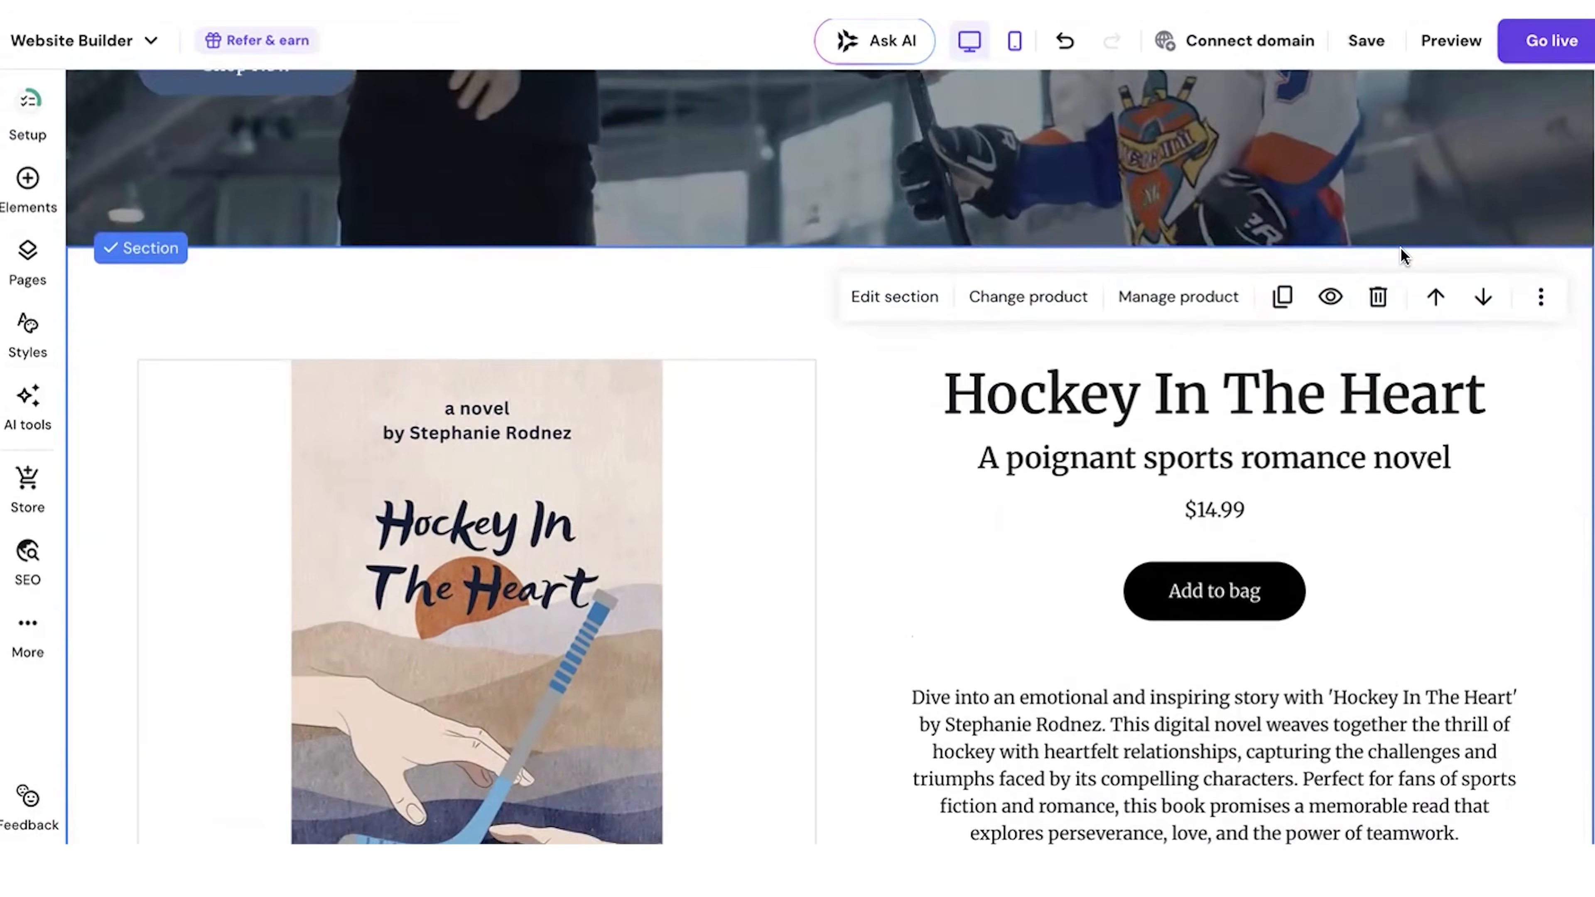
Step: Delete the Our Stories categories section from the home page
scroll(1400, 246, "down", 8)
scroll(1402, 256, "down", 10)
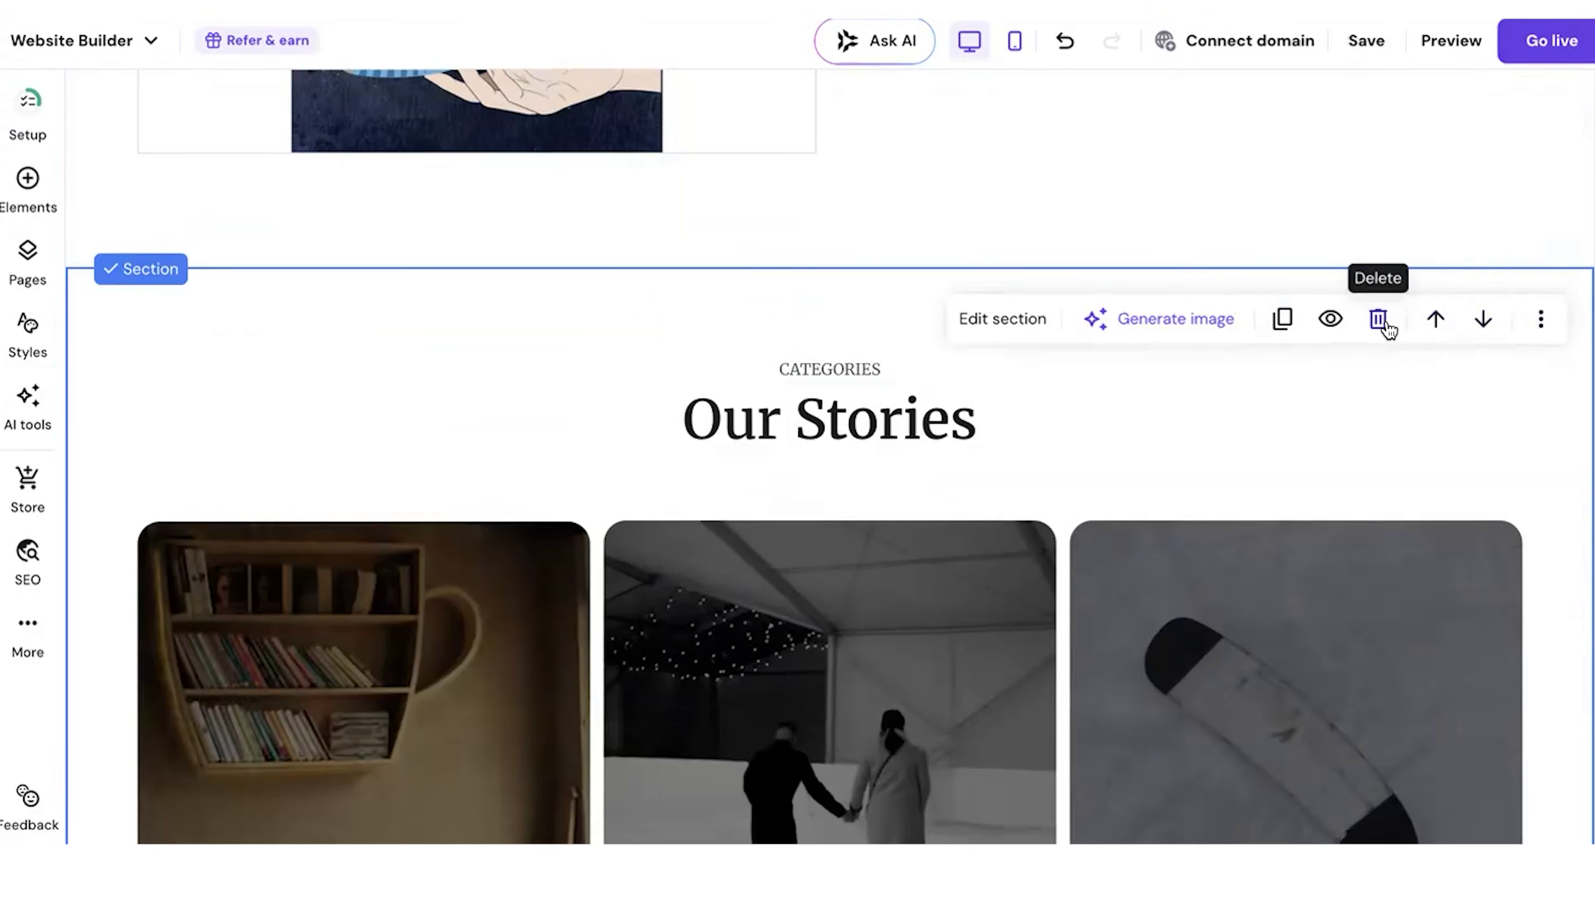
left_click(1388, 328)
Step: Delete the redundant product list section located between the featured product and the Stay Connected form
scroll(1481, 488, "down", 5)
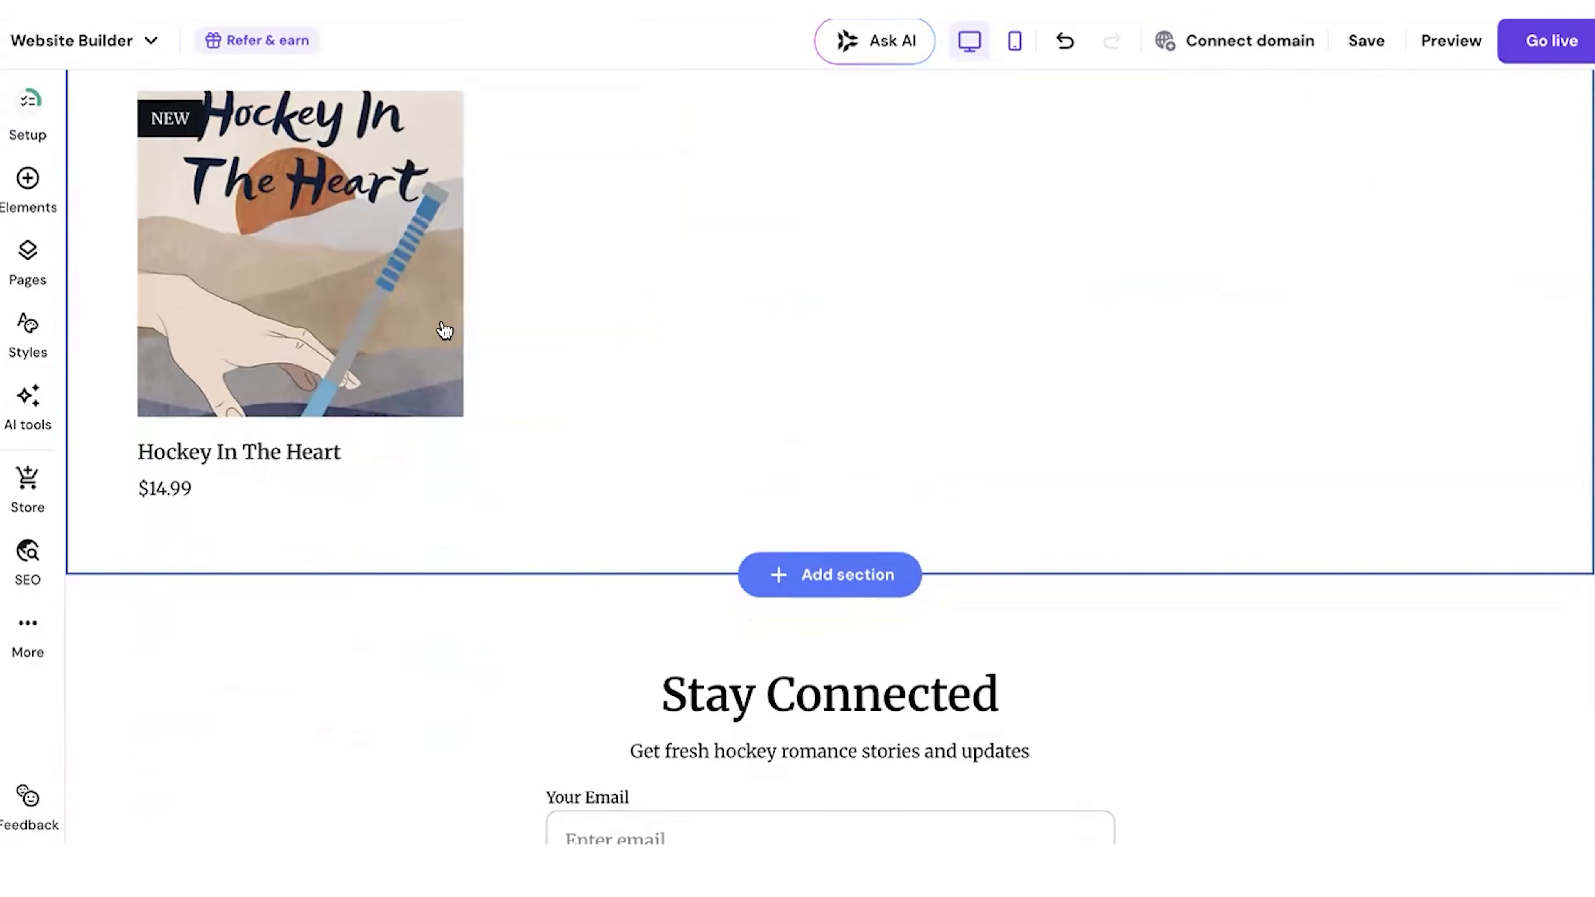
scroll(1444, 409, "up", 4)
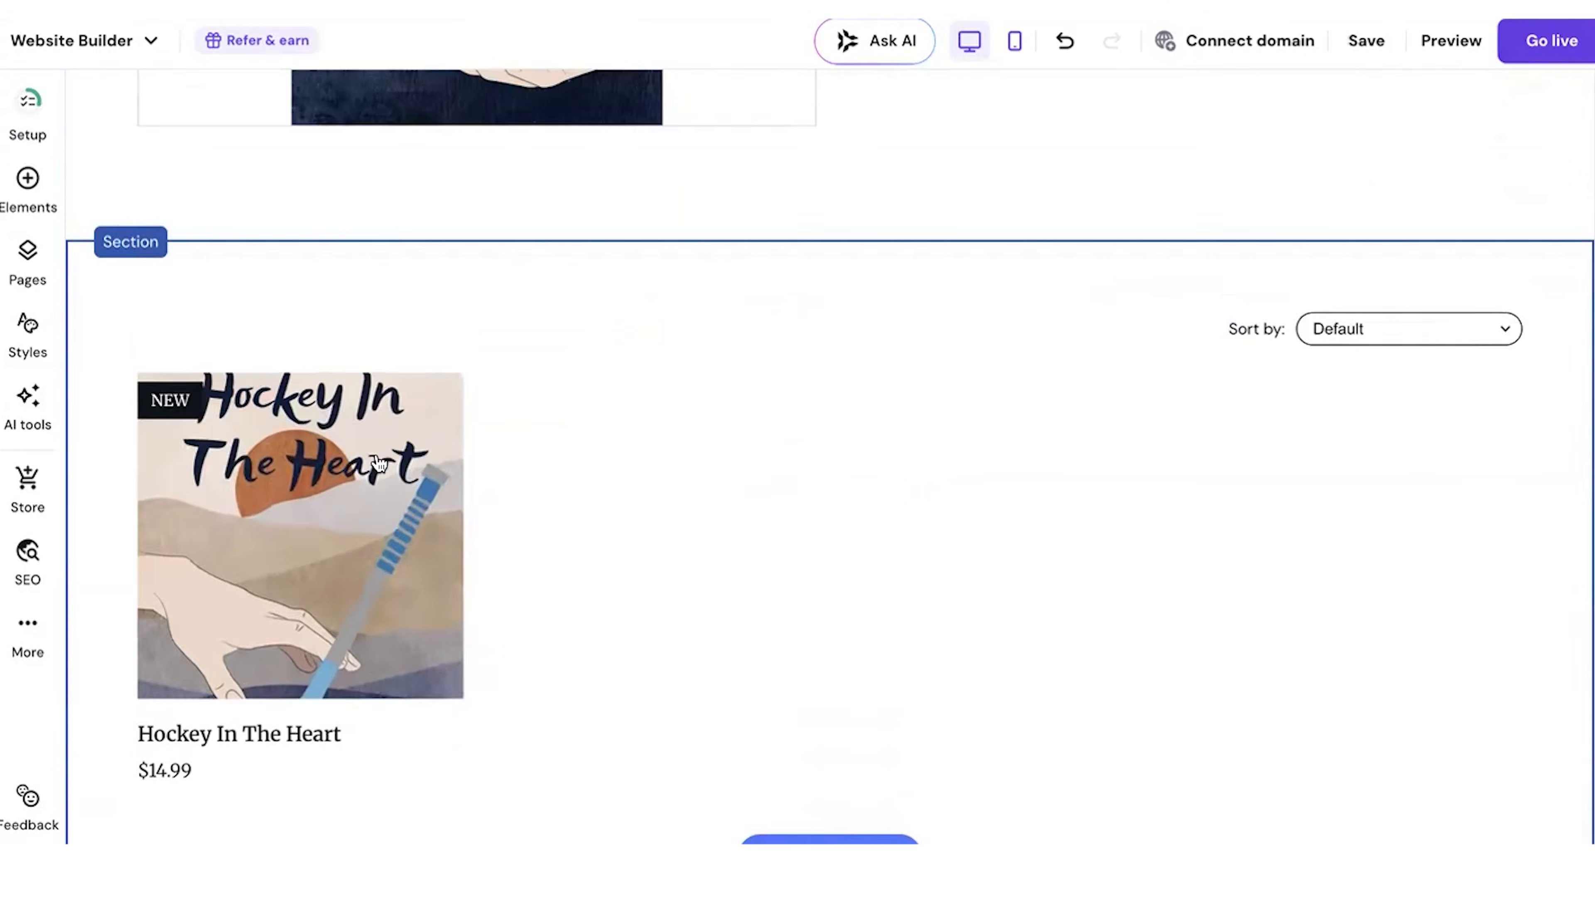
scroll(377, 503, "up", 8)
scroll(375, 556, "down", 10)
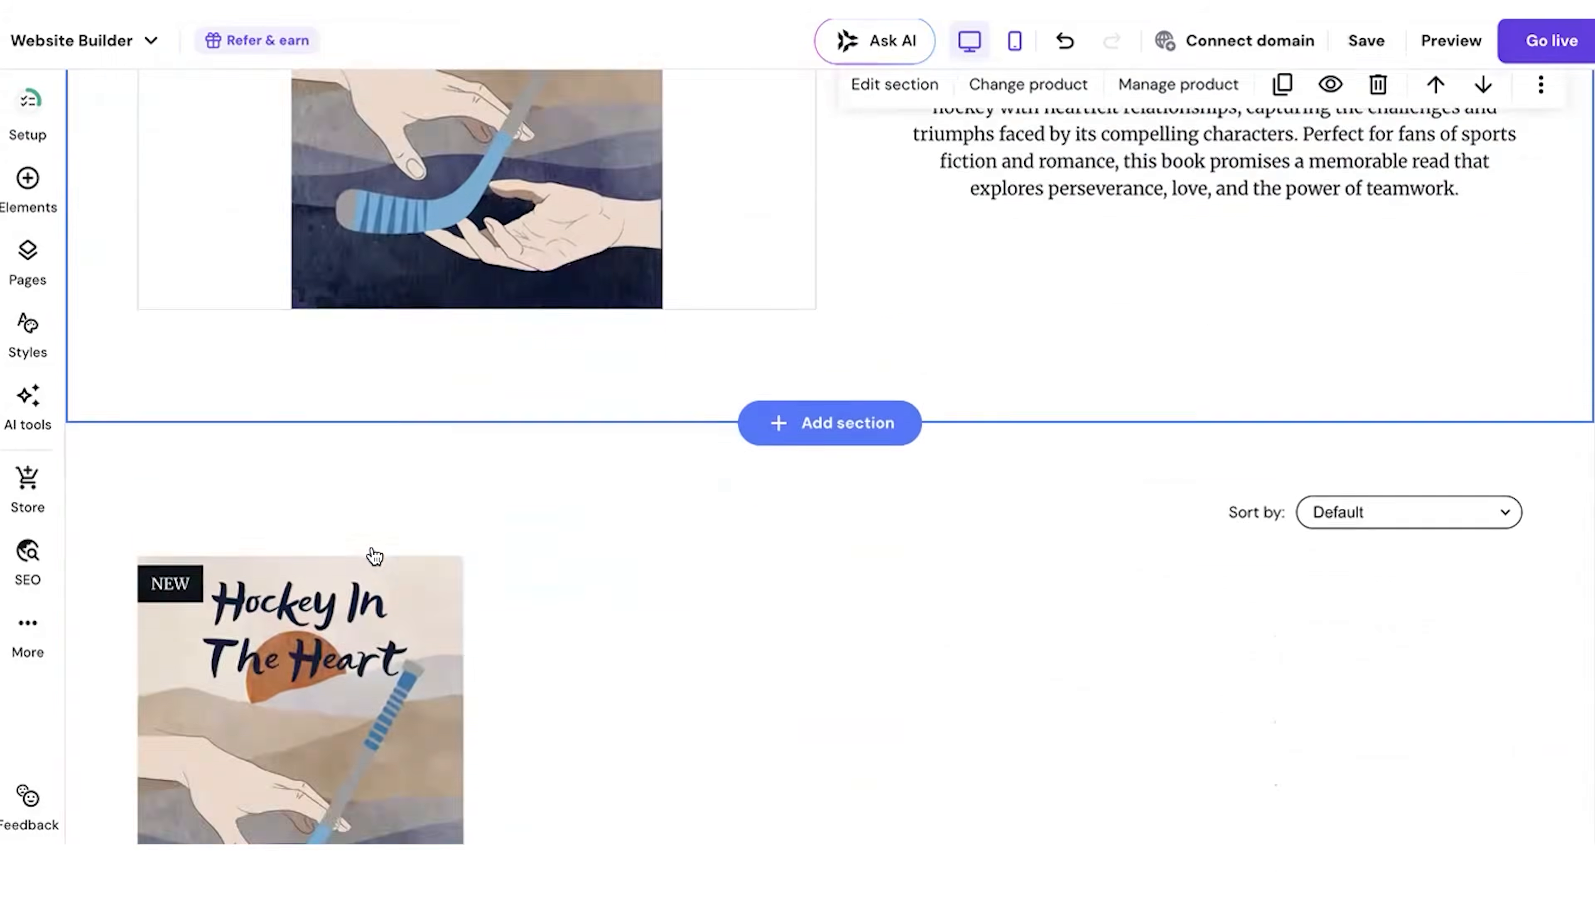
left_click(1378, 170)
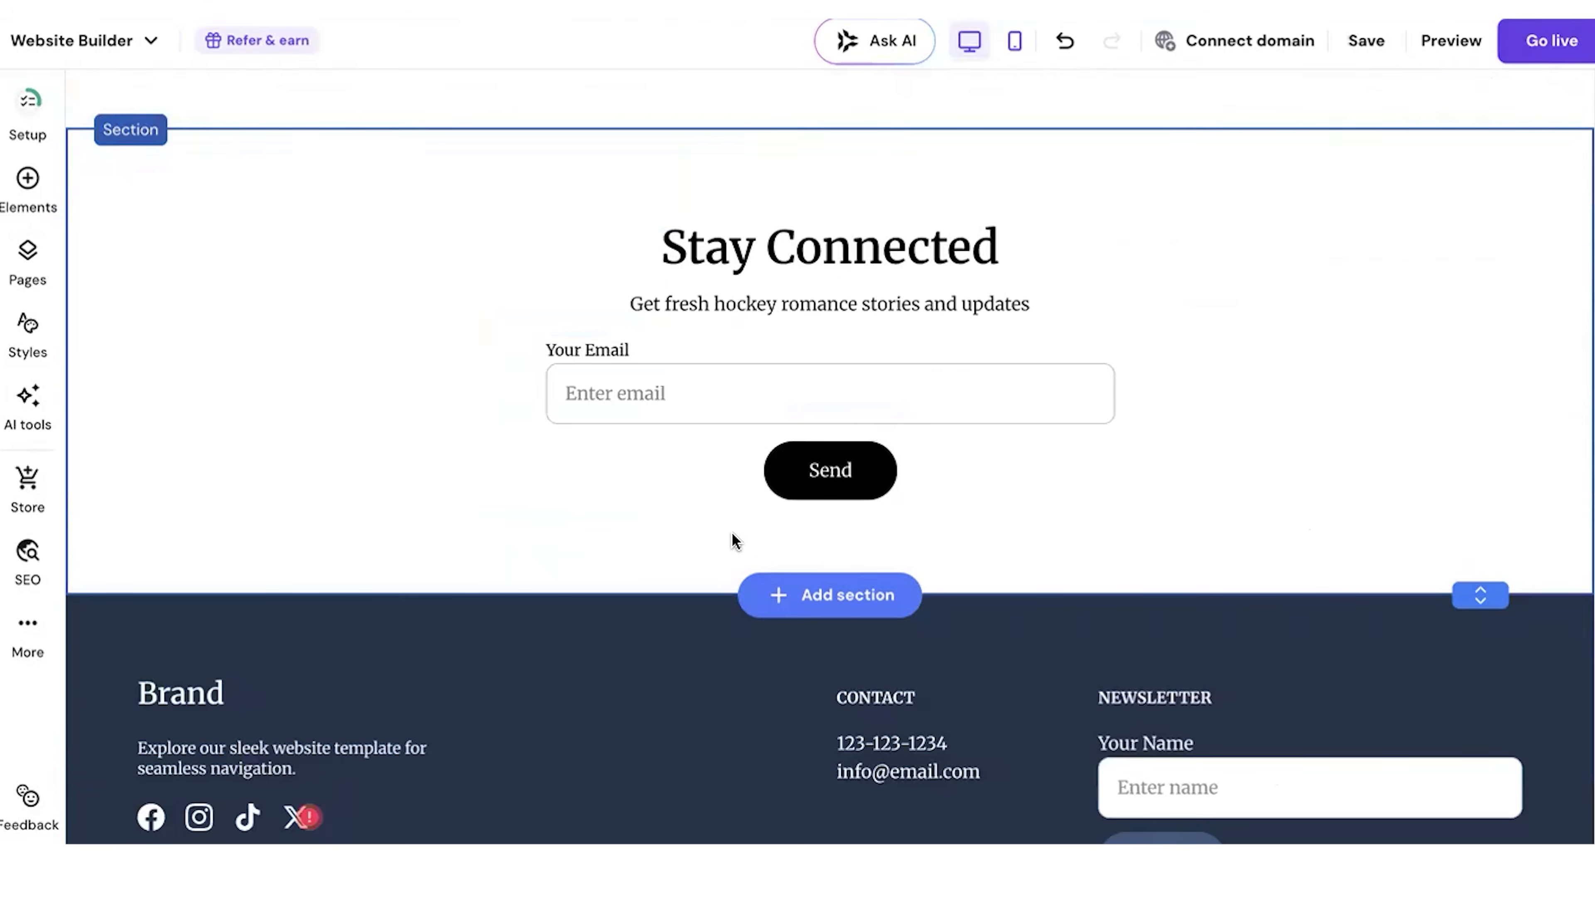
Step: Replace the footer's Brand heading with "Hockey Romance Novels"
scroll(771, 532, "down", 3)
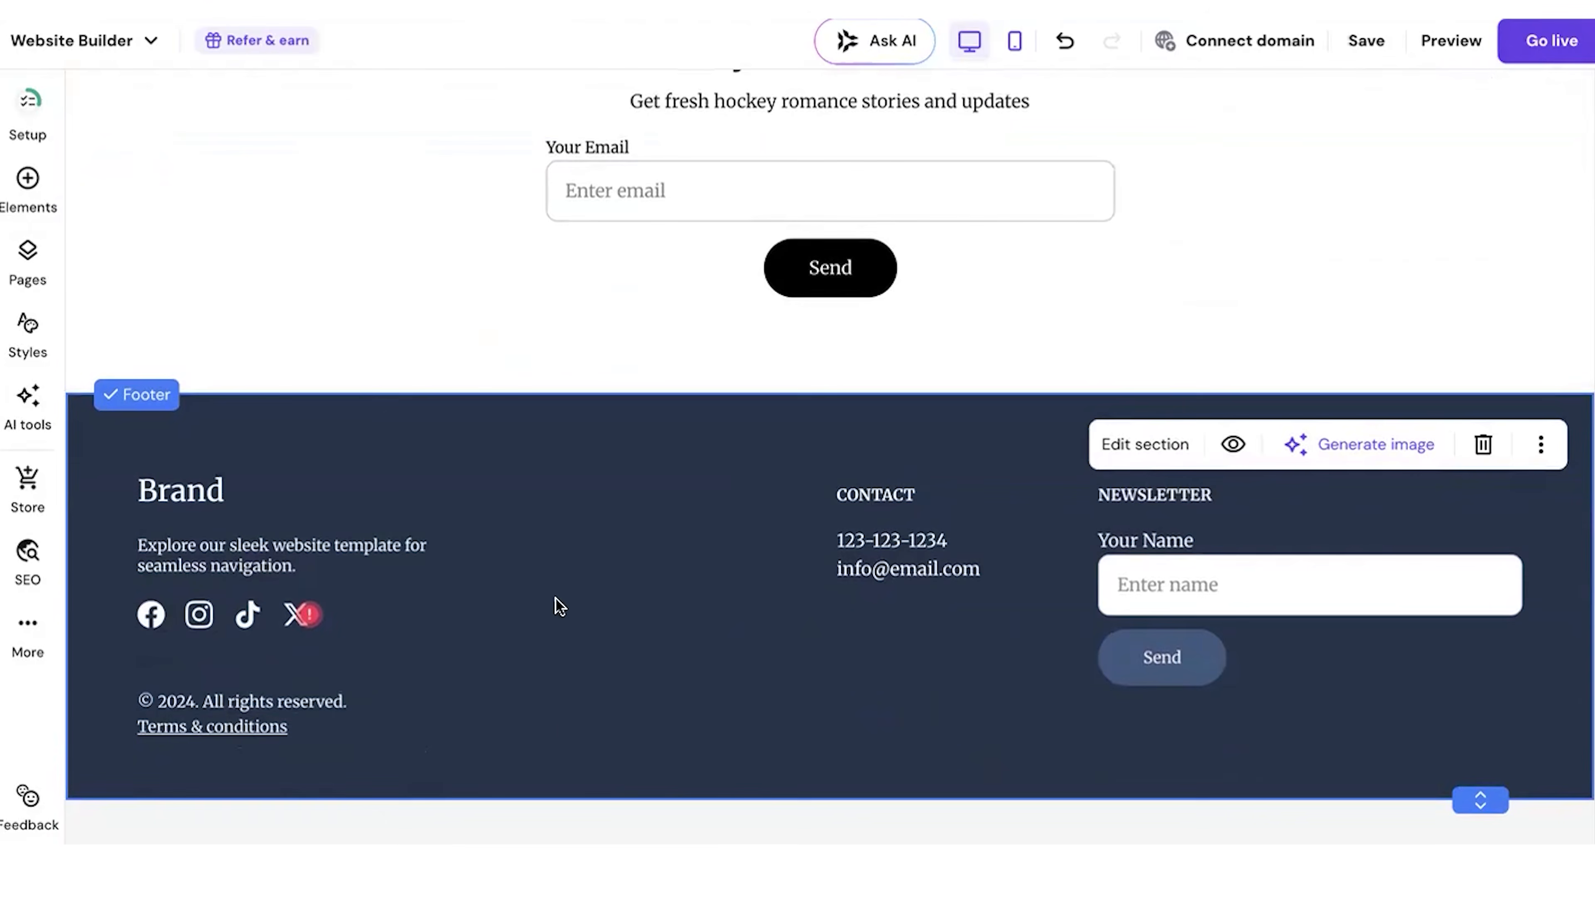
double_click(178, 485)
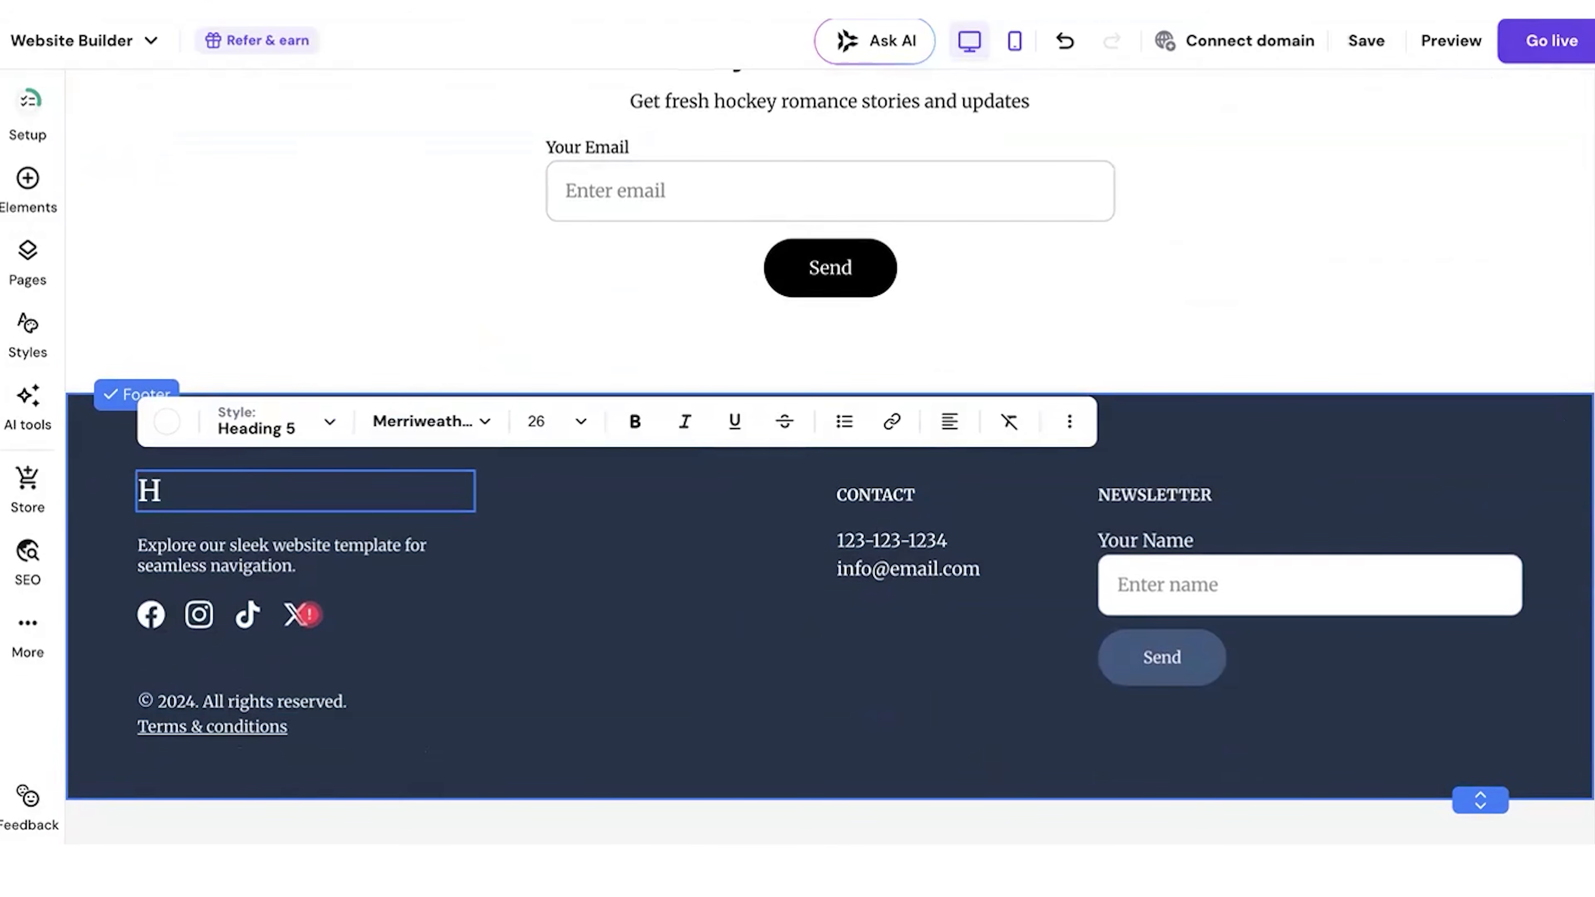
scroll(619, 348, "up", 20)
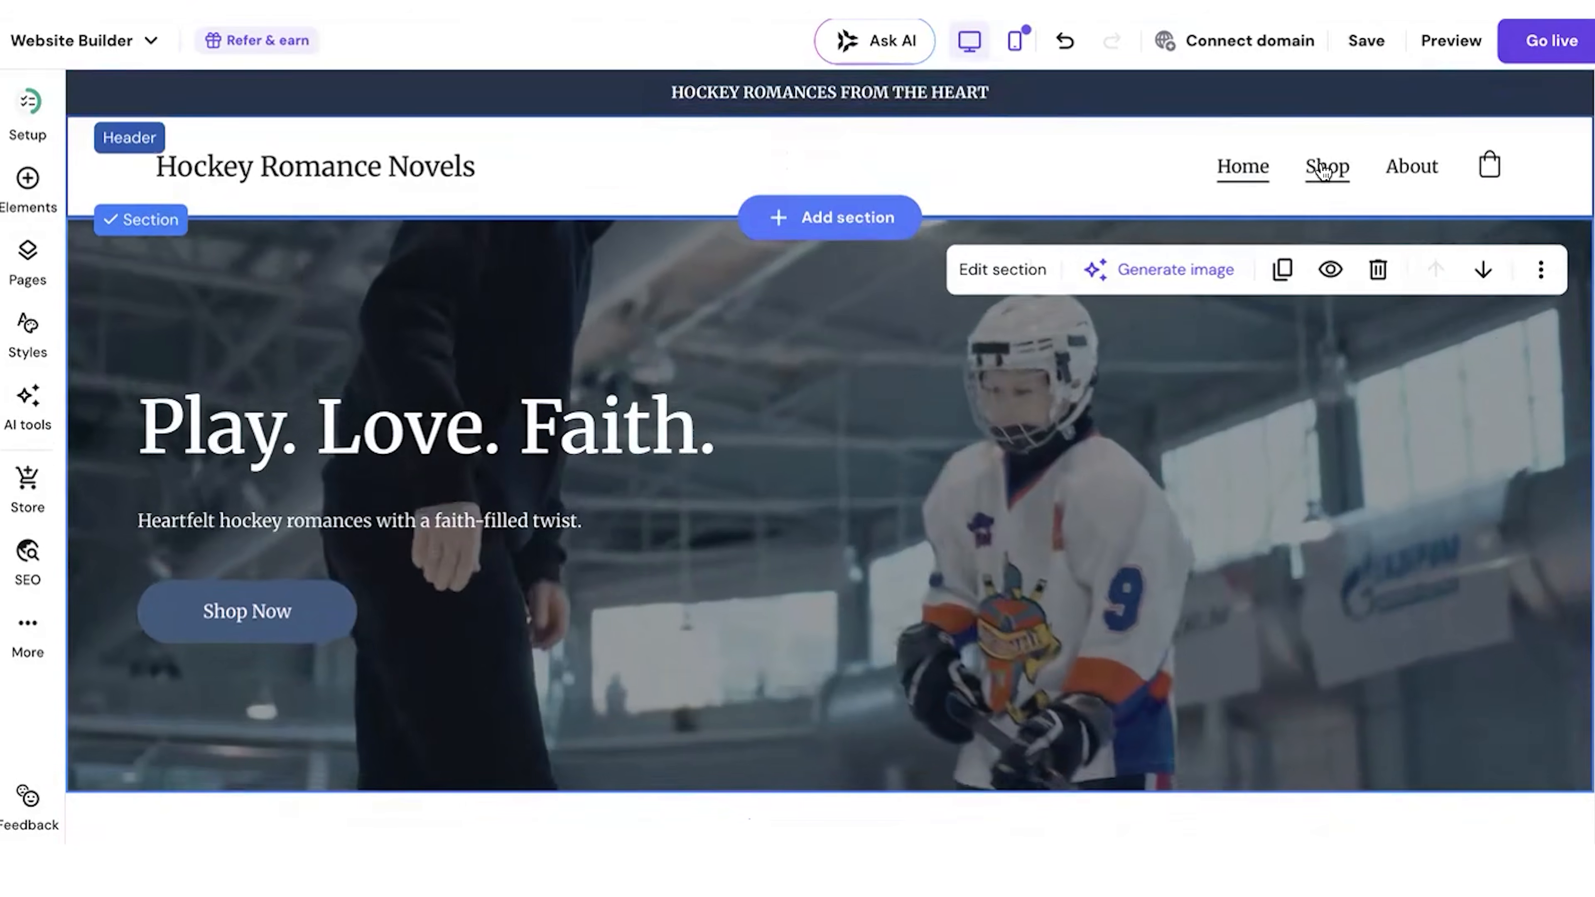
Step: Open the Shop page, delete the section between the product list and the footer, and review the page
left_click(1325, 168)
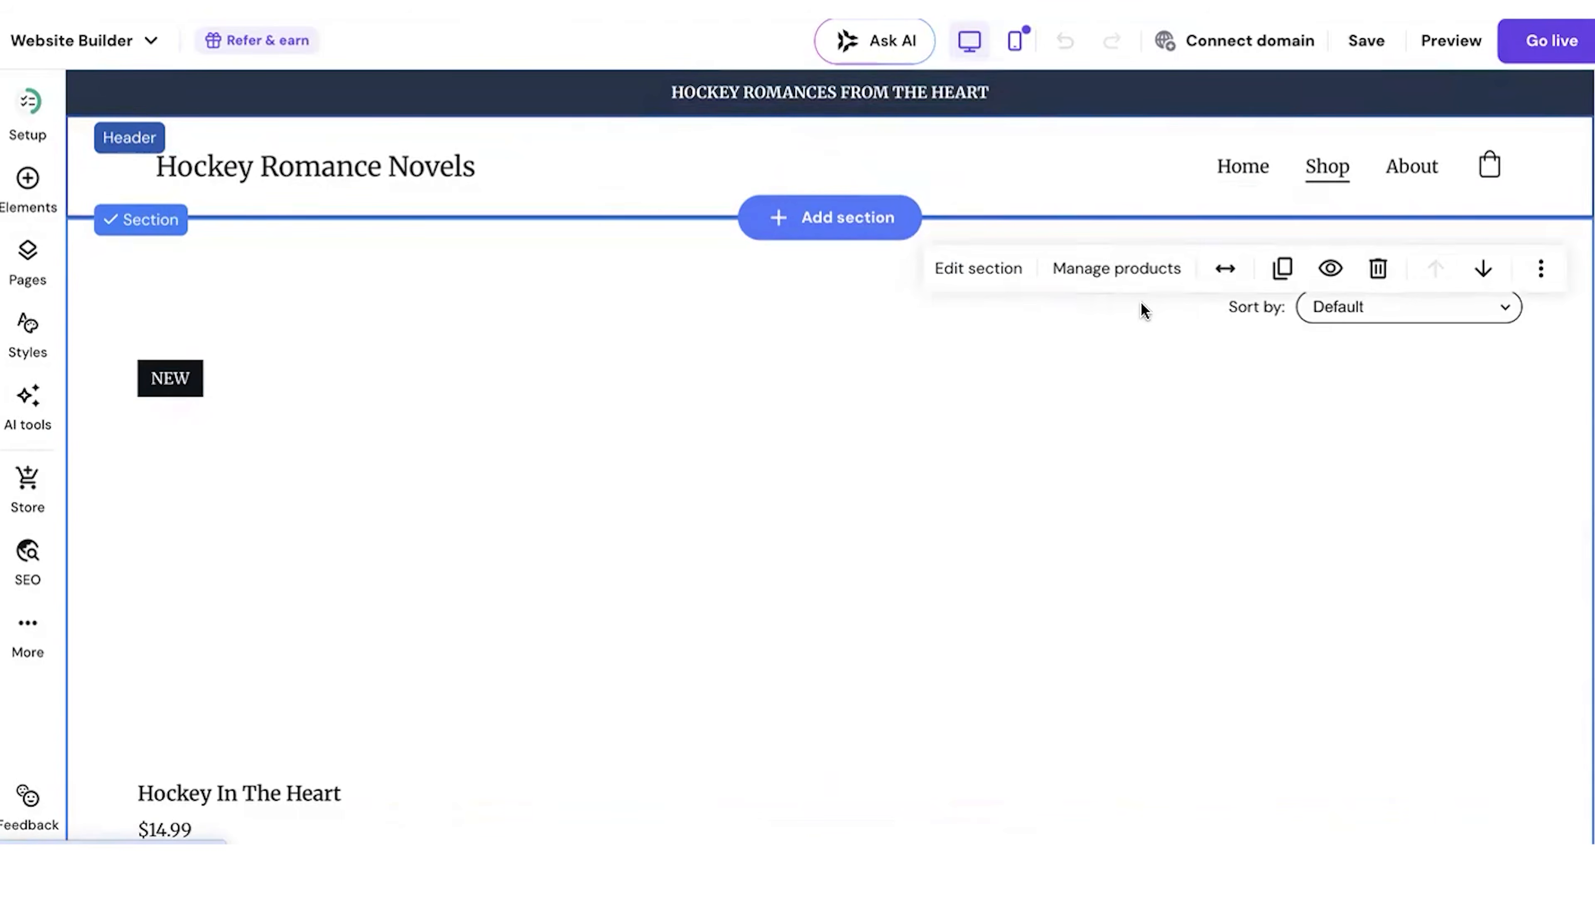
scroll(719, 616, "down", 10)
scroll(722, 617, "down", 2)
left_click(1378, 126)
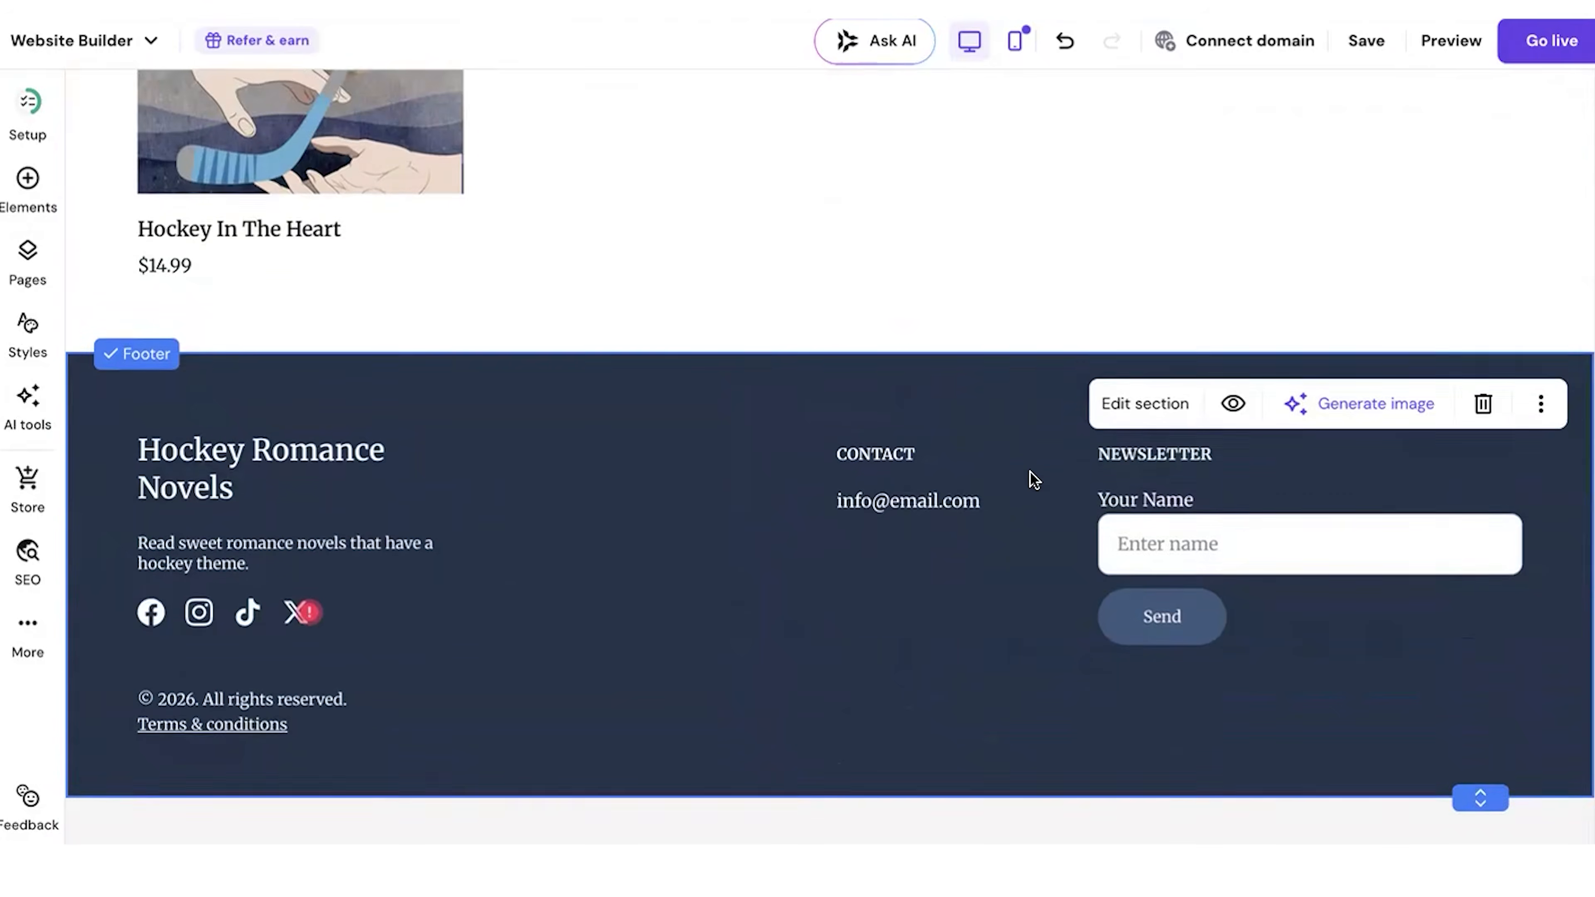
scroll(1033, 475, "up", 10)
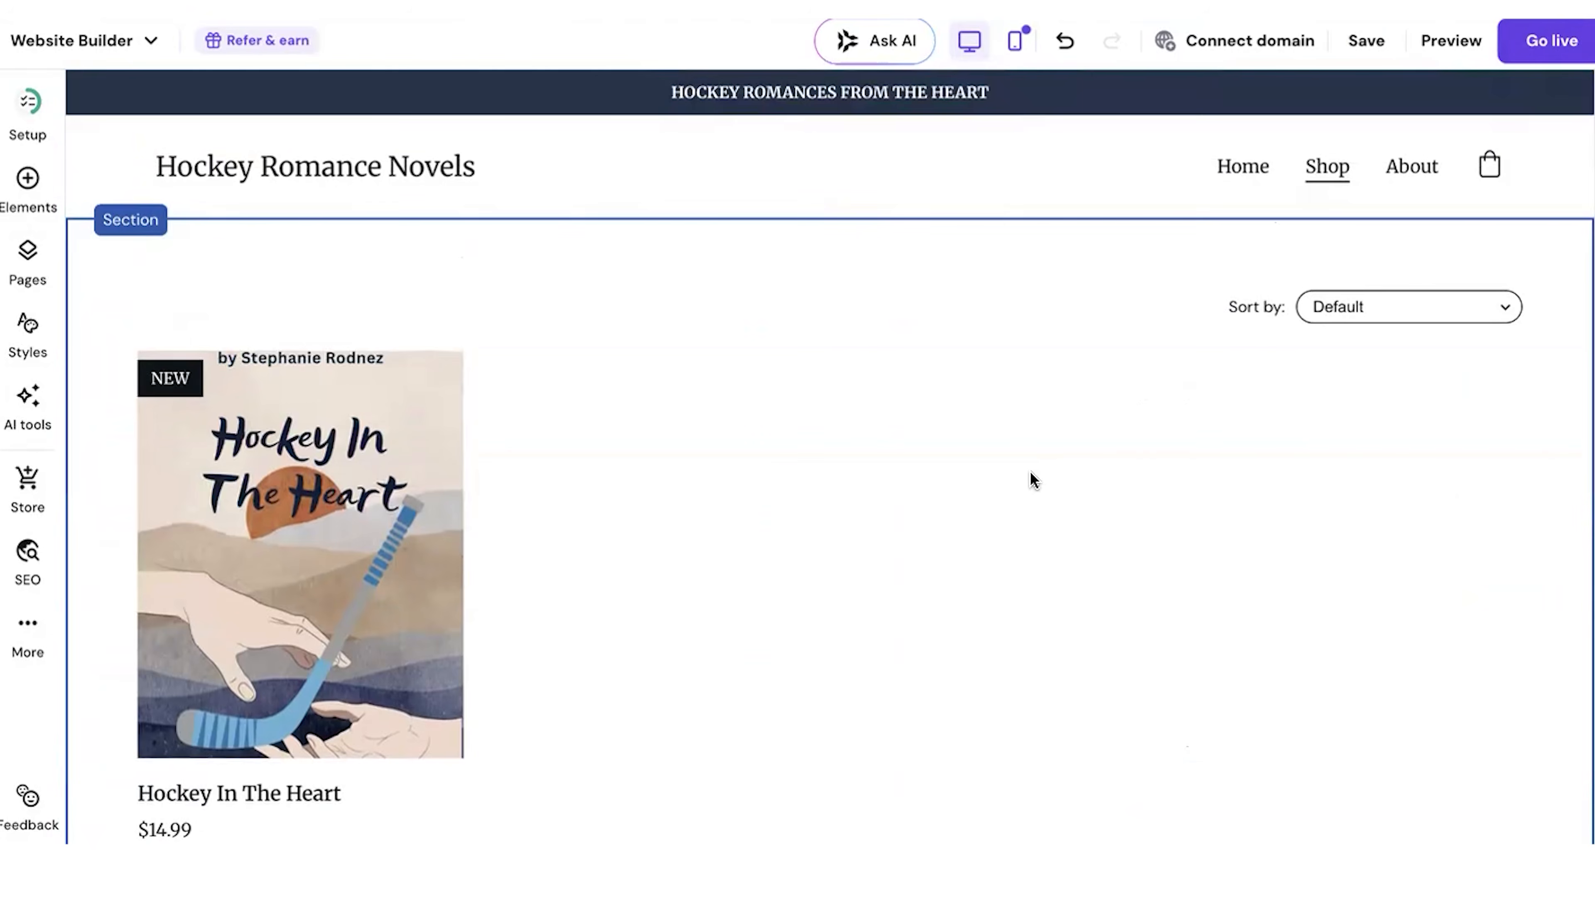
Step: Add an online store section featuring the single product Hockey In The Heart directly below the Shop page header
left_click(842, 225)
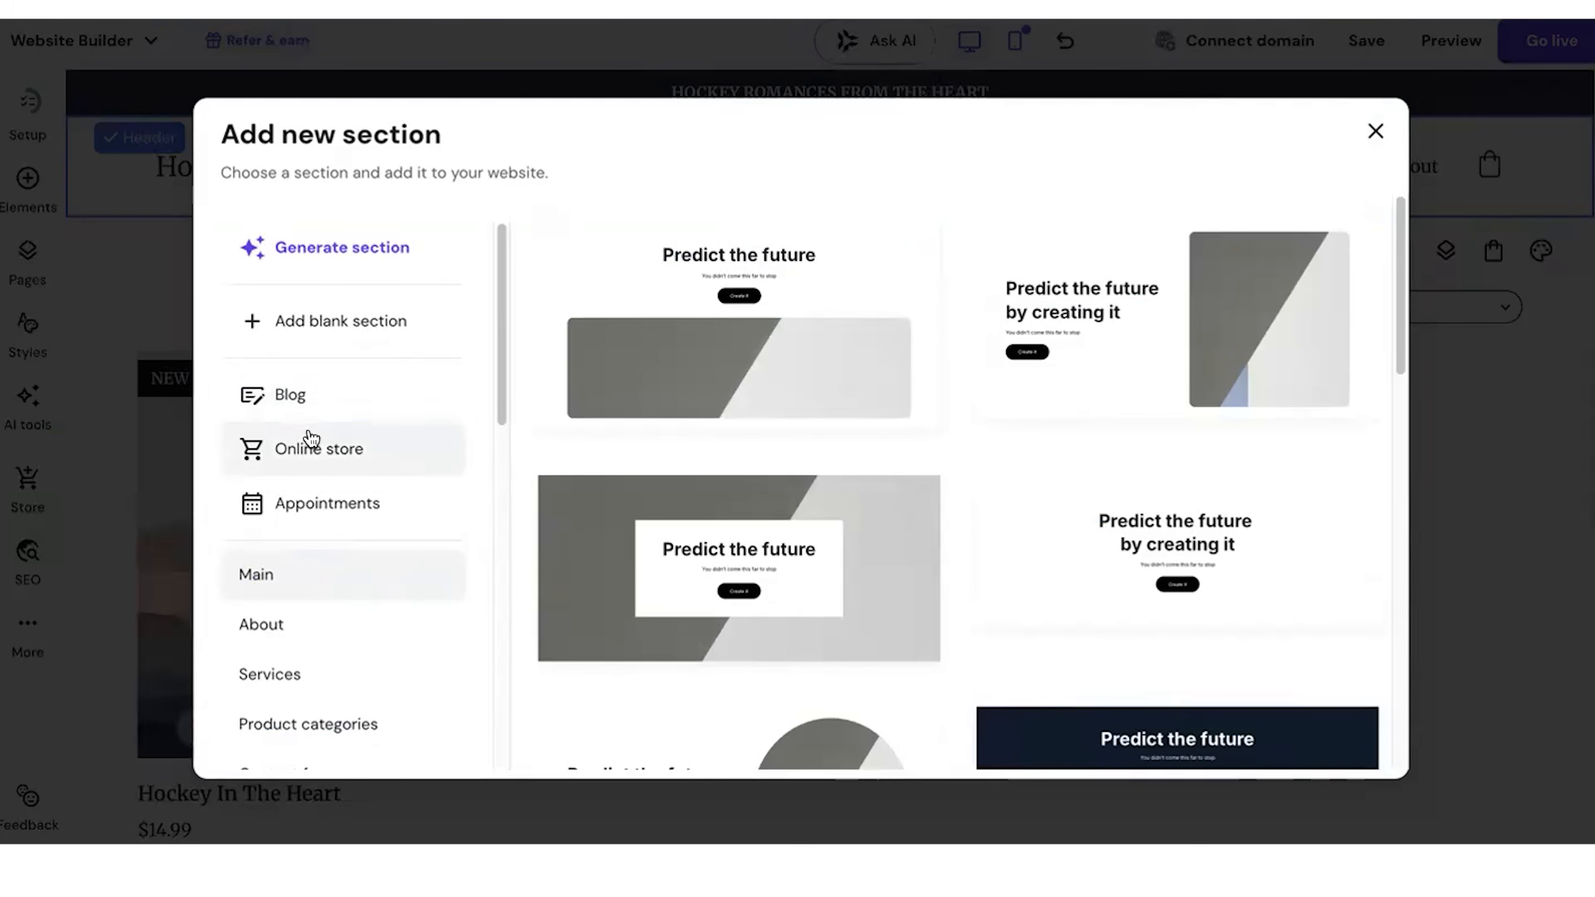
left_click(311, 443)
left_click(1185, 321)
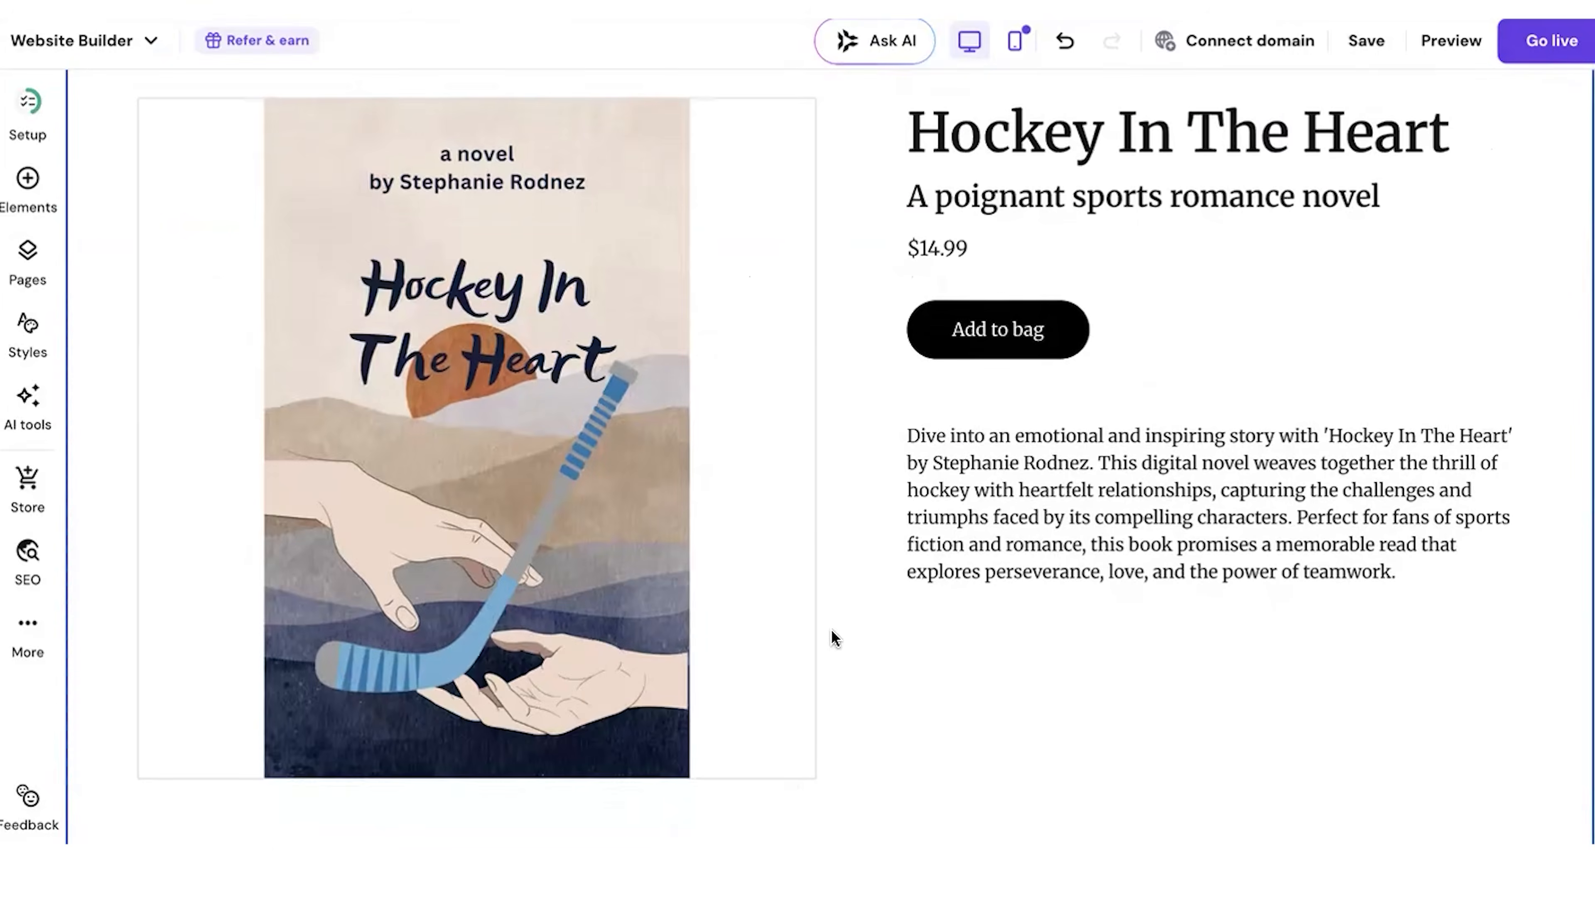
Step: Delete the old product list section below the featured product on the Shop page
scroll(829, 637, "down", 5)
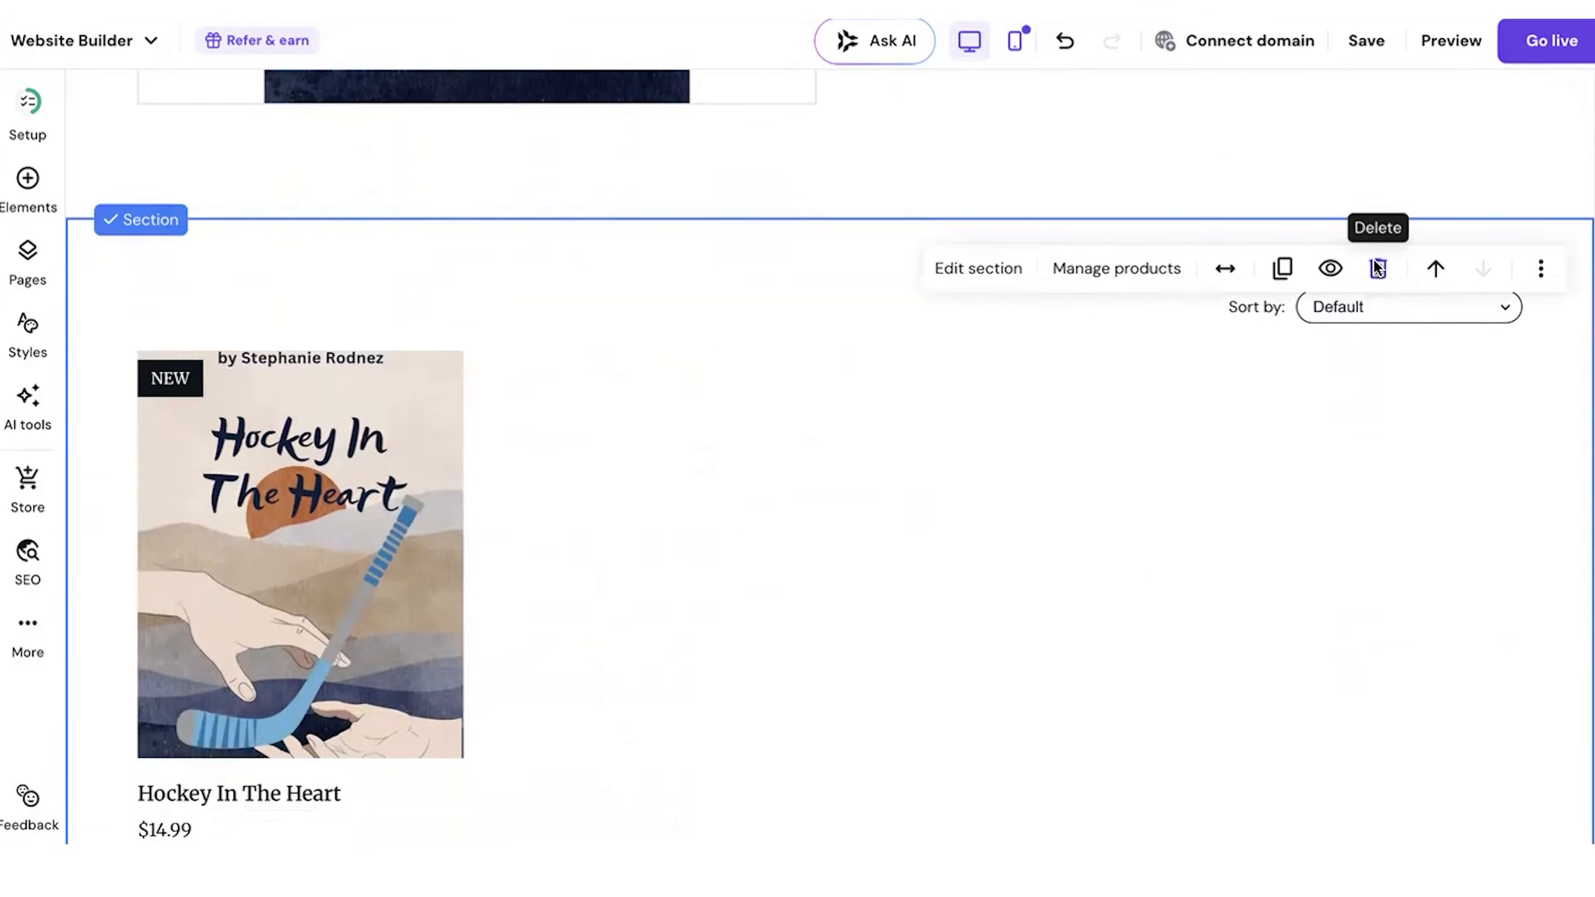
left_click(1377, 268)
scroll(865, 463, "up", 5)
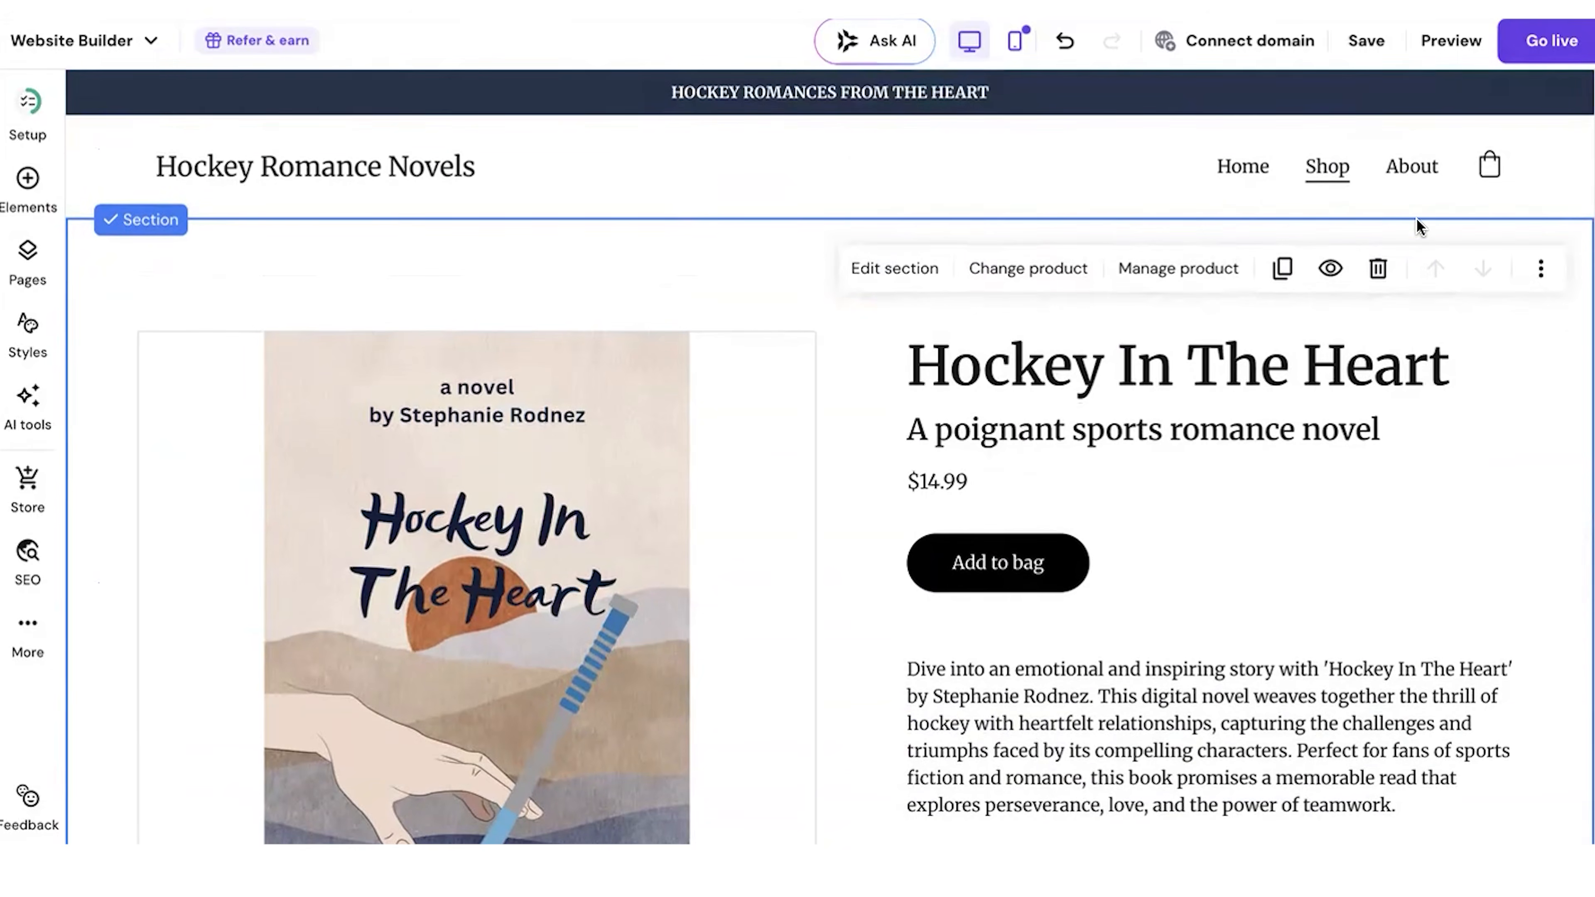
Step: Open the About page and examine its intro, Snapshots gallery, contact form and footer
left_click(1421, 172)
scroll(836, 469, "down", 2)
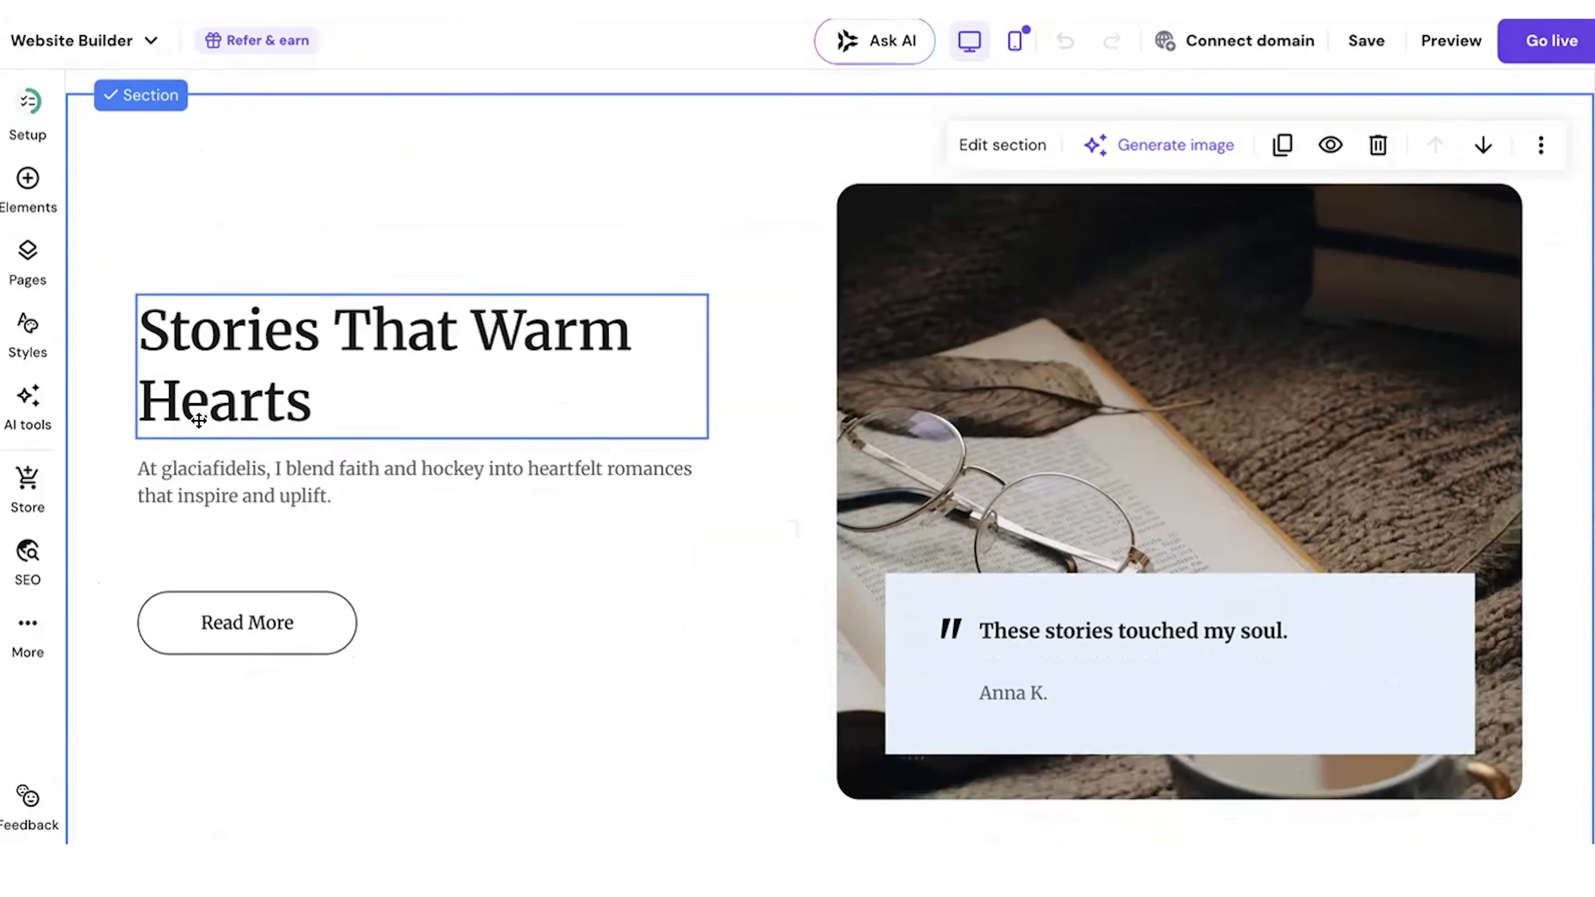
scroll(973, 462, "down", 10)
scroll(972, 465, "up", 12)
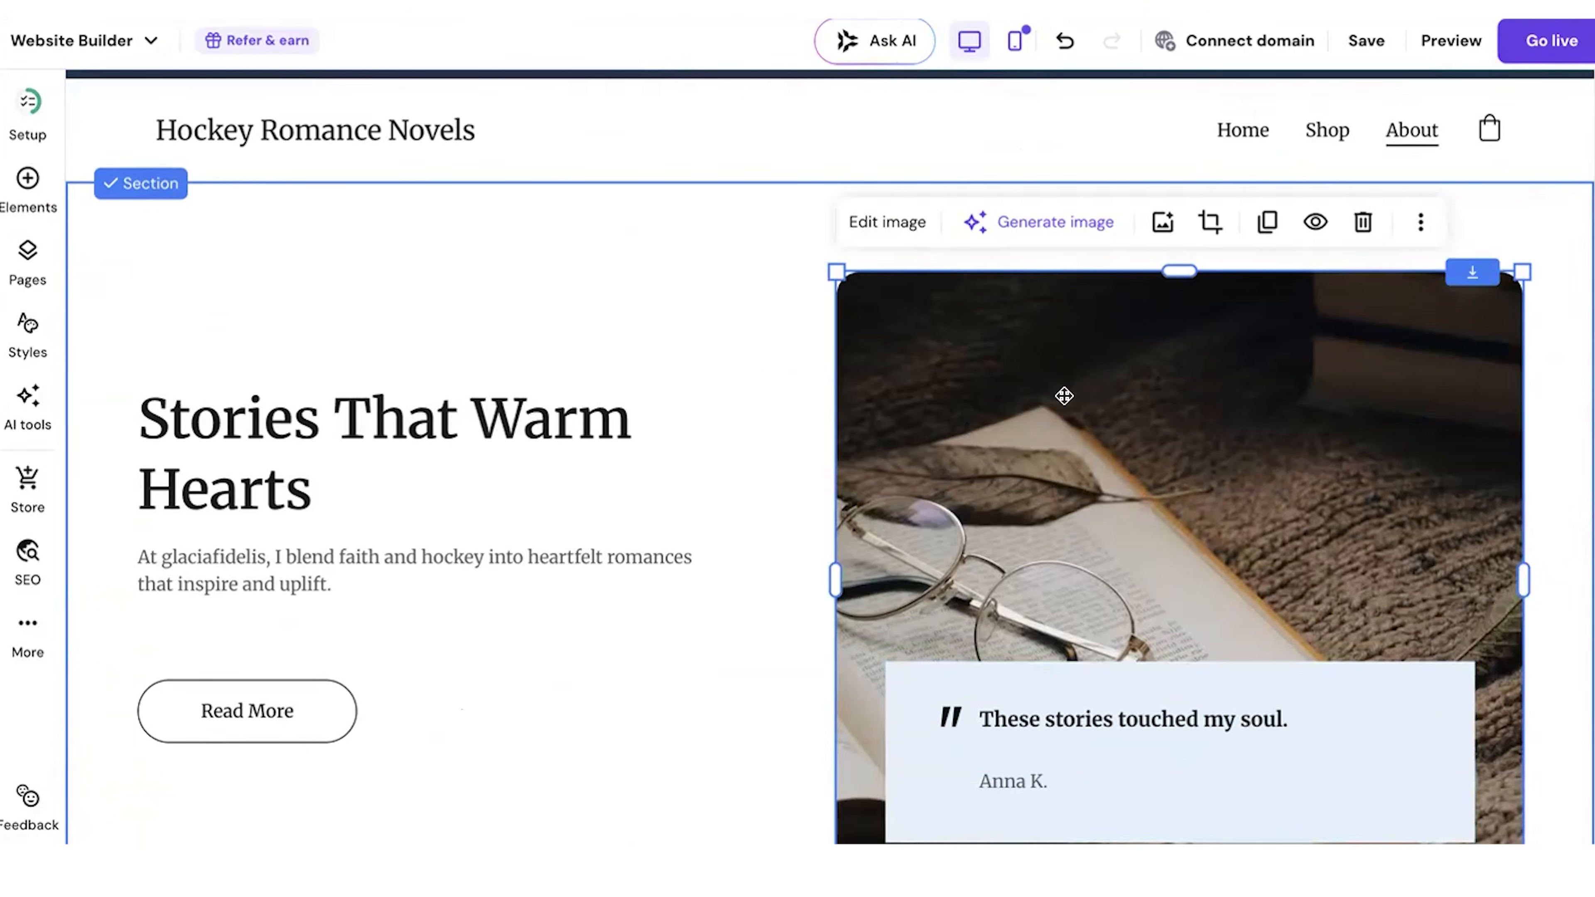
scroll(993, 341, "down", 7)
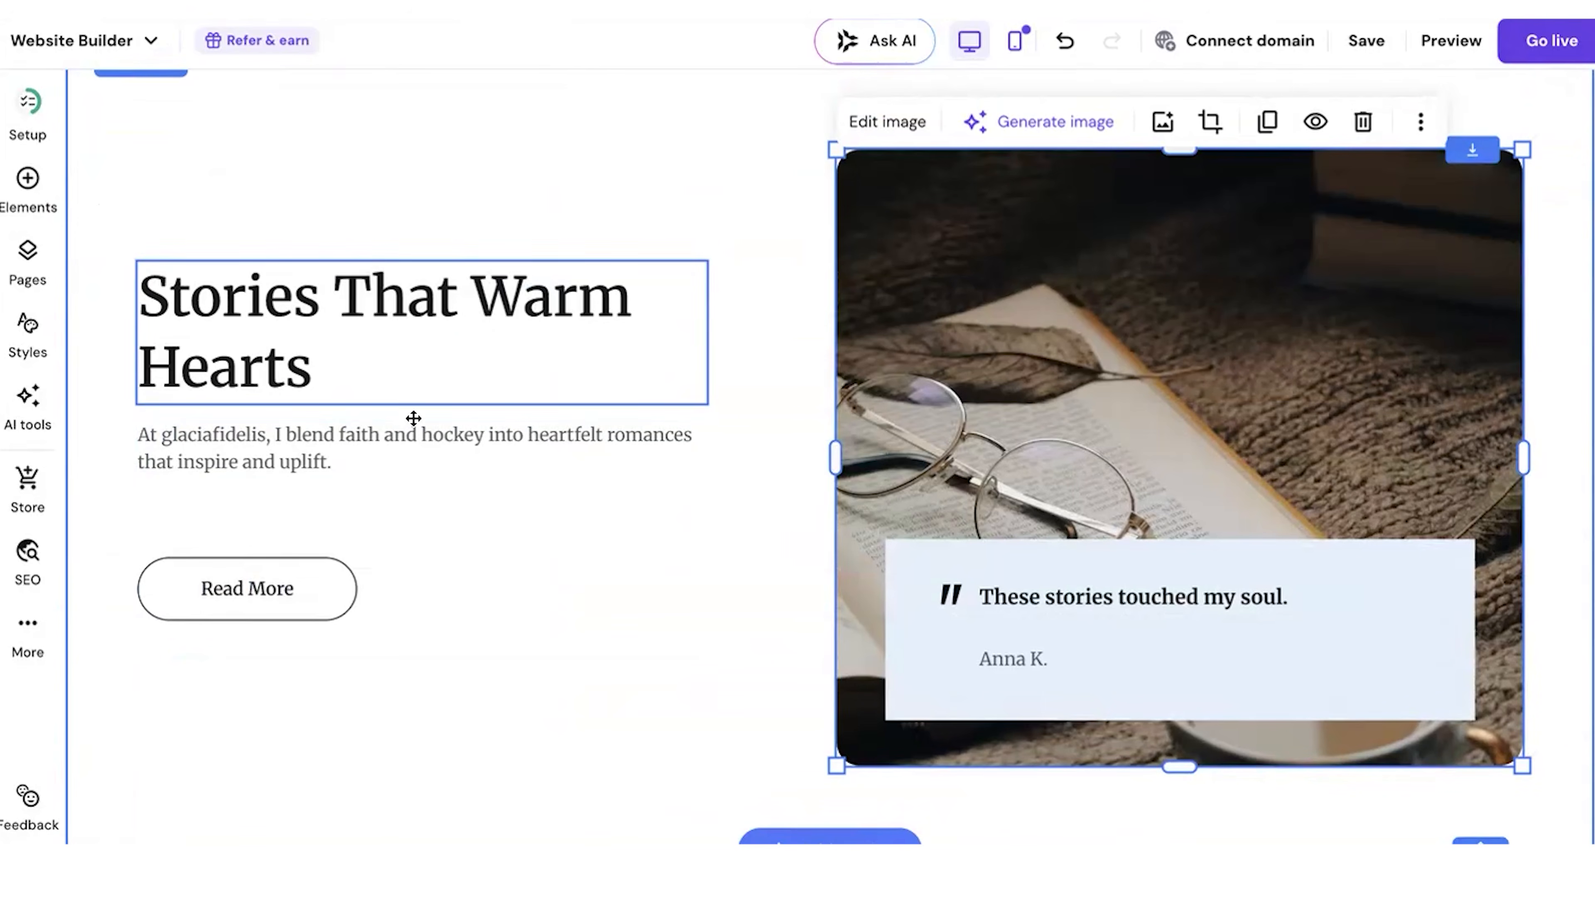
scroll(459, 645, "down", 7)
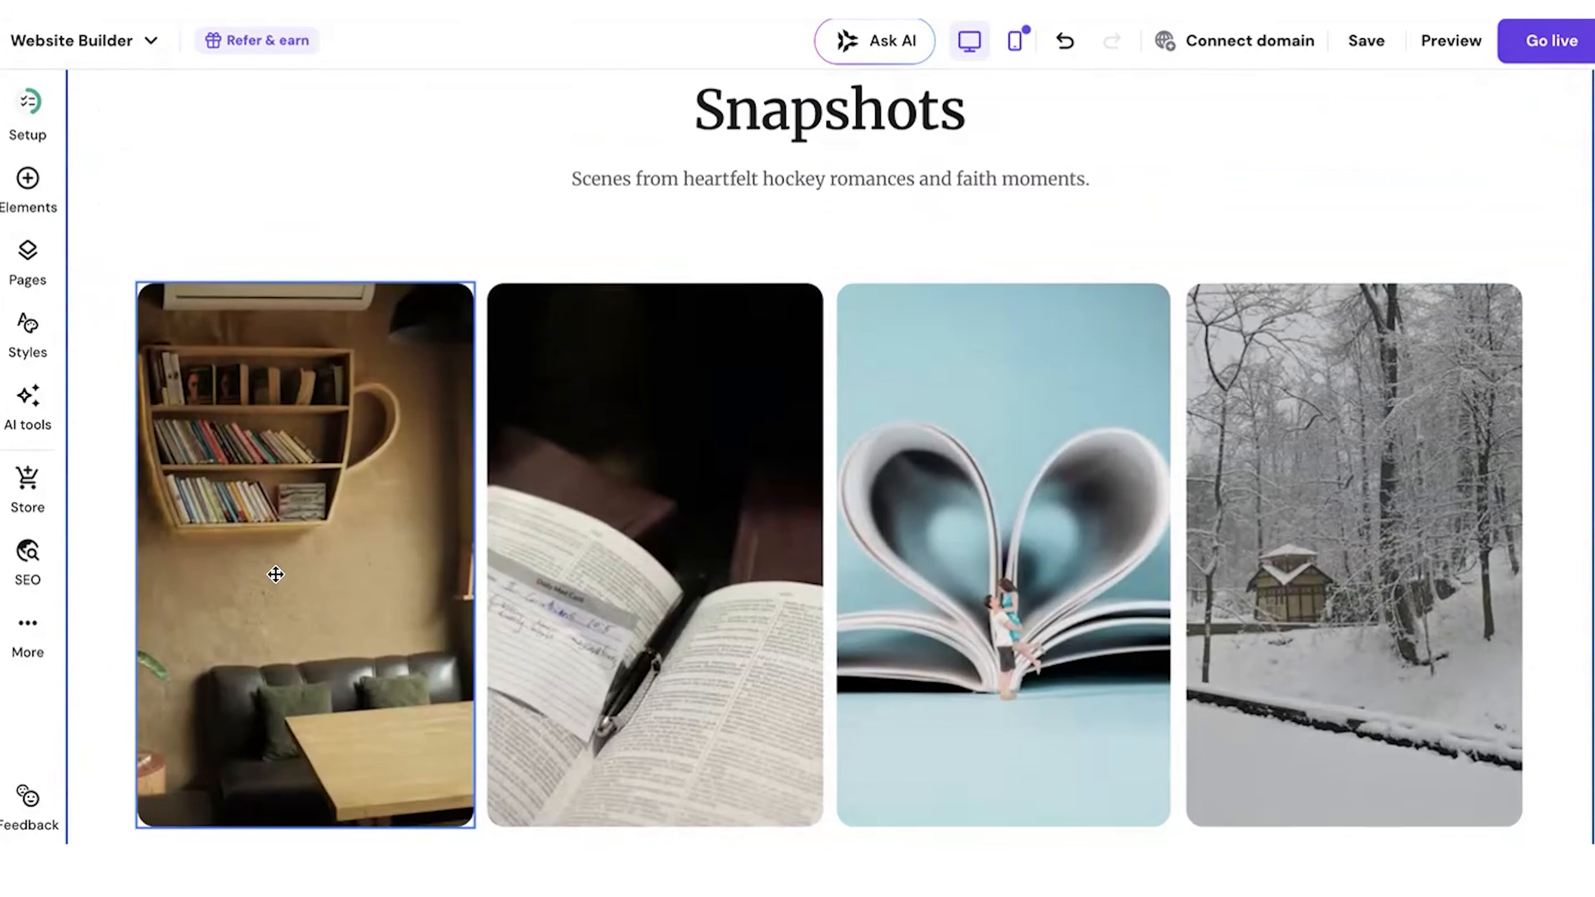
scroll(1337, 533, "down", 10)
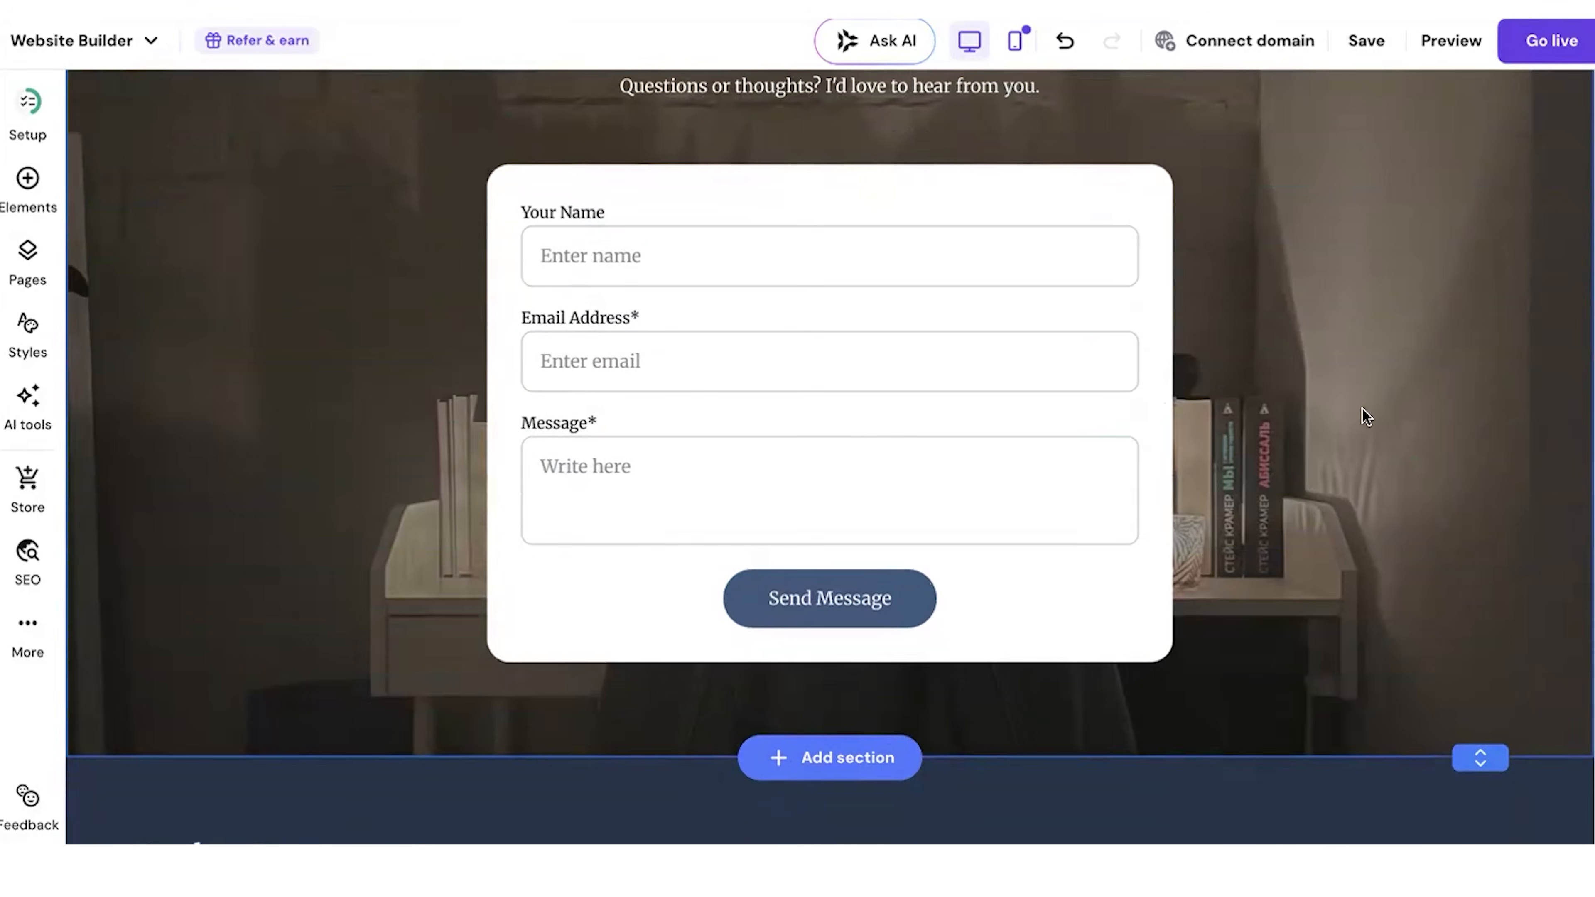
scroll(1377, 317, "down", 3)
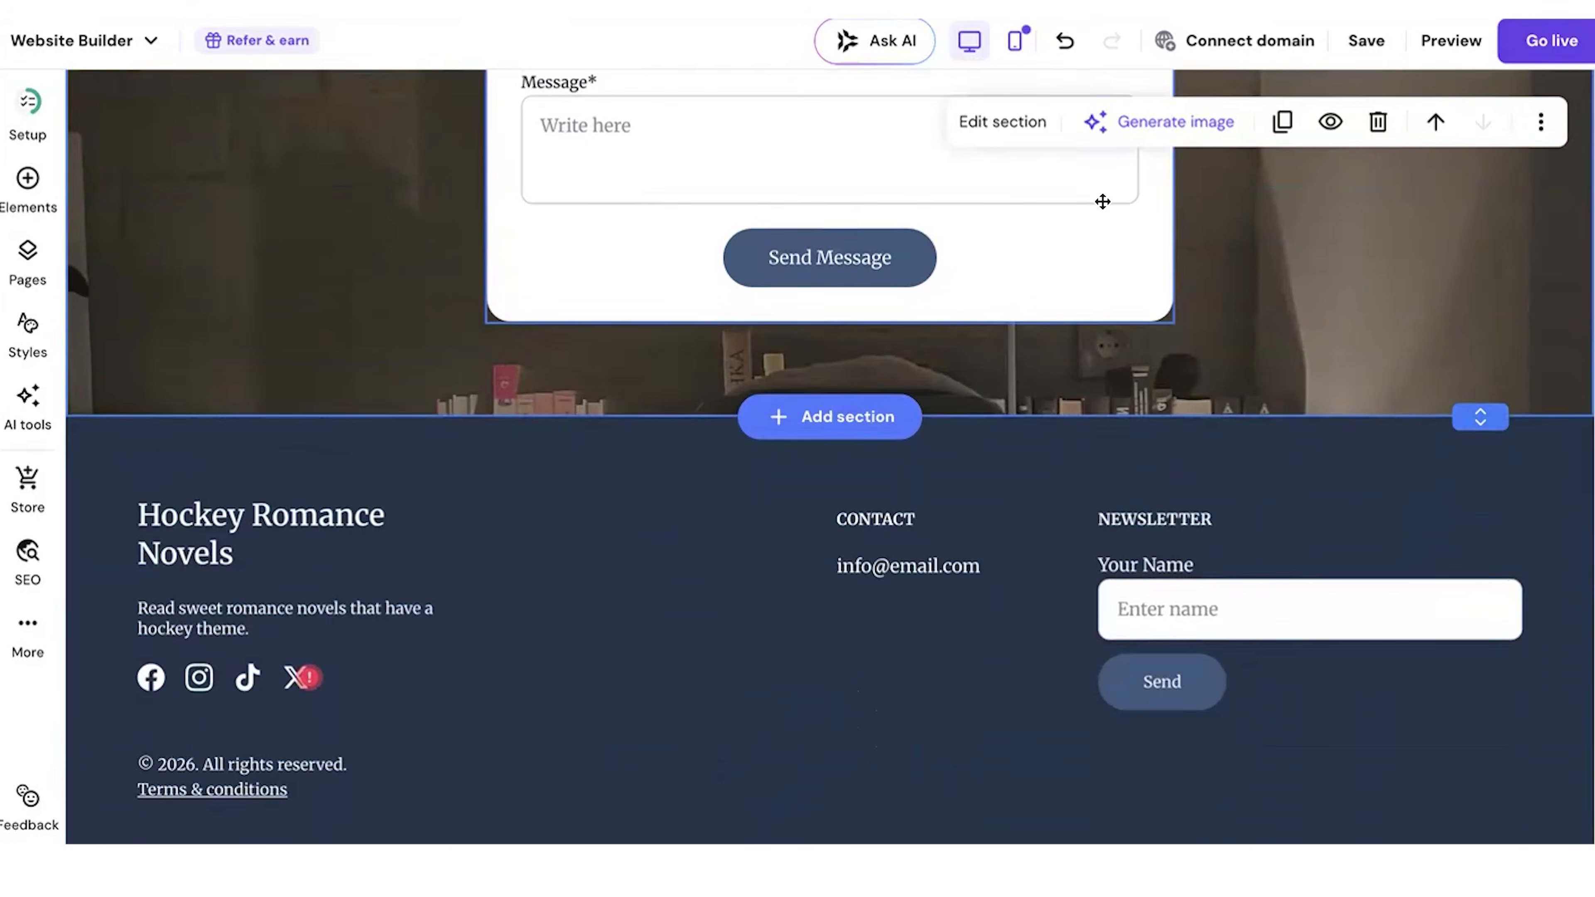
Step: Replace the background image of the About page's contact form section with a free image found by searching "hockey"
left_click(1024, 123)
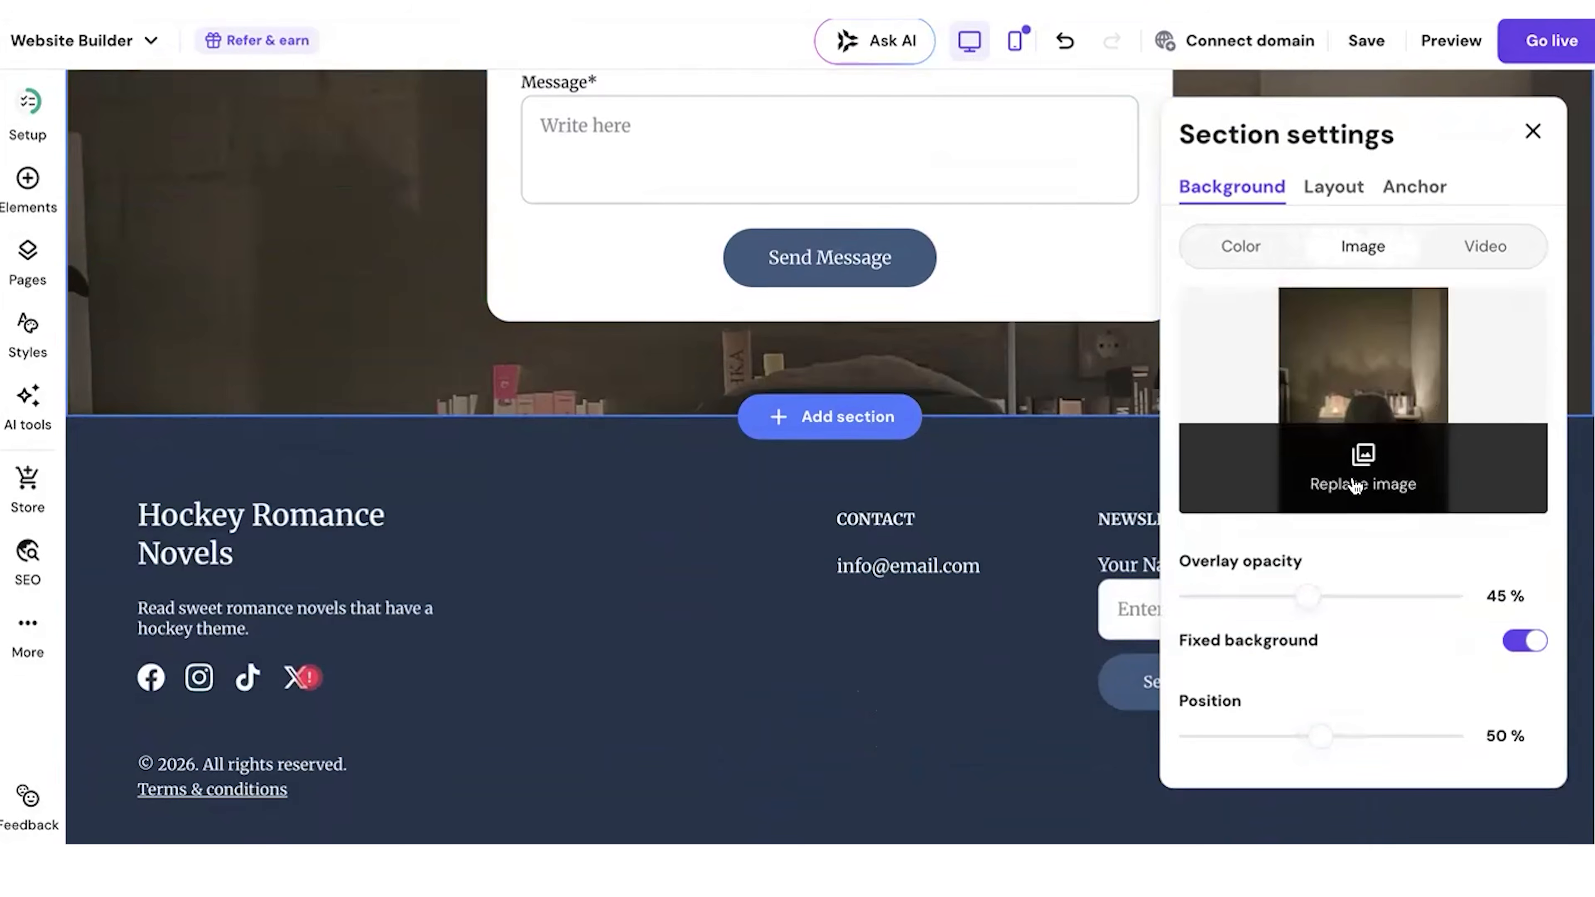
left_click(1359, 490)
left_click(698, 192)
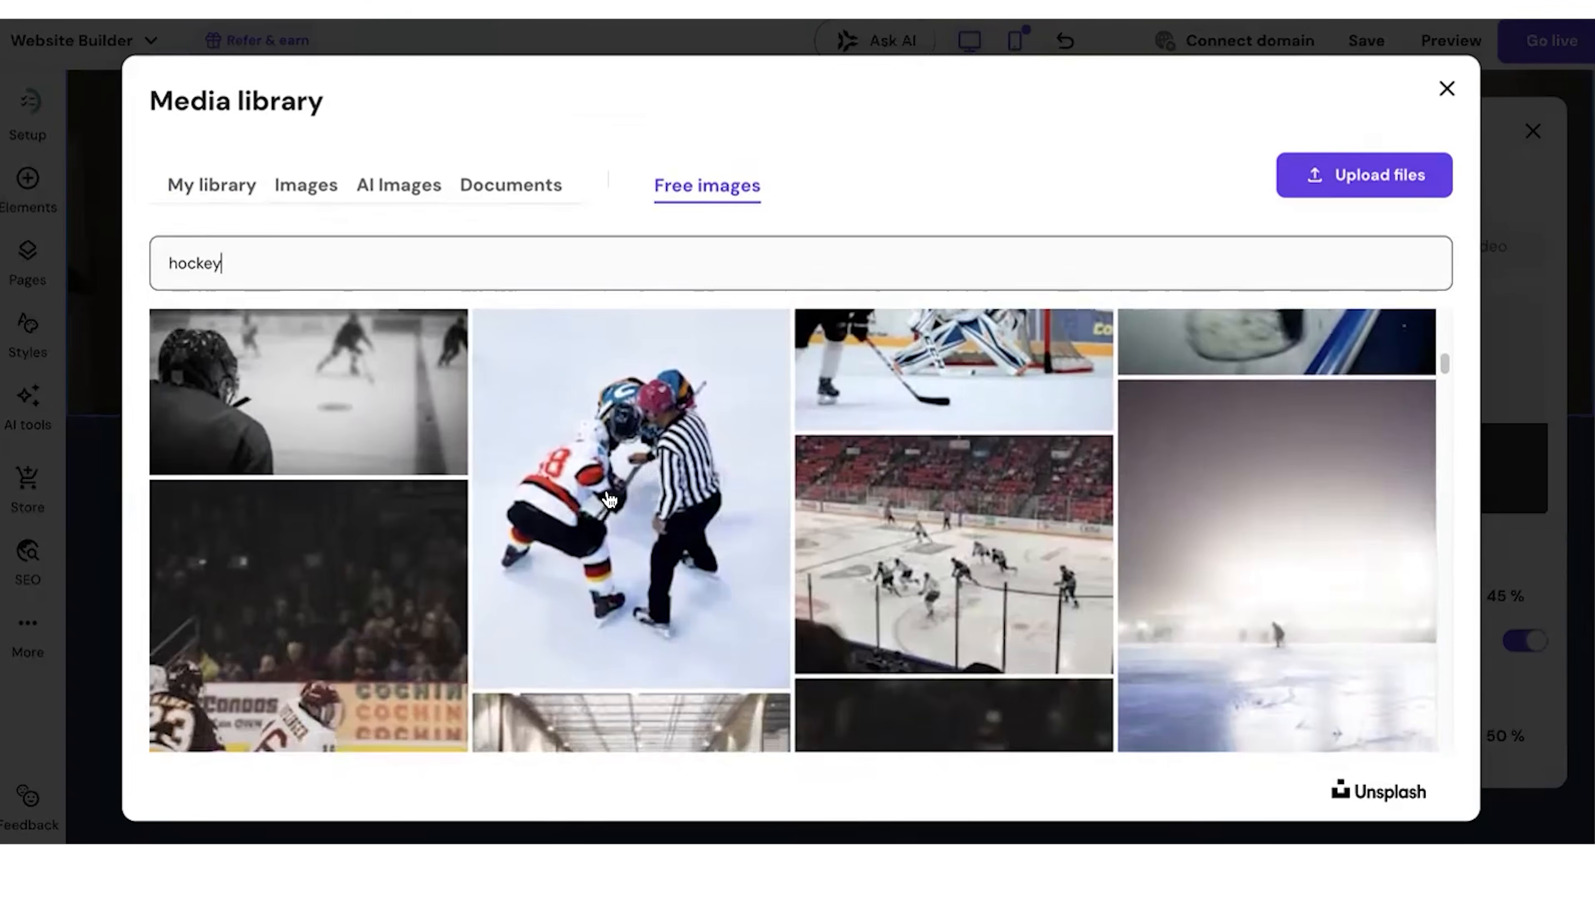
left_click(631, 493)
left_click(1429, 769)
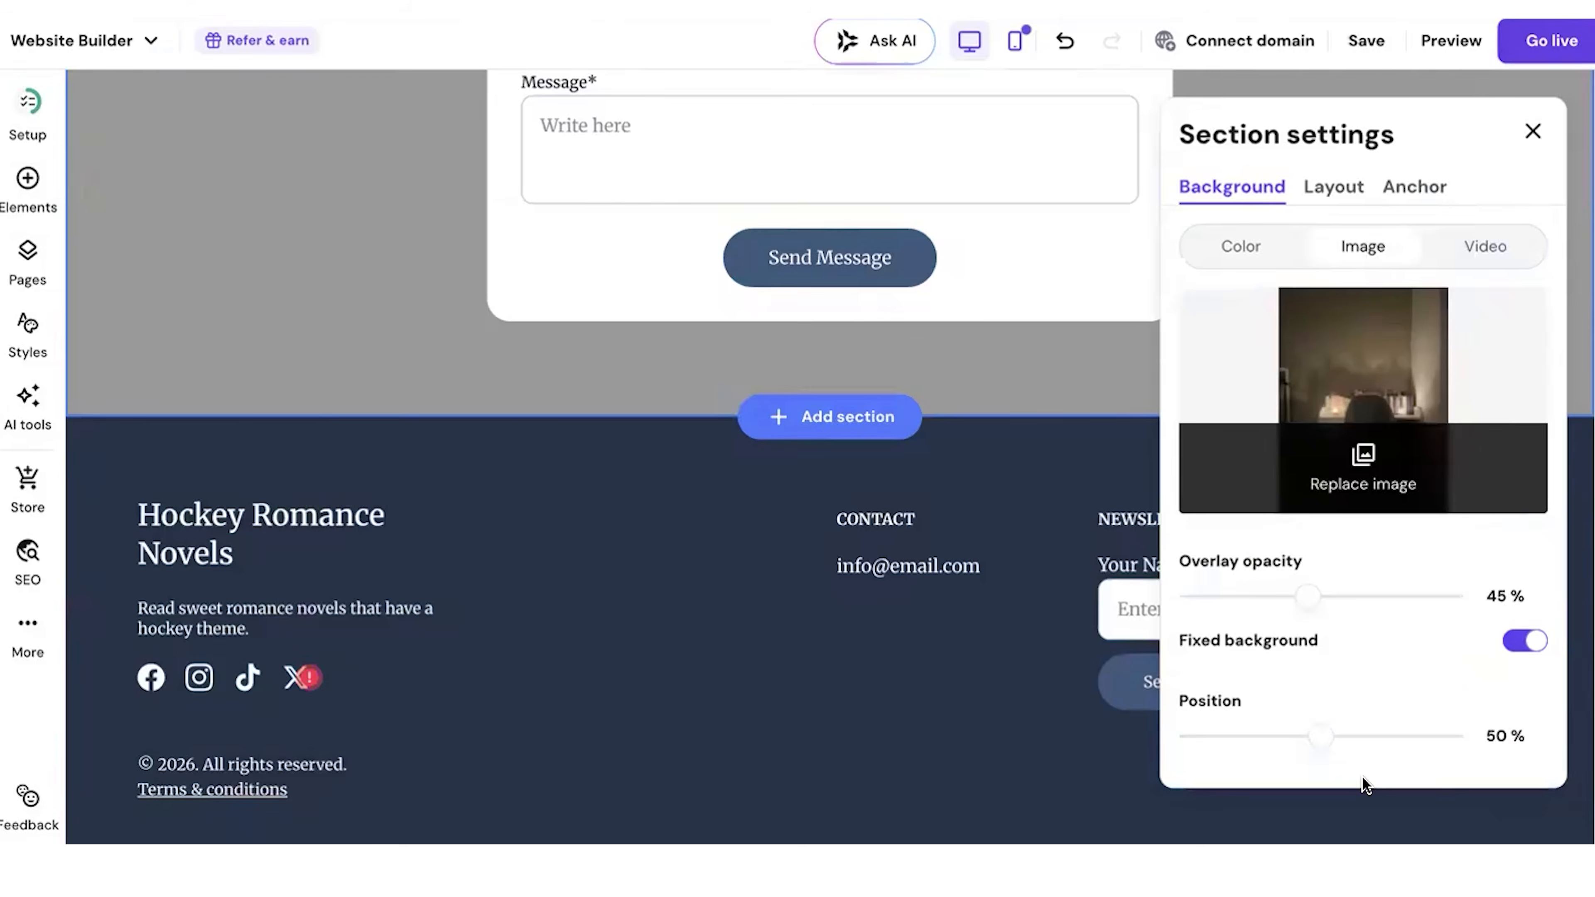
Step: Review the edited About page, return to the Home page and save the website
scroll(922, 521, "up", 10)
scroll(922, 521, "up", 10)
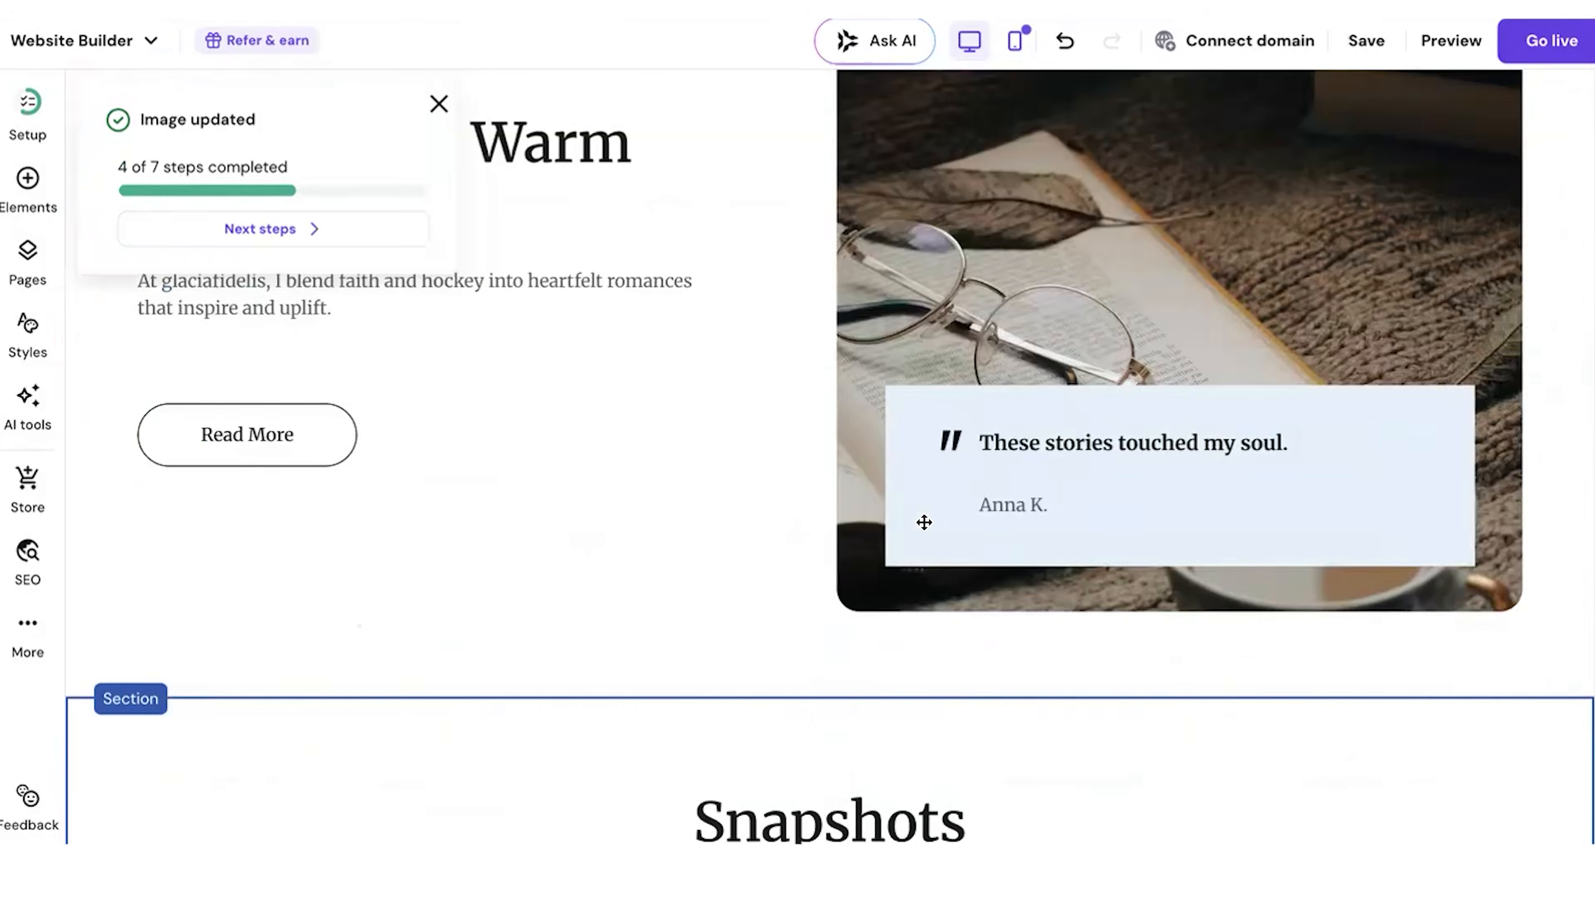
scroll(922, 523, "down", 3)
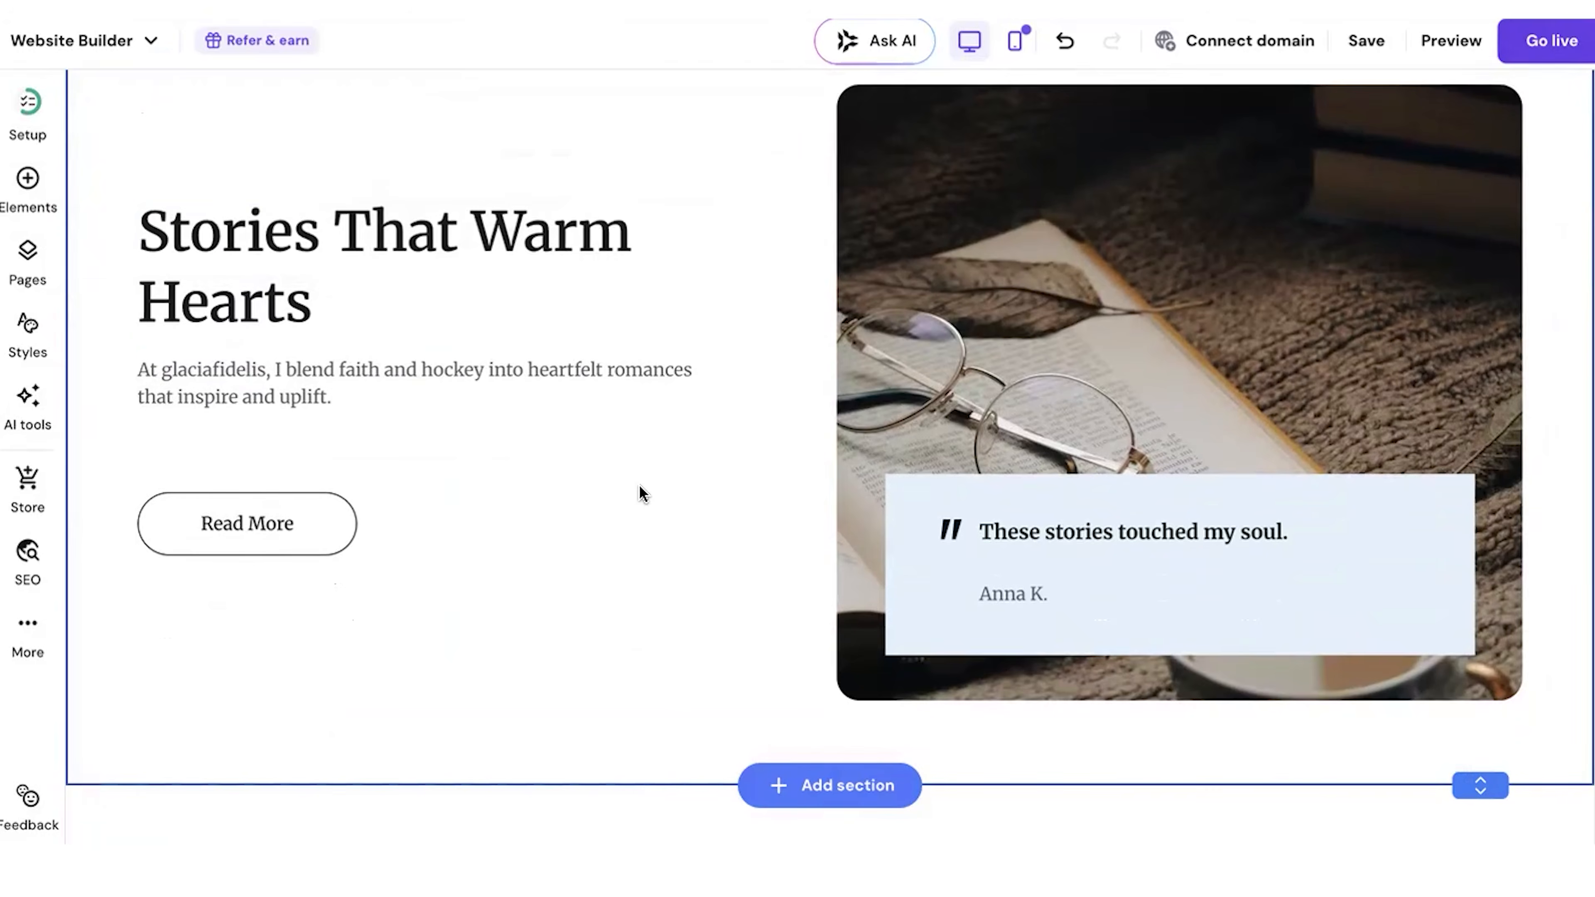
scroll(636, 478, "down", 15)
scroll(637, 483, "up", 10)
scroll(693, 455, "up", 15)
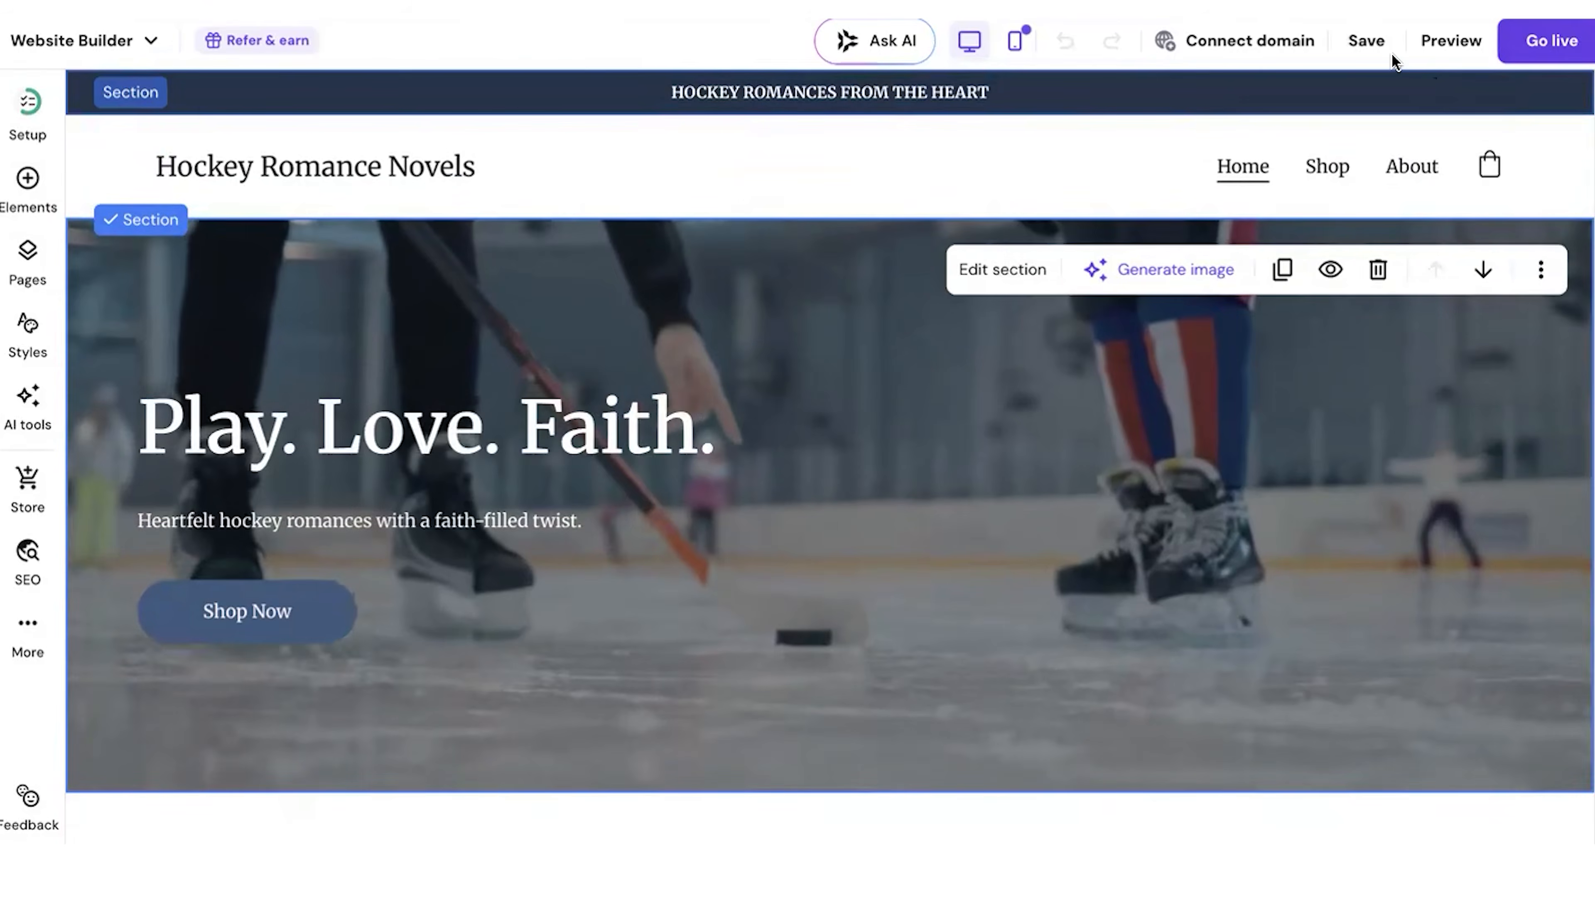
left_click(1361, 45)
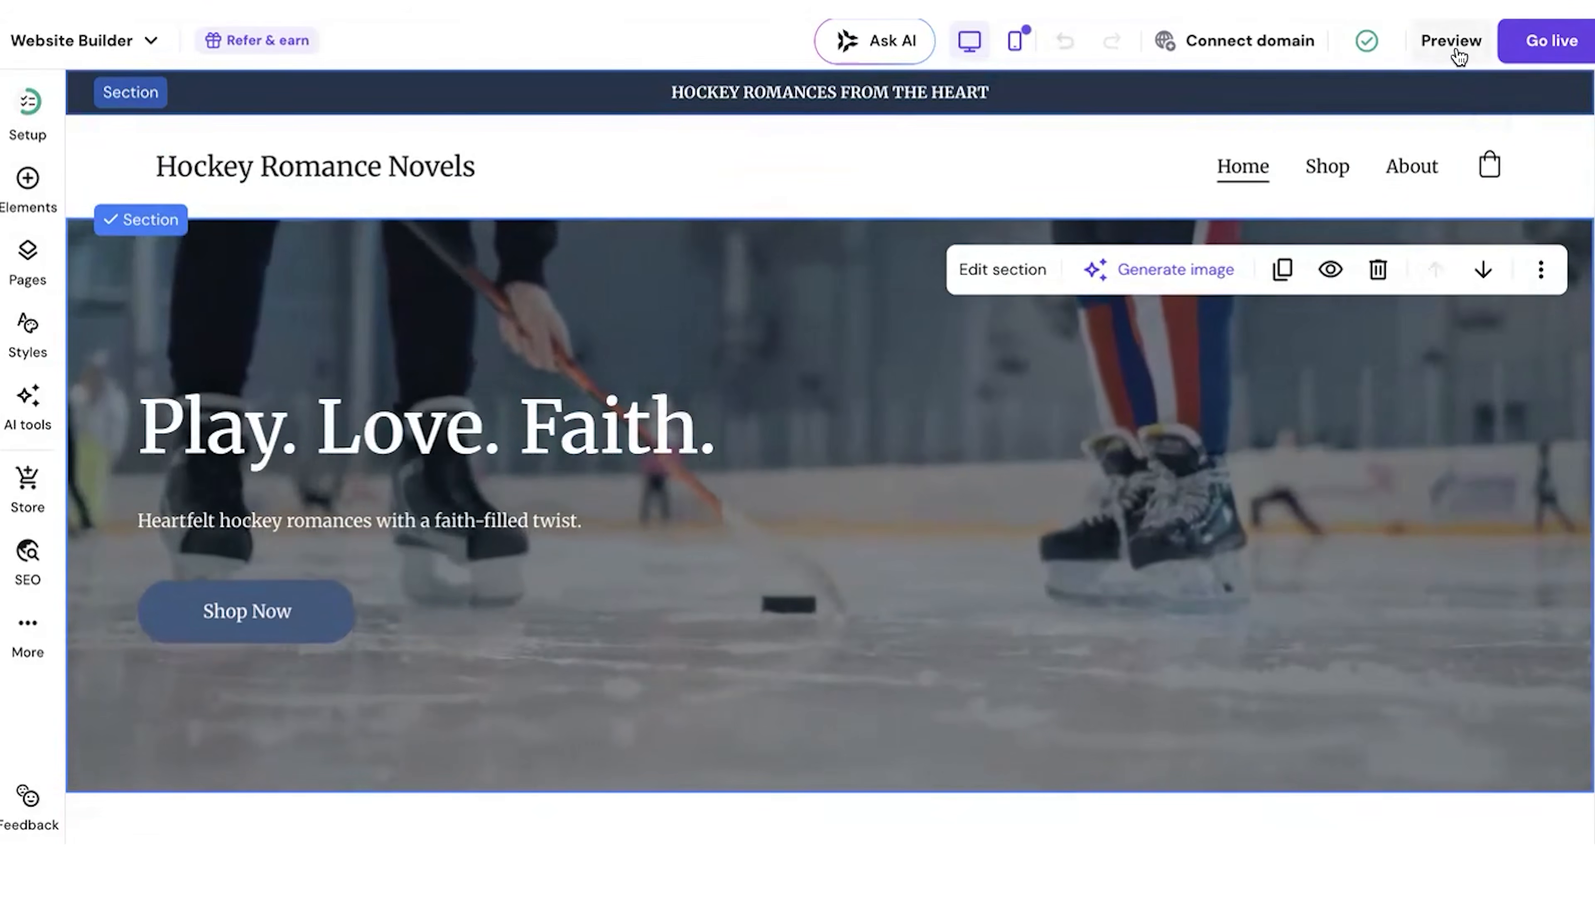
Step: Preview the website and examine the Home page from the hero banner through the featured book to the footer
left_click(1452, 42)
left_click(1557, 108)
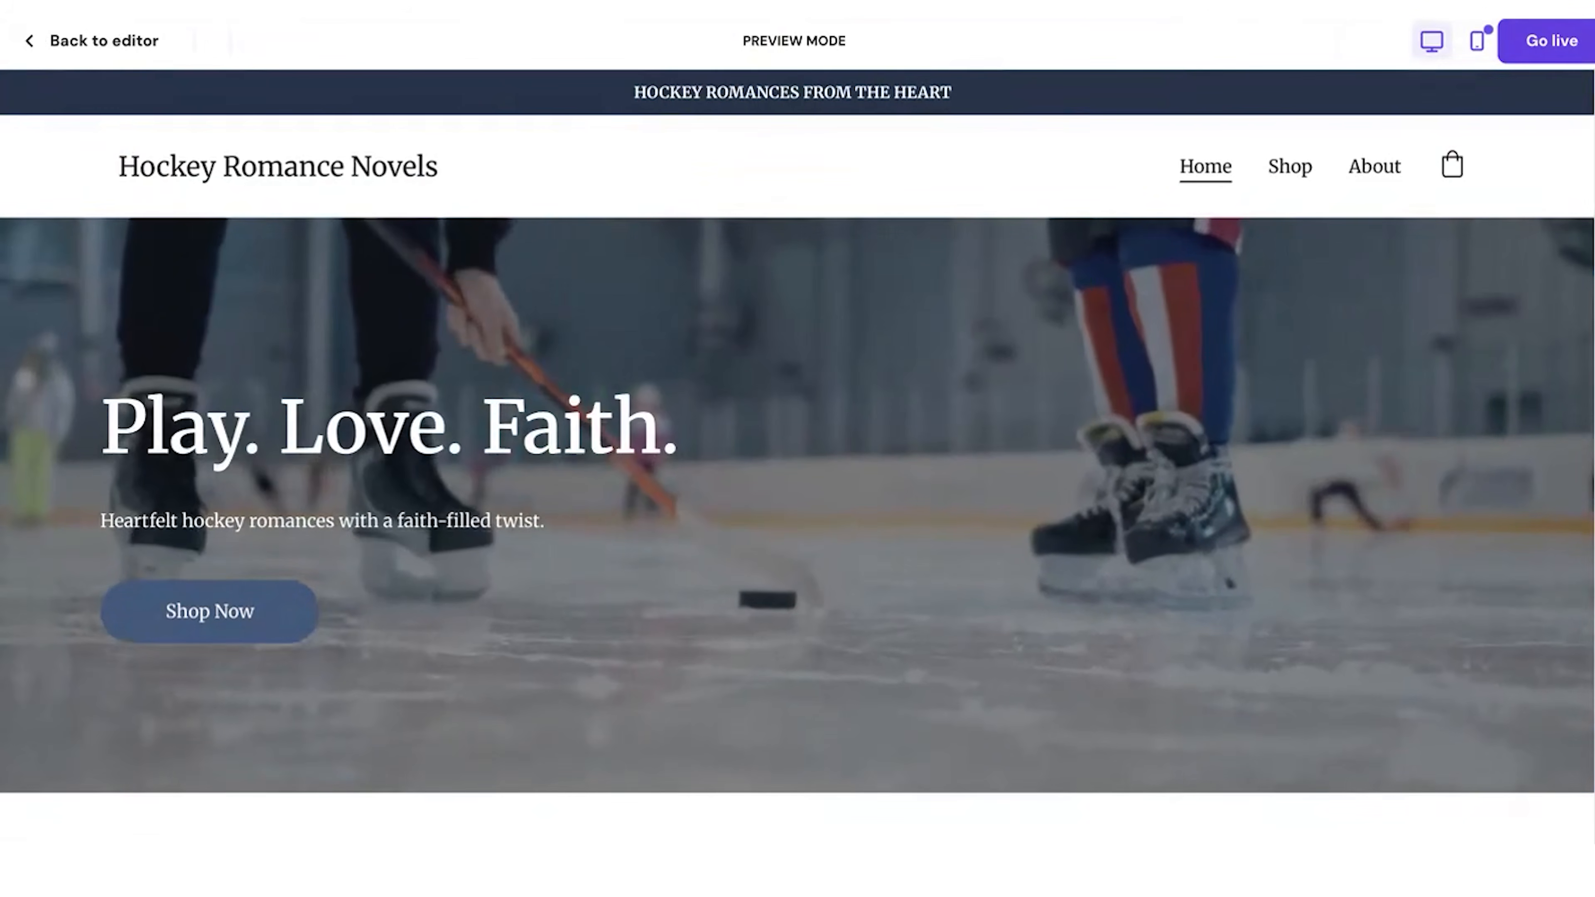
scroll(1583, 149, "down", 3)
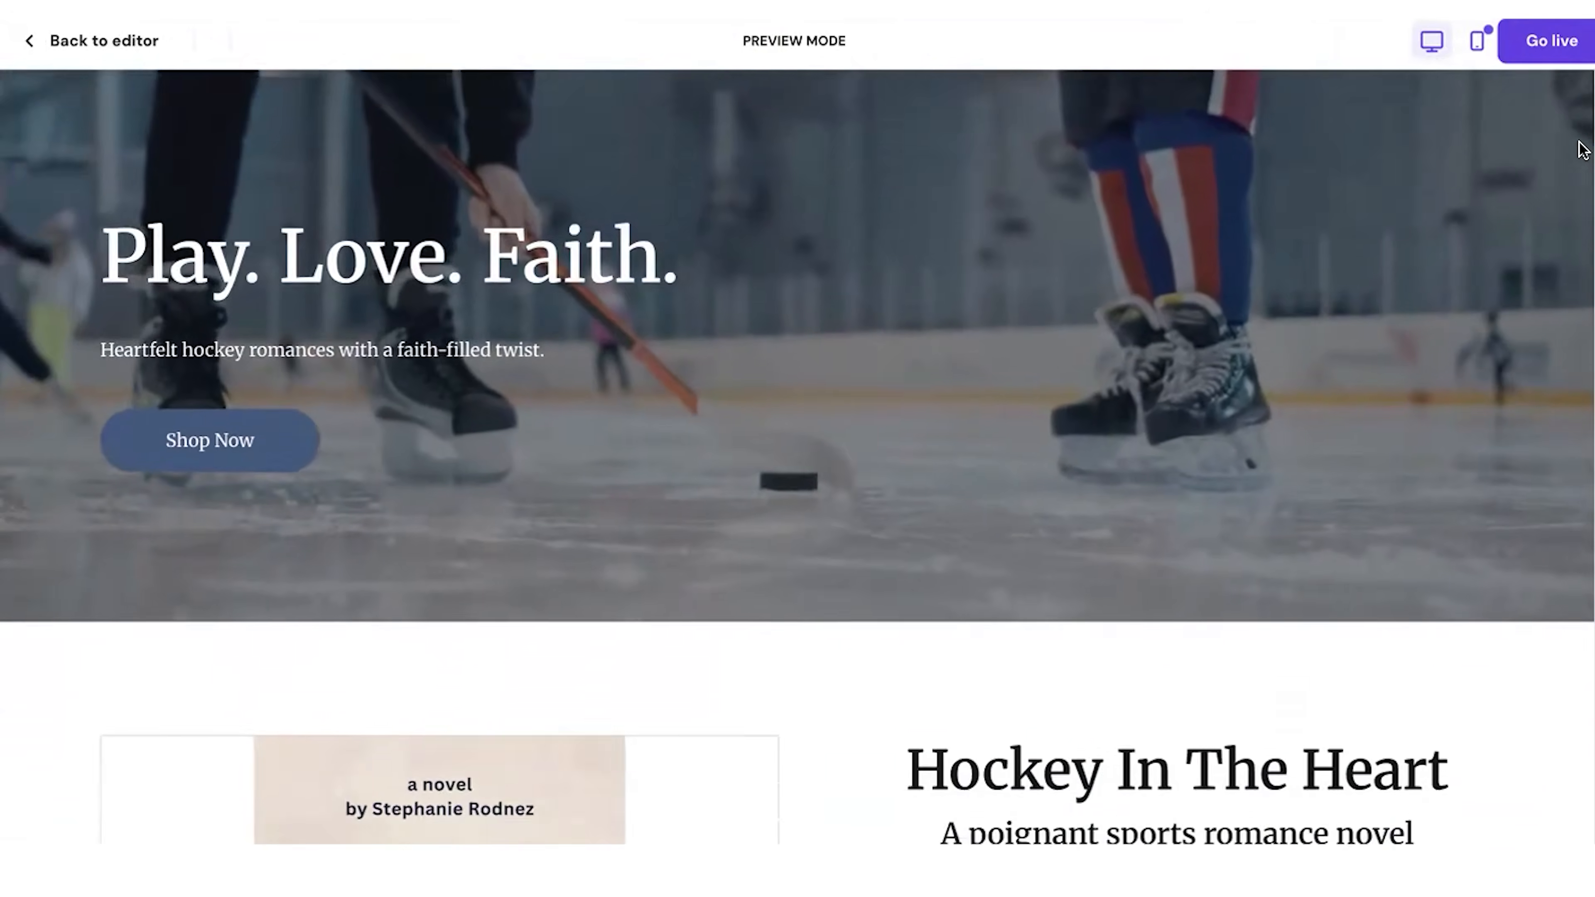
scroll(1583, 149, "down", 10)
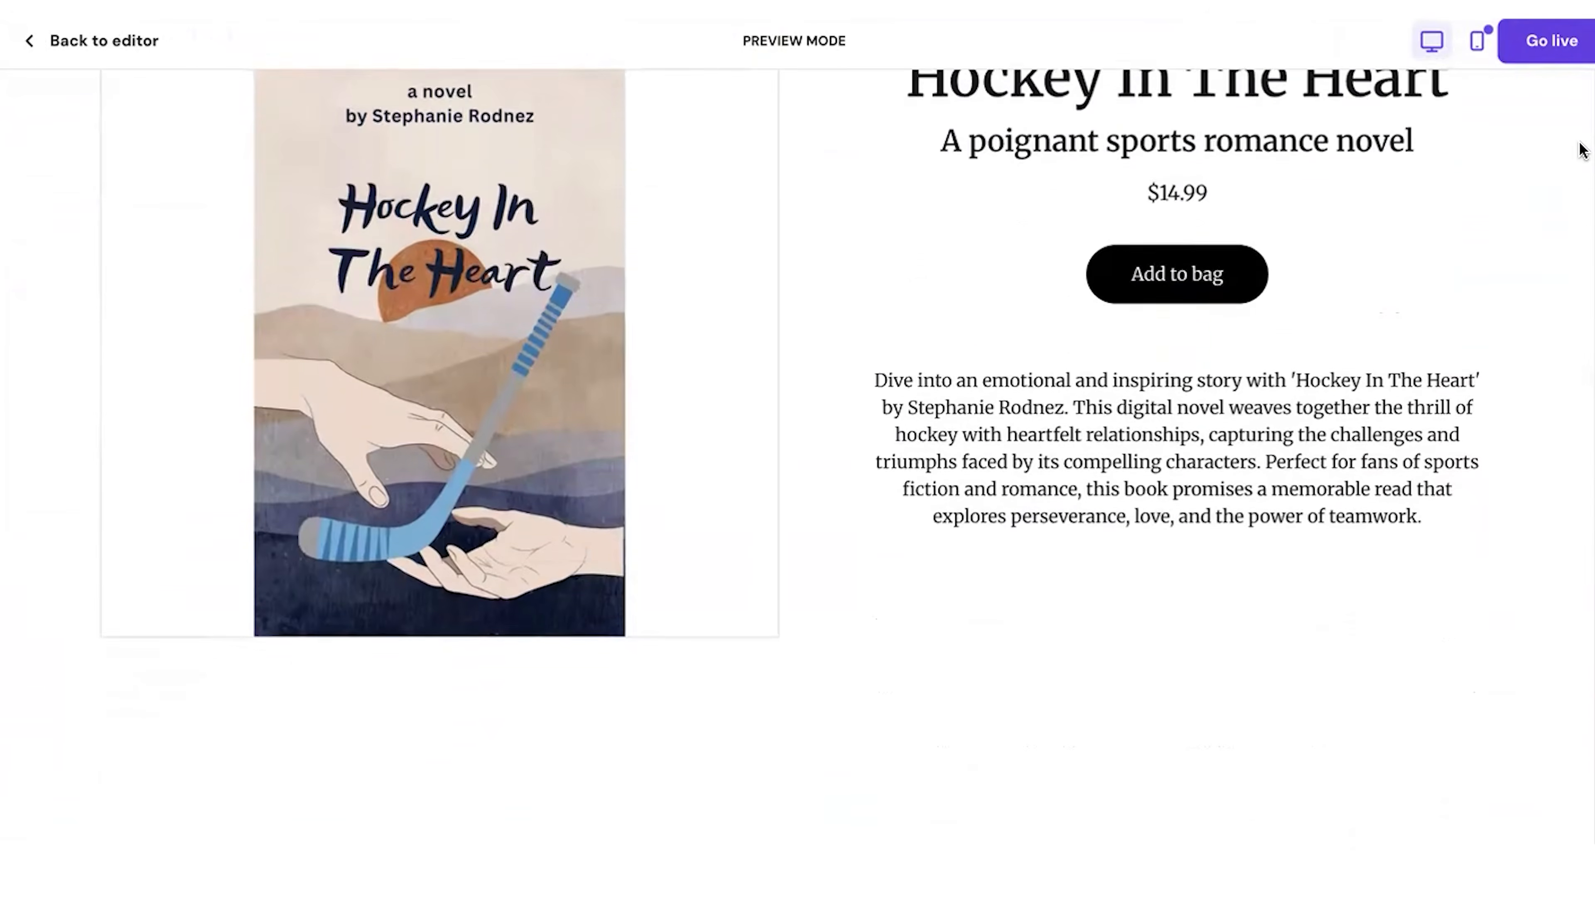
scroll(1582, 151, "down", 12)
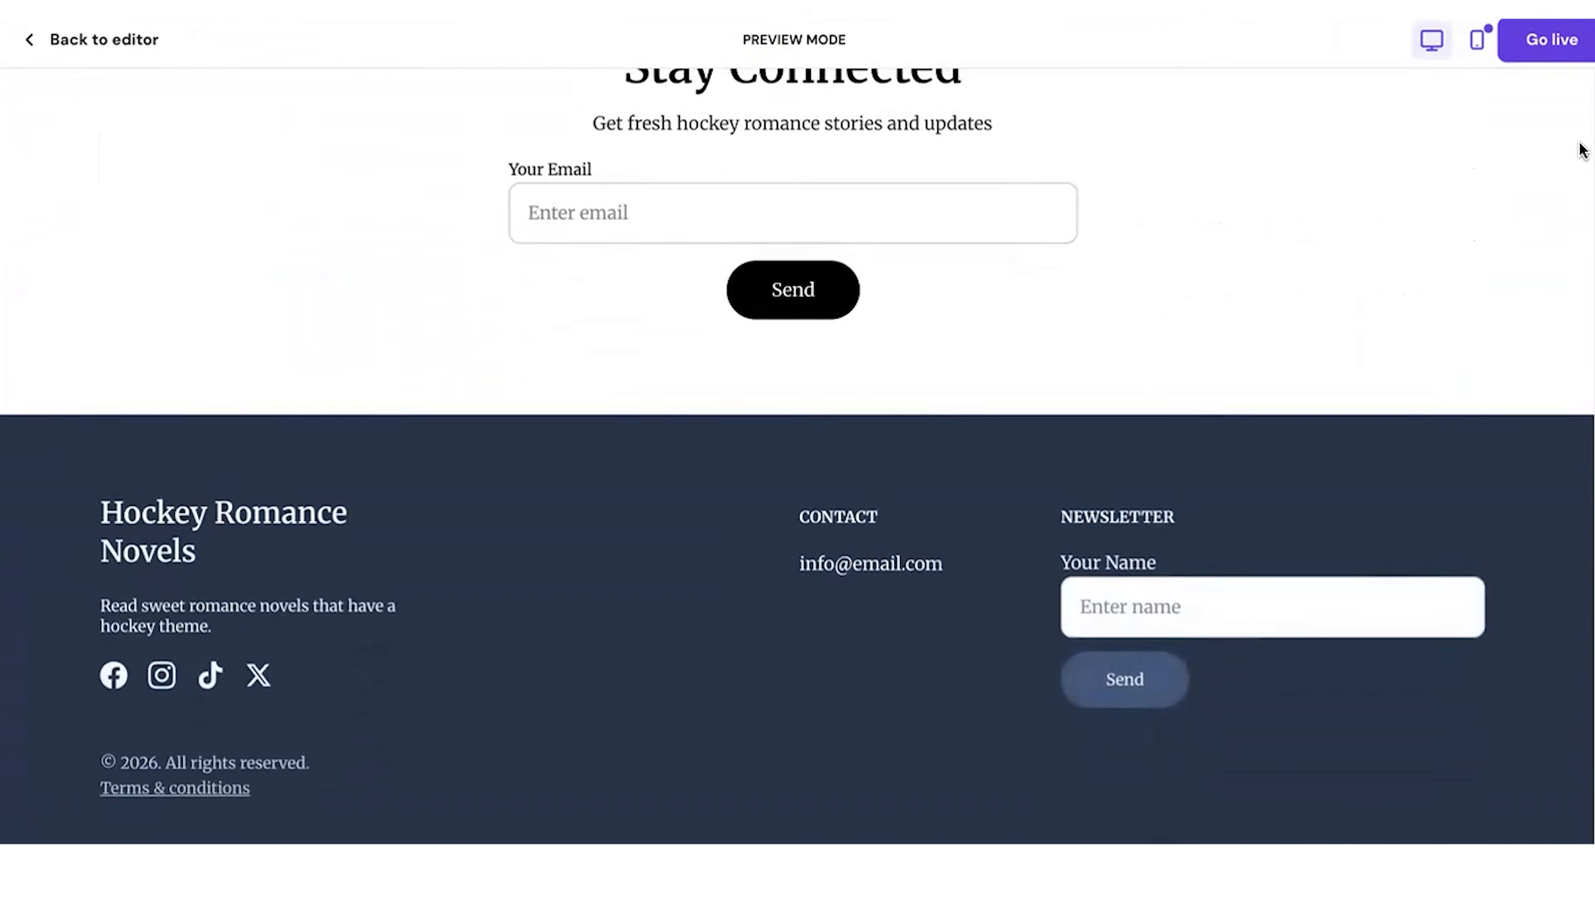
scroll(1582, 151, "up", 20)
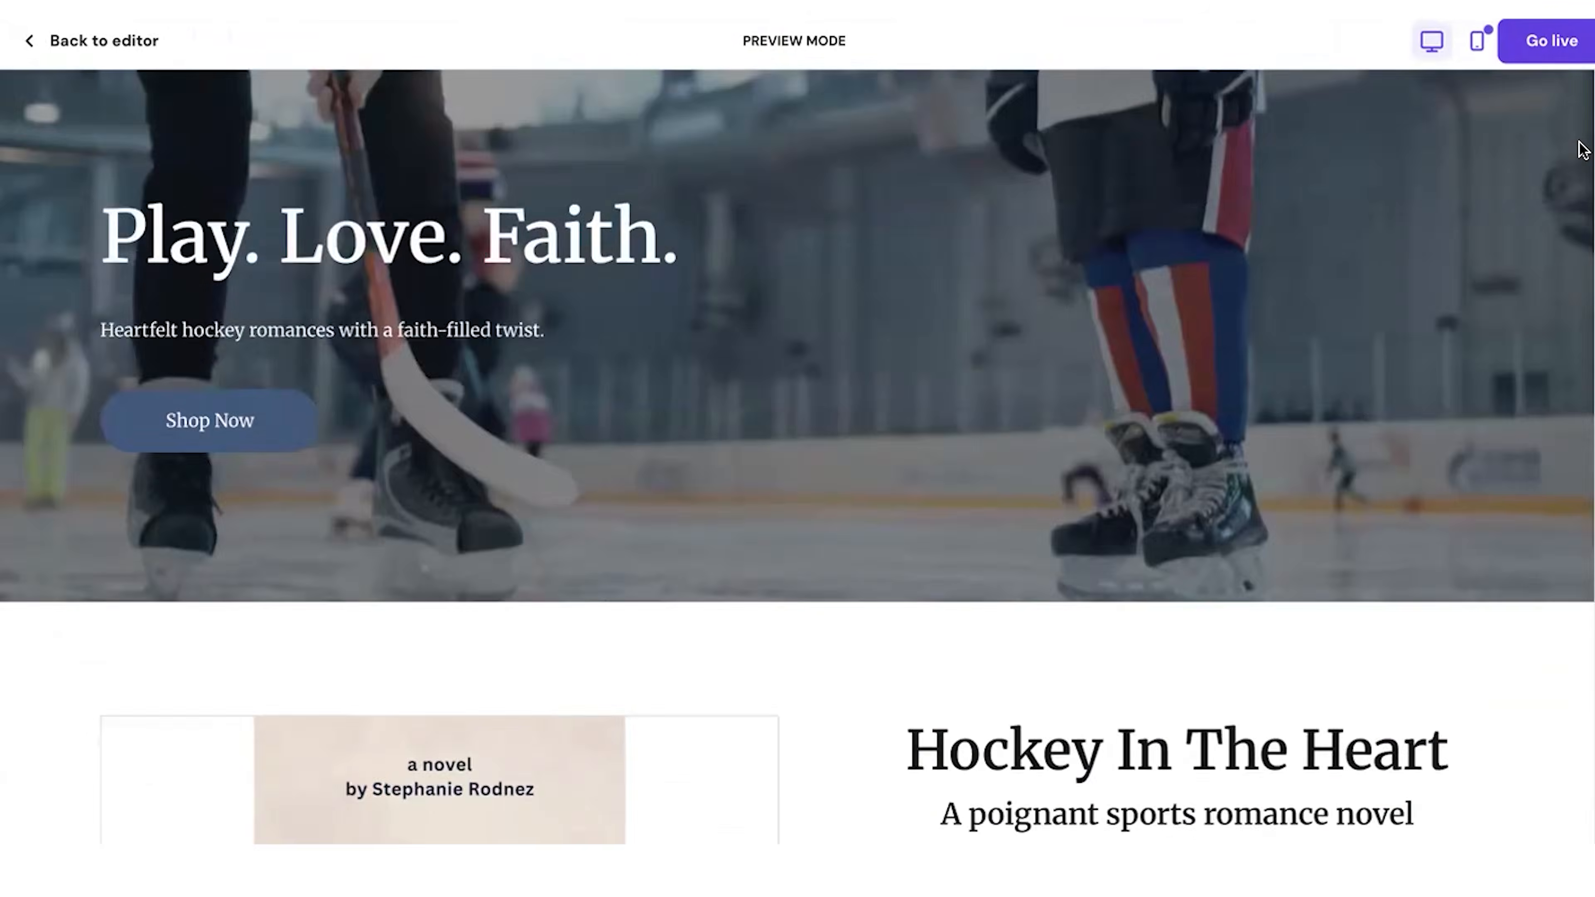
scroll(1583, 149, "up", 3)
scroll(1324, 377, "down", 7)
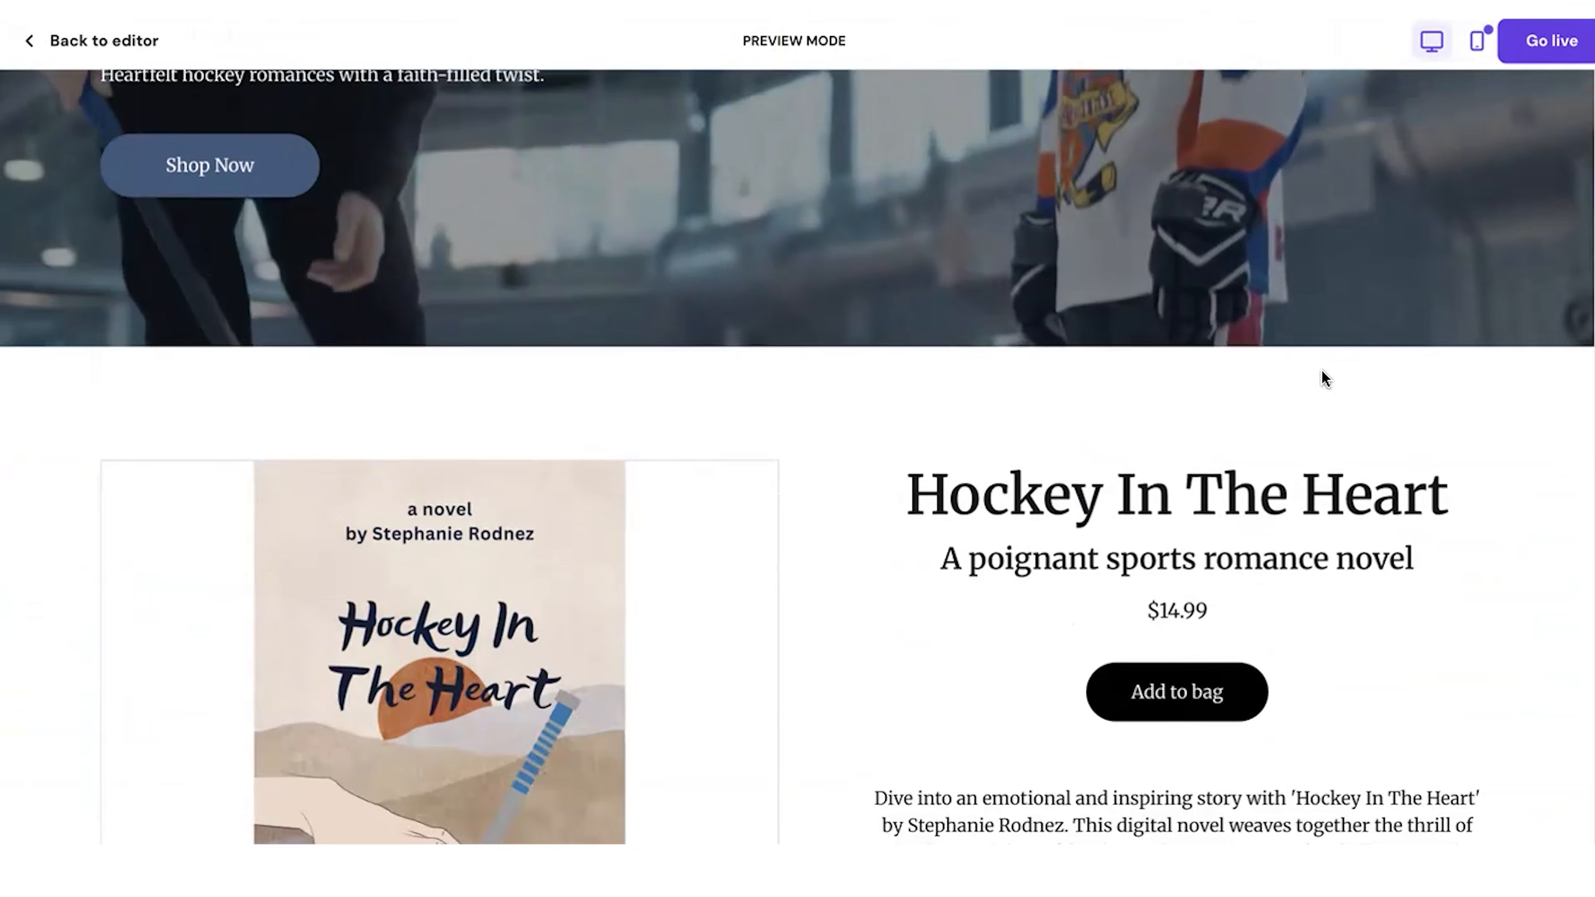
scroll(1321, 374, "down", 4)
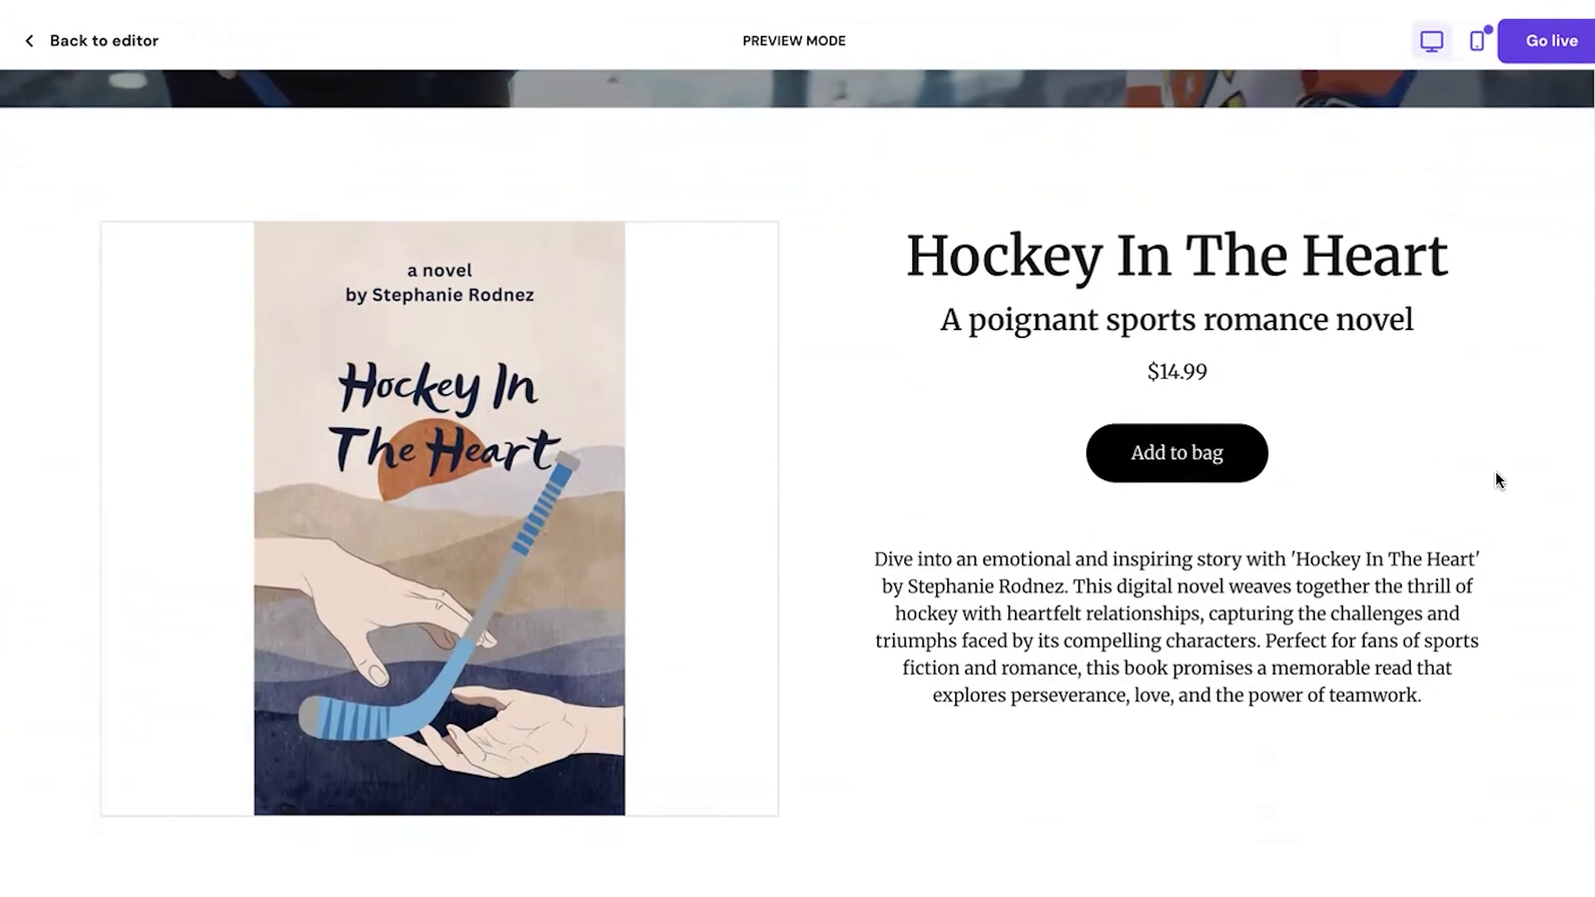
scroll(1498, 480, "down", 2)
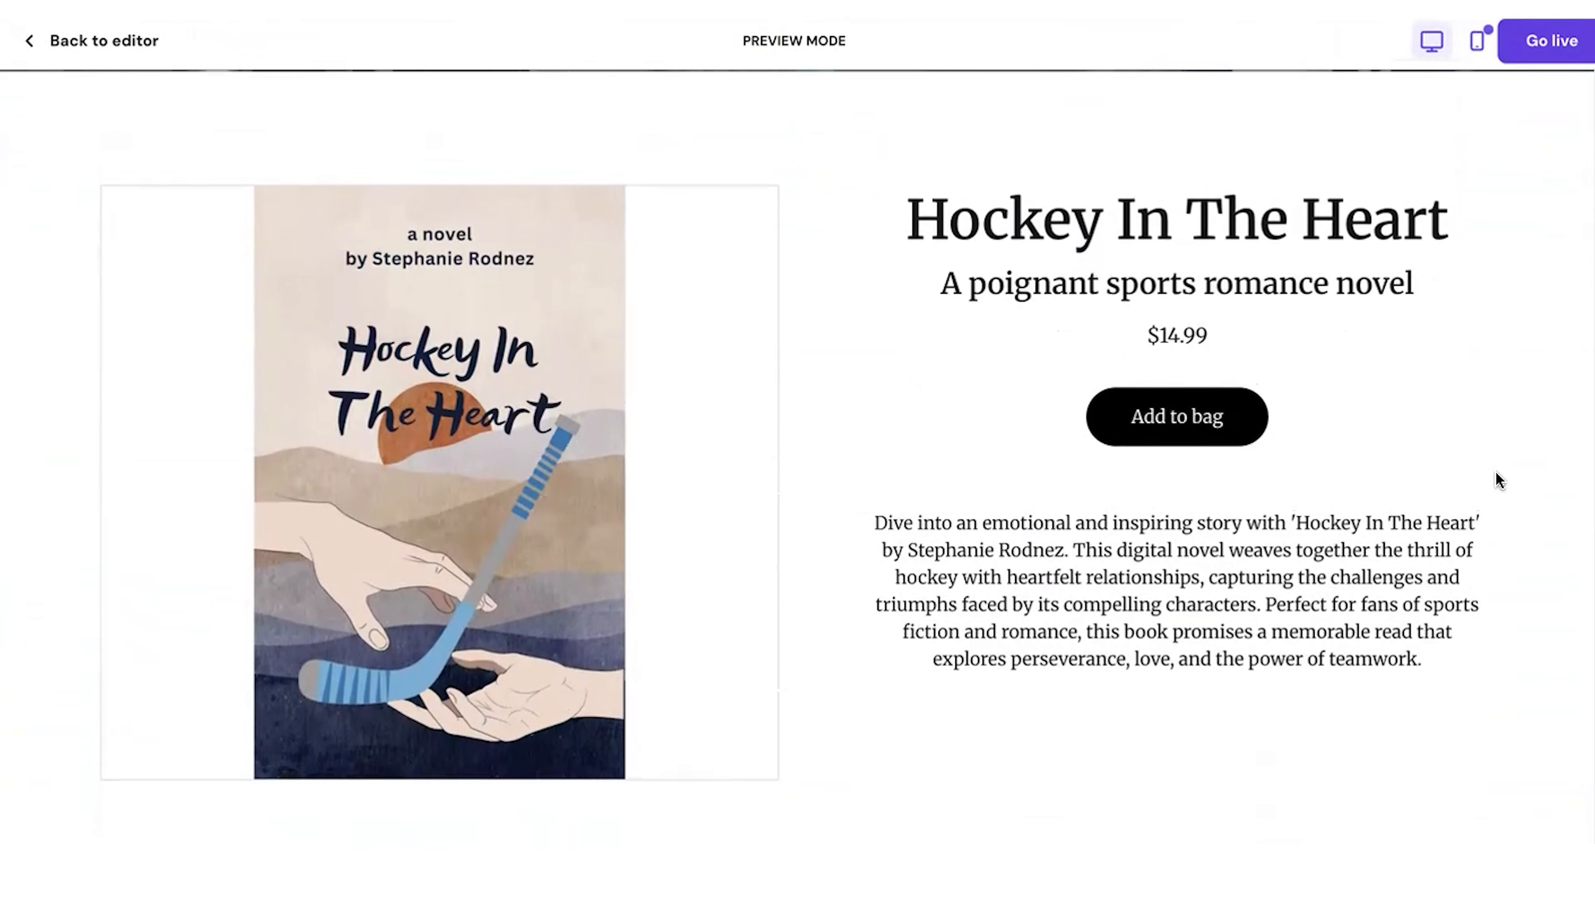
scroll(1498, 481, "down", 15)
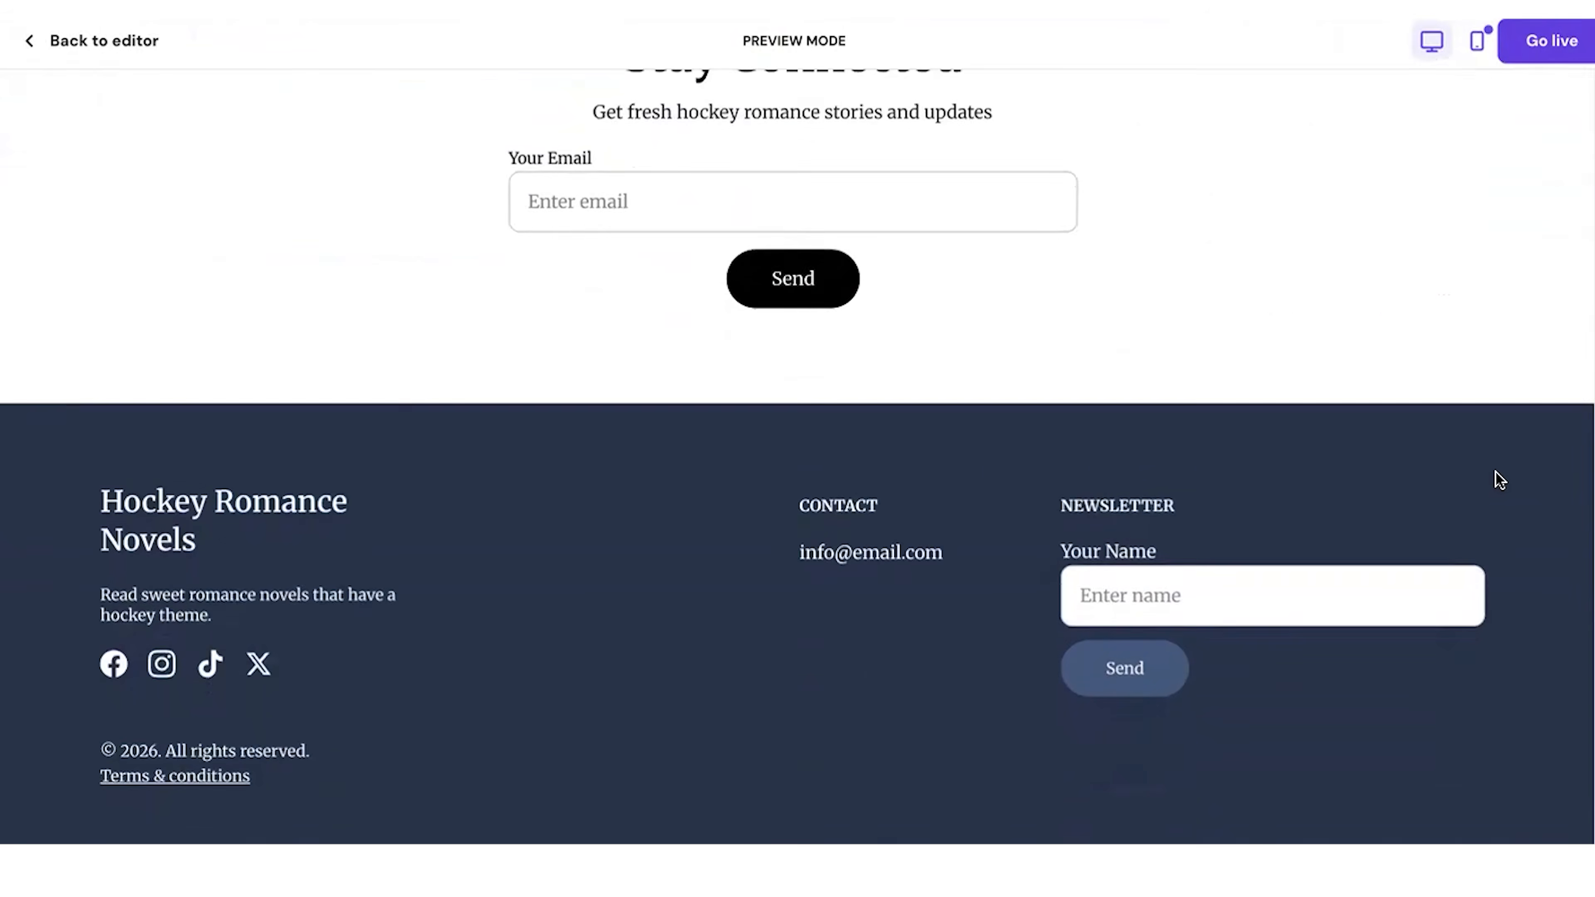
scroll(1498, 481, "up", 20)
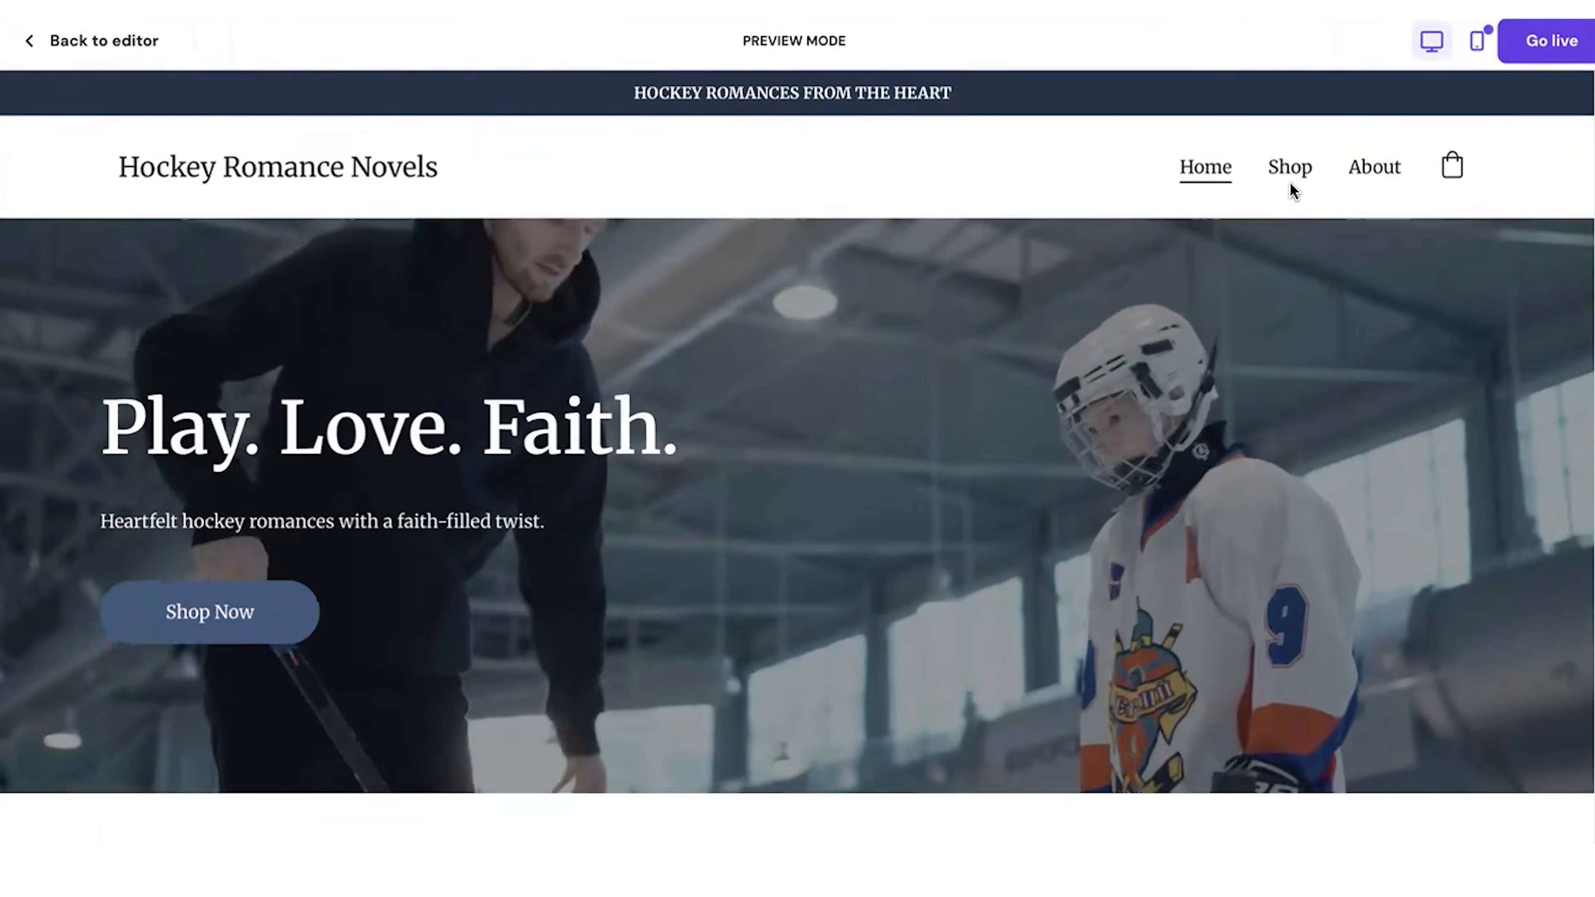
Step: Check the Shop and About pages in preview mode
left_click(1292, 167)
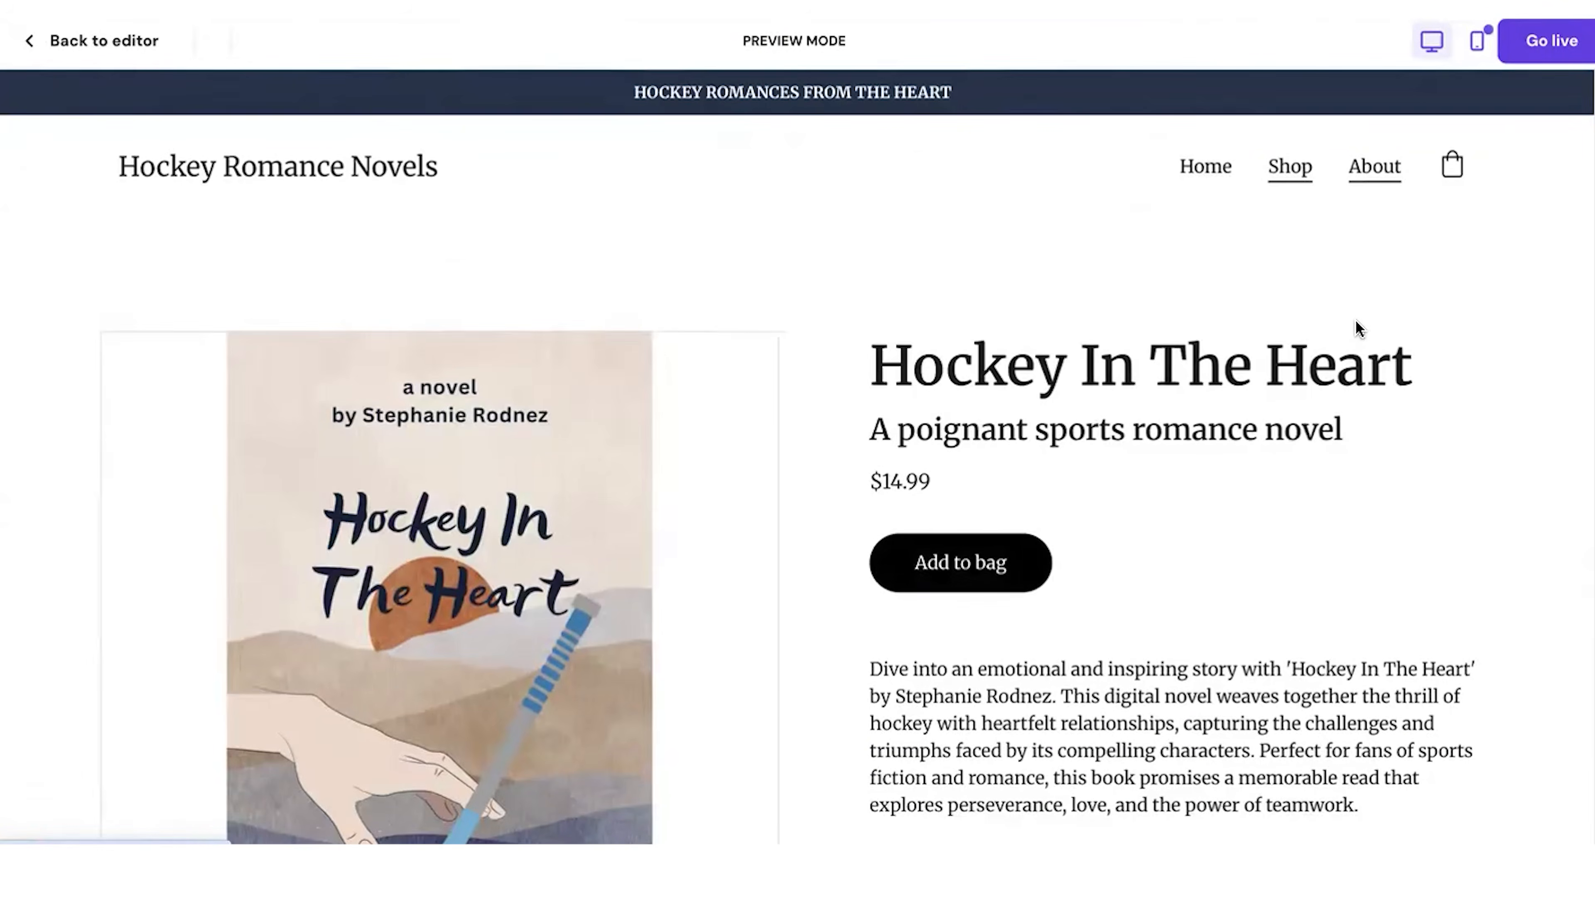
scroll(1357, 324, "down", 10)
scroll(1357, 328, "up", 10)
scroll(1359, 328, "down", 1)
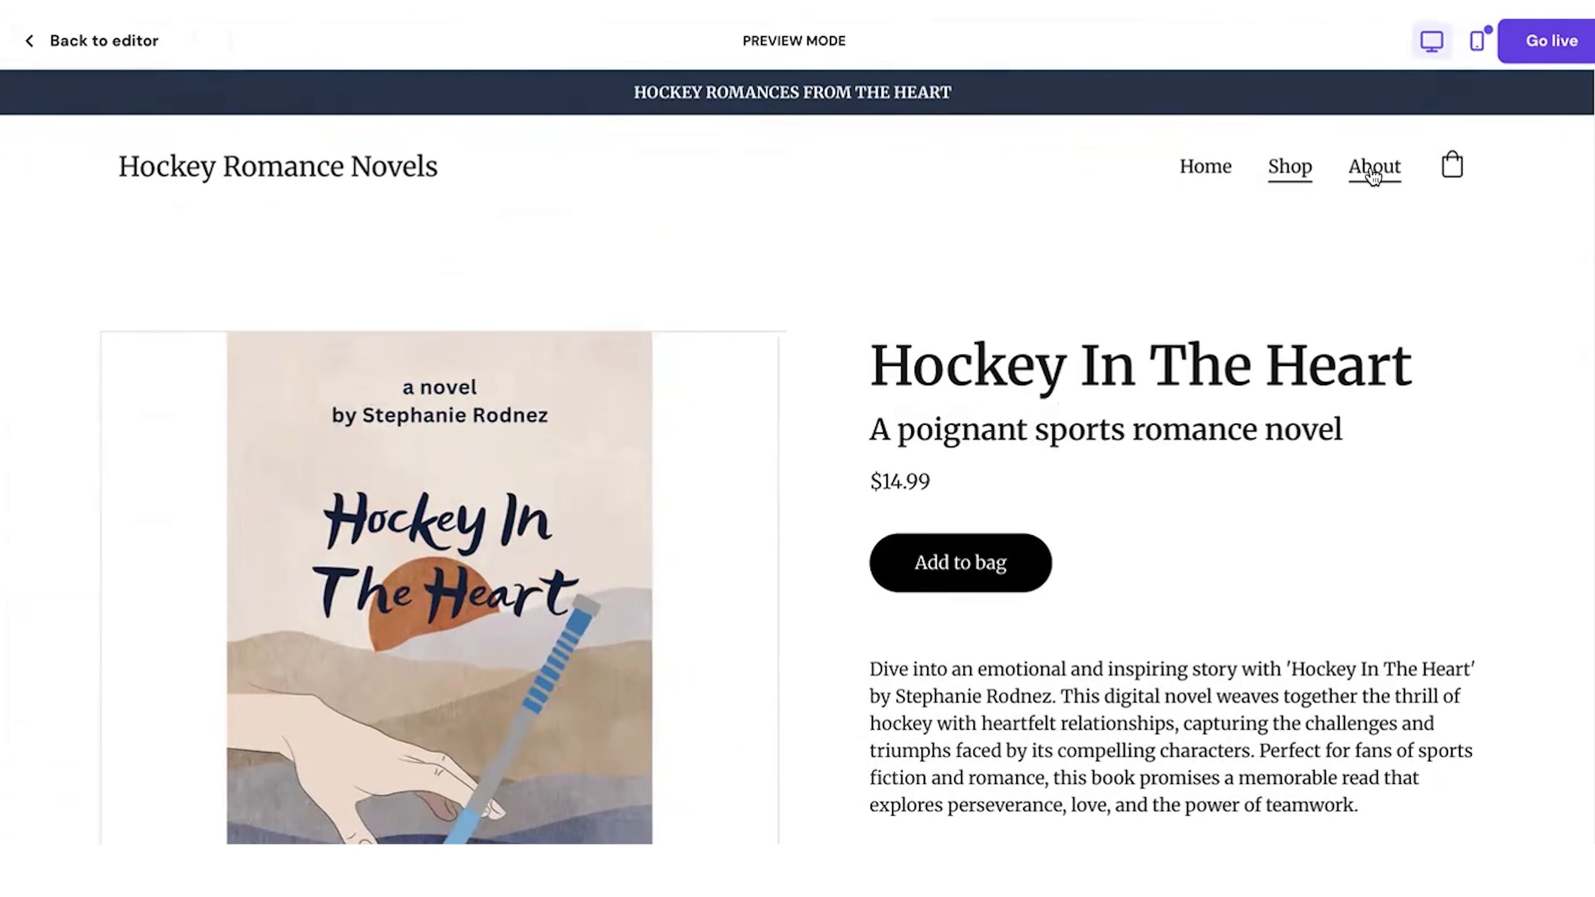
Step: Return to the previewed Home page and recheck the hero banner, featured book and Stay Connected form
left_click(1206, 178)
scroll(1453, 413, "down", 15)
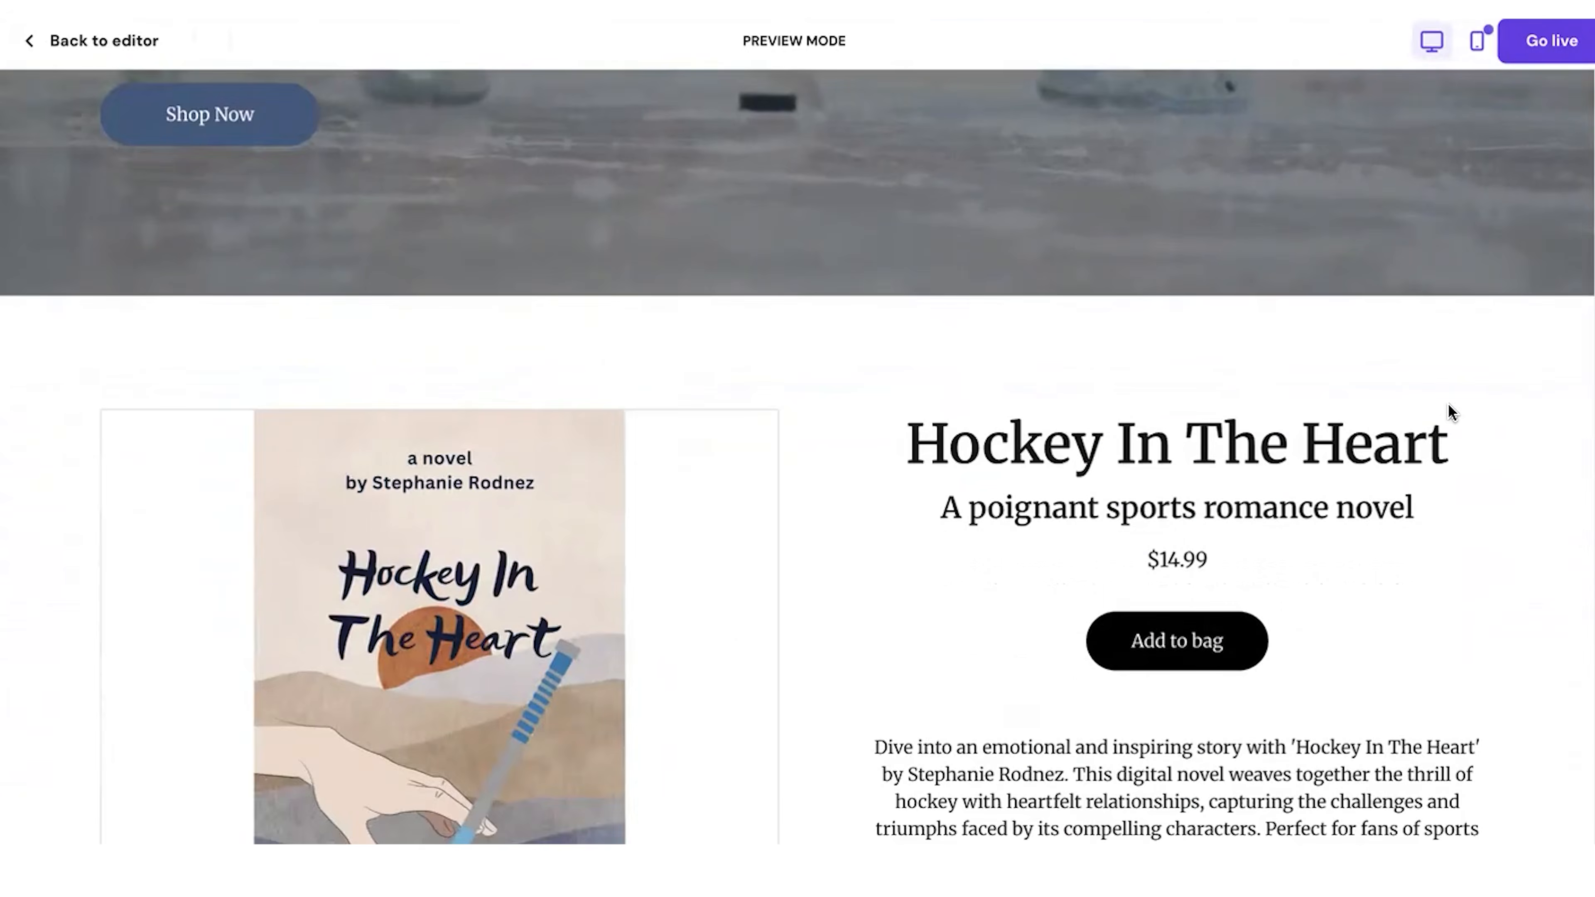
scroll(1452, 413, "up", 15)
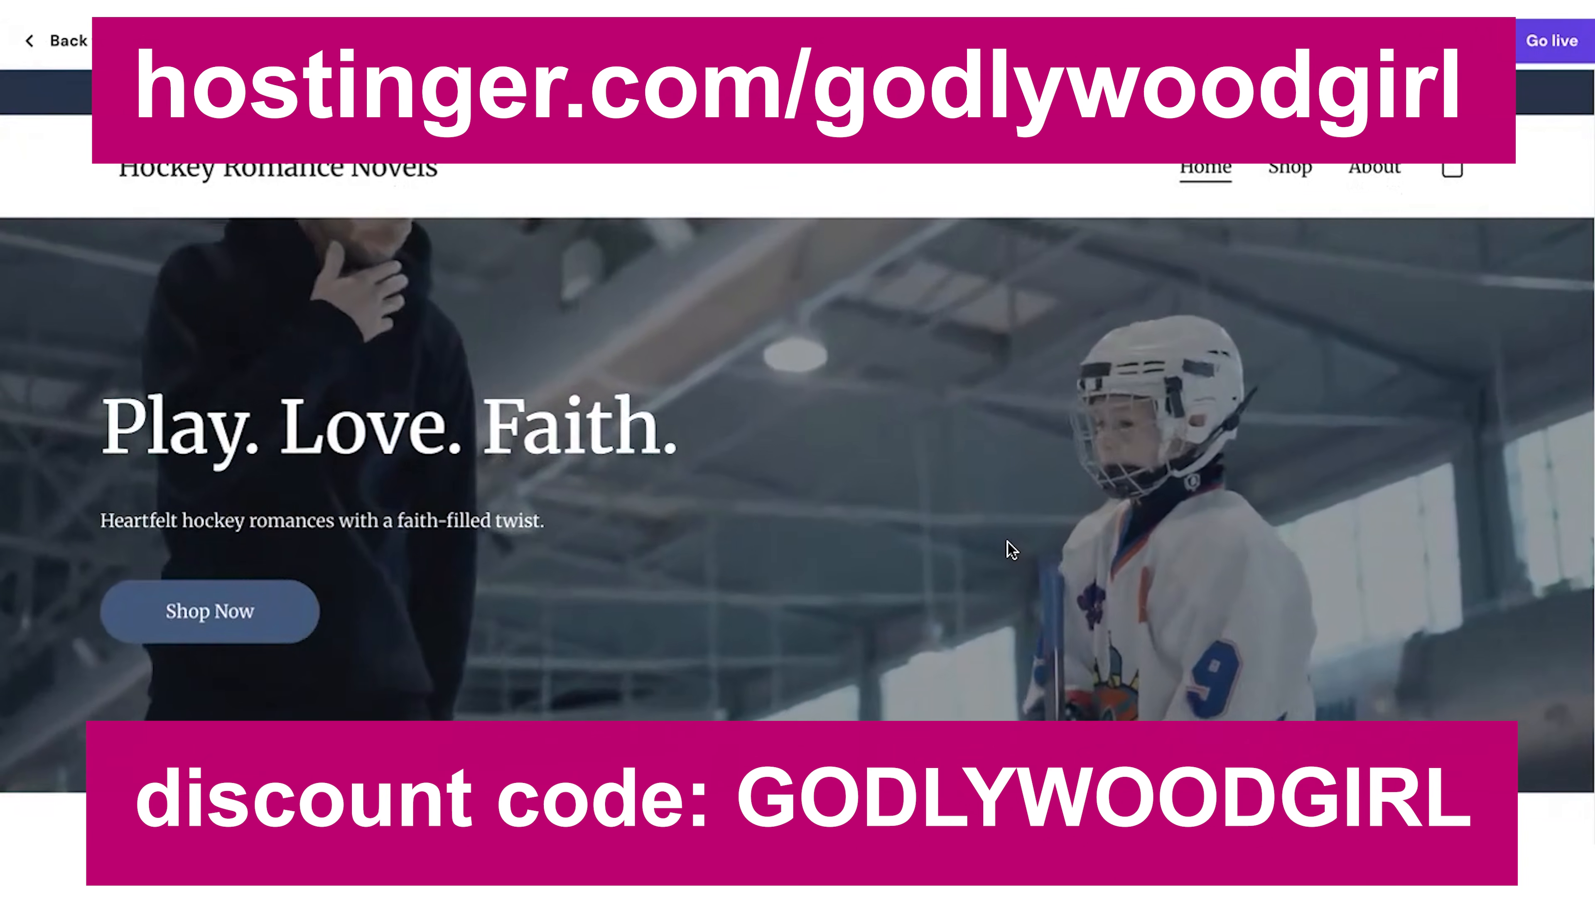
scroll(857, 552, "down", 10)
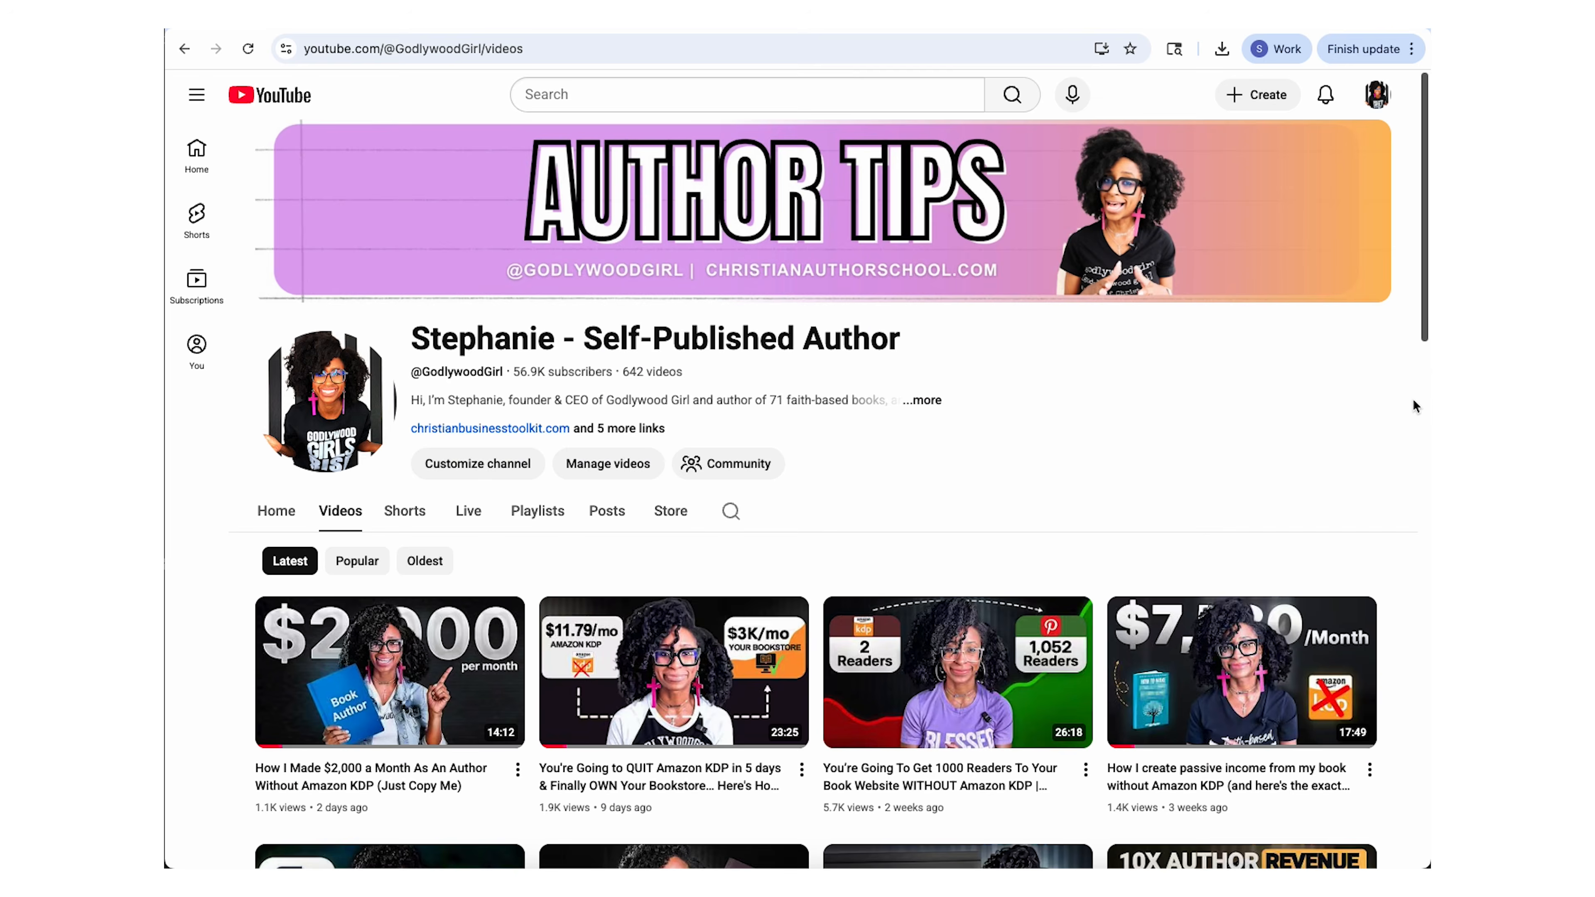
scroll(1416, 401, "down", 5)
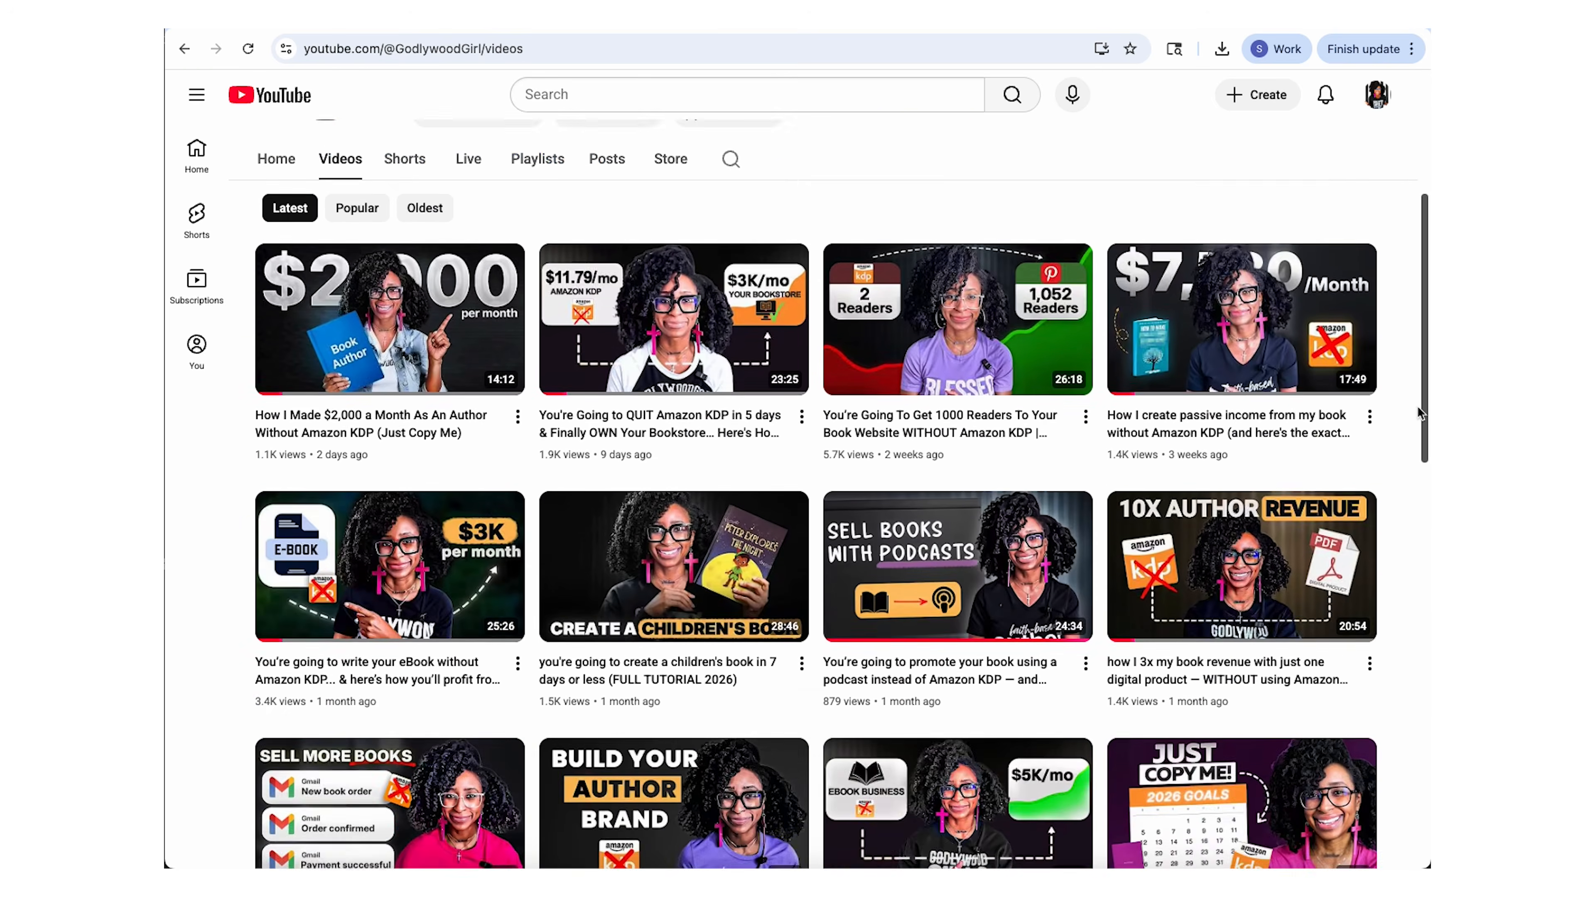
scroll(1418, 407, "down", 6)
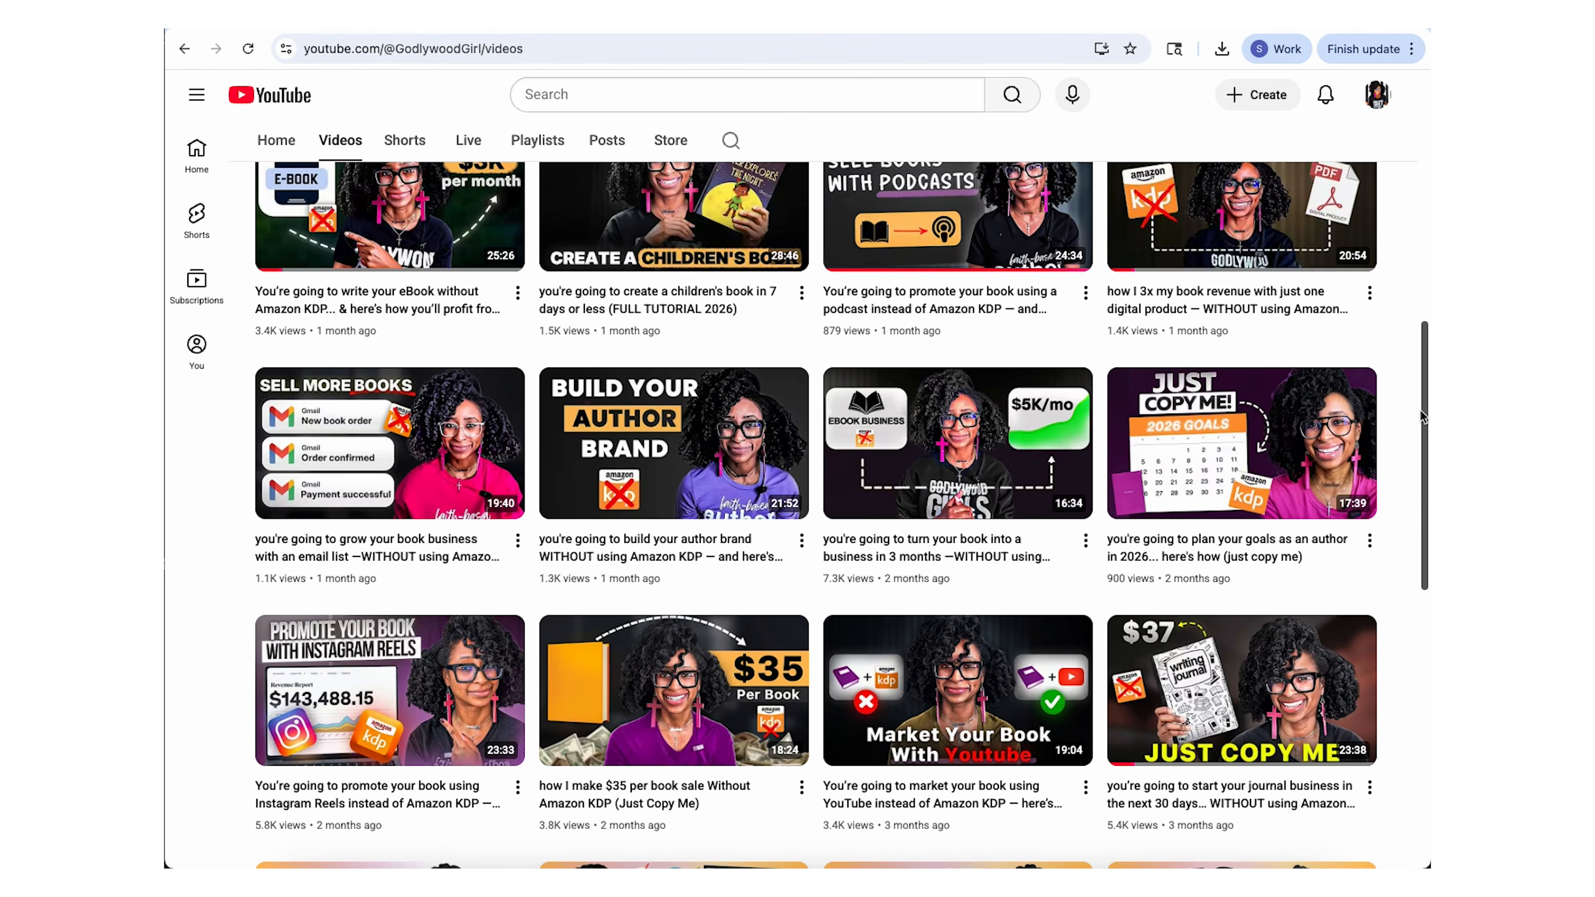